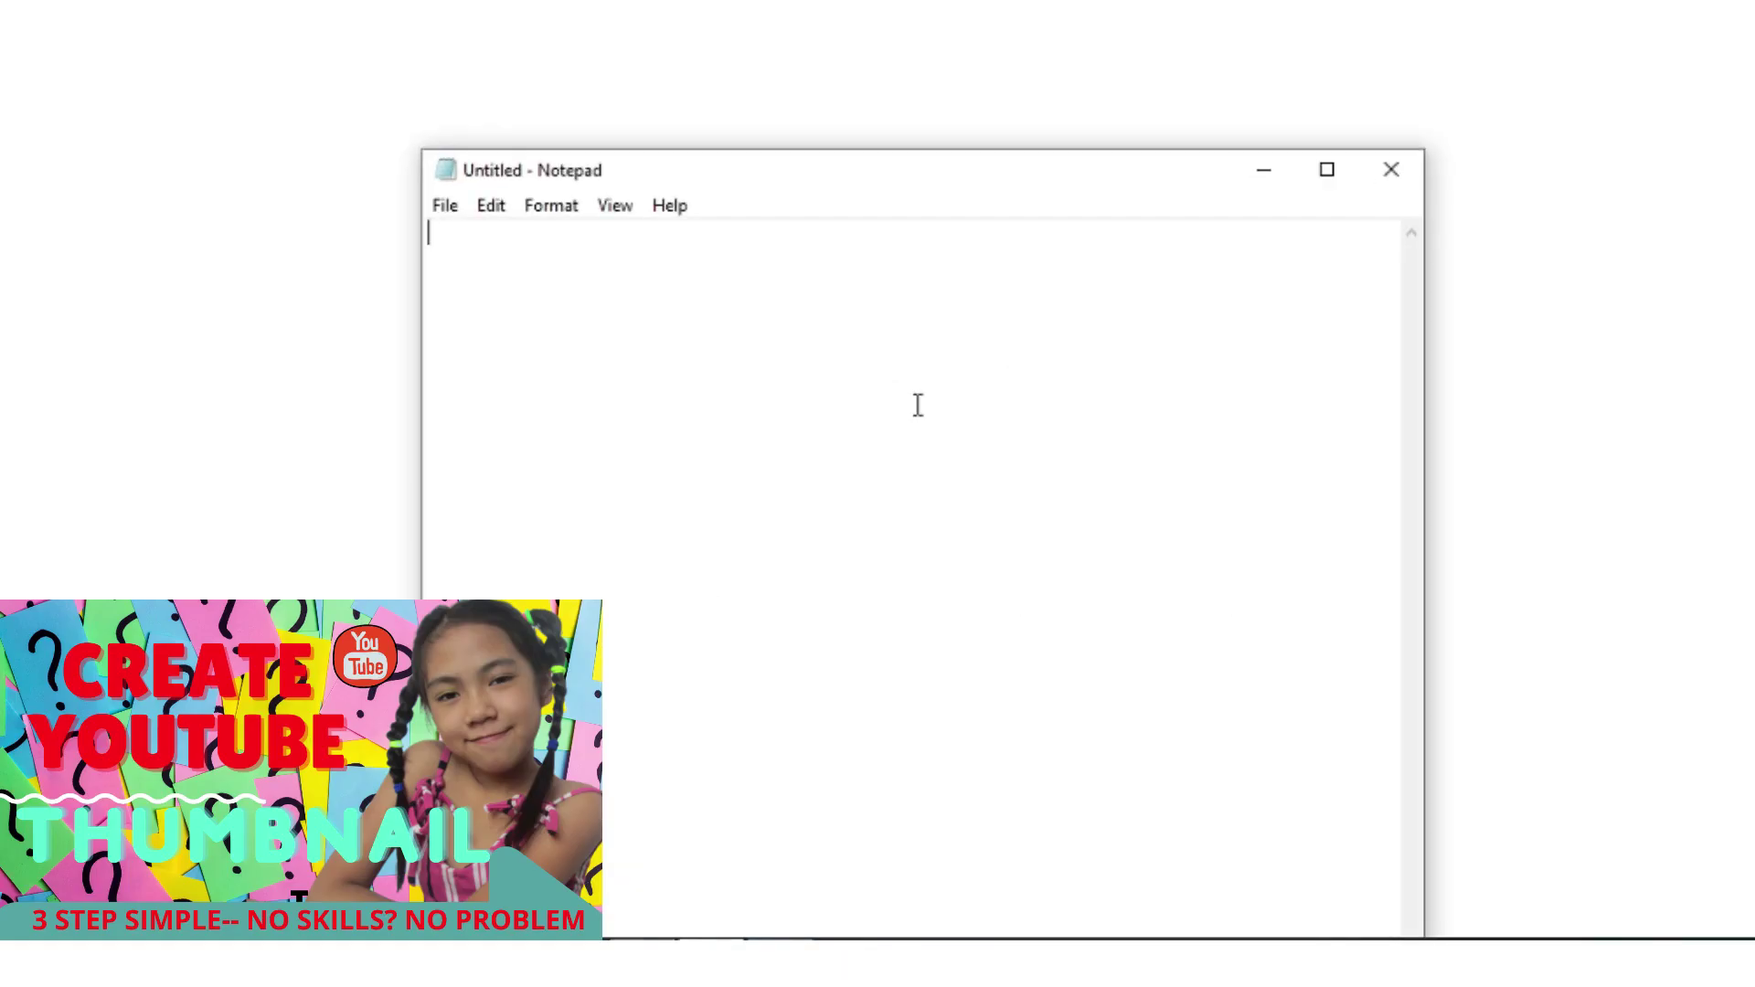
Write the YouTube thumbnail intro, the 'no skills? no problem' line and 'STEP 1. REMOVED BACKGROUND?' in Notepad.
{"action": "type", "text": "HELLO I WILL TEACH YOU HOW TO EDI"}
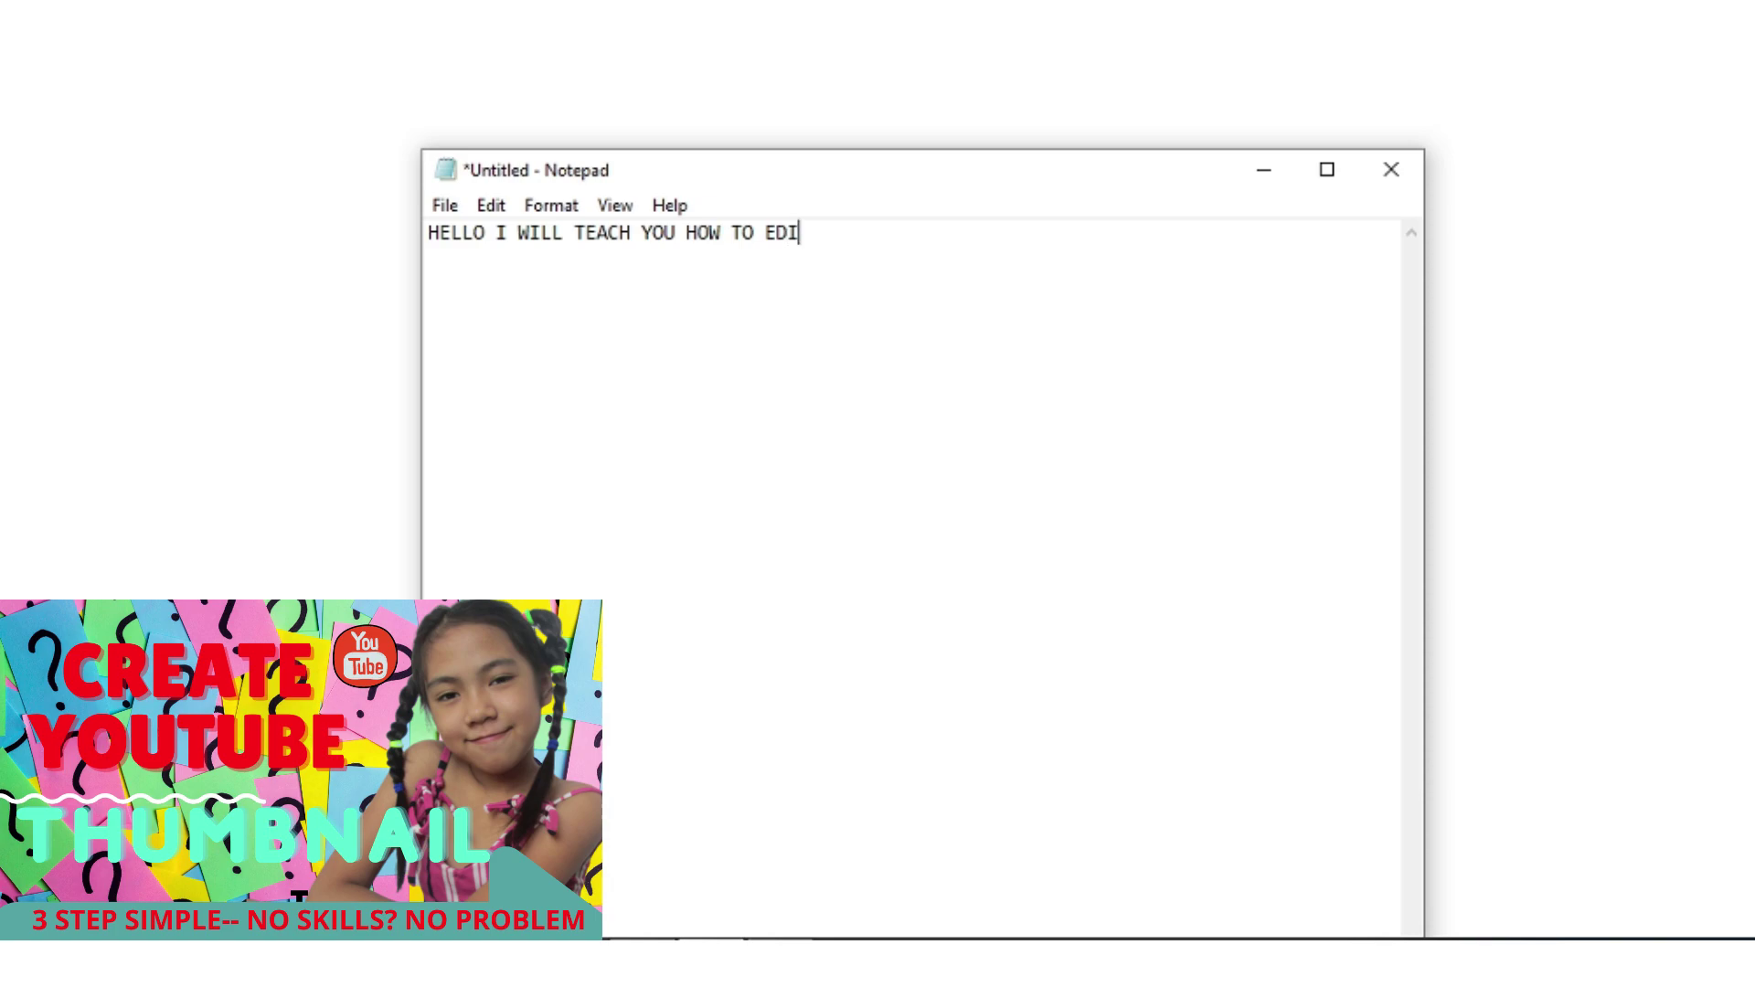
{"action": "type", "text": "T YOUTUBE TH"}
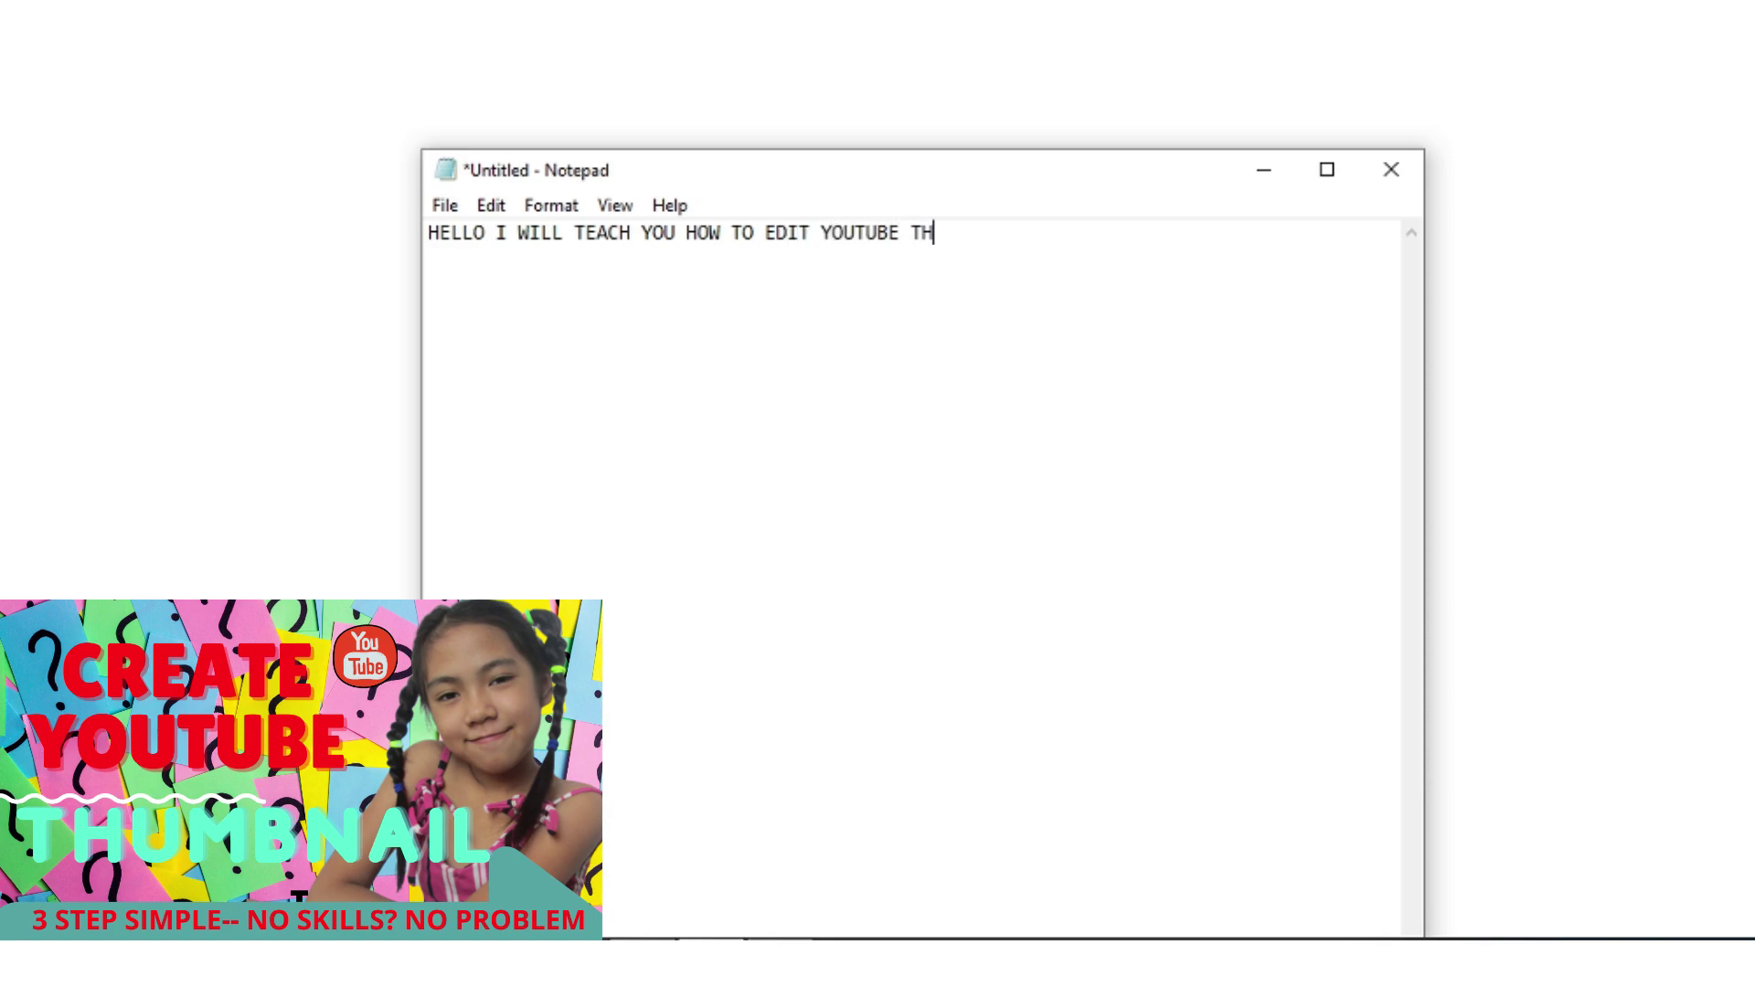
{"action": "type", "text": "UMBNAIL"}
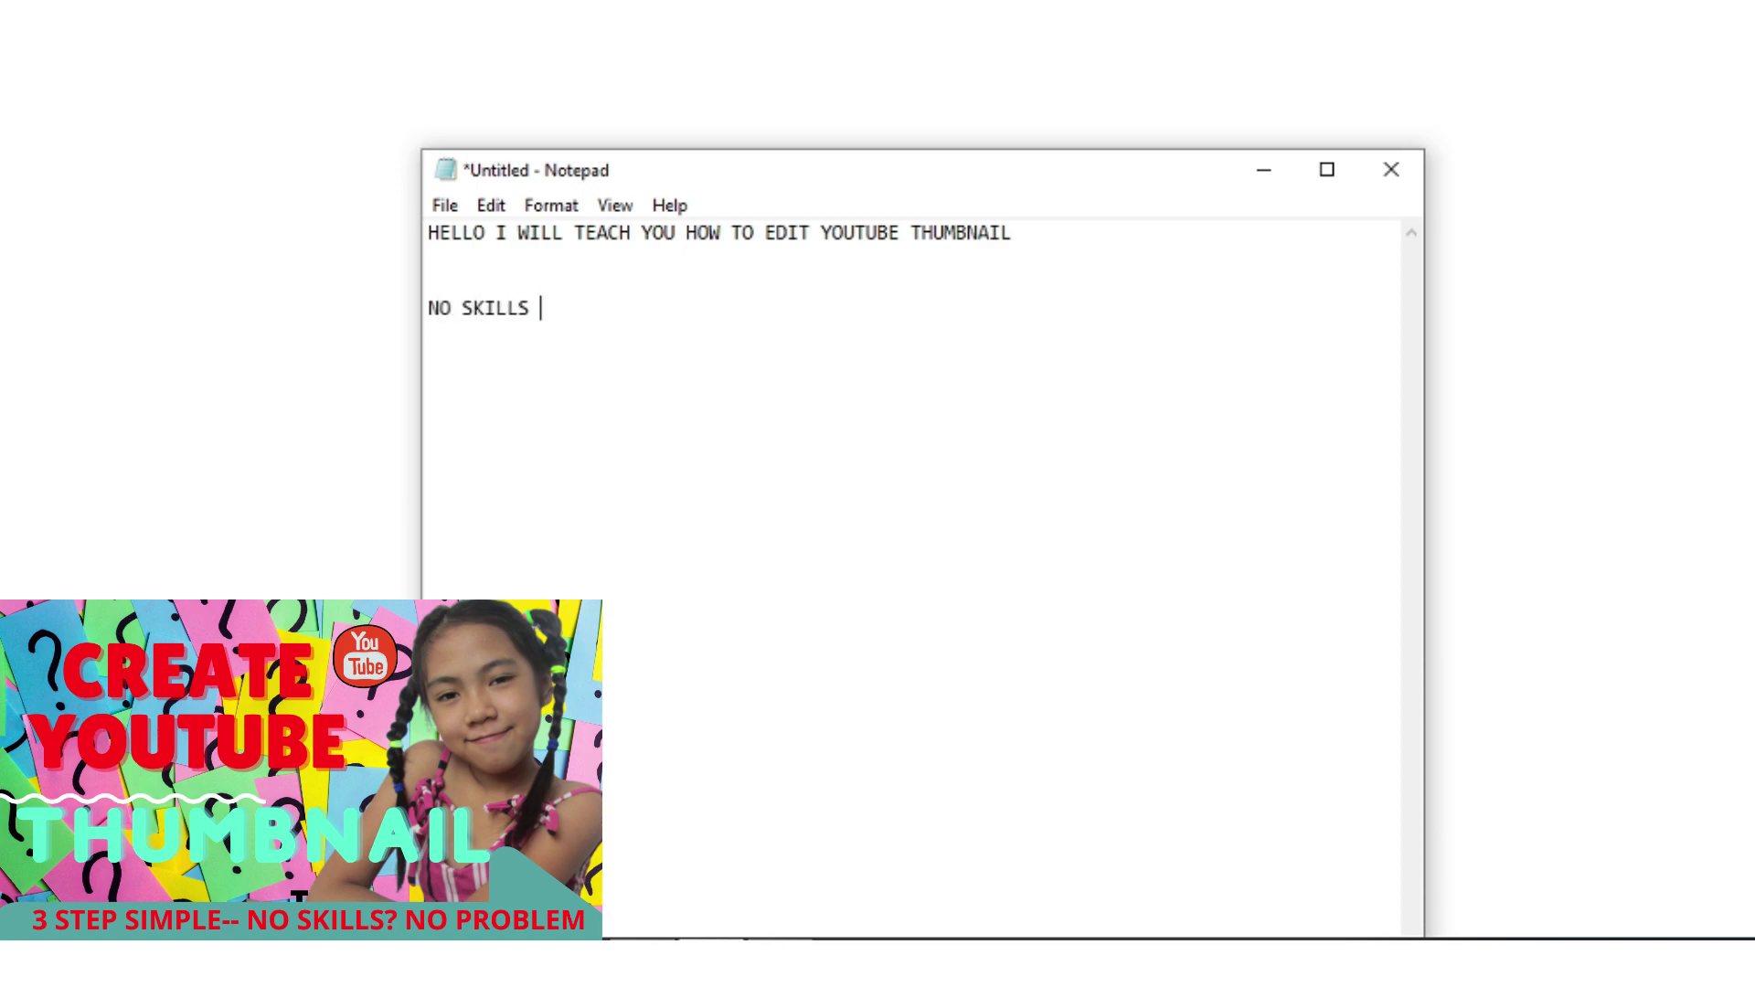
{"action": "type", "text": "??????????"}
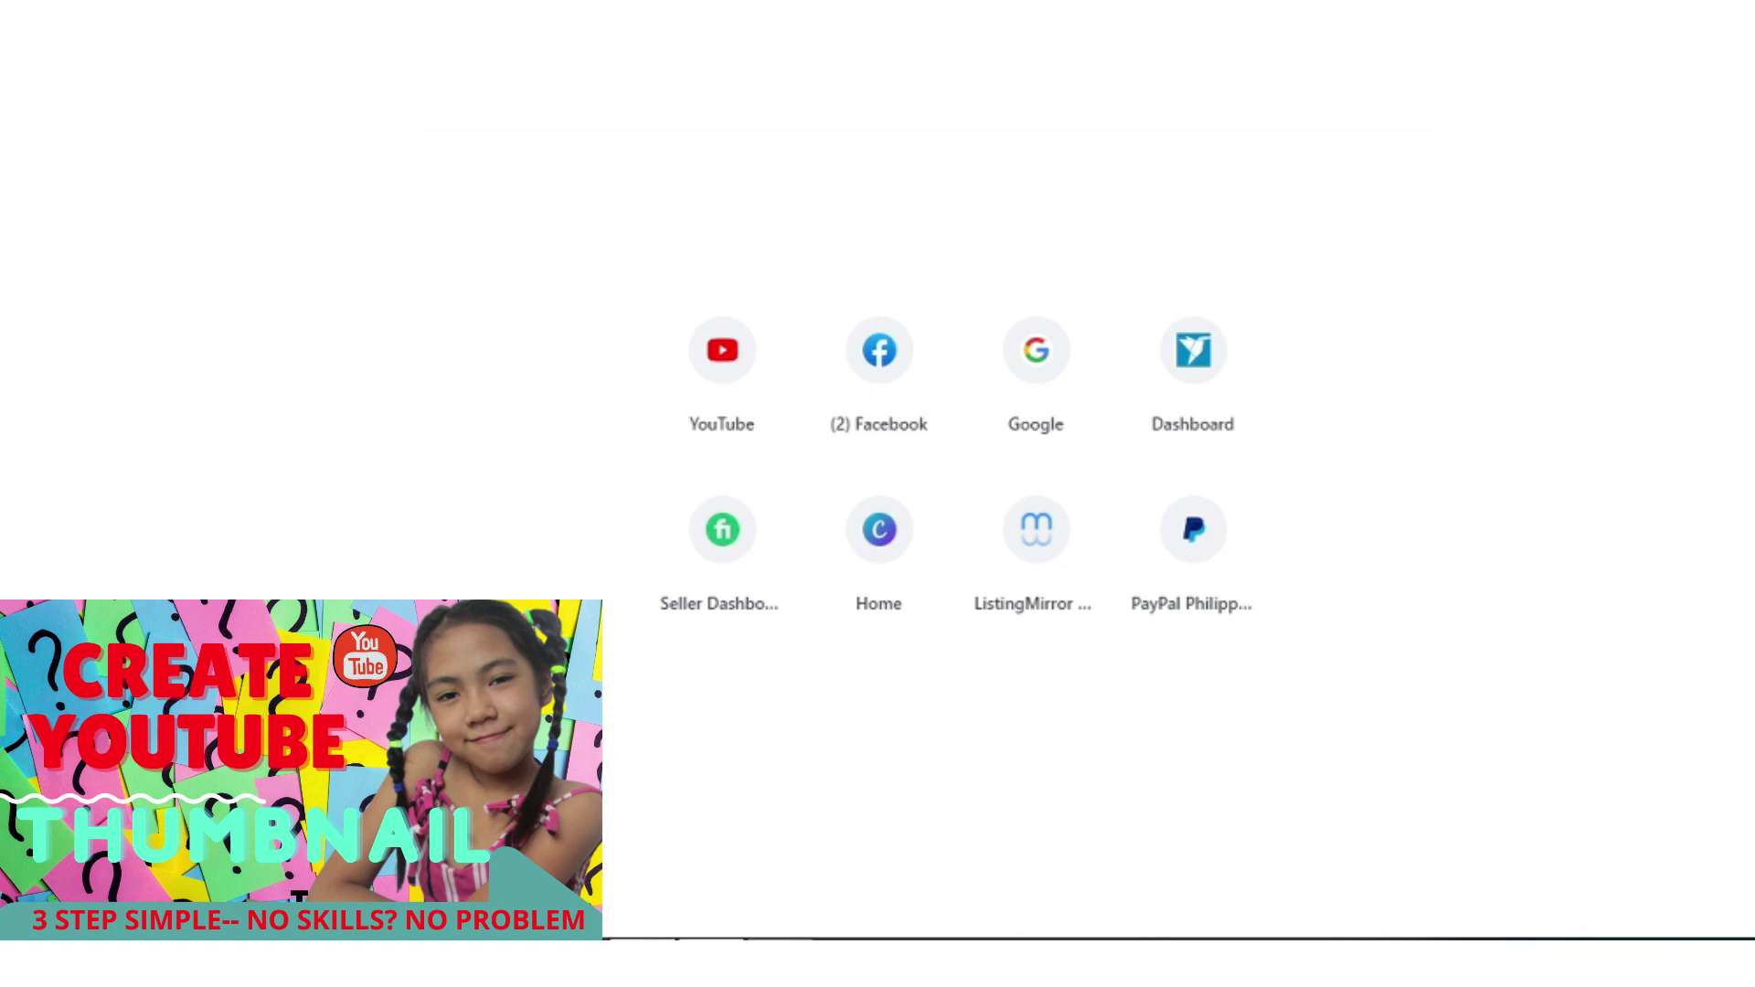
{"action": "type", "text": "ST"}
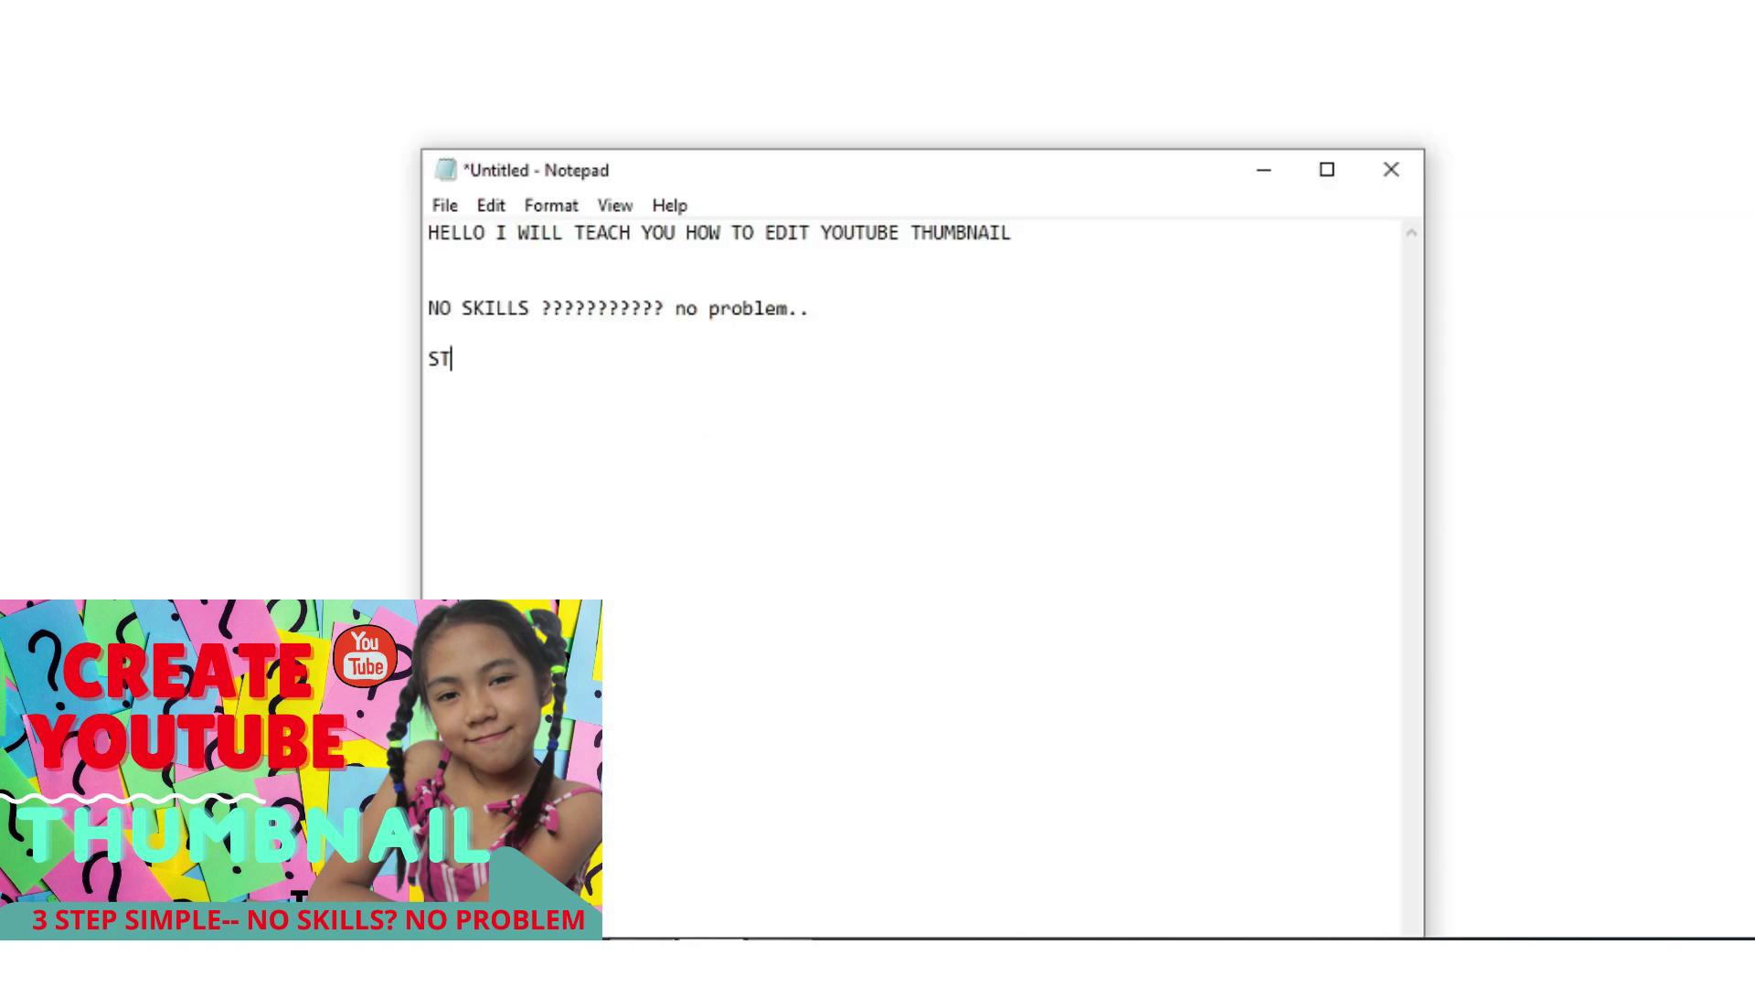
{"action": "type", "text": "EP 1. REMOVED BACKGROUND? choose photo"}
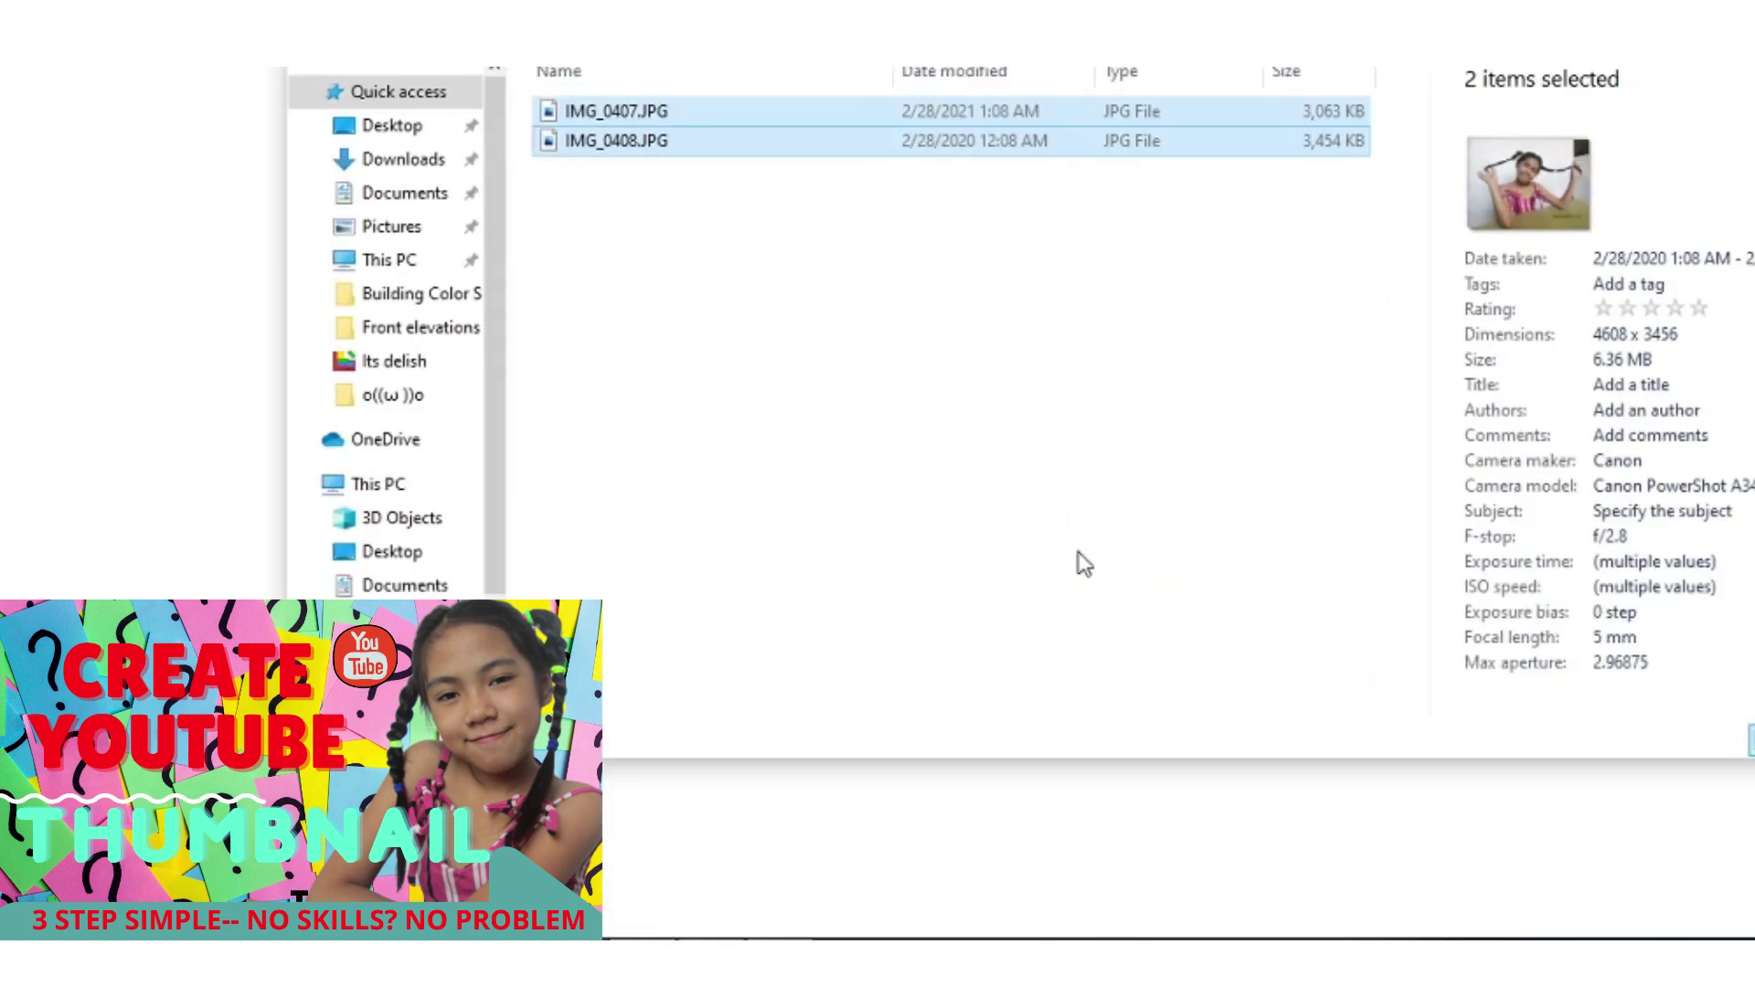
Open the girl's photo IMG_0407.JPG in Windows Photos.
{"action": "left_click", "coordinate": [678, 223]}
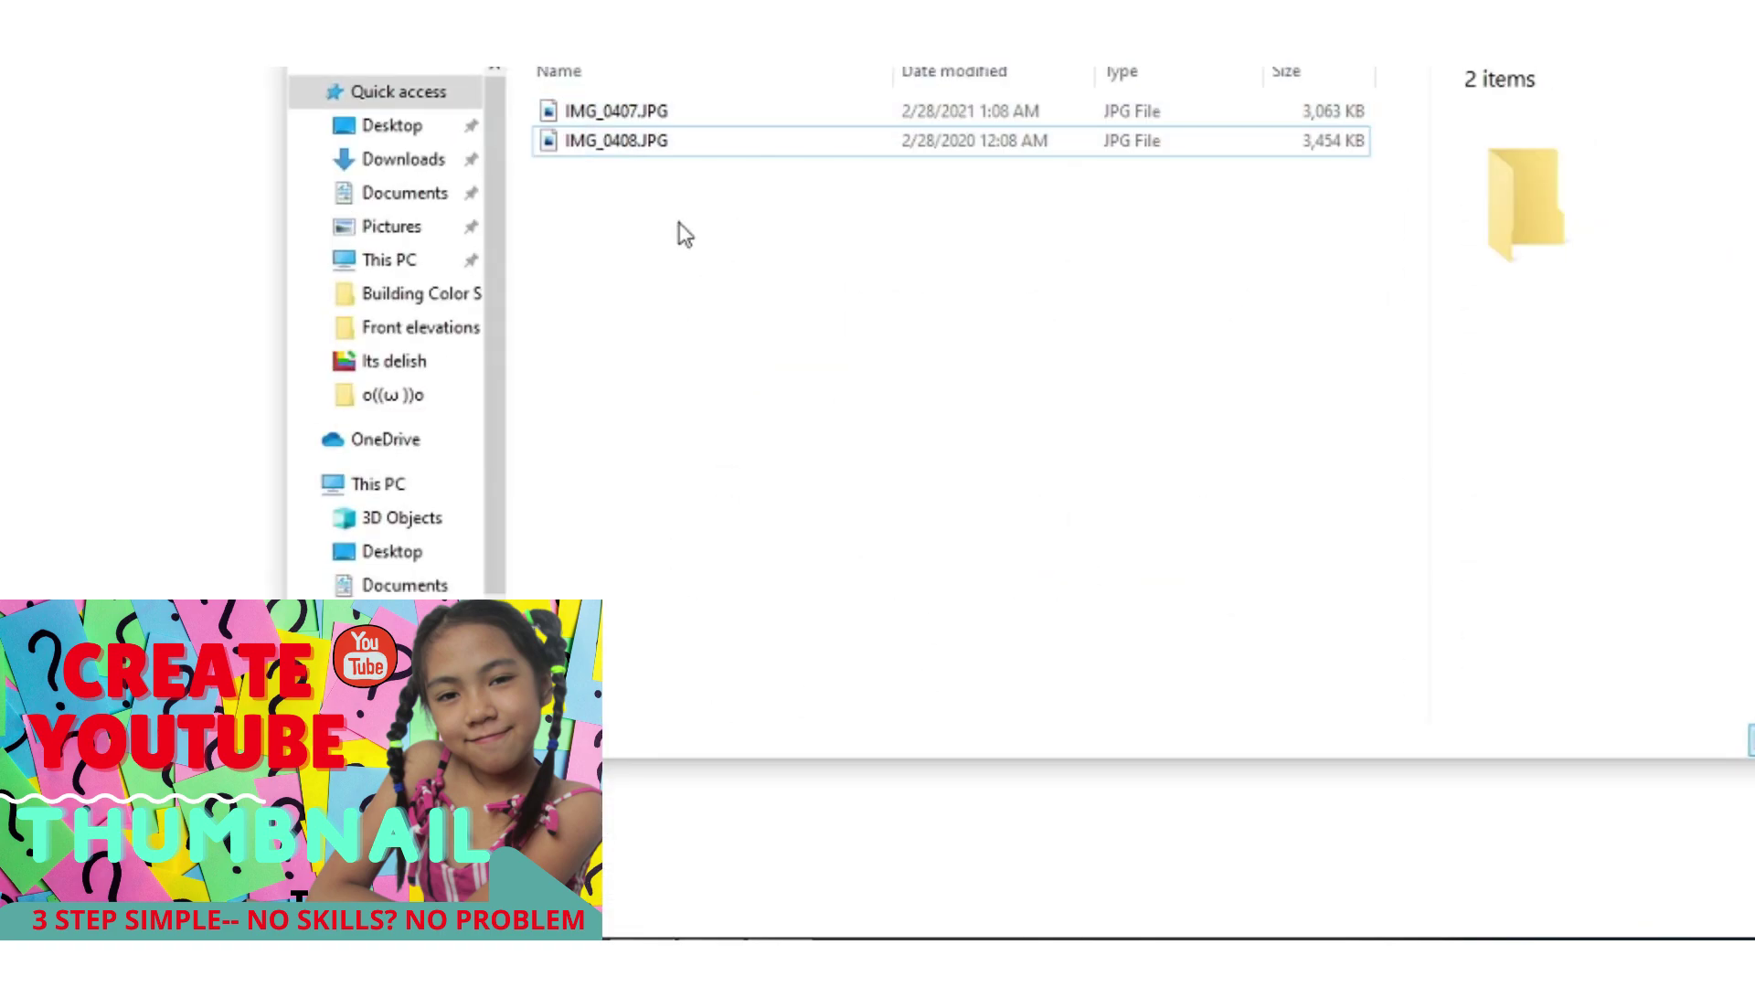
{"action": "left_click", "coordinate": [611, 113]}
{"action": "double_click", "coordinate": [605, 113]}
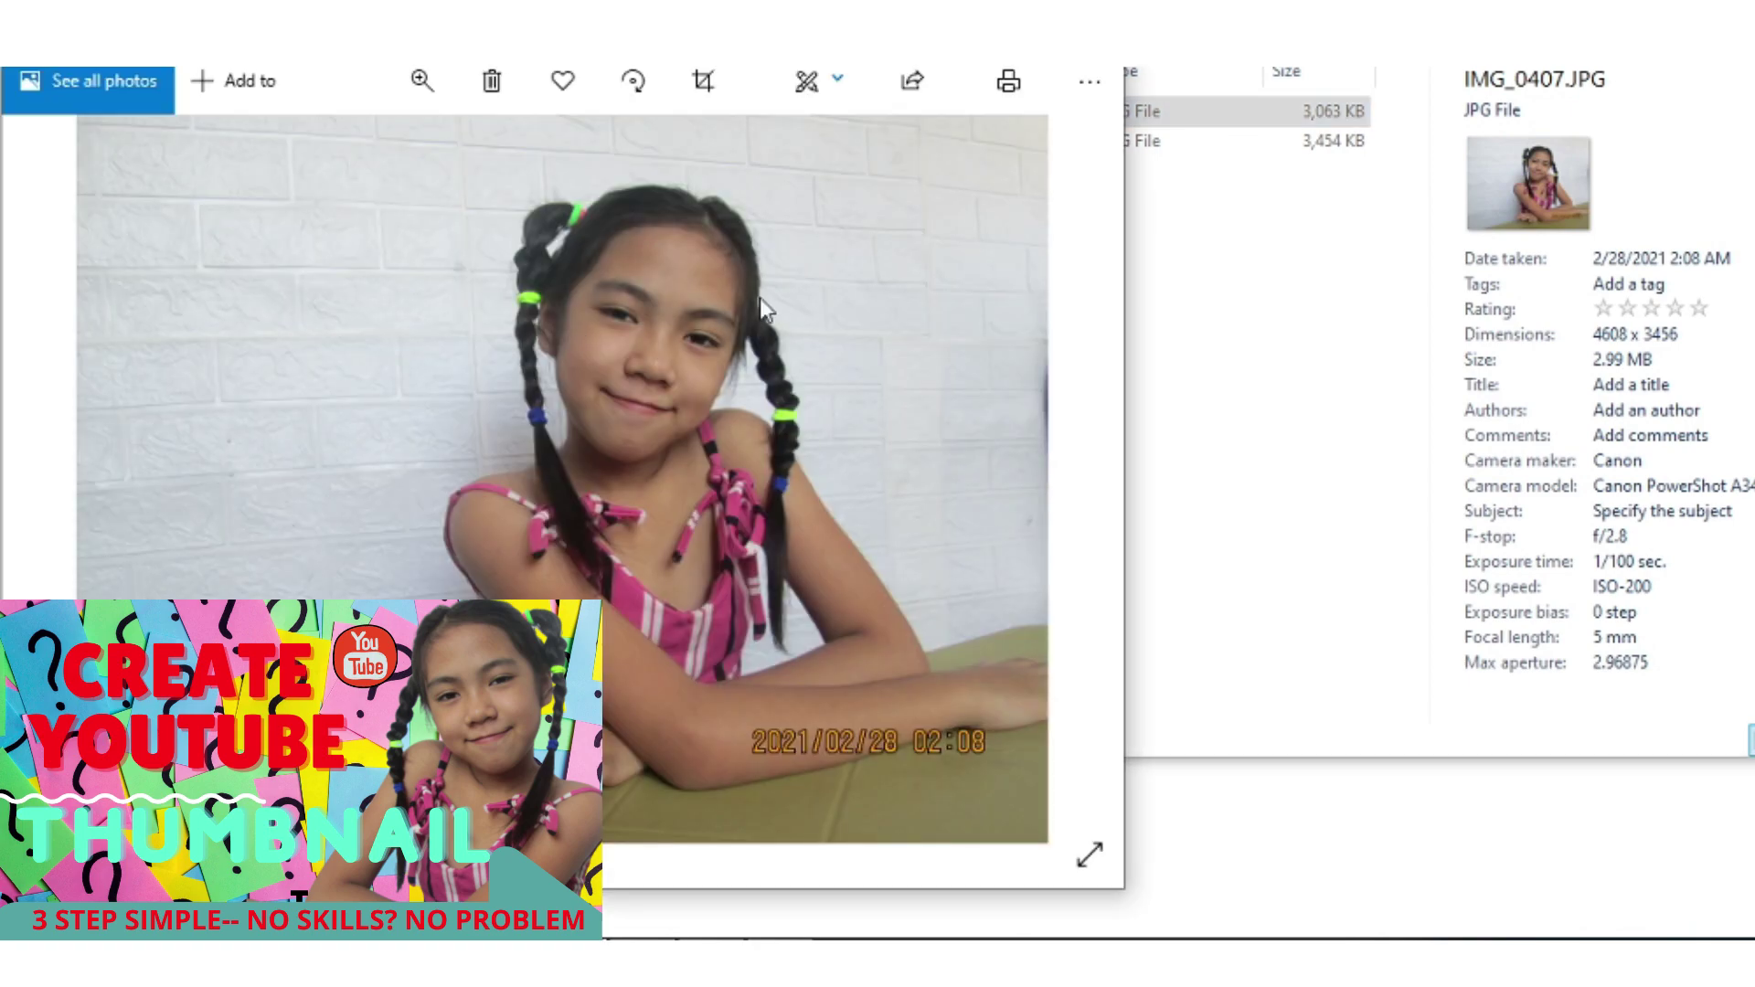
Place the notes beside the photo and add '-- need to removed background' to Step 1.
{"action": "key", "text": "alt+Tab"}
{"action": "left_click_drag", "start_coordinate": [914, 149], "coordinate": [1346, 117]}
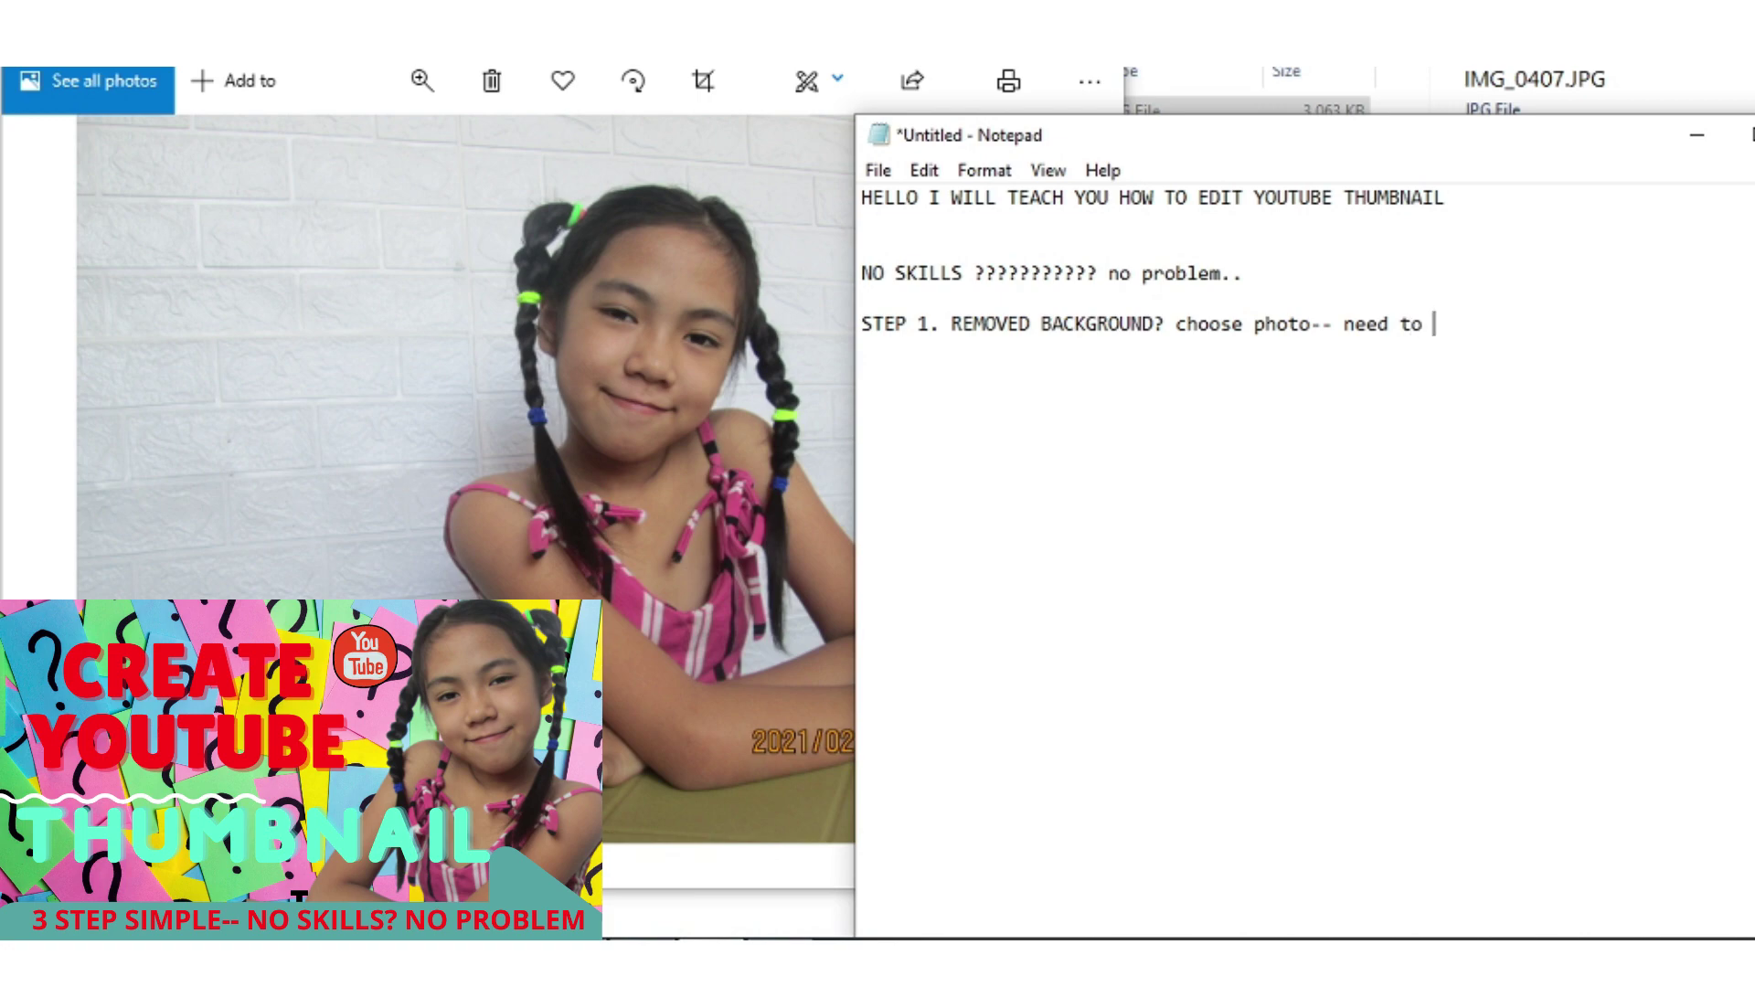
{"action": "type", "text": "removed background"}
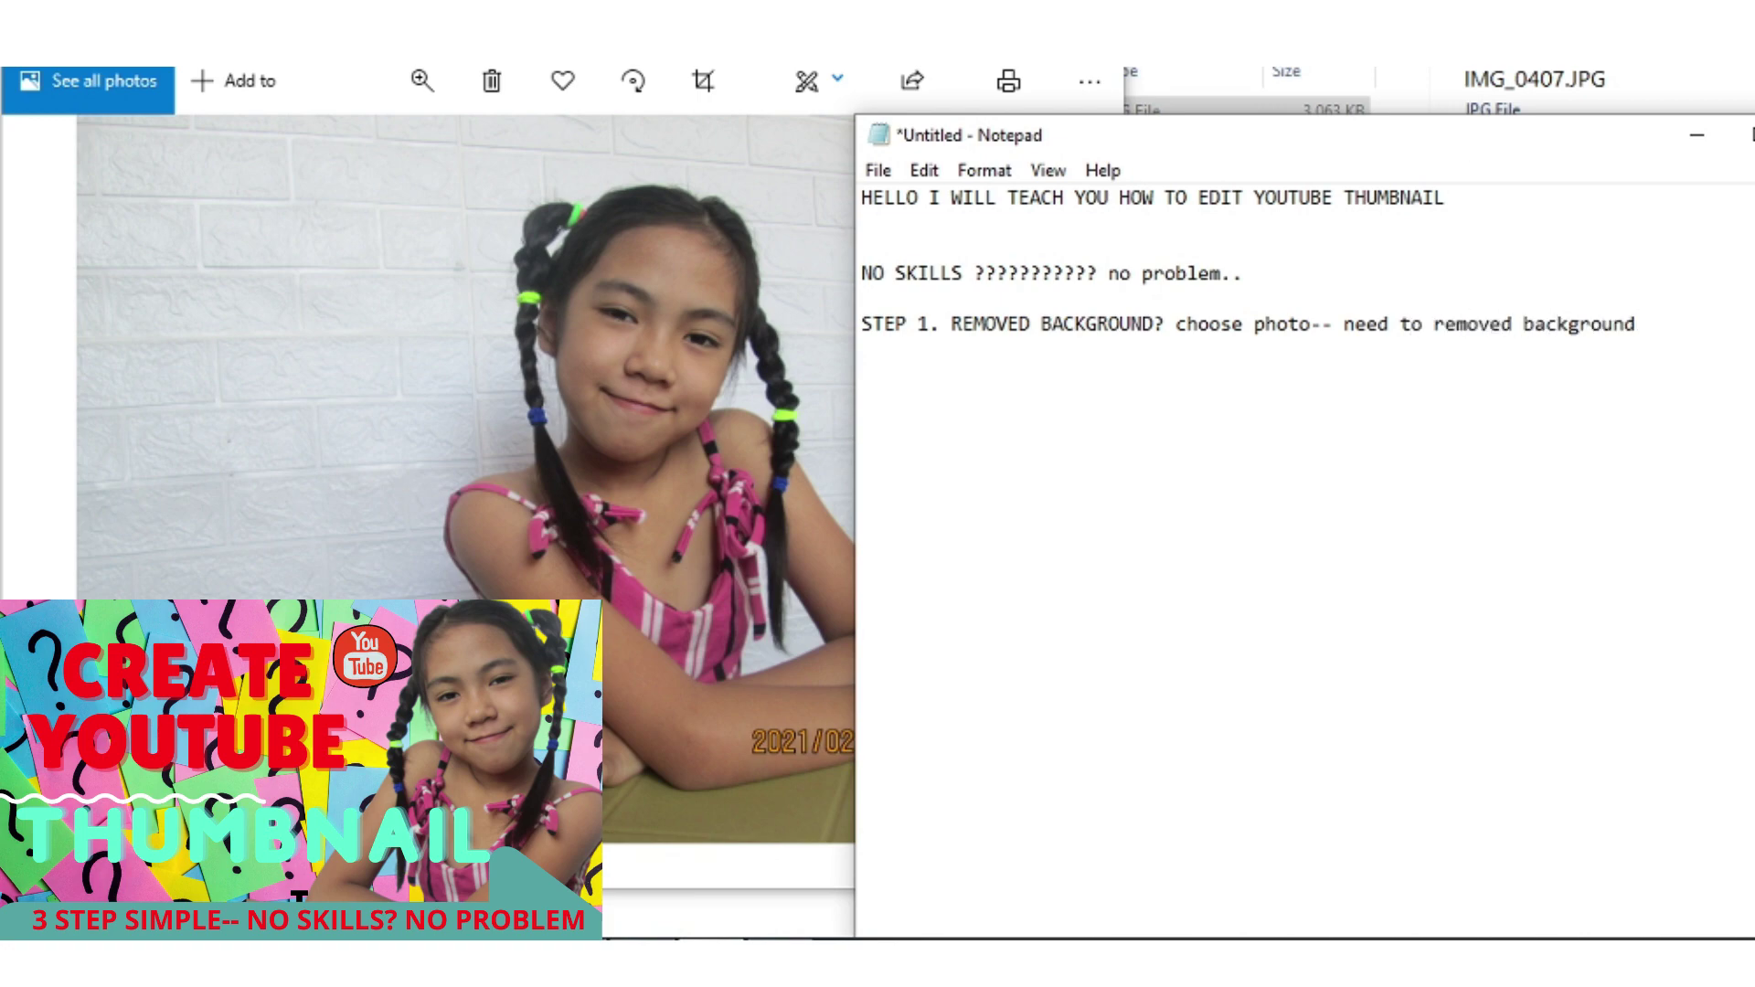
{"action": "key", "text": "alt+Tab"}
{"action": "left_click", "coordinate": [986, 324]}
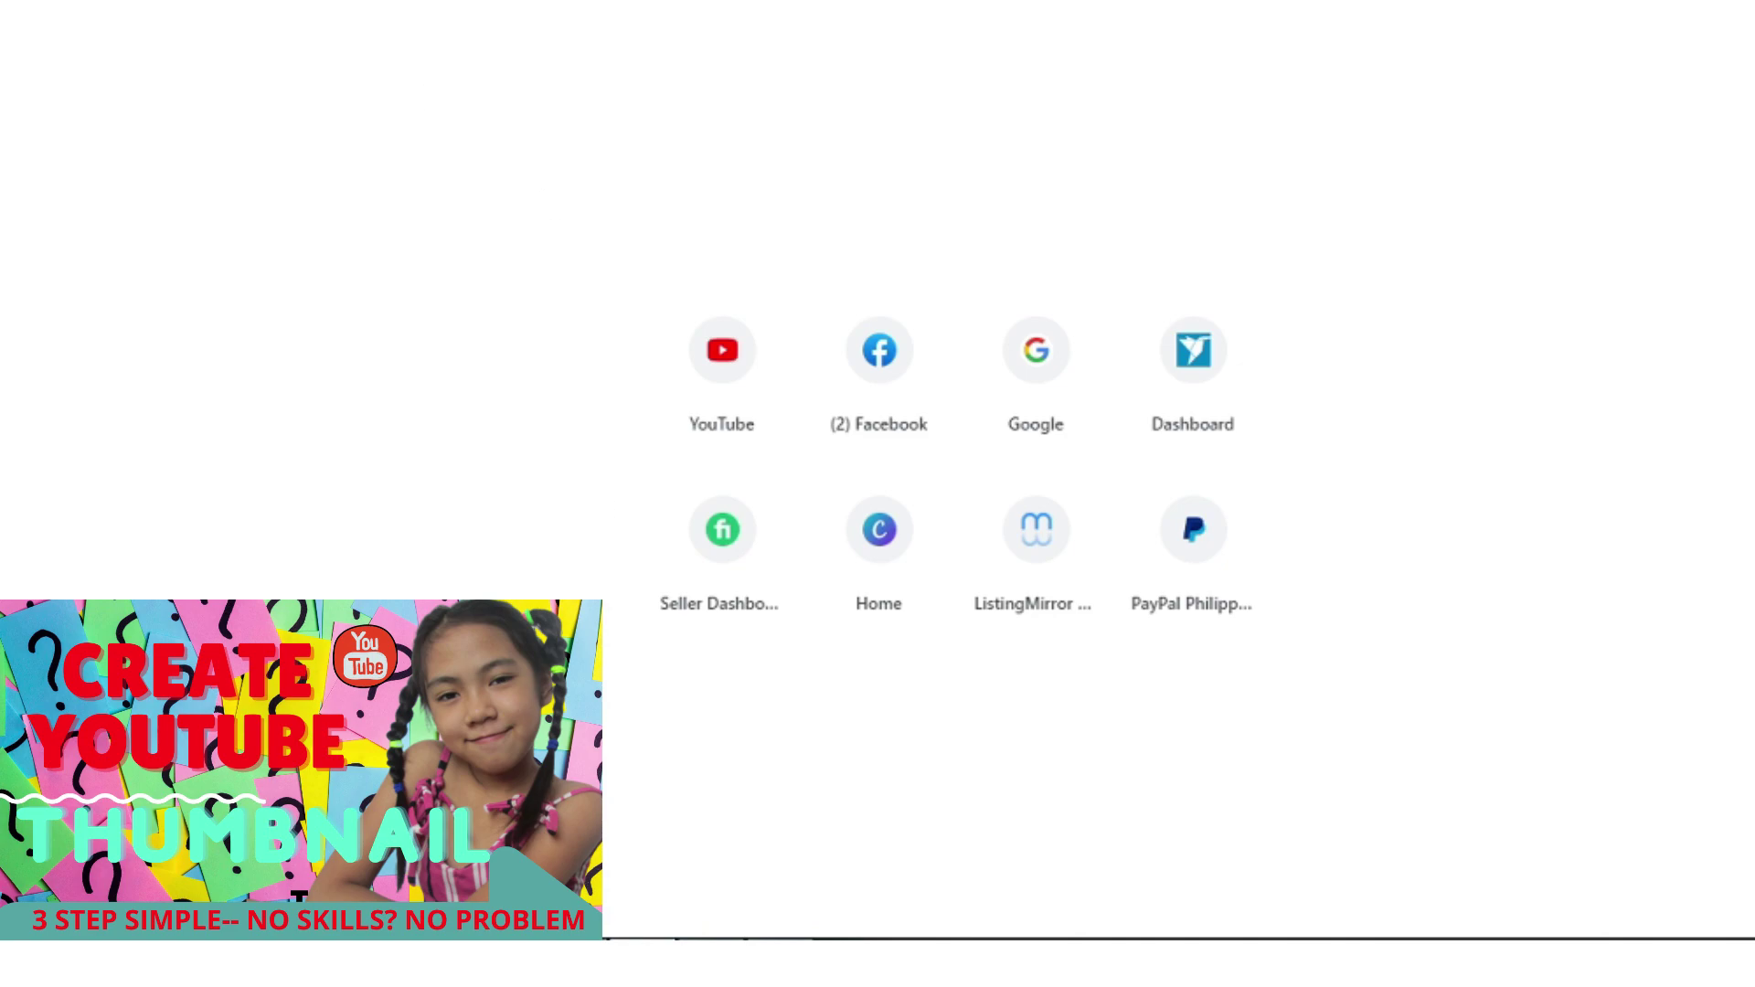
Search 'remove background from image', open remove.bg and paste its address into the notes.
{"action": "type", "text": "remove background from image"}
{"action": "left_click", "coordinate": [885, 377]}
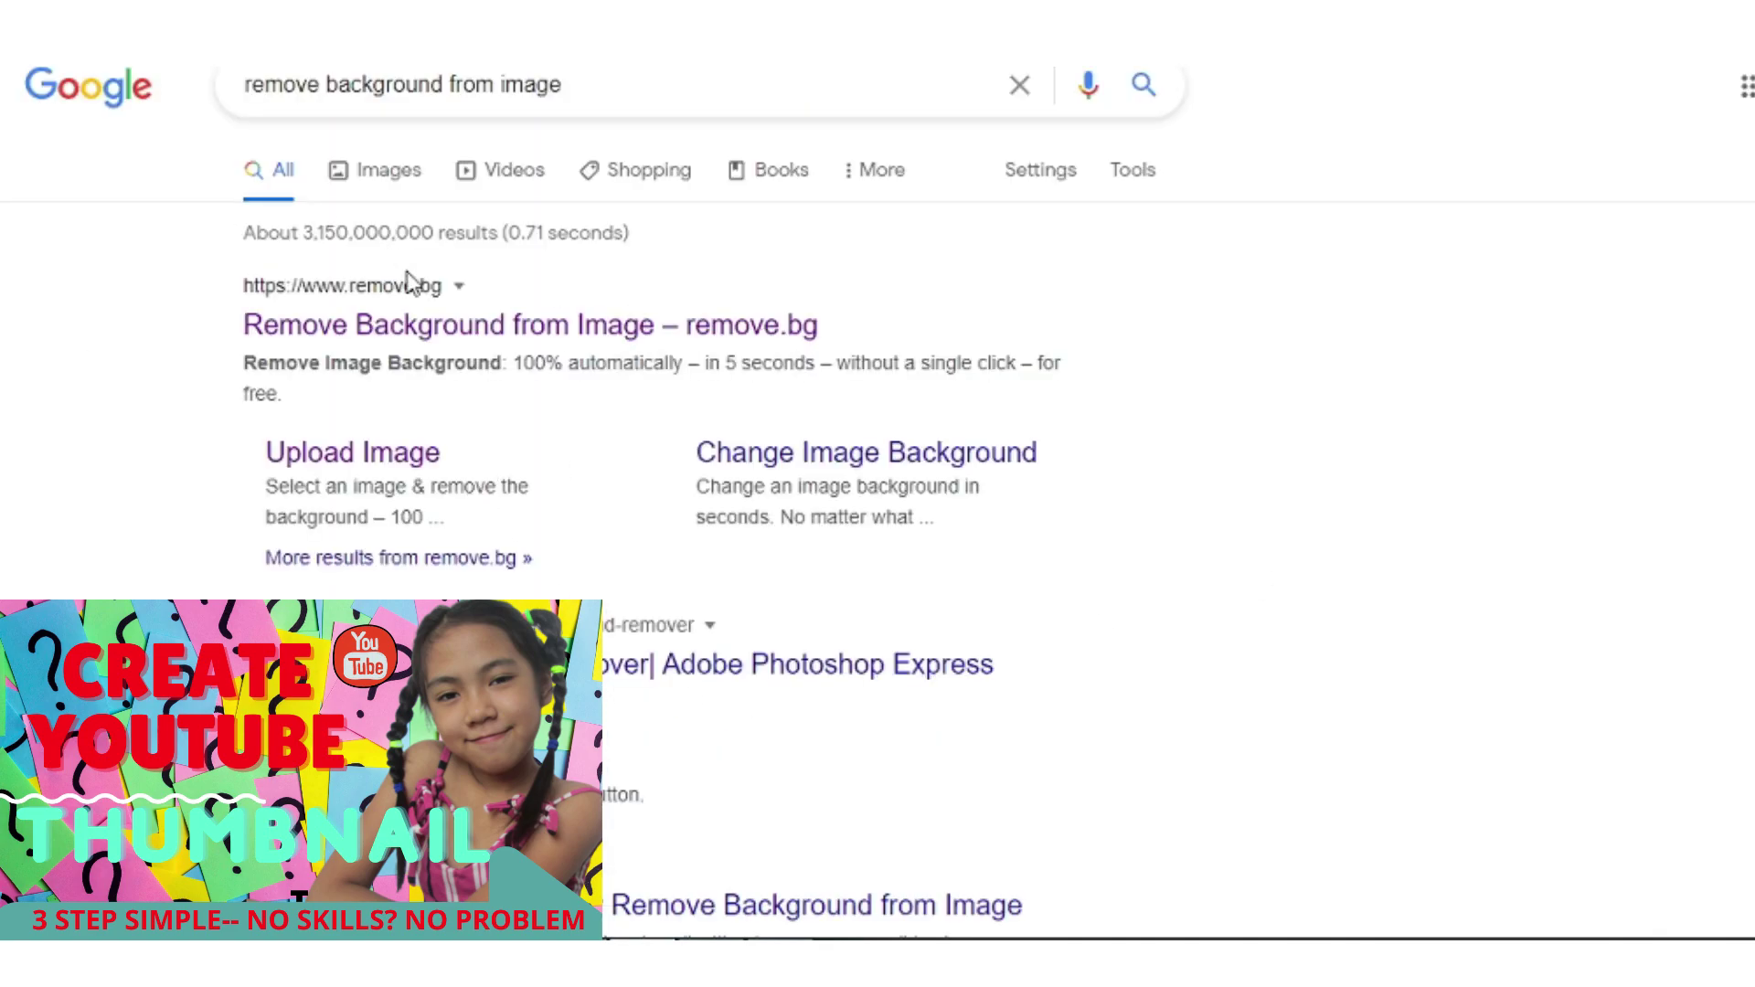
{"action": "left_click", "coordinate": [358, 291]}
{"action": "key", "text": "alt+Tab"}
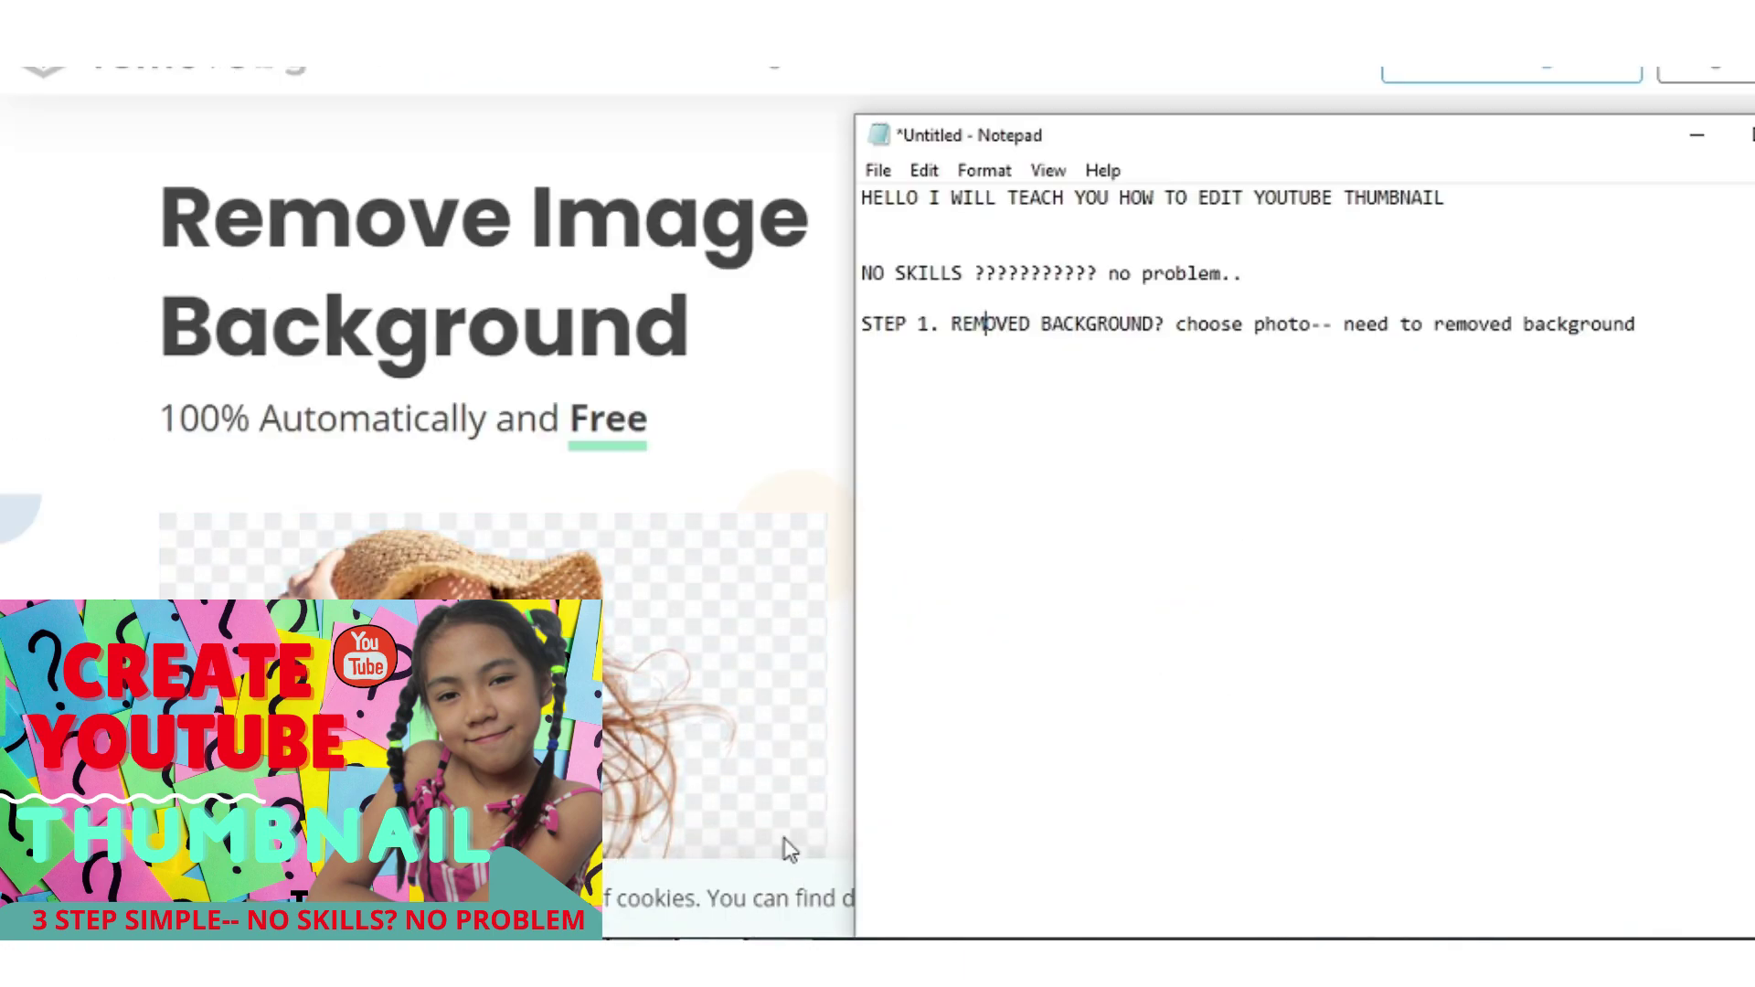
{"action": "type", "text": "https://www.remove.bg/"}
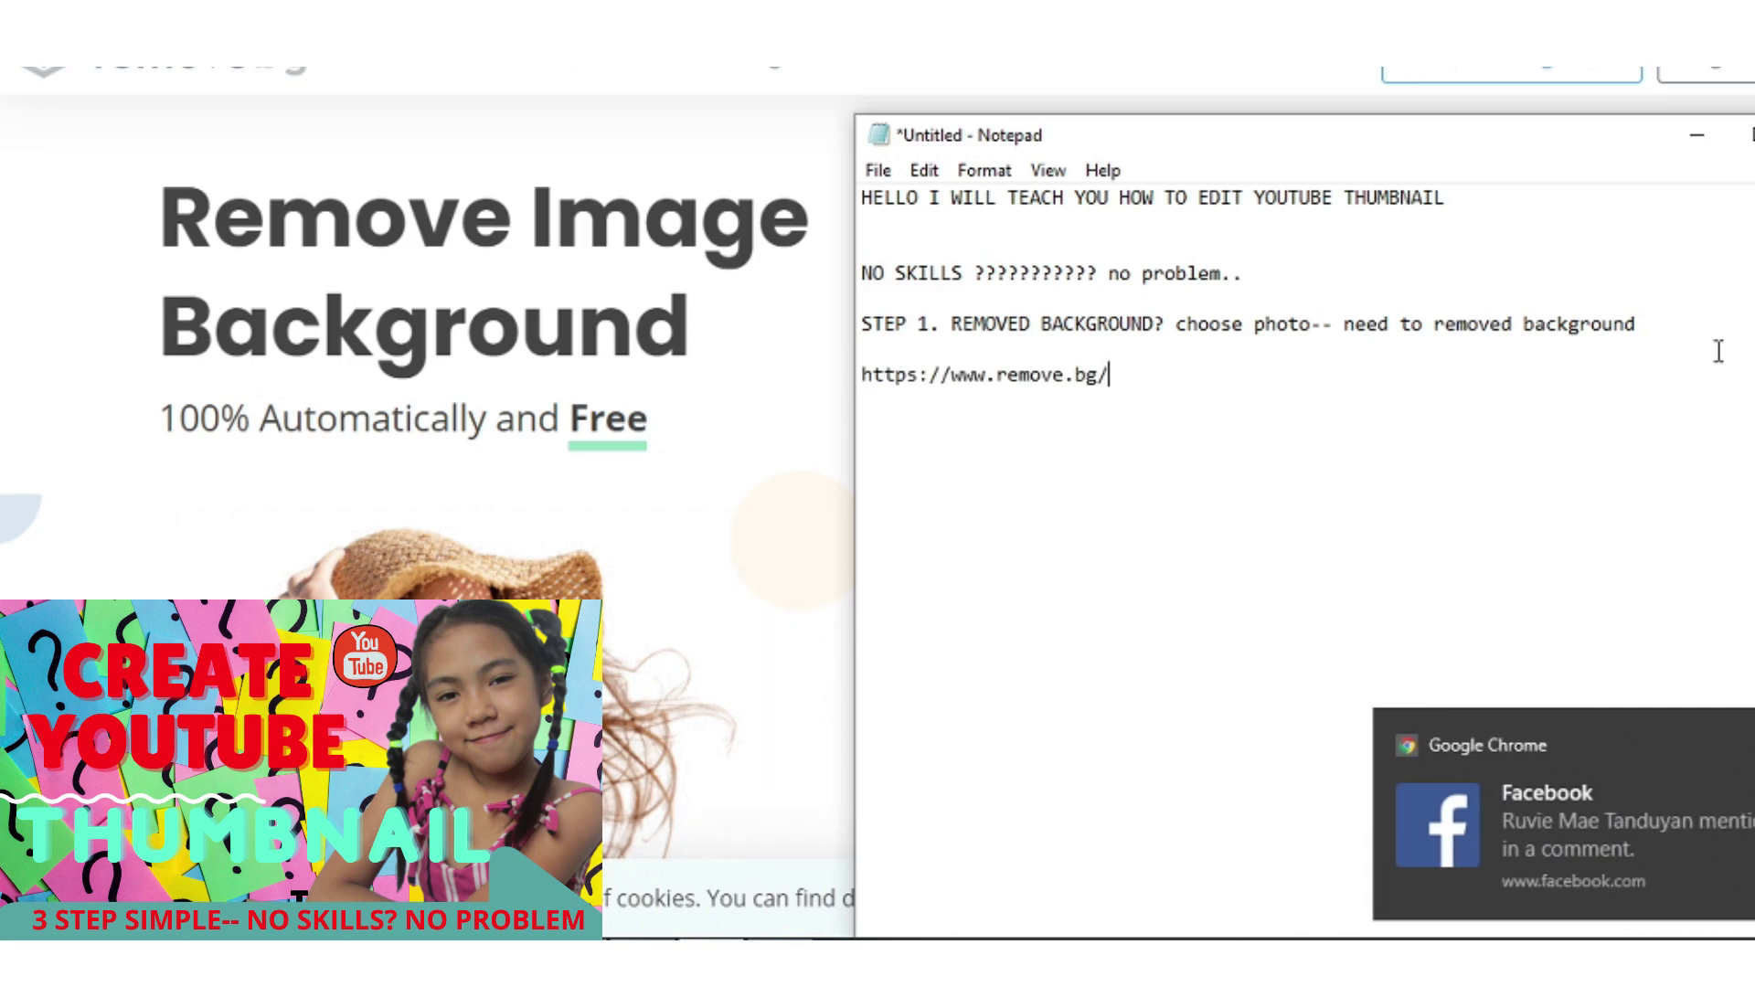
{"action": "left_click", "coordinate": [556, 157]}
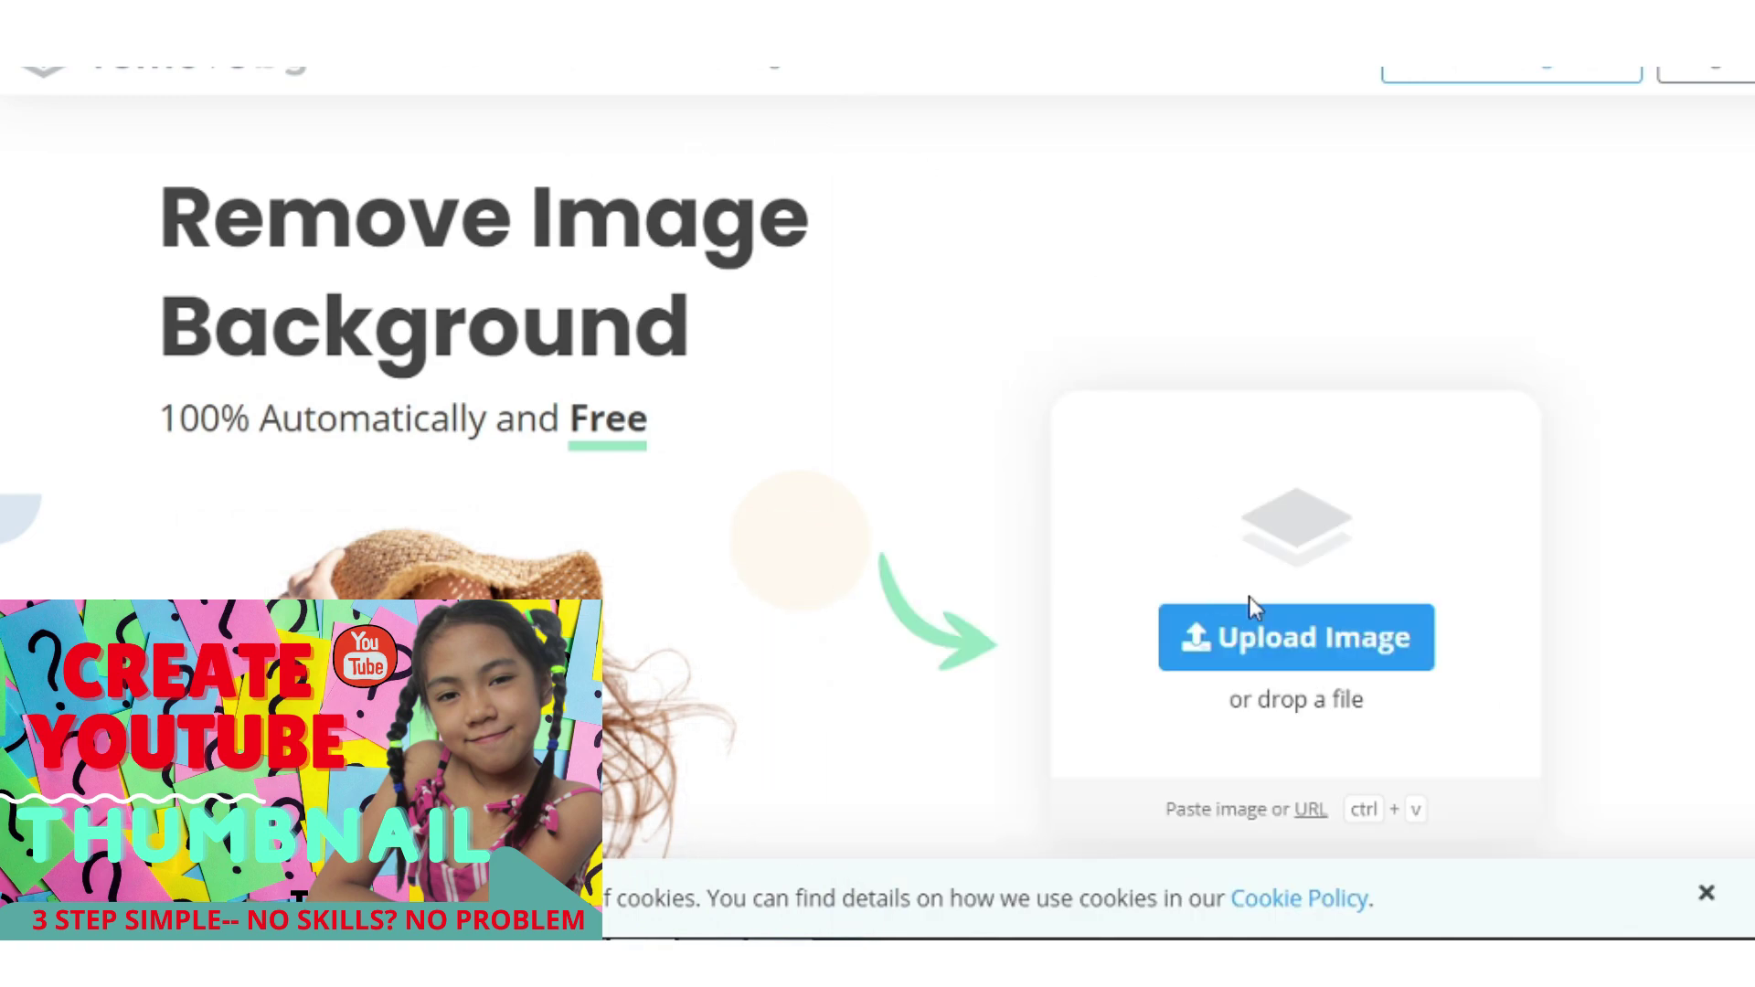
Upload IMG_0407.JPG to remove.bg and save the background-free cutout.
{"action": "left_click", "coordinate": [1249, 631]}
{"action": "double_click", "coordinate": [337, 150]}
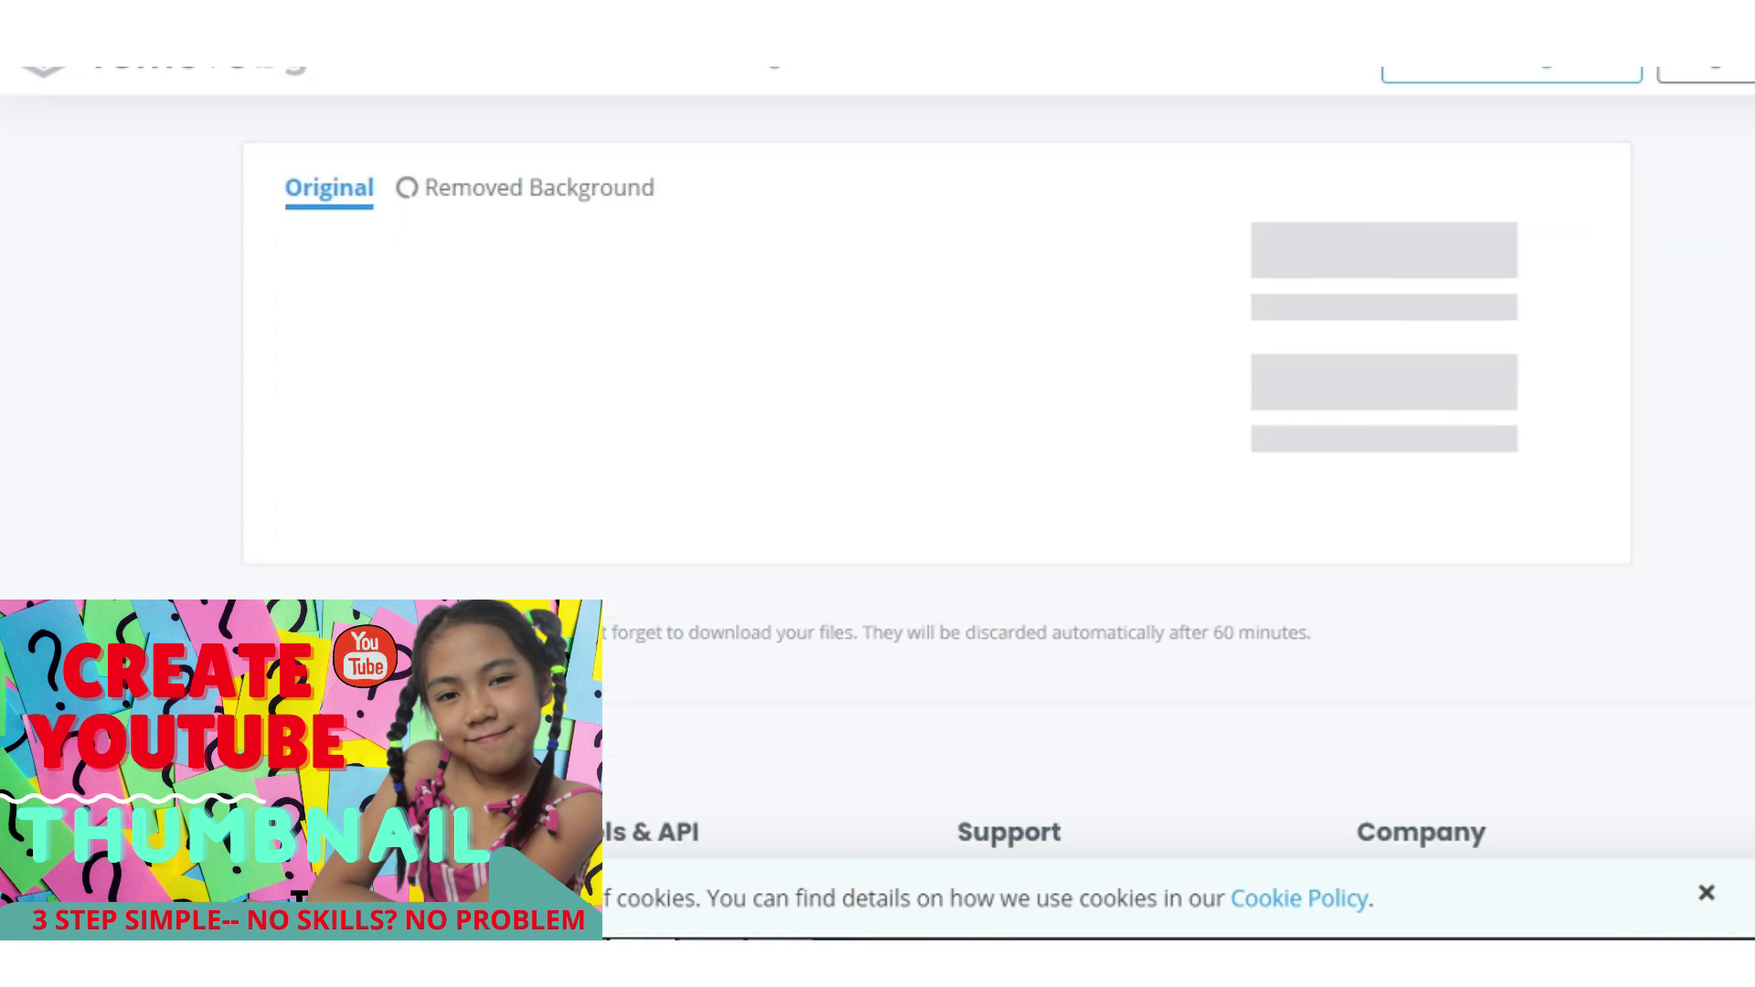
{"action": "scroll", "coordinate": [1031, 498], "scroll_direction": "down", "scroll_amount": 1}
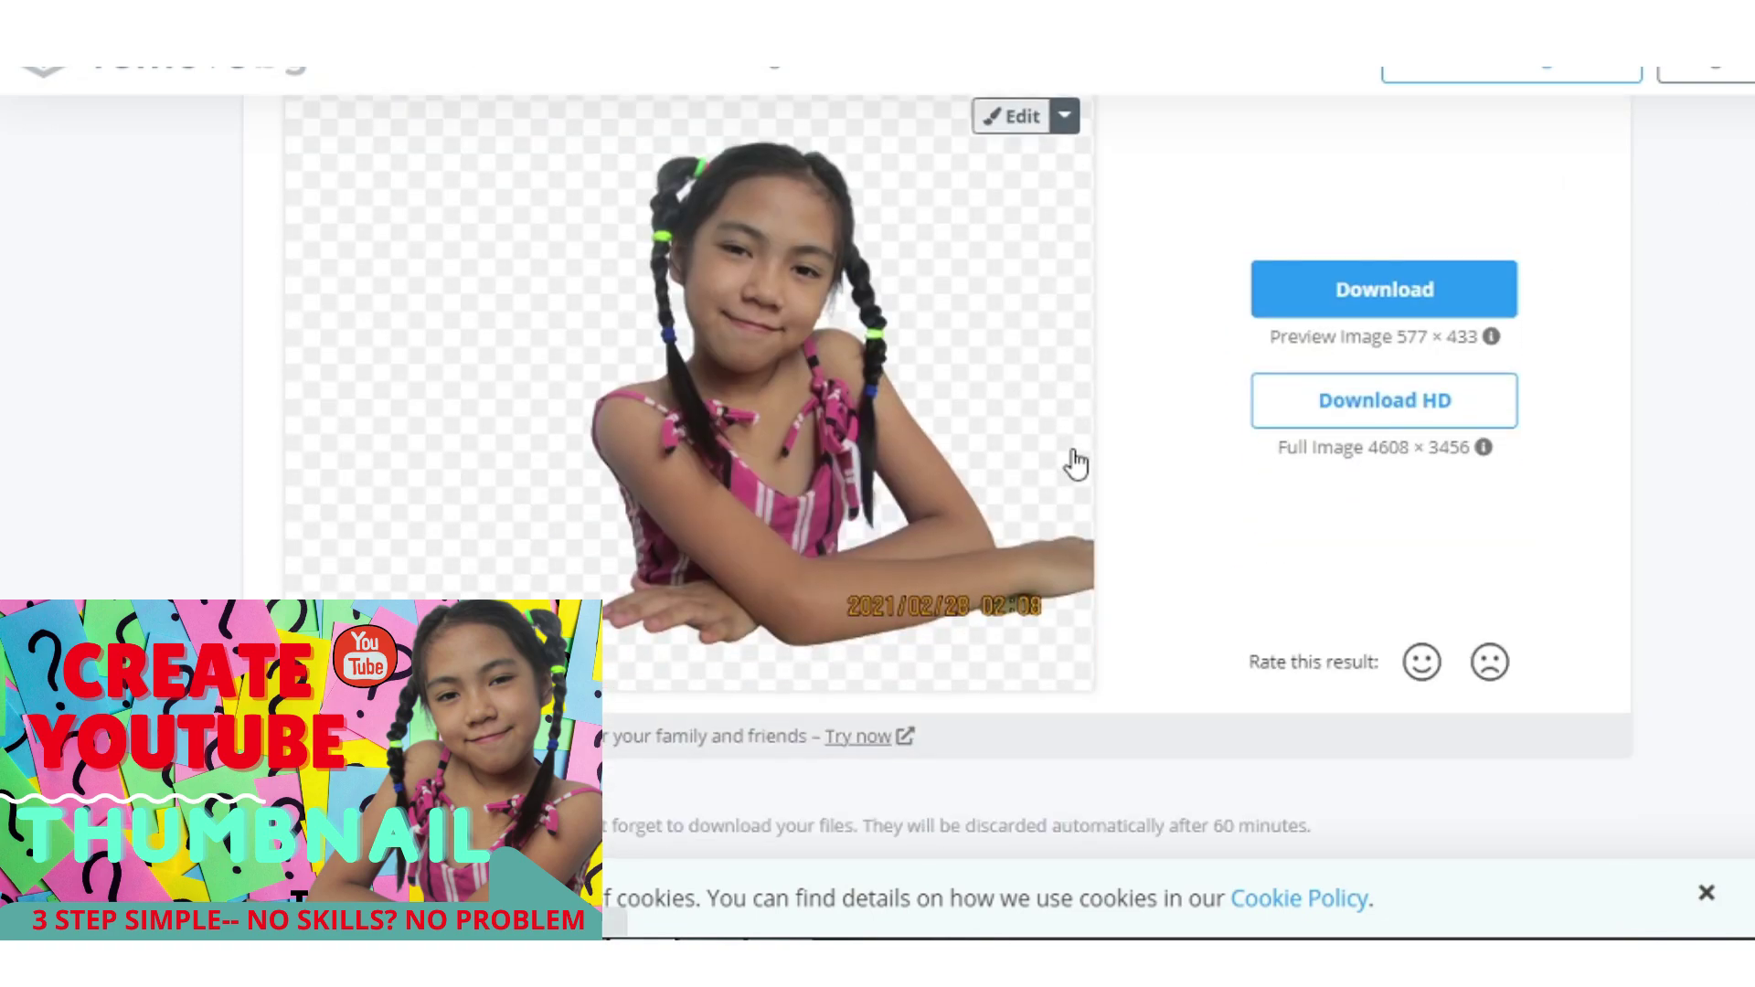
{"action": "left_click", "coordinate": [1348, 306]}
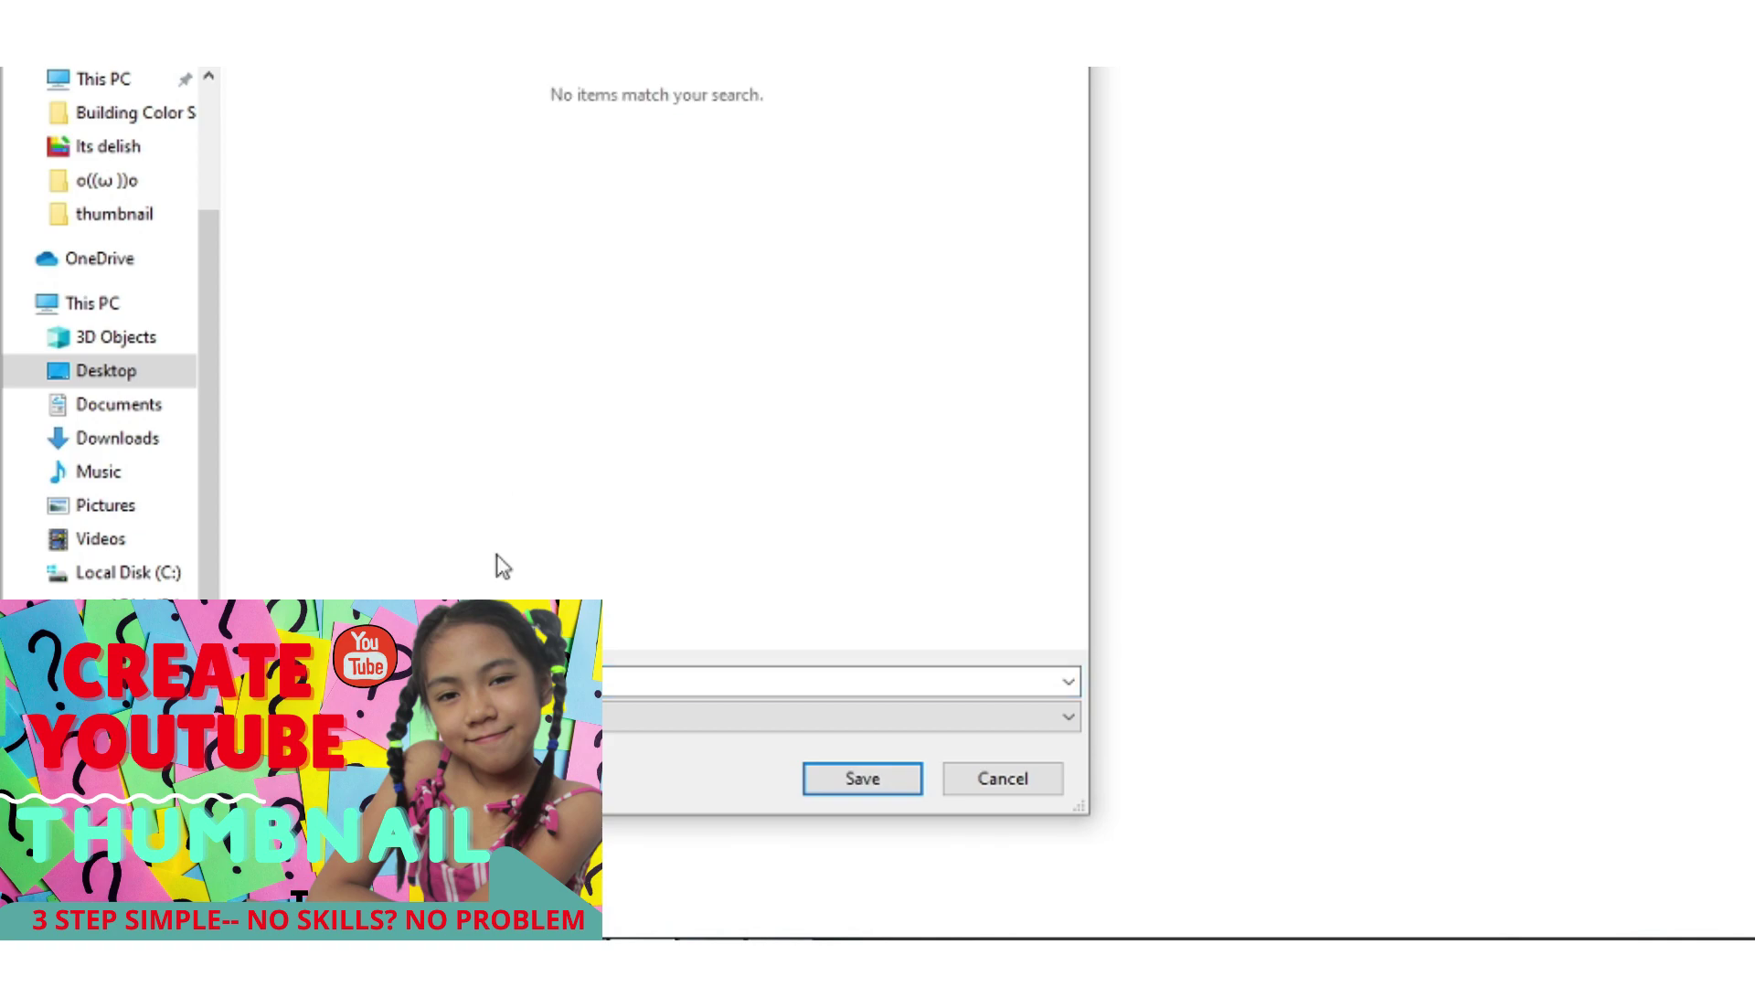
{"action": "left_click", "coordinate": [843, 772]}
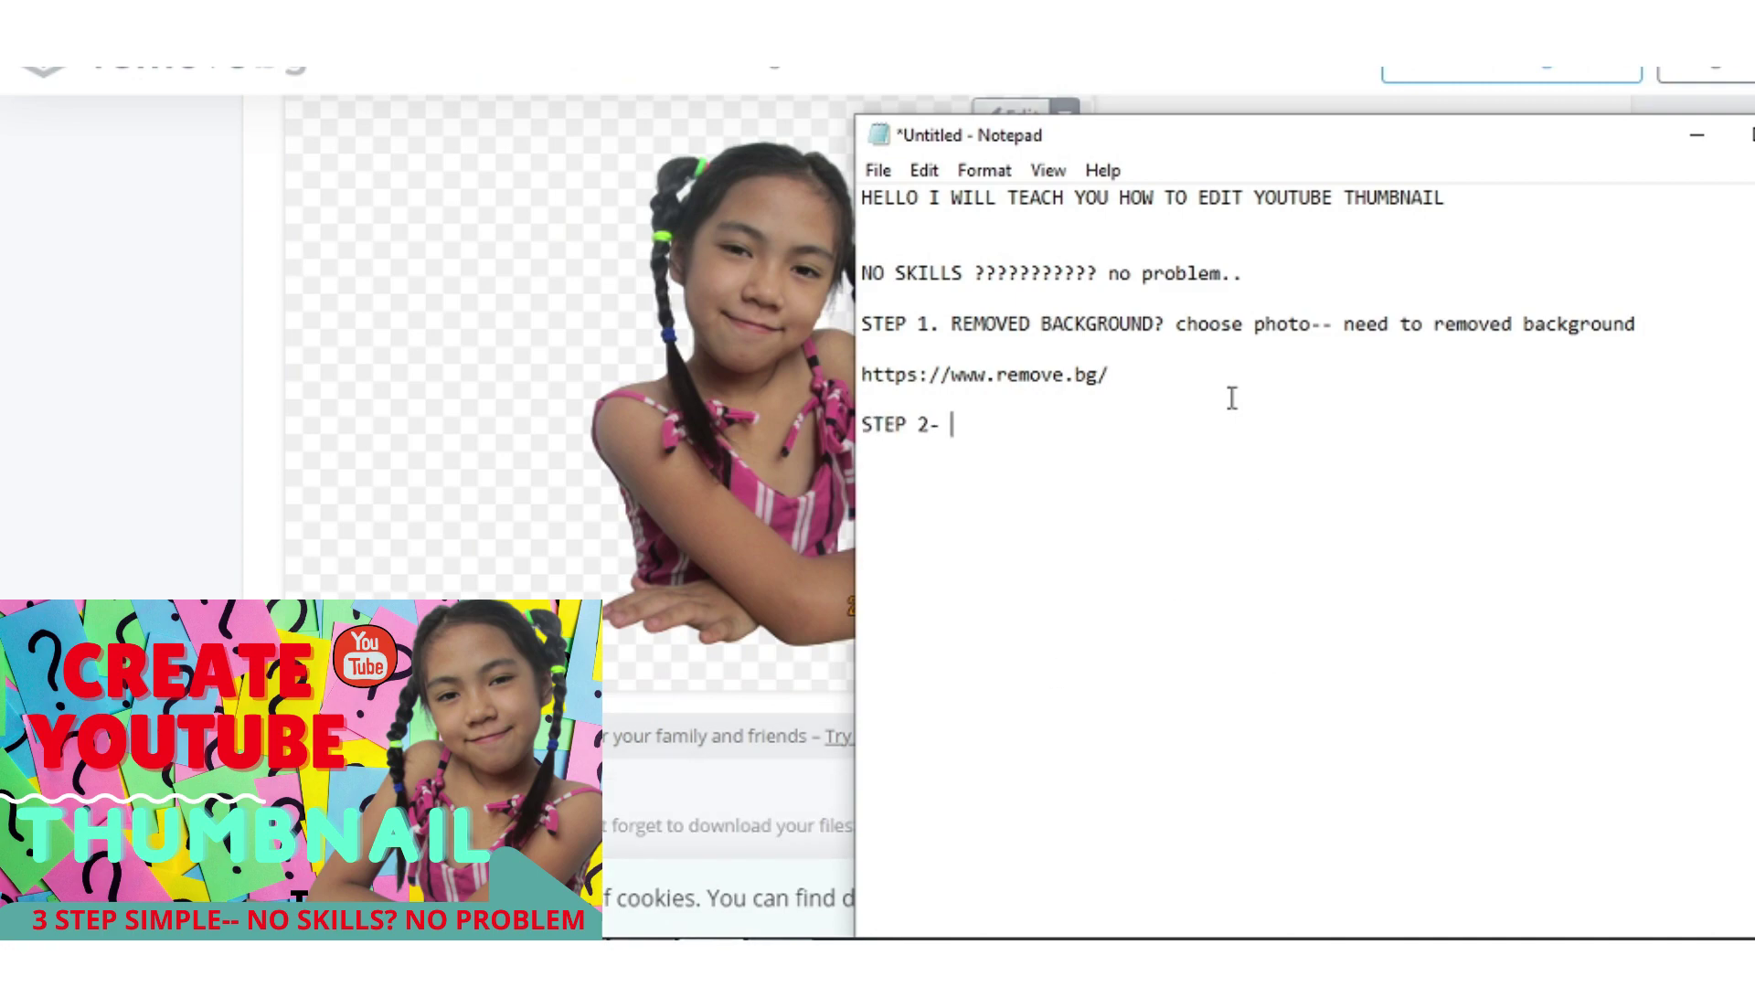
Go to canva.com and bring up the new design types list.
{"action": "left_click", "coordinate": [756, 79]}
{"action": "type", "text": "www"}
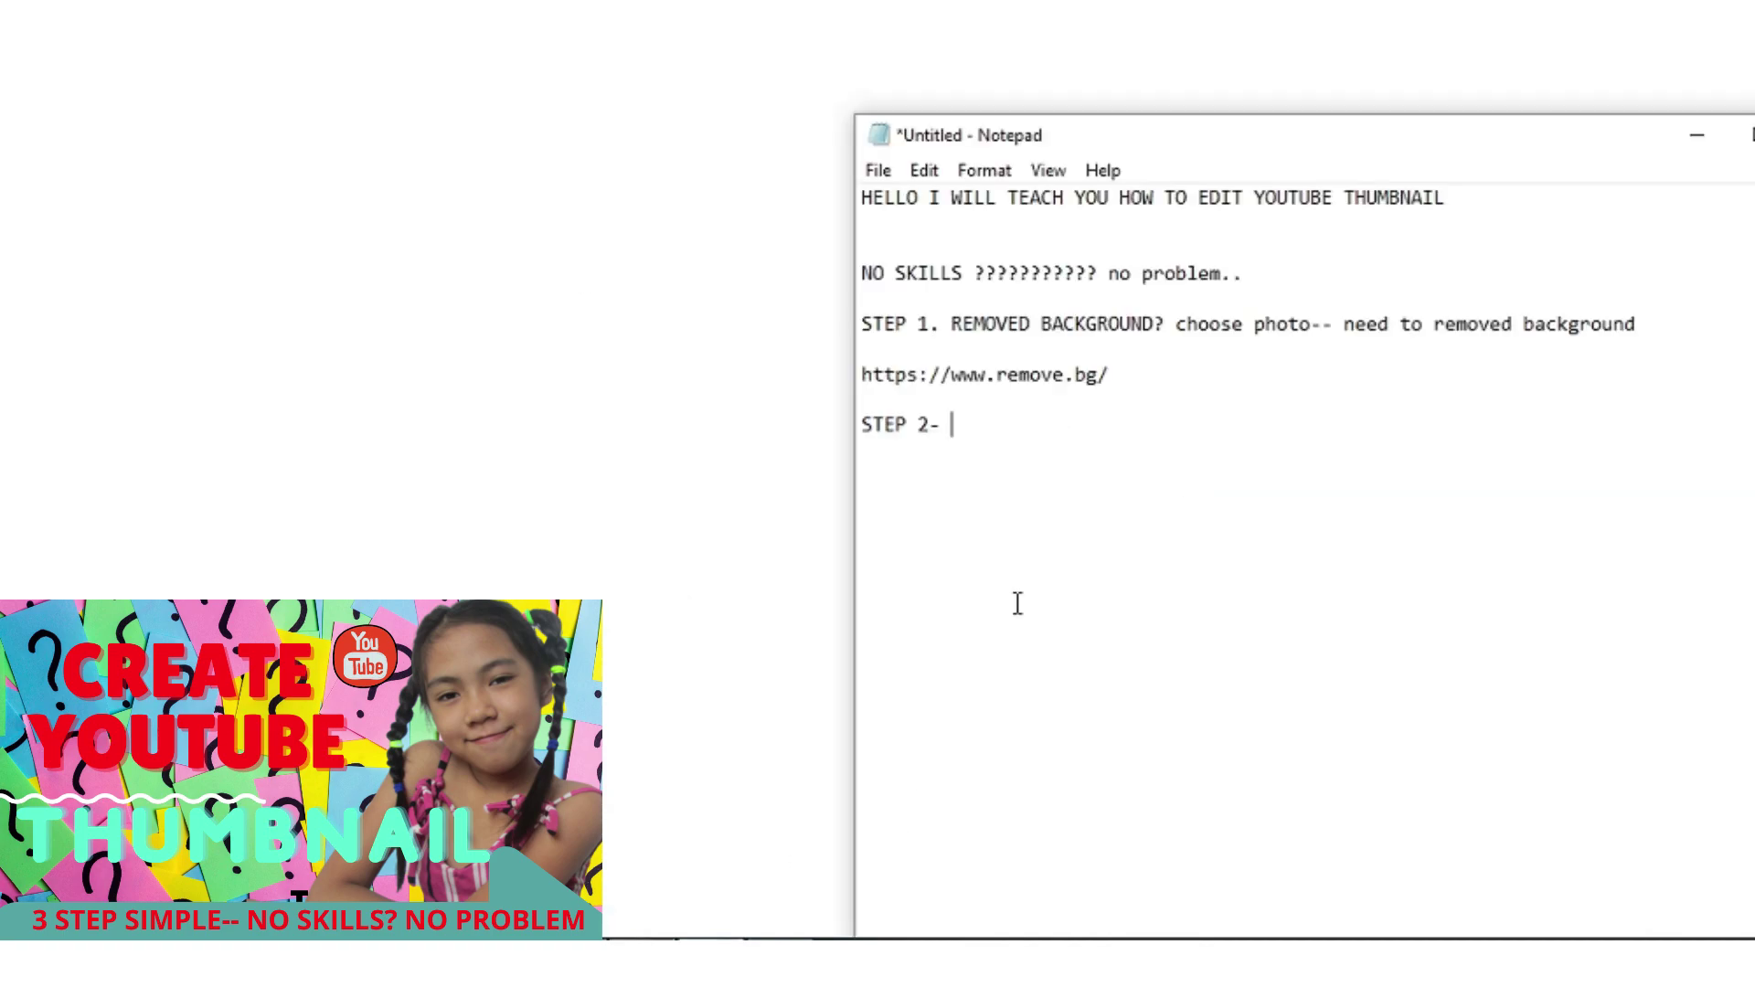
{"action": "type", "text": "https://www.canva.com/"}
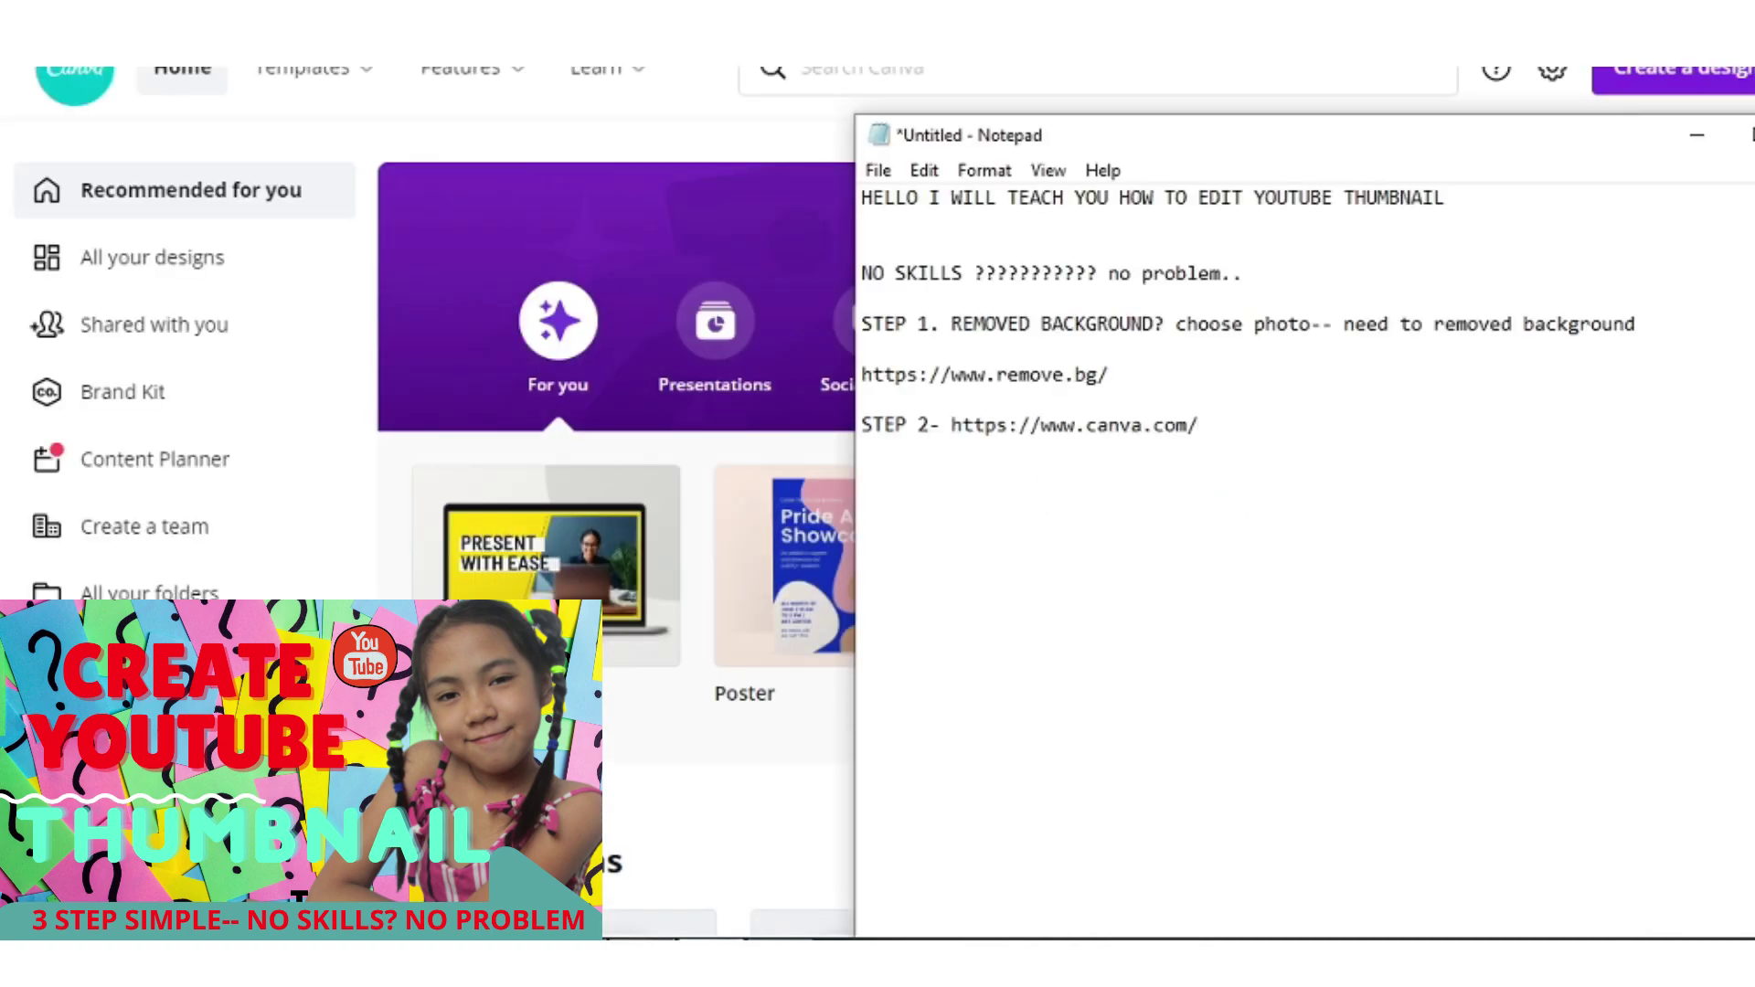
{"action": "left_click", "coordinate": [1718, 84]}
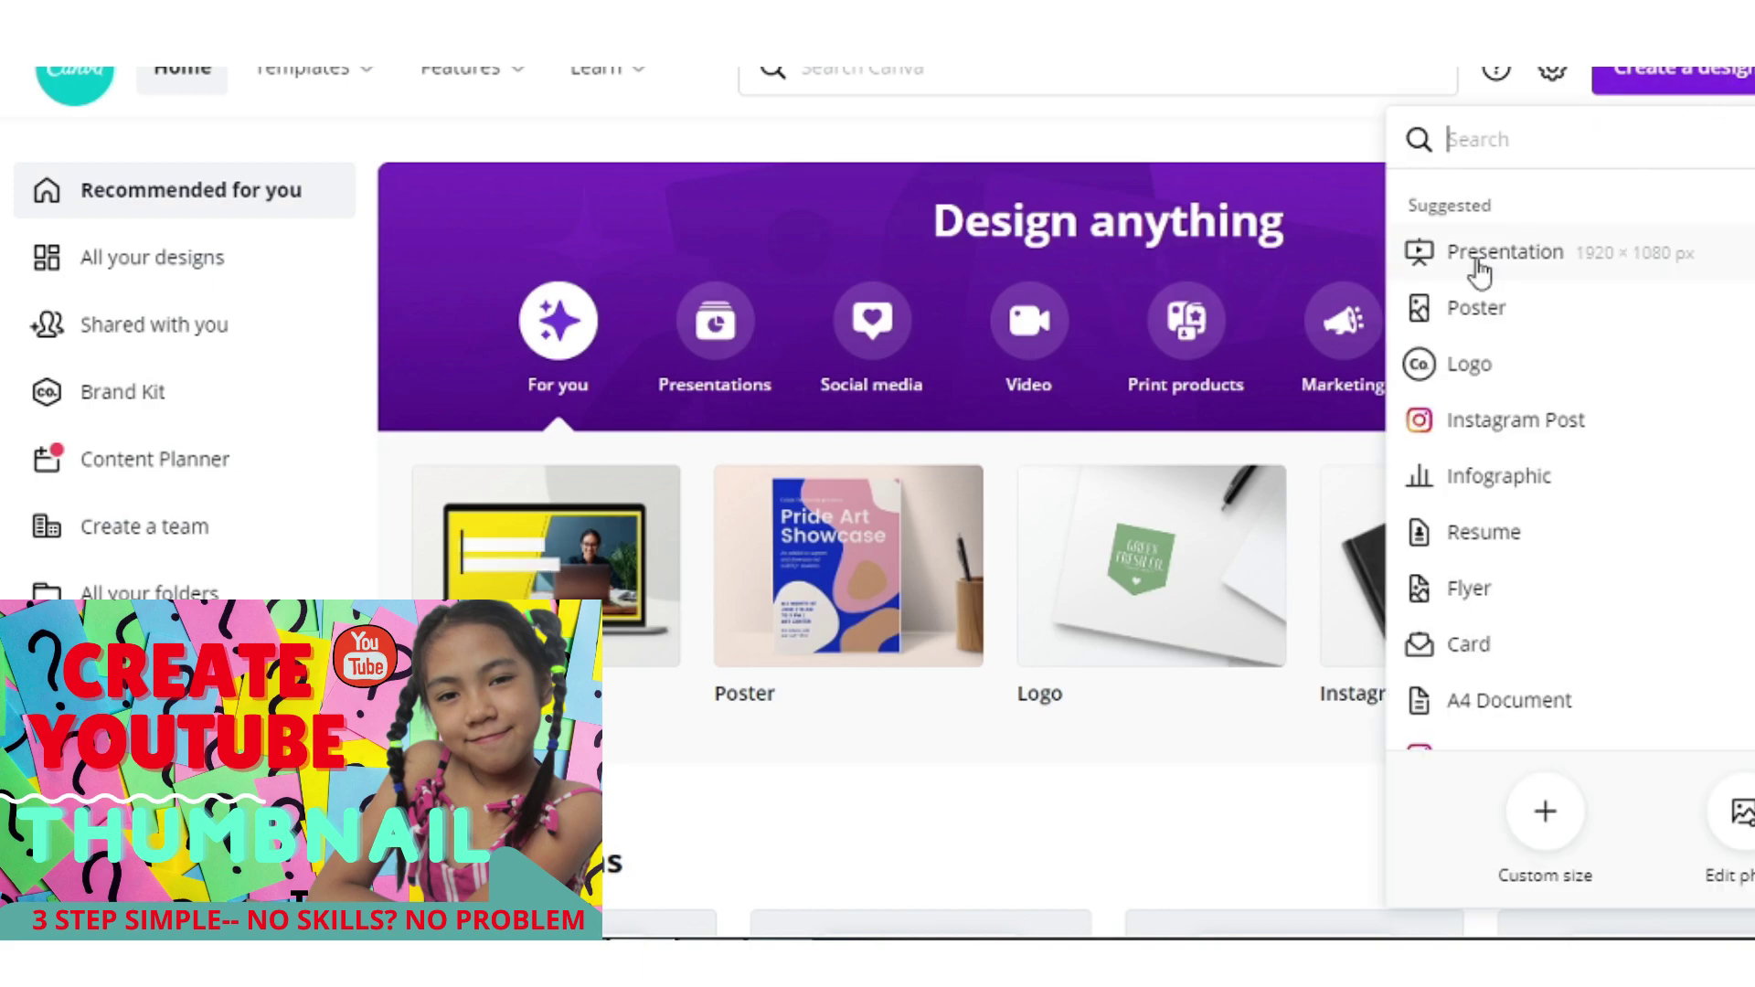
Search the design types for 'thumb' to find YouTube Thumbnail.
{"action": "scroll", "coordinate": [1606, 347], "scroll_direction": "down", "scroll_amount": 2}
{"action": "scroll", "coordinate": [1604, 362], "scroll_direction": "down", "scroll_amount": 2}
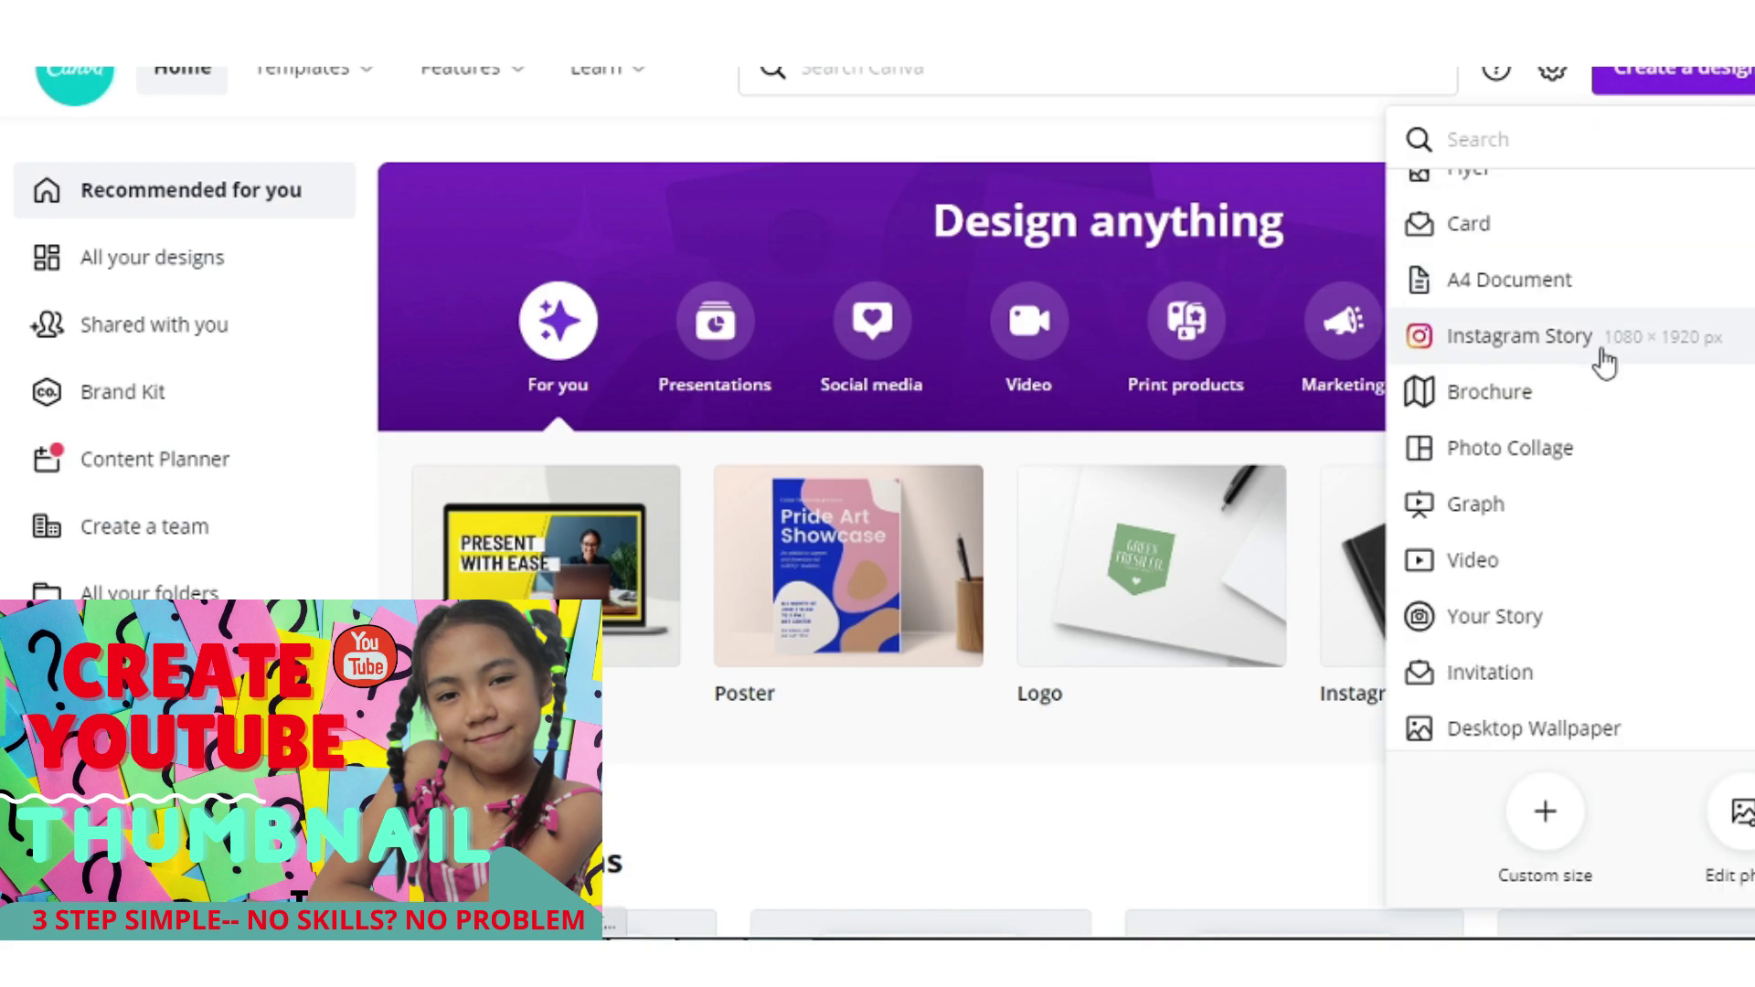
{"action": "scroll", "coordinate": [1604, 363], "scroll_direction": "down", "scroll_amount": 2}
{"action": "scroll", "coordinate": [1596, 376], "scroll_direction": "down", "scroll_amount": 2}
{"action": "scroll", "coordinate": [1592, 337], "scroll_direction": "down", "scroll_amount": 3}
{"action": "scroll", "coordinate": [1592, 389], "scroll_direction": "down", "scroll_amount": 3}
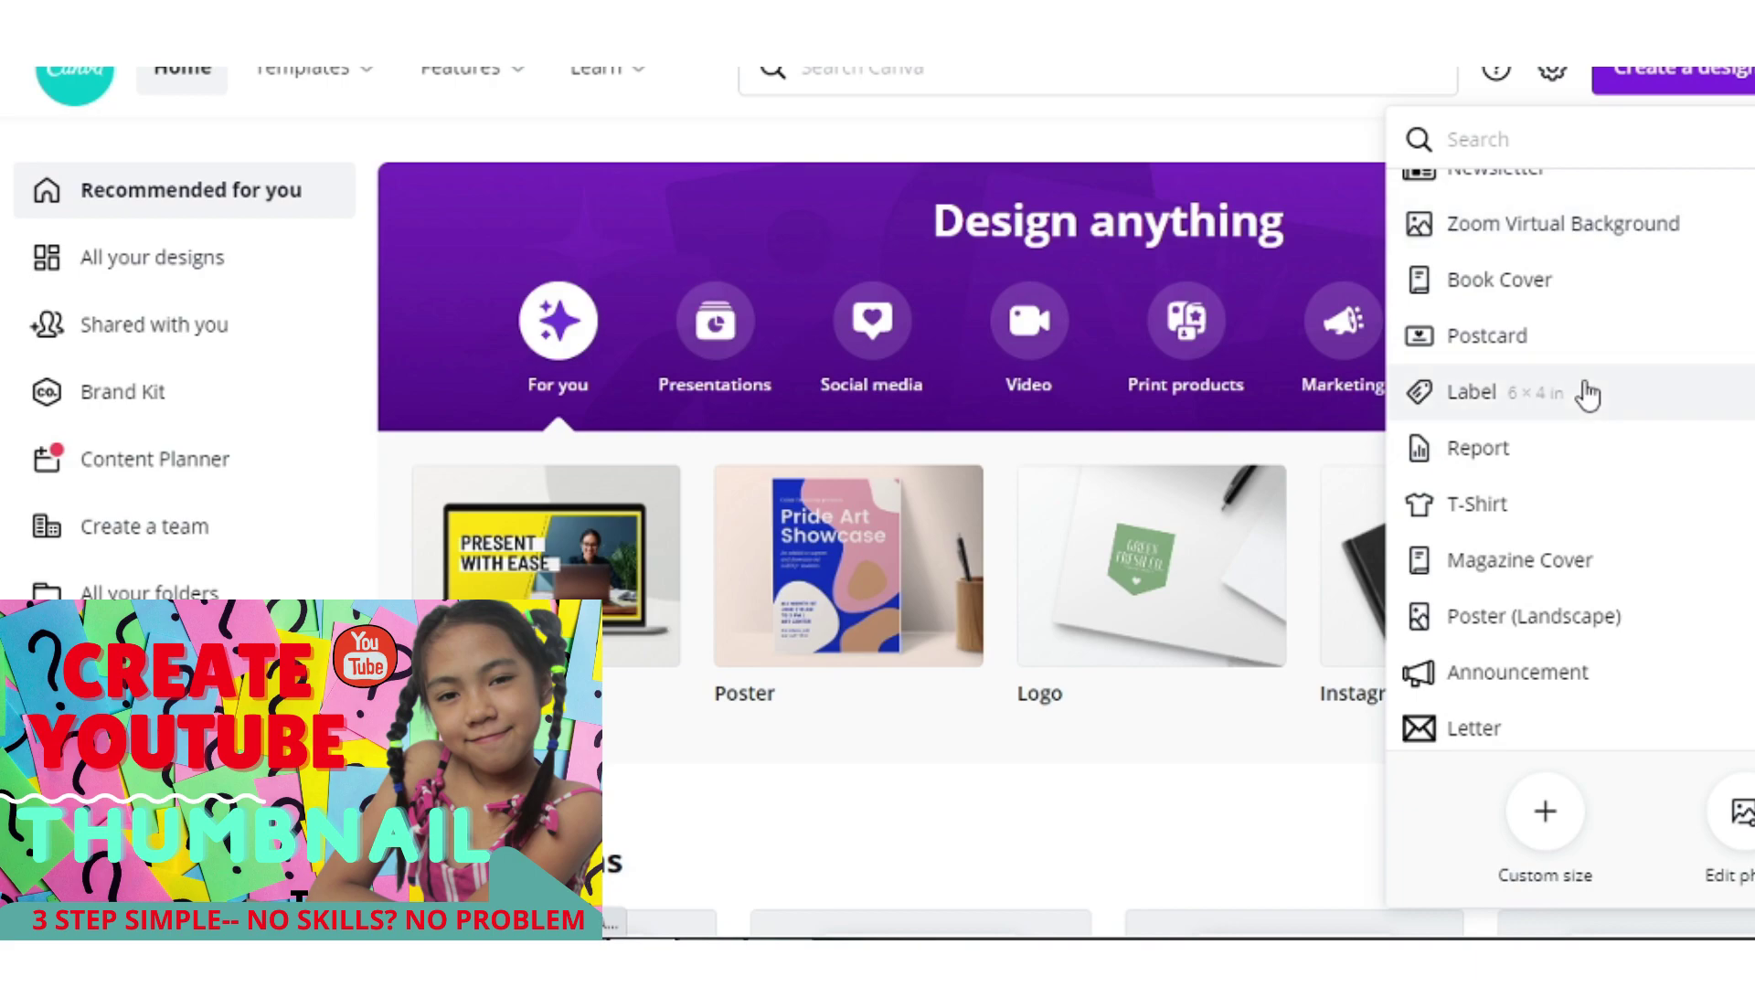
{"action": "scroll", "coordinate": [1588, 393], "scroll_direction": "down", "scroll_amount": 3}
{"action": "scroll", "coordinate": [1572, 420], "scroll_direction": "down", "scroll_amount": 5}
{"action": "left_click", "coordinate": [1517, 131]}
{"action": "type", "text": "t"}
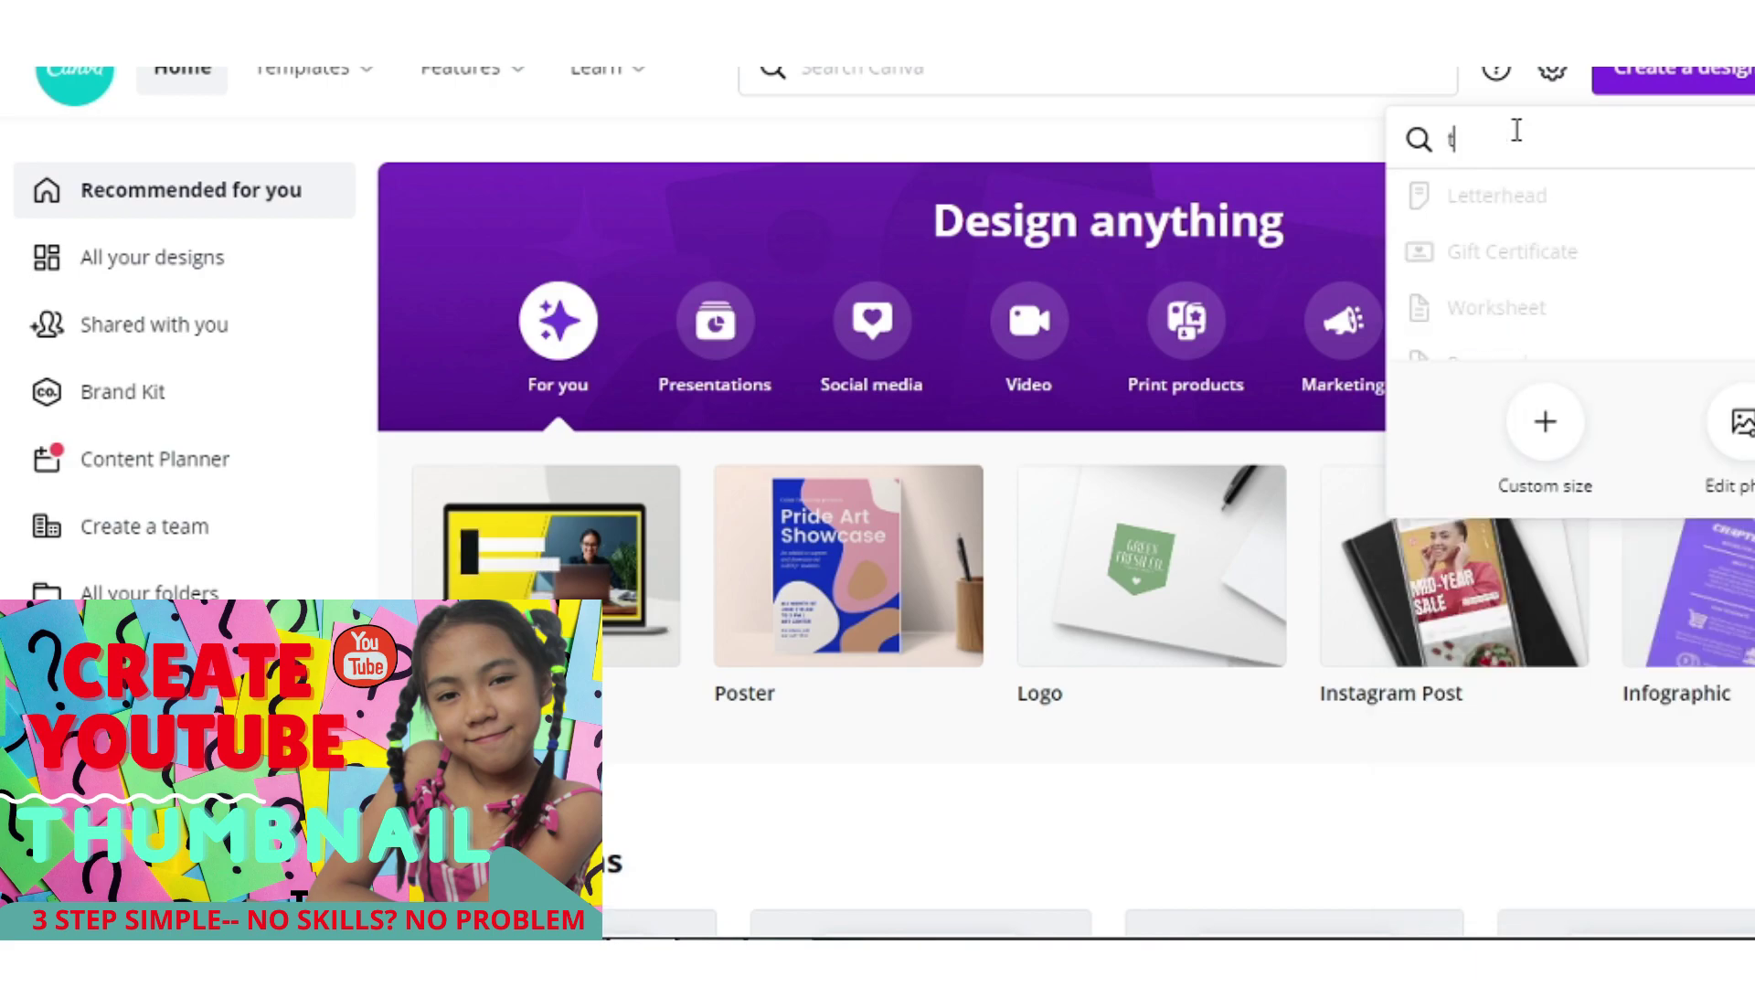
{"action": "type", "text": "humb"}
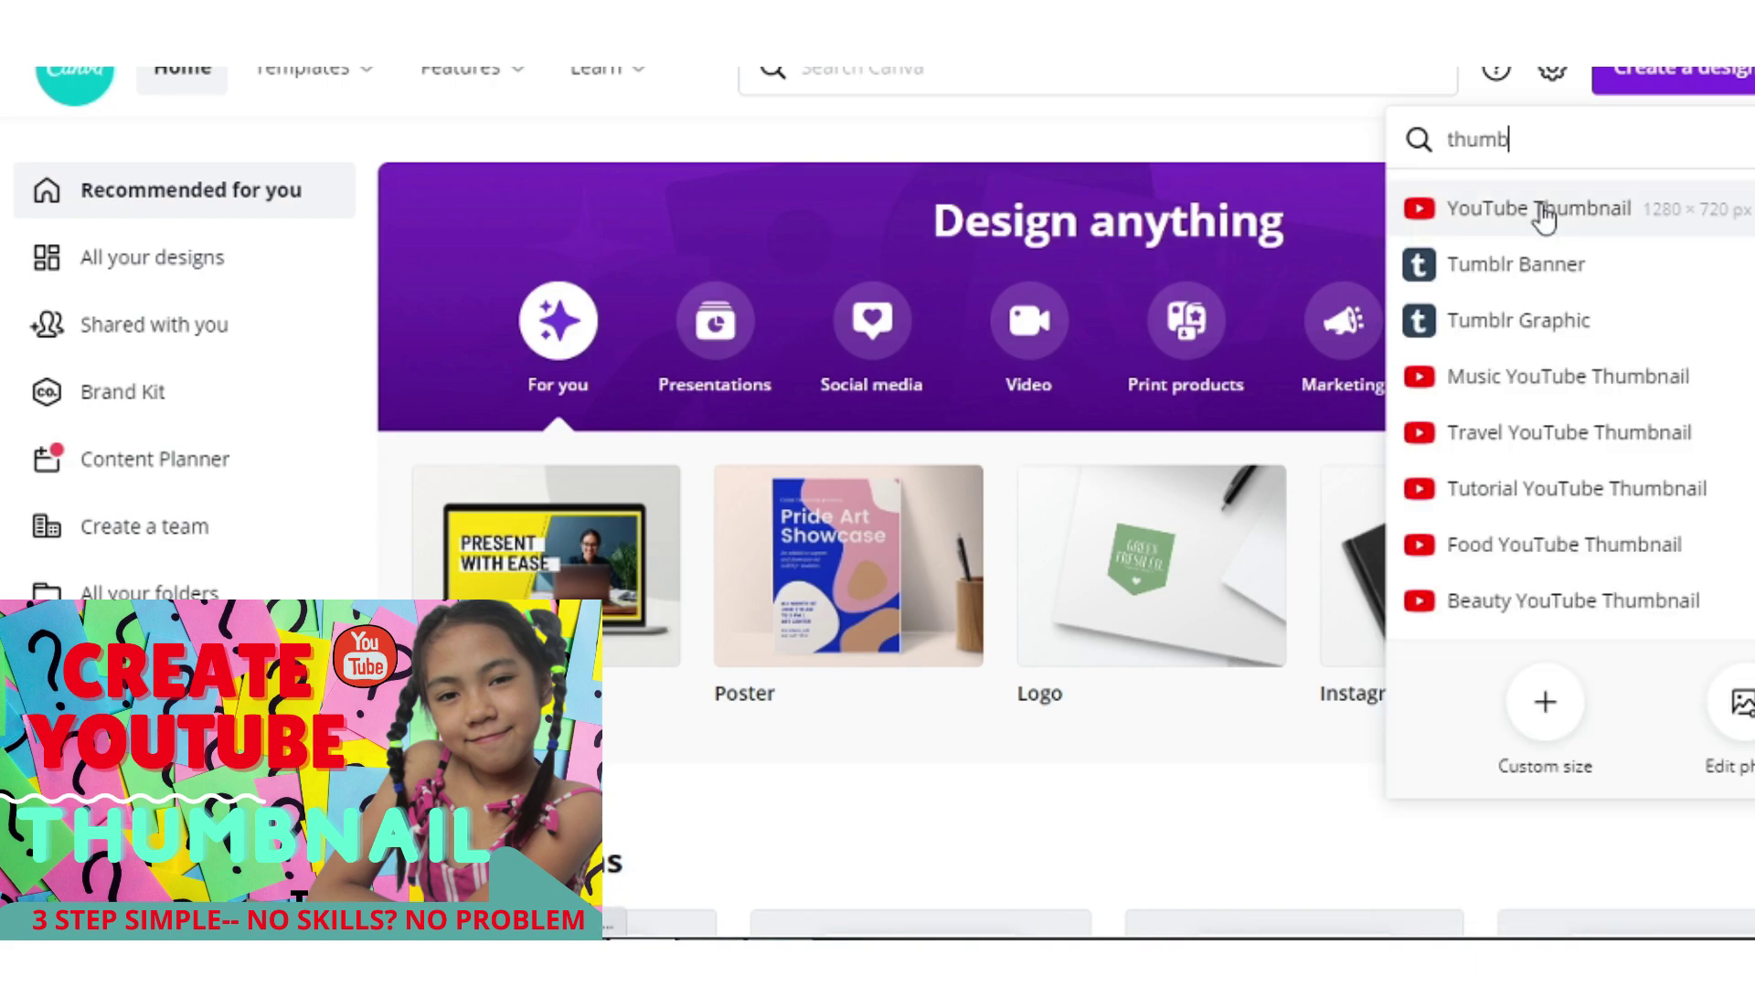
Start a new blank YouTube Thumbnail design.
{"action": "left_click", "coordinate": [1543, 211]}
{"action": "type", "text": "CHOOSE DE"}
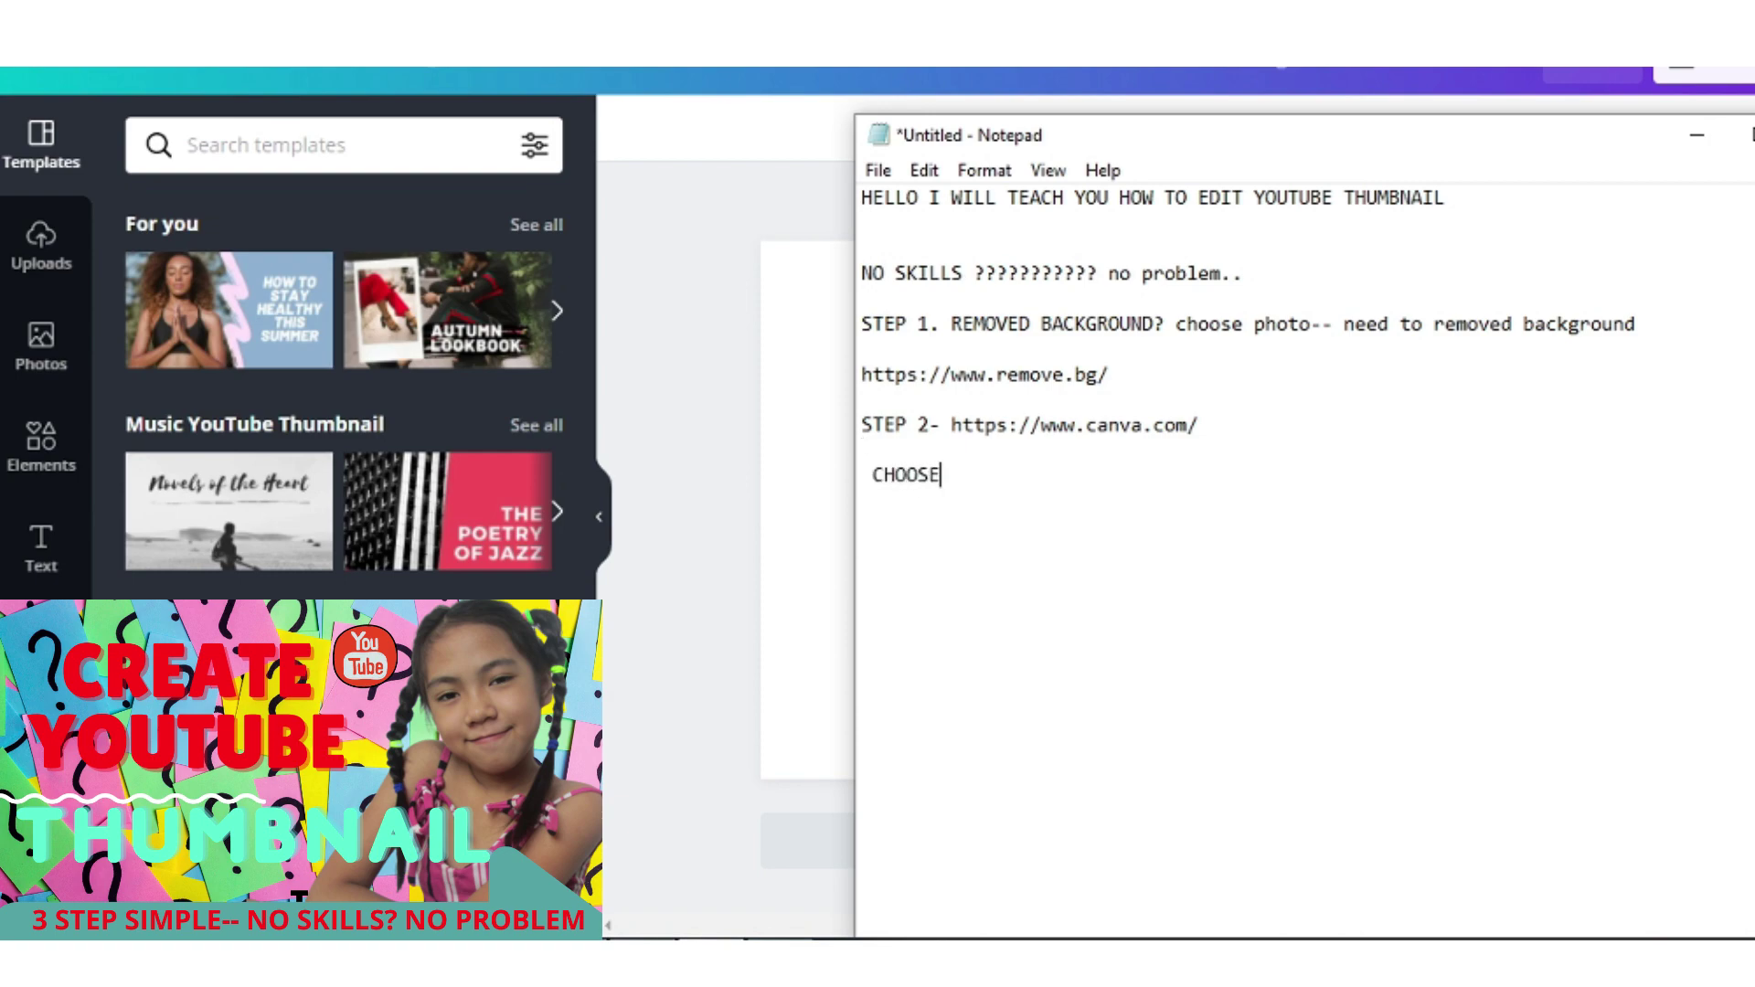
{"action": "type", "text": "SIGN you want.."}
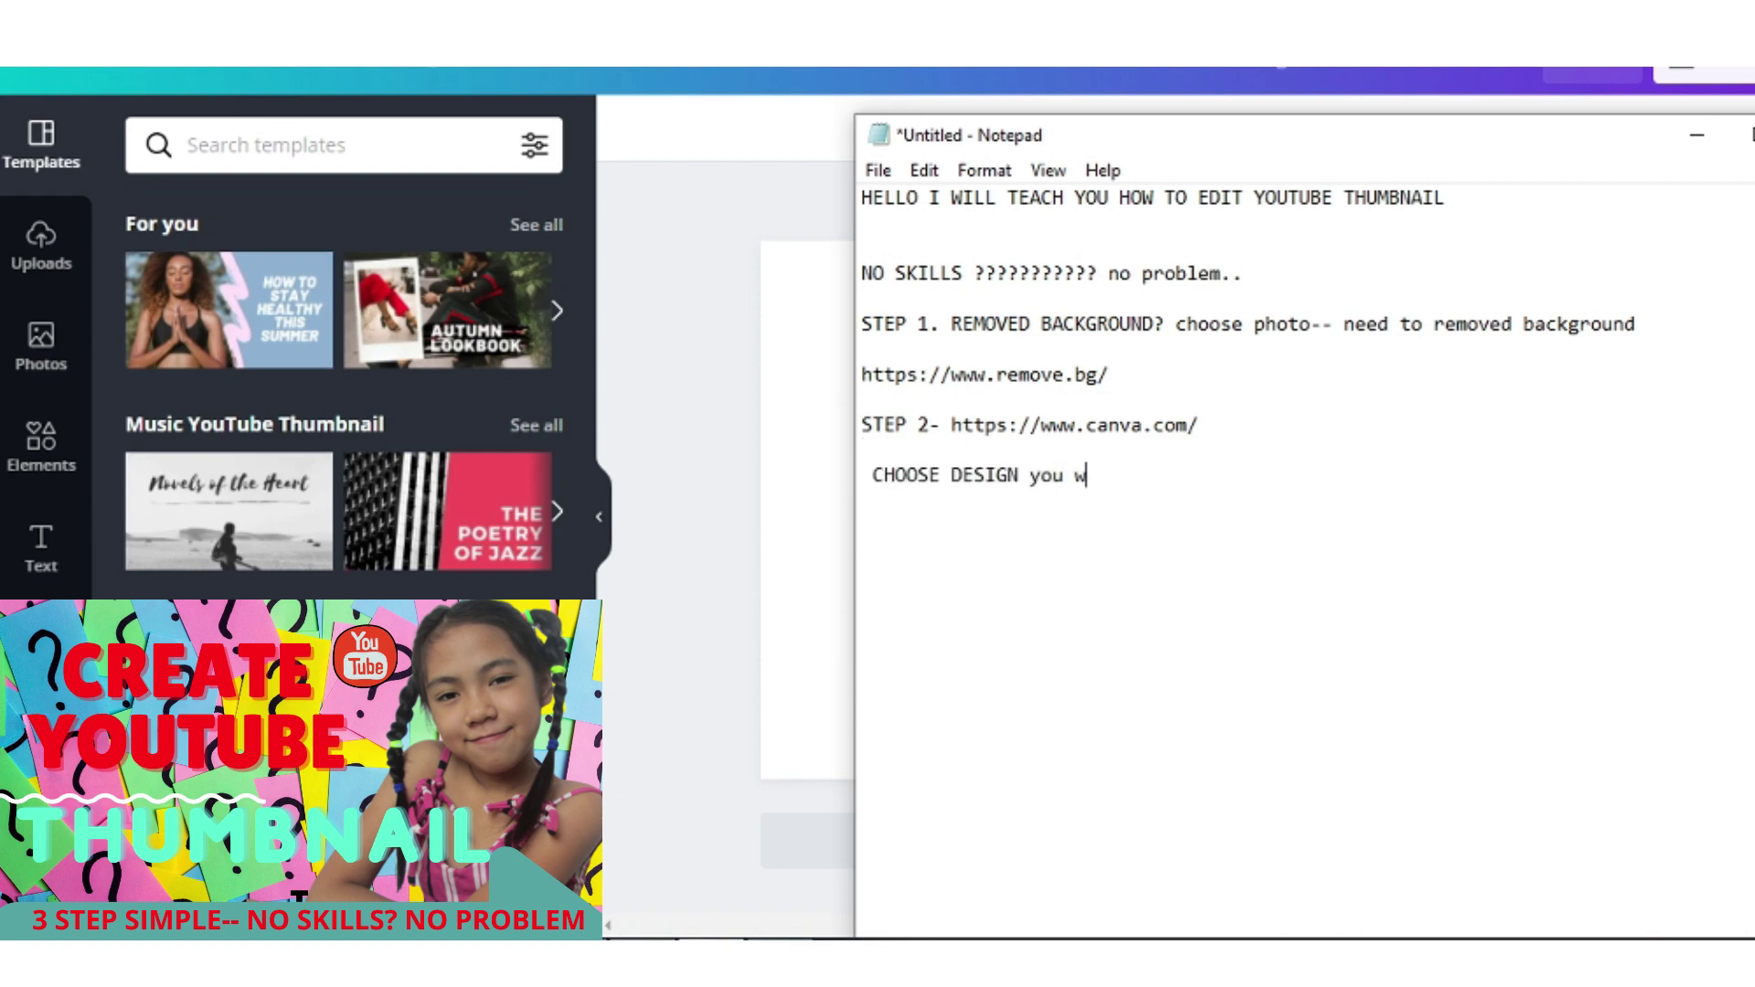
{"action": "left_click", "coordinate": [654, 509]}
Browse the Tutorial YouTube Thumbnail templates and apply 'How to Train Your Puppy'.
{"action": "left_click", "coordinate": [305, 144]}
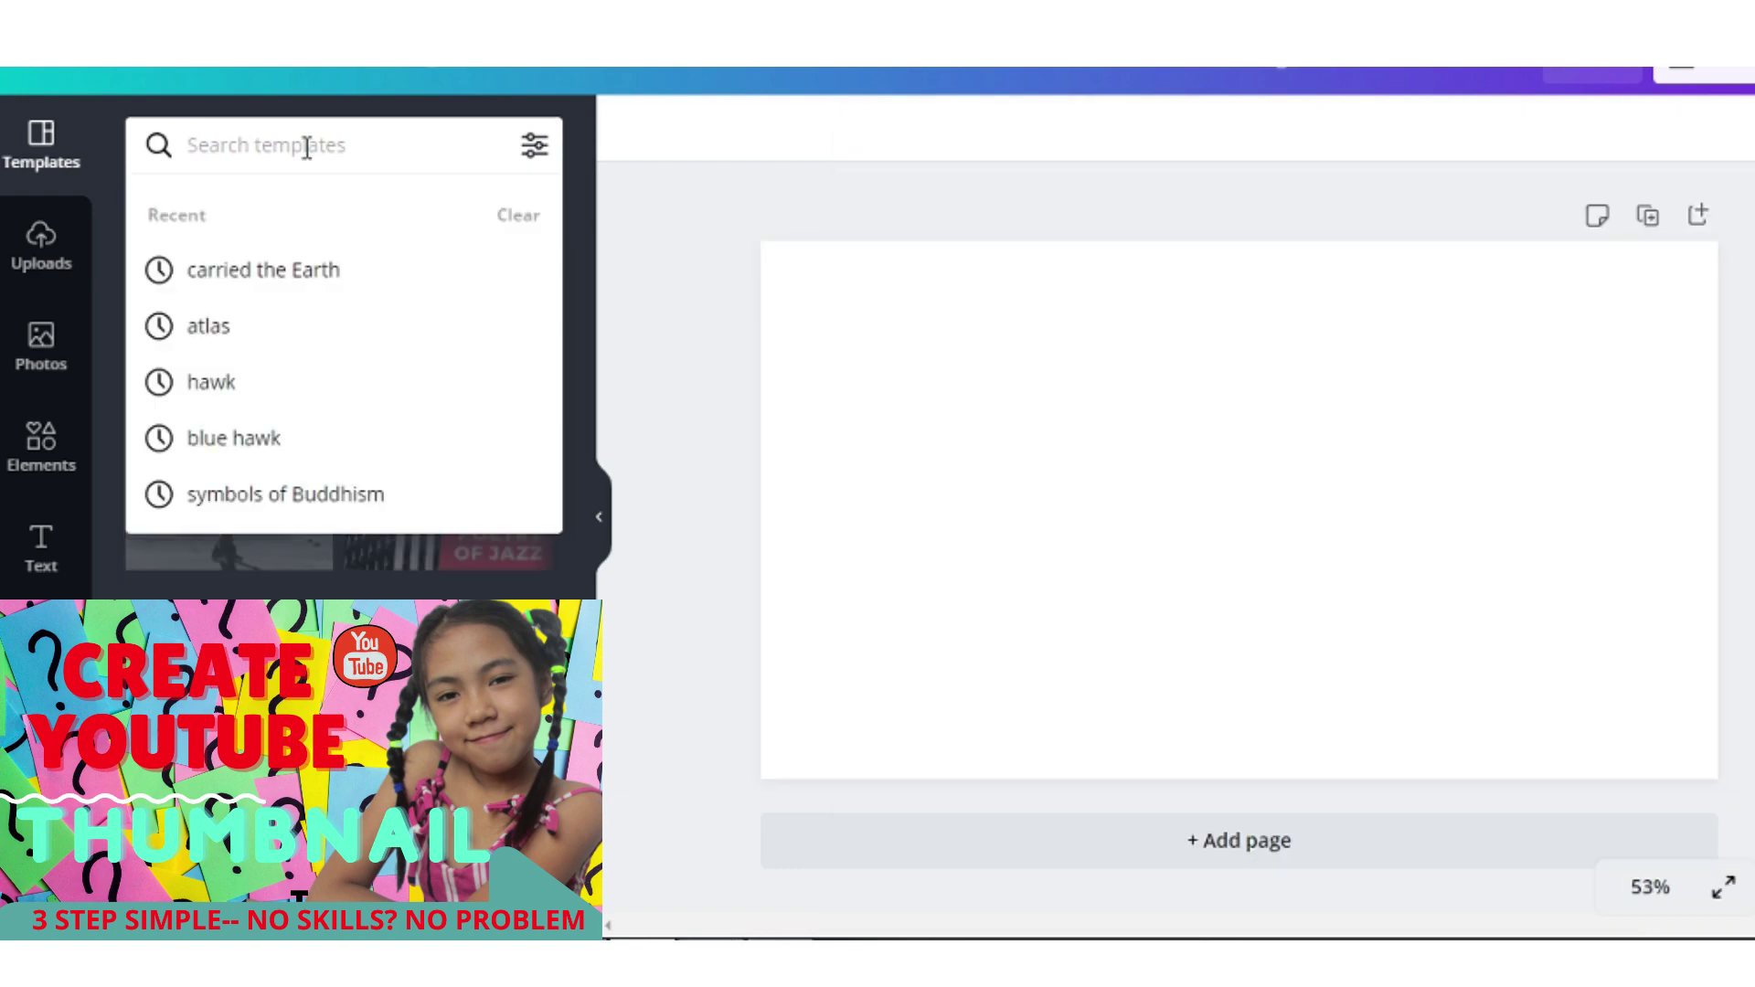
{"action": "left_click", "coordinate": [695, 311]}
{"action": "scroll", "coordinate": [391, 394], "scroll_direction": "down", "scroll_amount": 5}
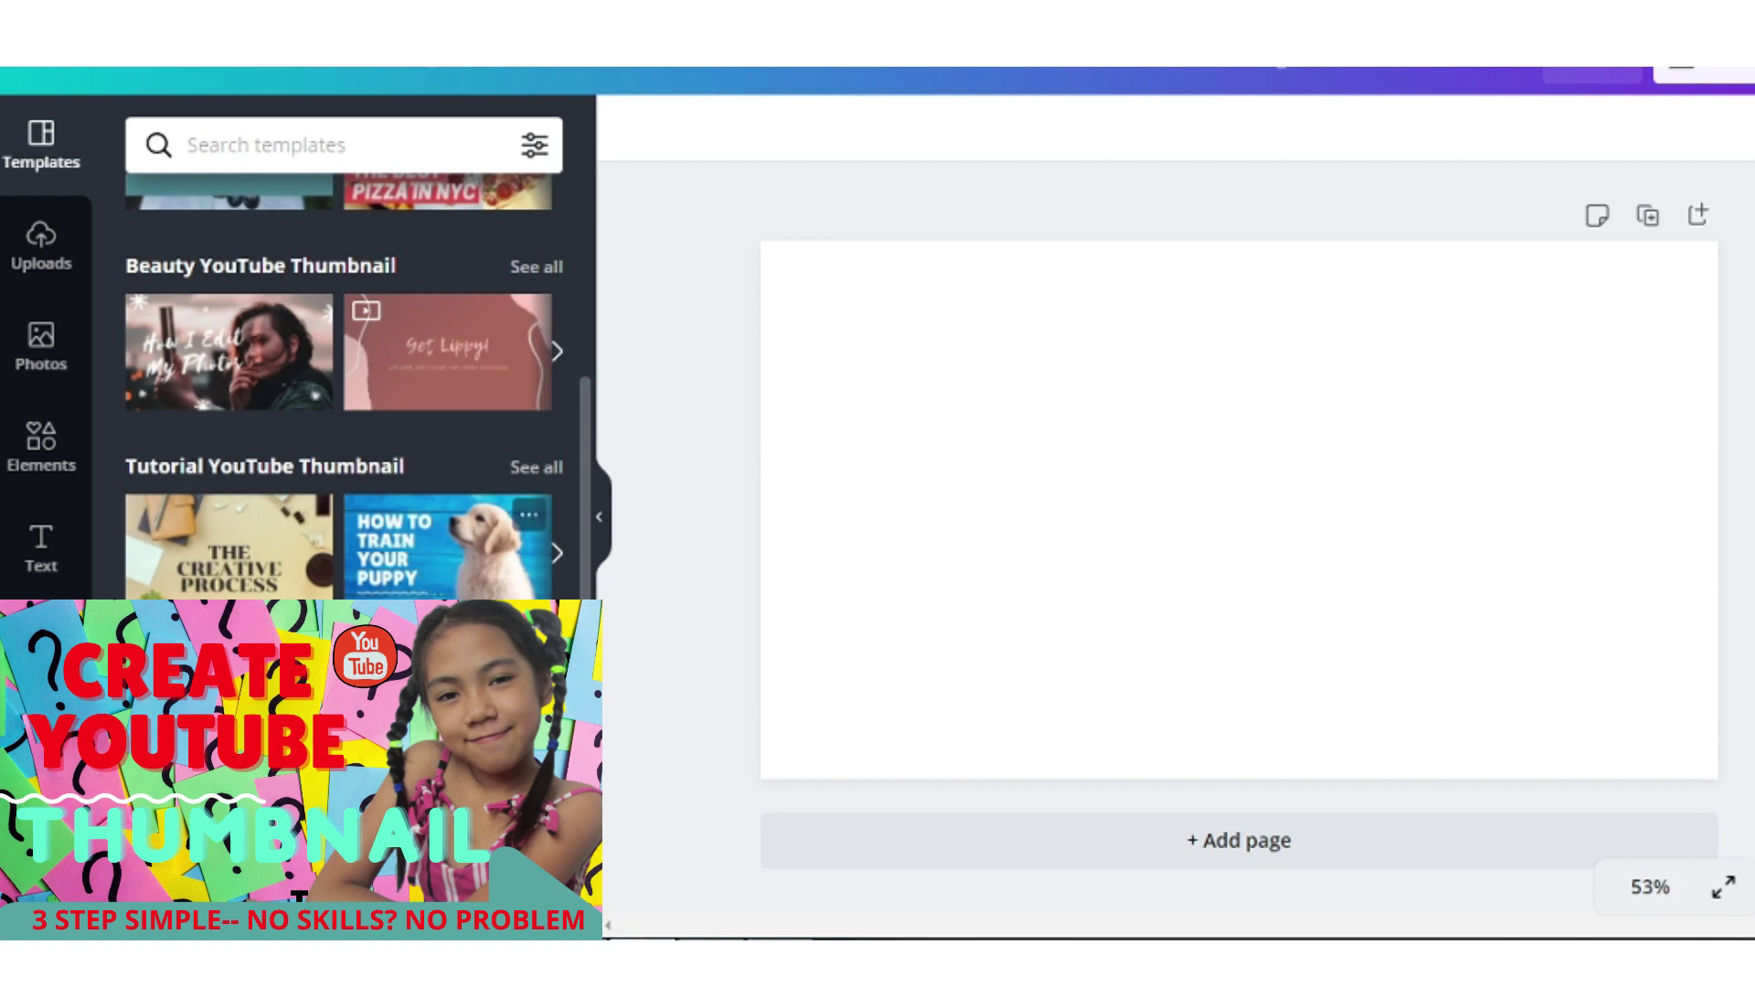
{"action": "scroll", "coordinate": [416, 576], "scroll_direction": "down", "scroll_amount": 3}
{"action": "scroll", "coordinate": [411, 568], "scroll_direction": "down", "scroll_amount": 5}
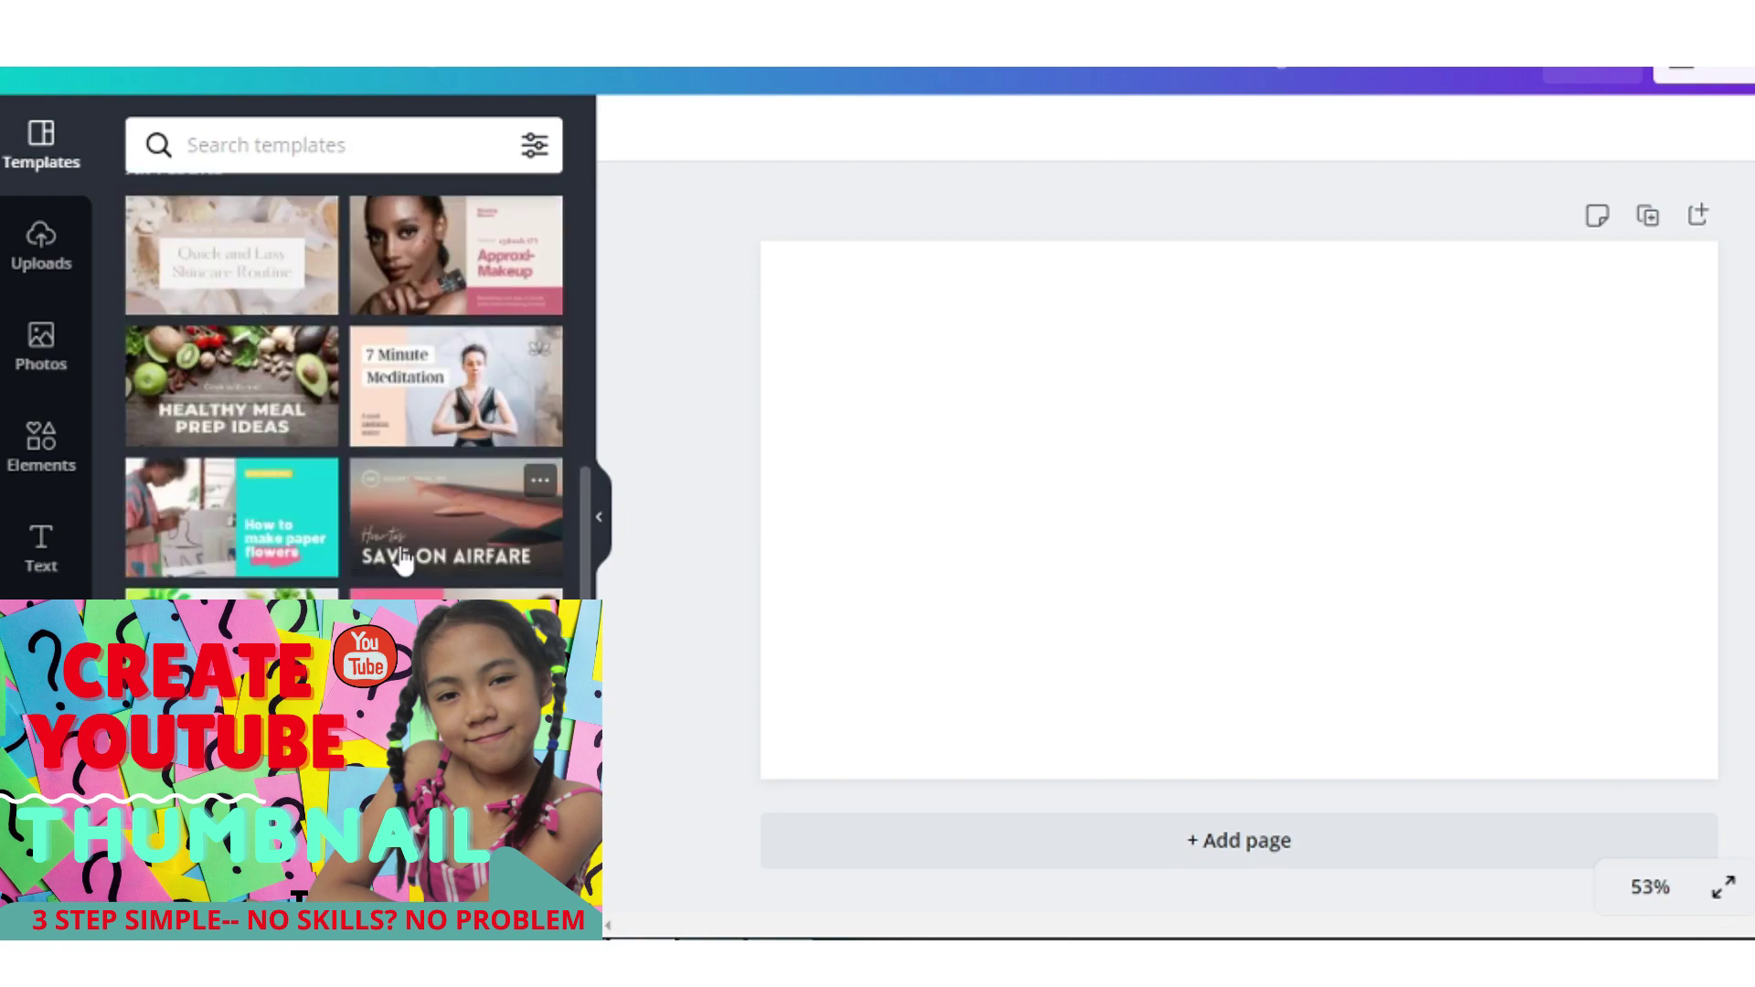
{"action": "scroll", "coordinate": [402, 559], "scroll_direction": "down", "scroll_amount": 2}
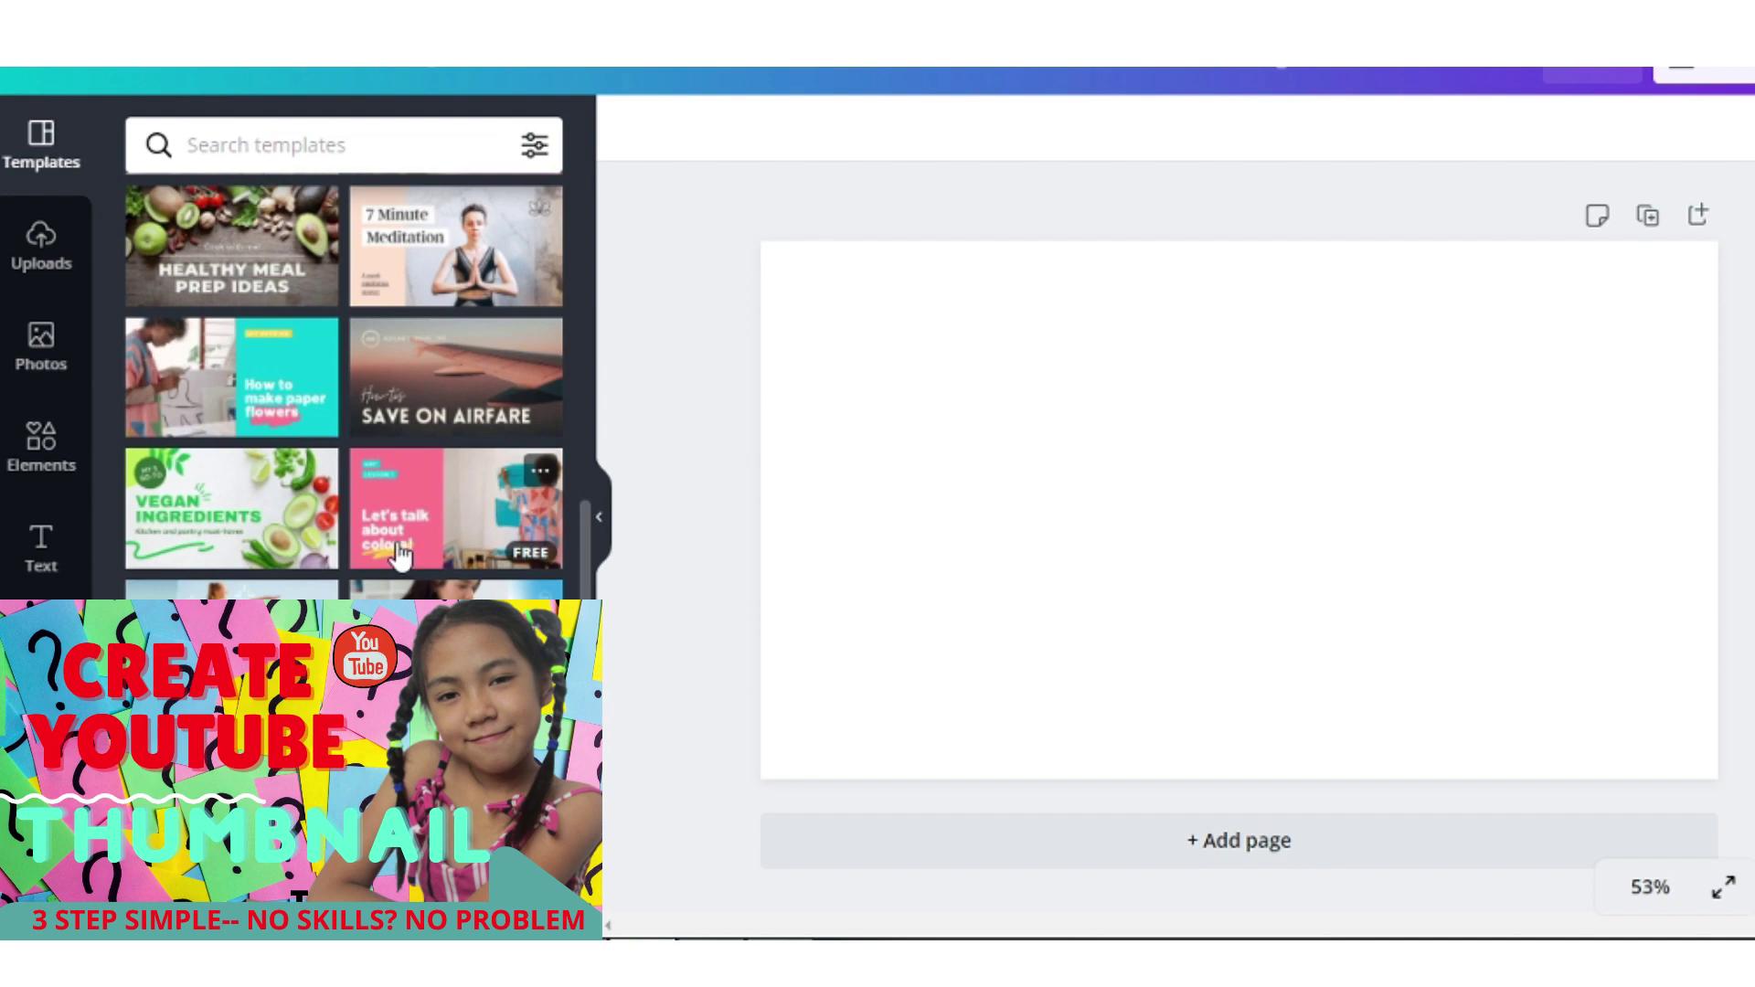
{"action": "scroll", "coordinate": [401, 554], "scroll_direction": "down", "scroll_amount": 3}
{"action": "scroll", "coordinate": [398, 553], "scroll_direction": "up", "scroll_amount": 2}
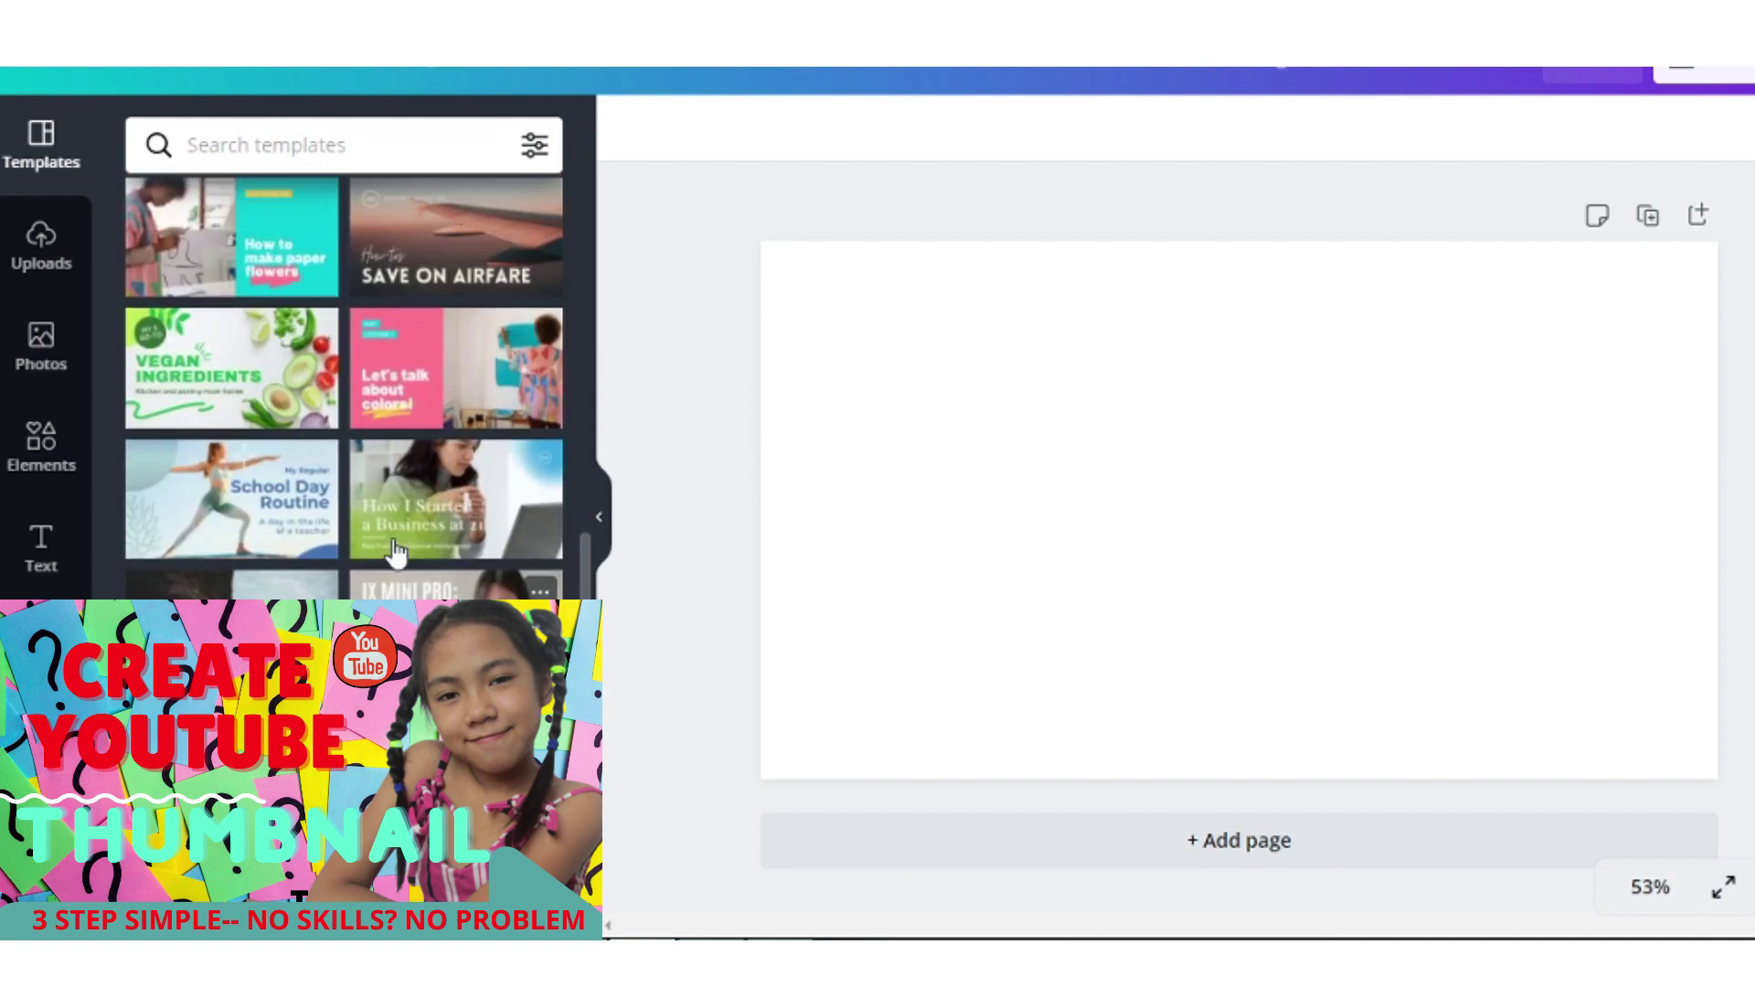
{"action": "scroll", "coordinate": [404, 540], "scroll_direction": "up", "scroll_amount": 5}
{"action": "scroll", "coordinate": [404, 538], "scroll_direction": "up", "scroll_amount": 2}
{"action": "scroll", "coordinate": [407, 542], "scroll_direction": "up", "scroll_amount": 2}
{"action": "scroll", "coordinate": [407, 542], "scroll_direction": "up", "scroll_amount": 2}
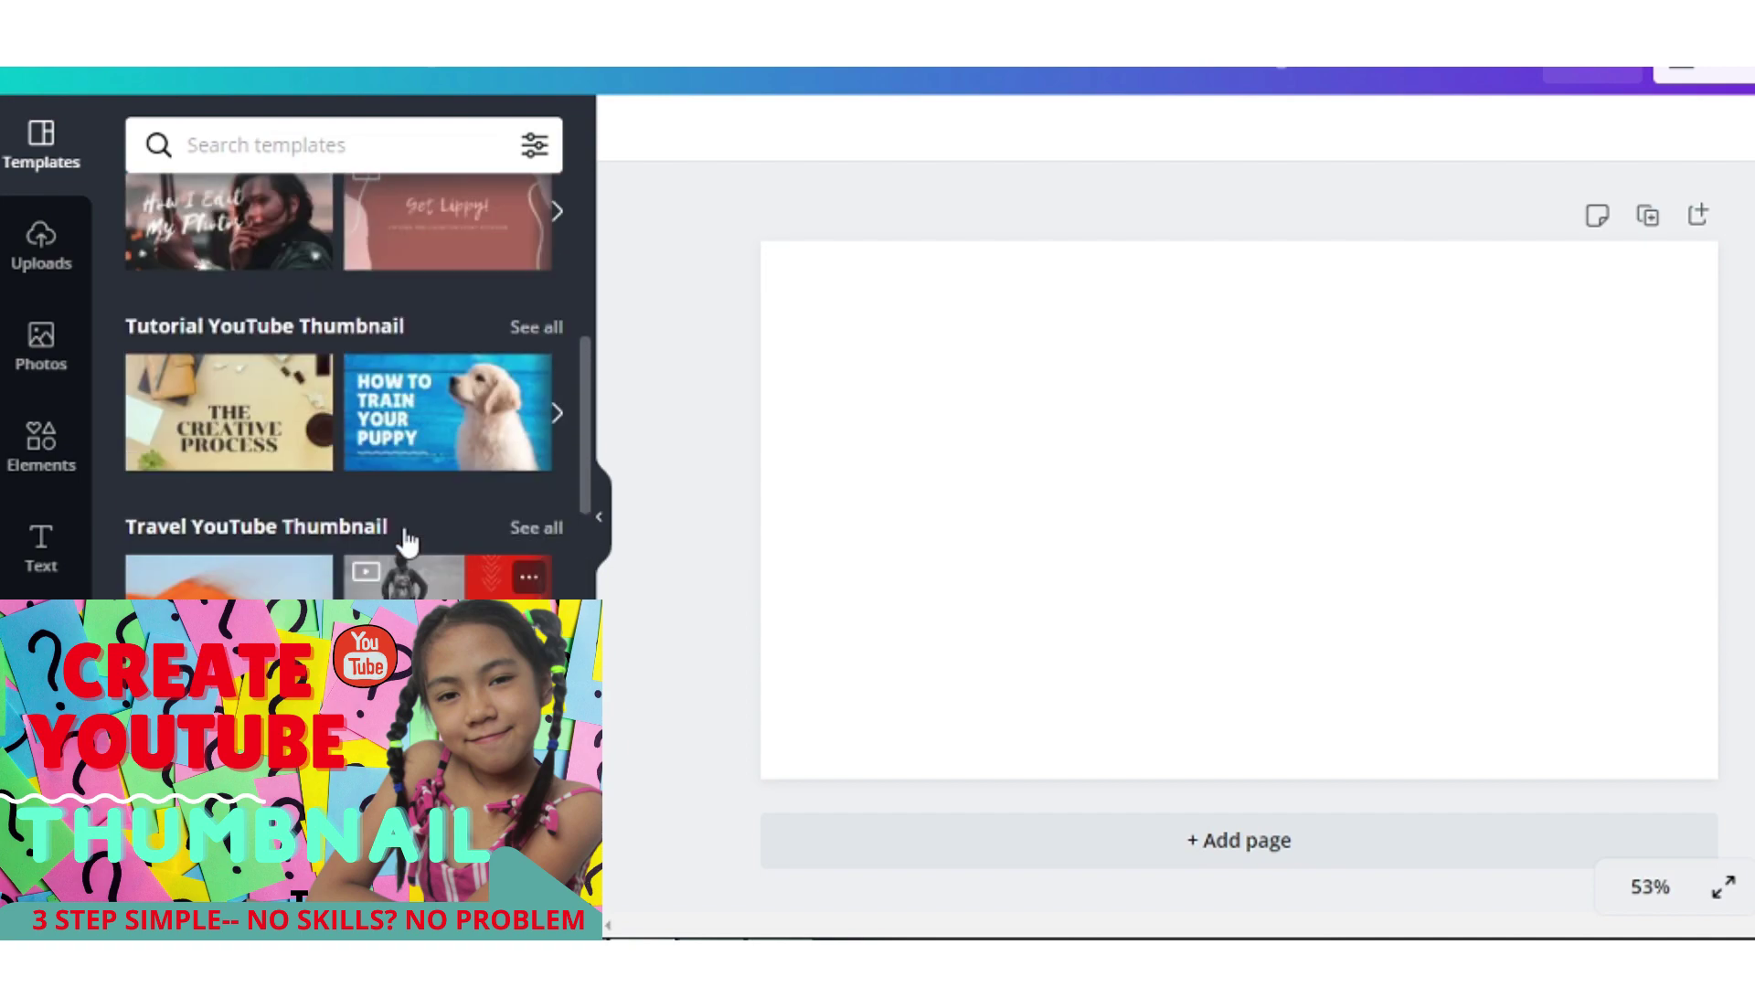
{"action": "left_click", "coordinate": [457, 402]}
{"action": "scroll", "coordinate": [461, 402], "scroll_direction": "up", "scroll_amount": 2}
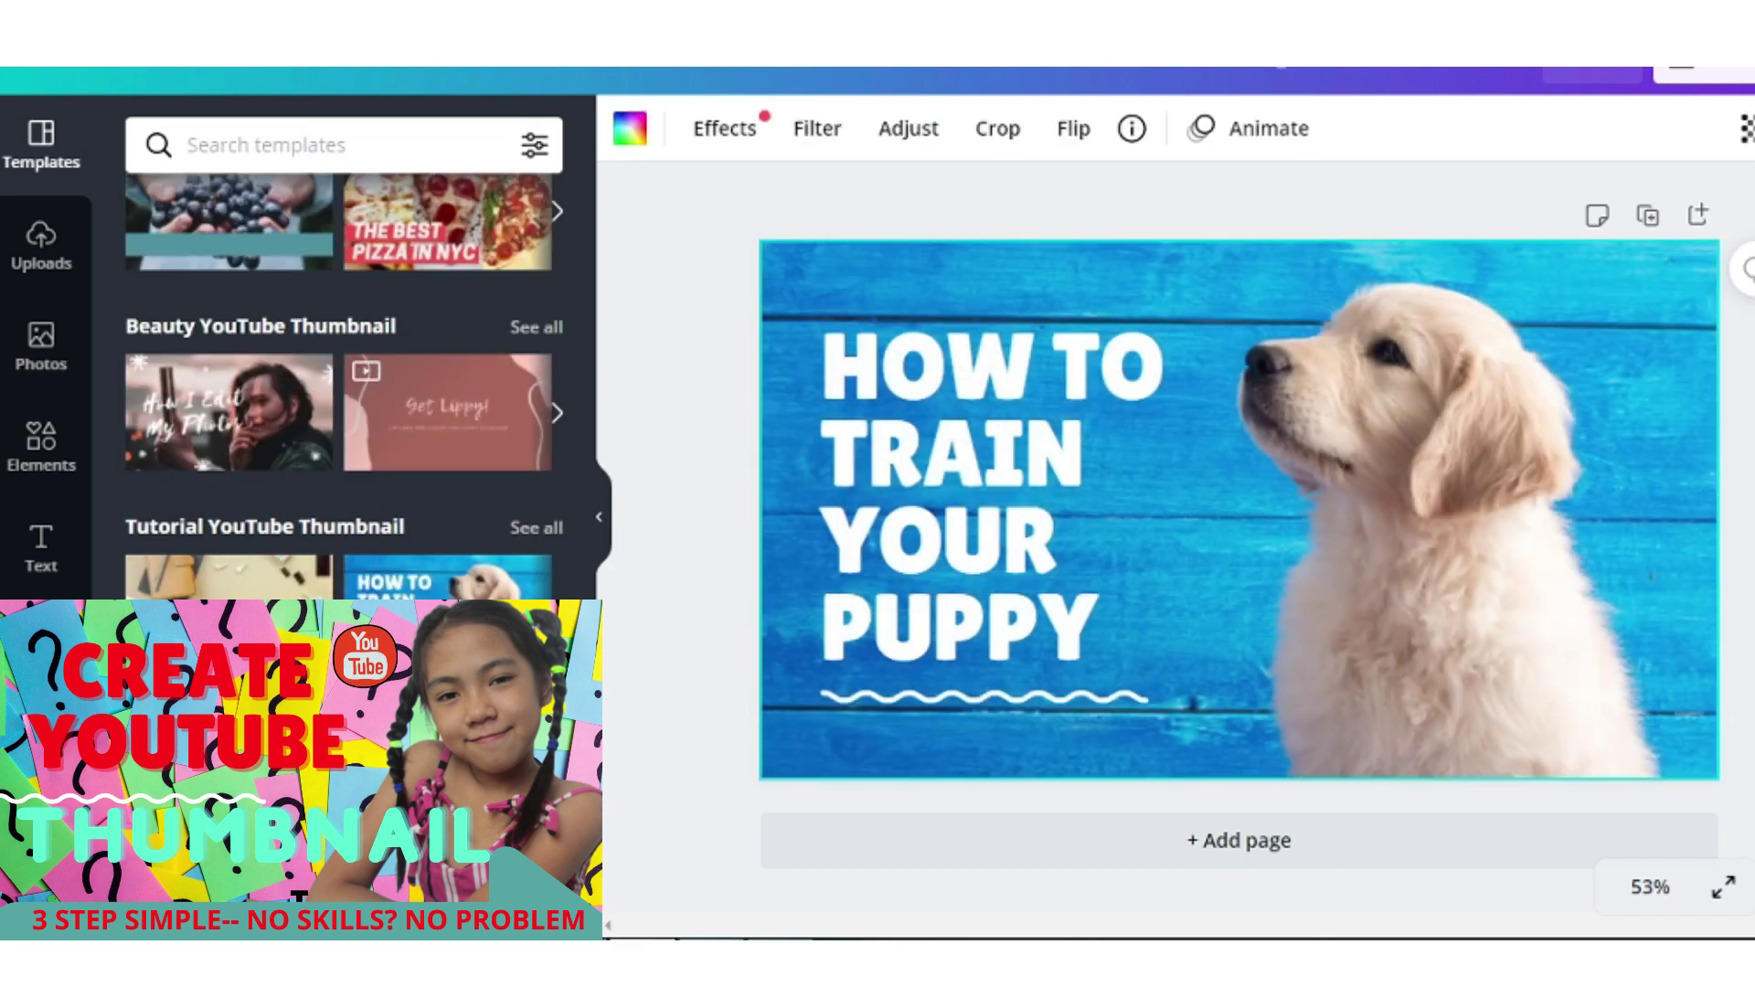
Finish the Step 2 note with 'CHOOSE DESIGN you want.. this template for example'.
{"action": "key", "text": "alt+Tab"}
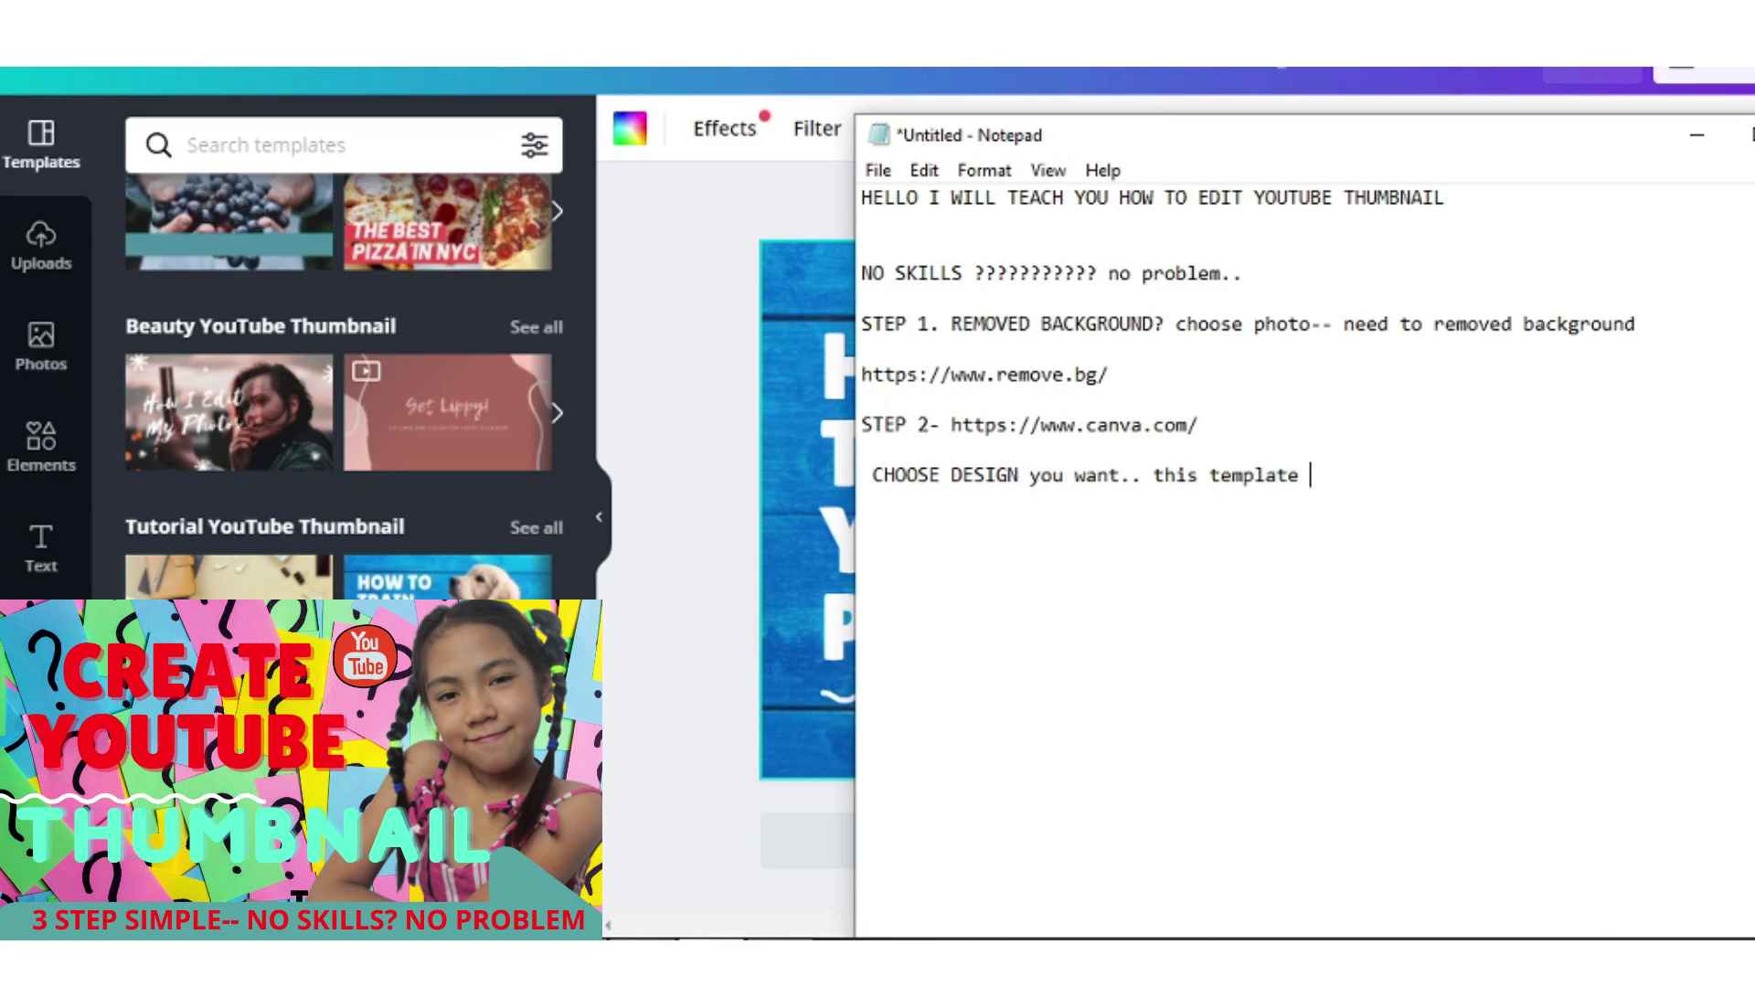
{"action": "type", "text": "for example"}
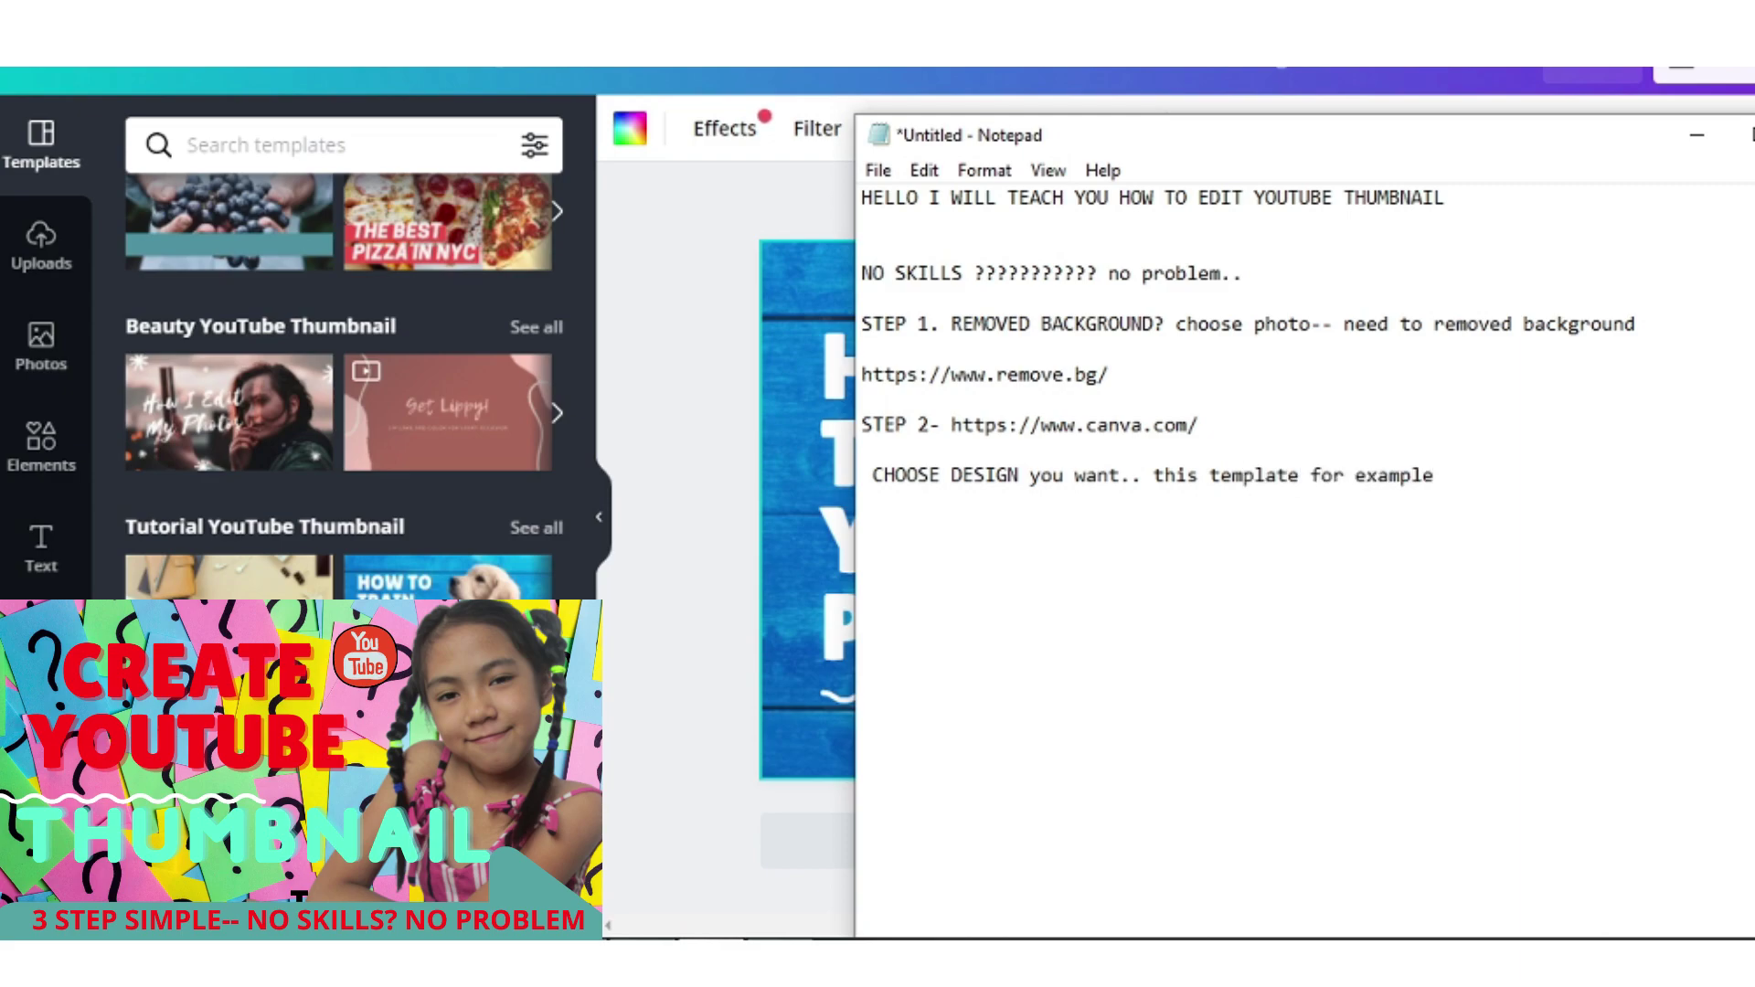
{"action": "left_click", "coordinate": [955, 452]}
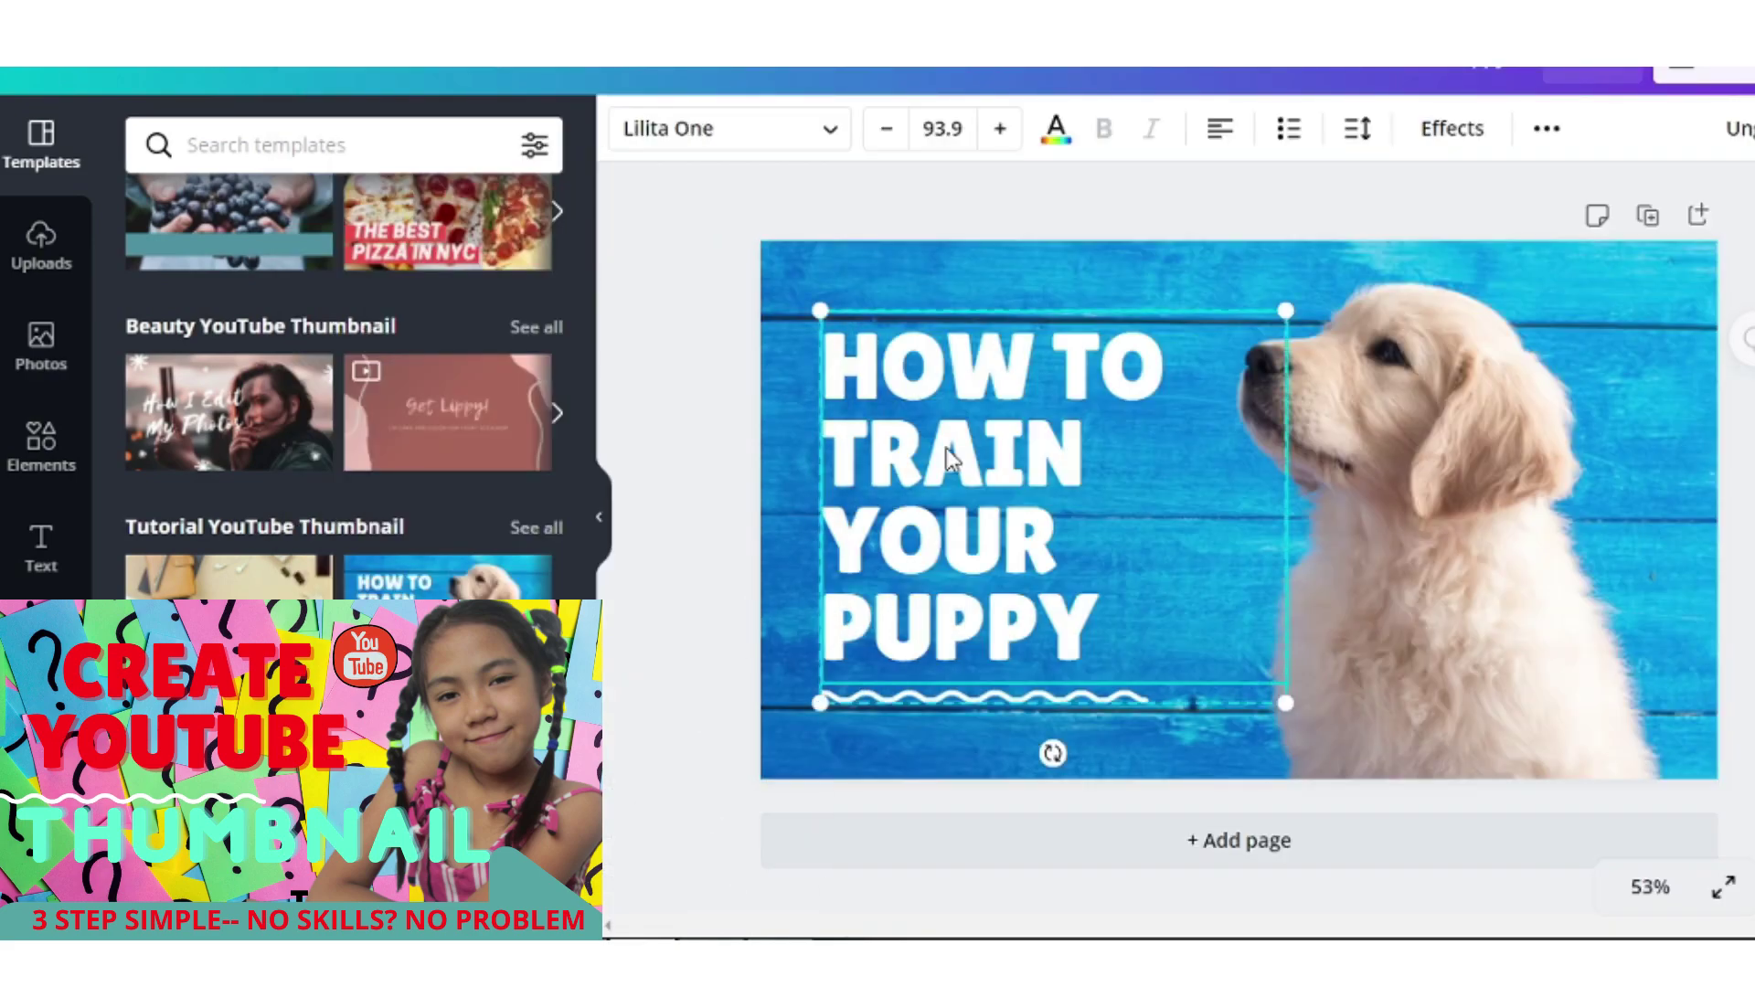
Replace the puppy headline with 'CHEAPEST BAG' and centre-align it.
{"action": "double_click", "coordinate": [951, 457]}
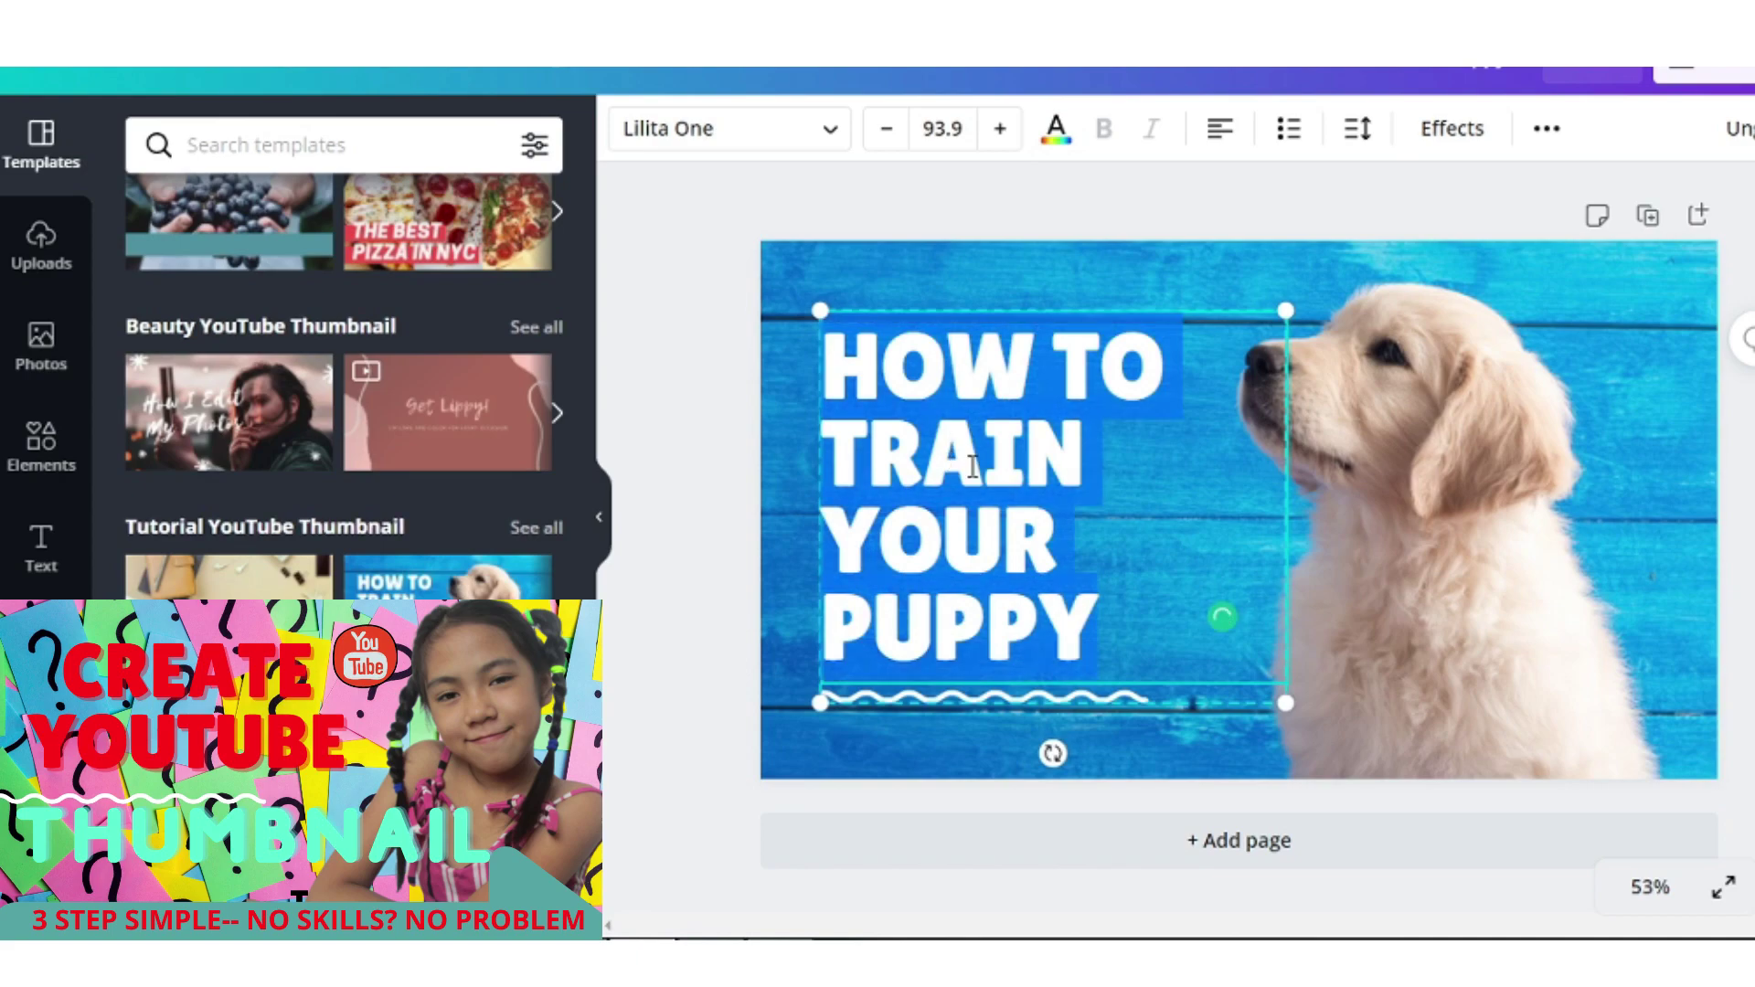
{"action": "type", "text": "CHEAO"}
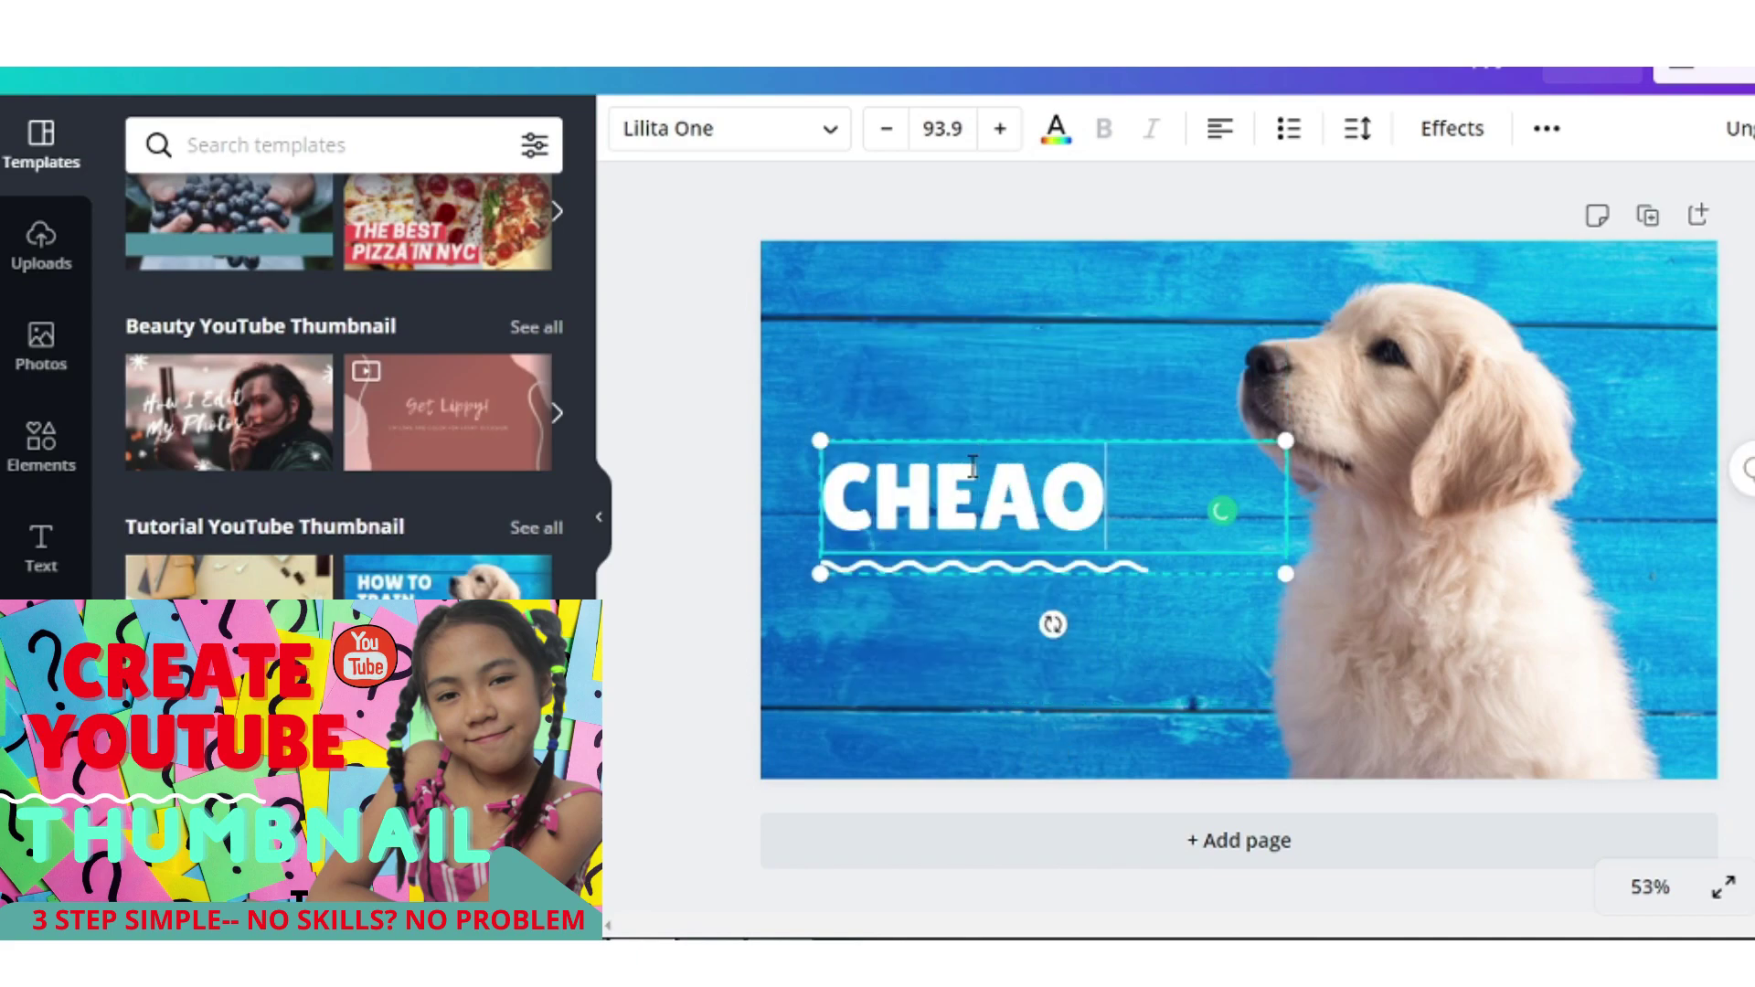
{"action": "type", "text": "E"}
{"action": "key", "text": "BackSpace"}
{"action": "key", "text": "BackSpace"}
{"action": "type", "text": "PES"}
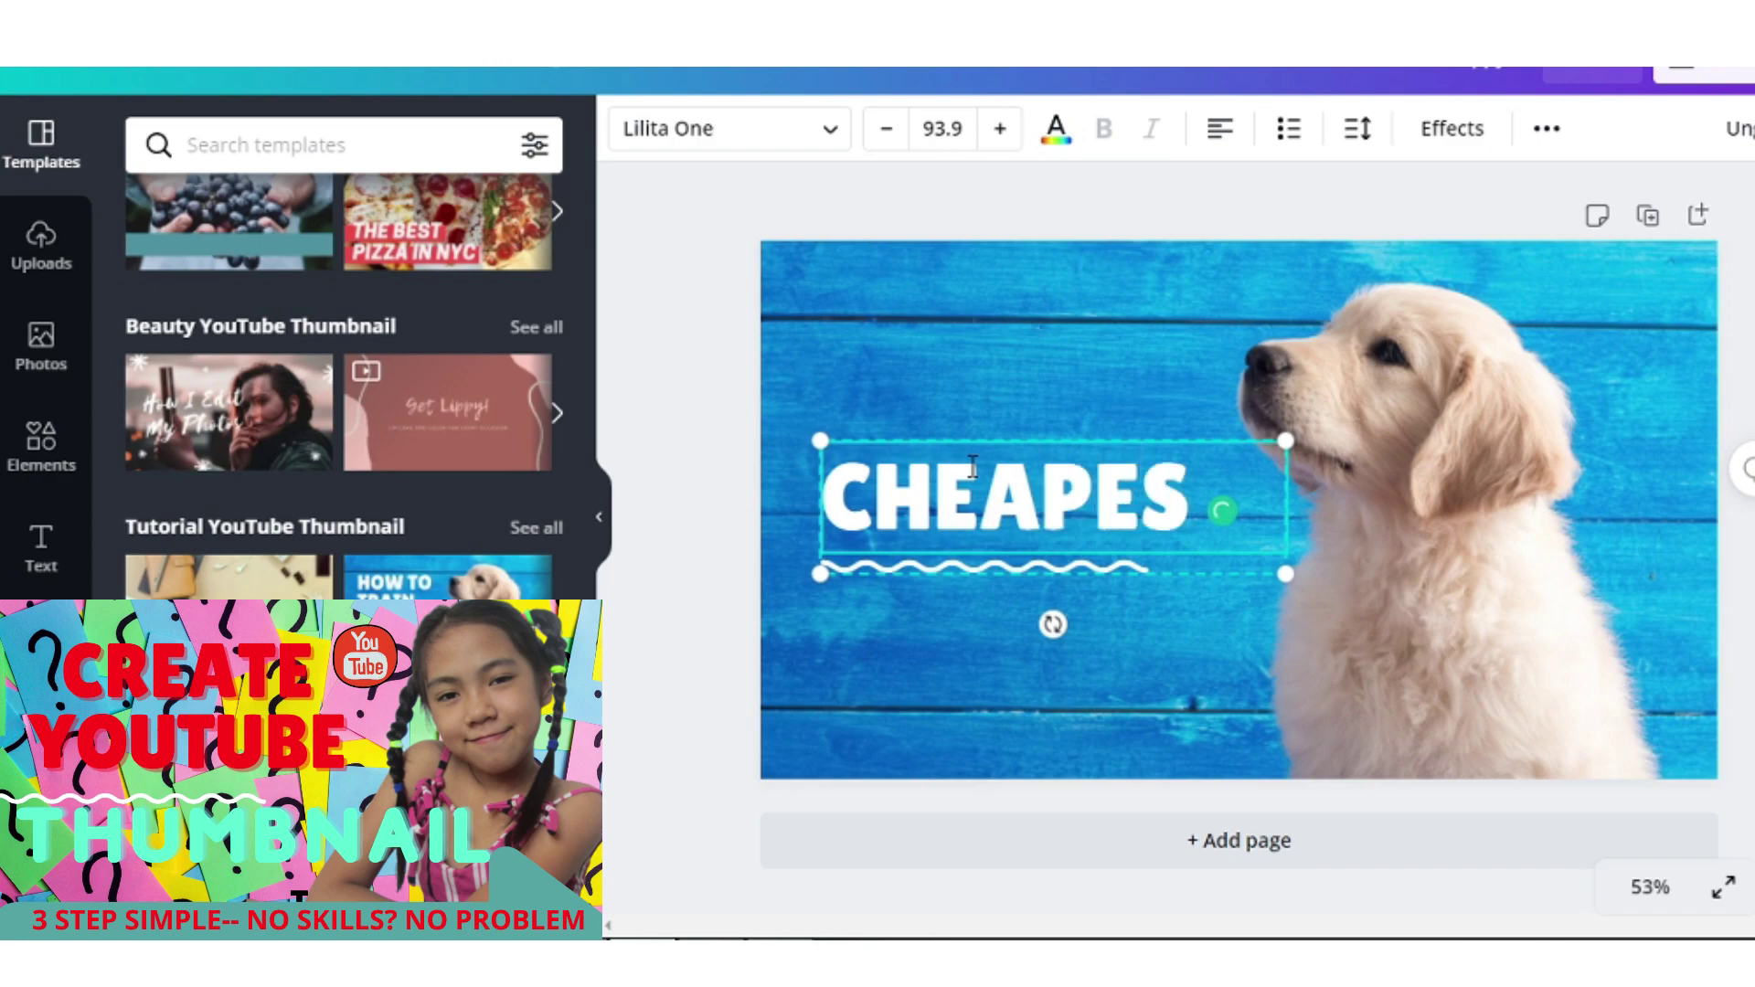
{"action": "type", "text": "T BAG?"}
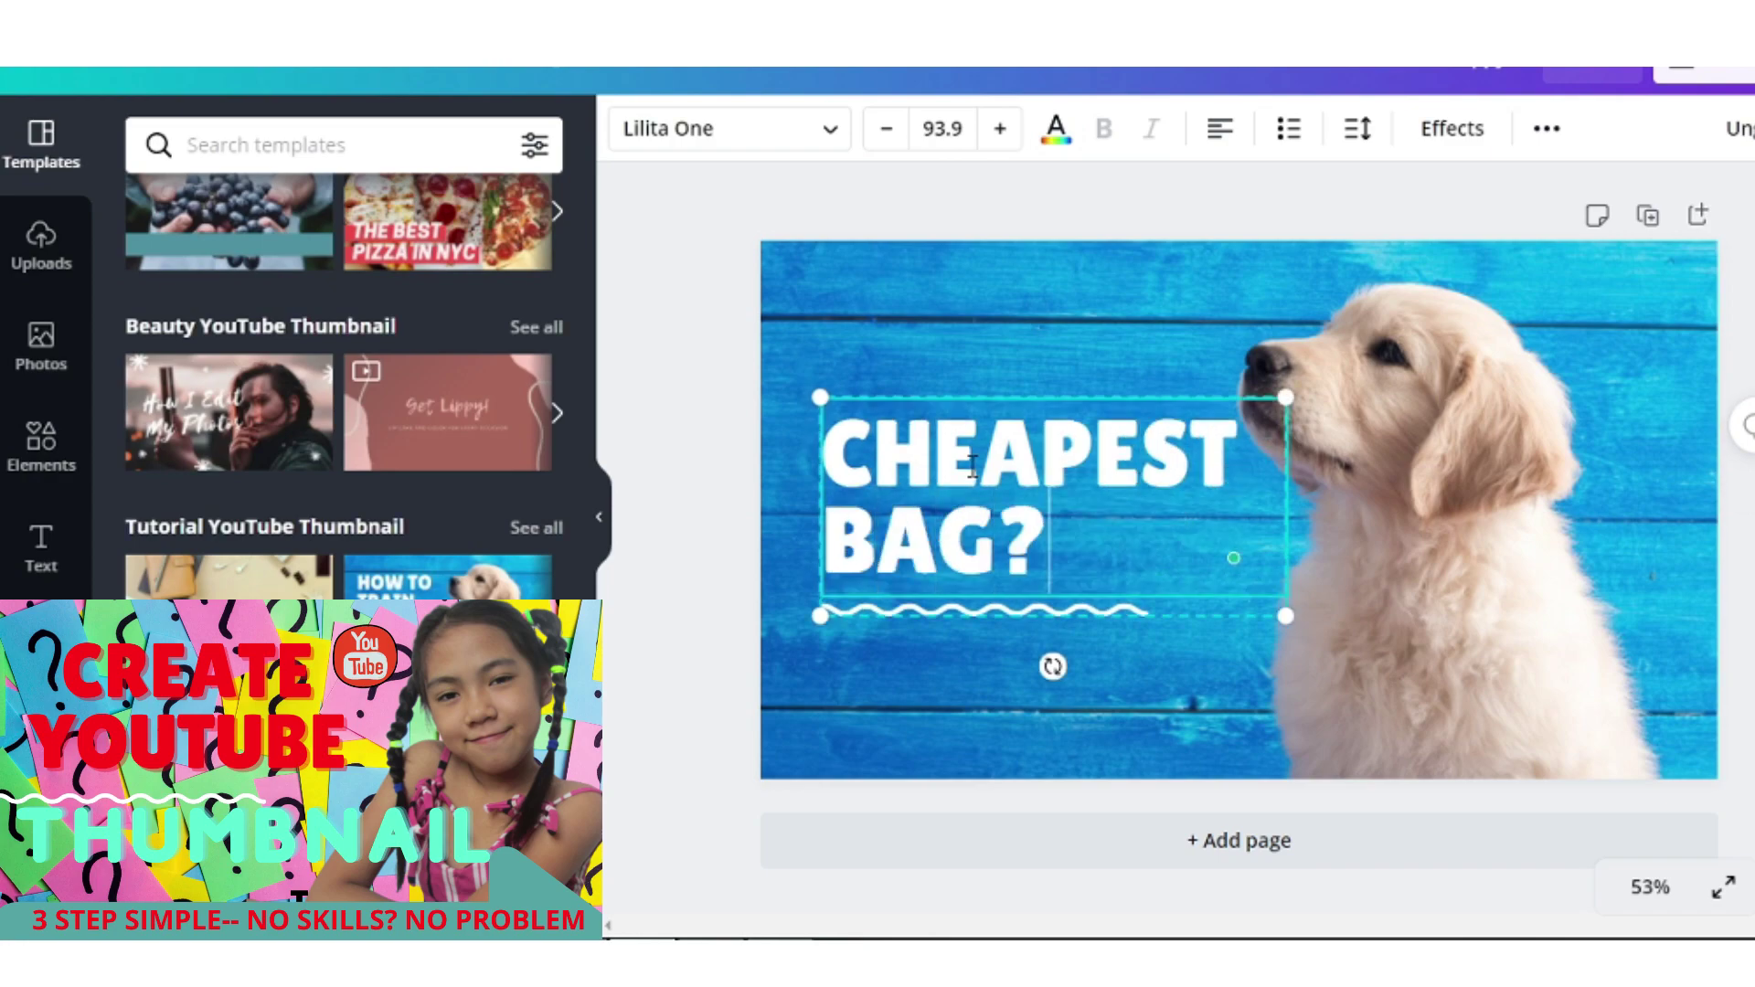
{"action": "type", "text": "???????"}
{"action": "key", "text": "BackSpace"}
{"action": "key", "text": "BackSpace"}
{"action": "key", "text": "BackSpace"}
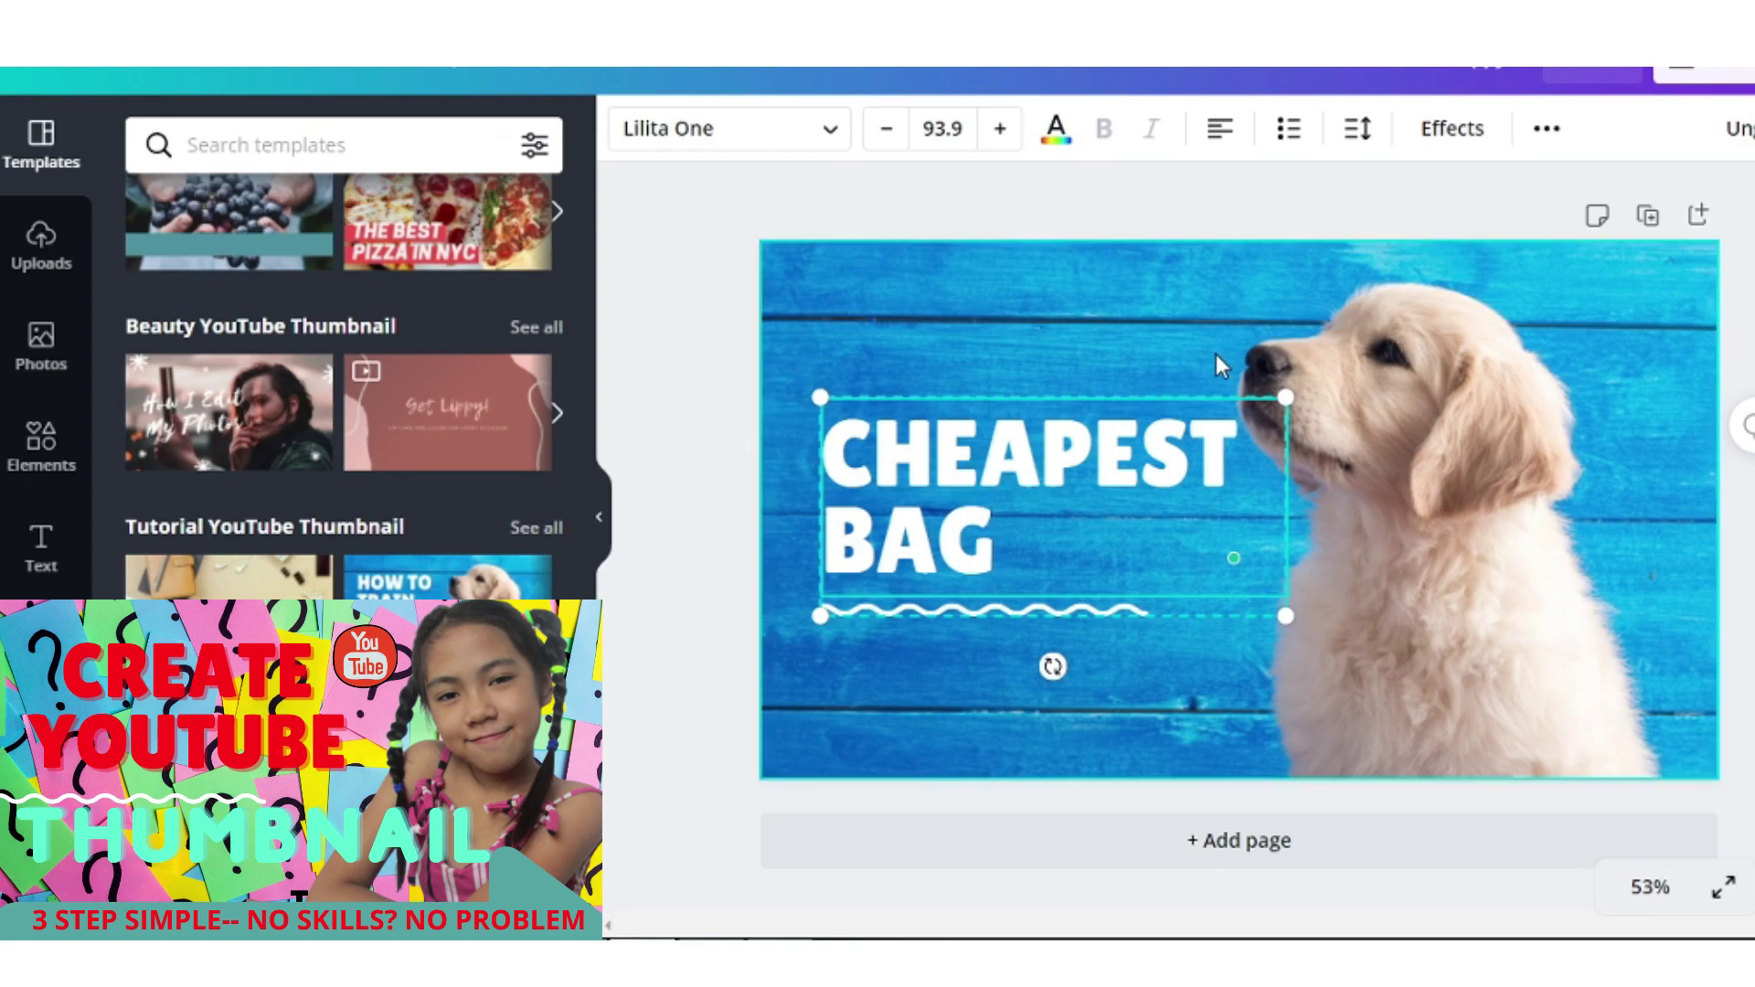
{"action": "left_click", "coordinate": [1220, 133]}
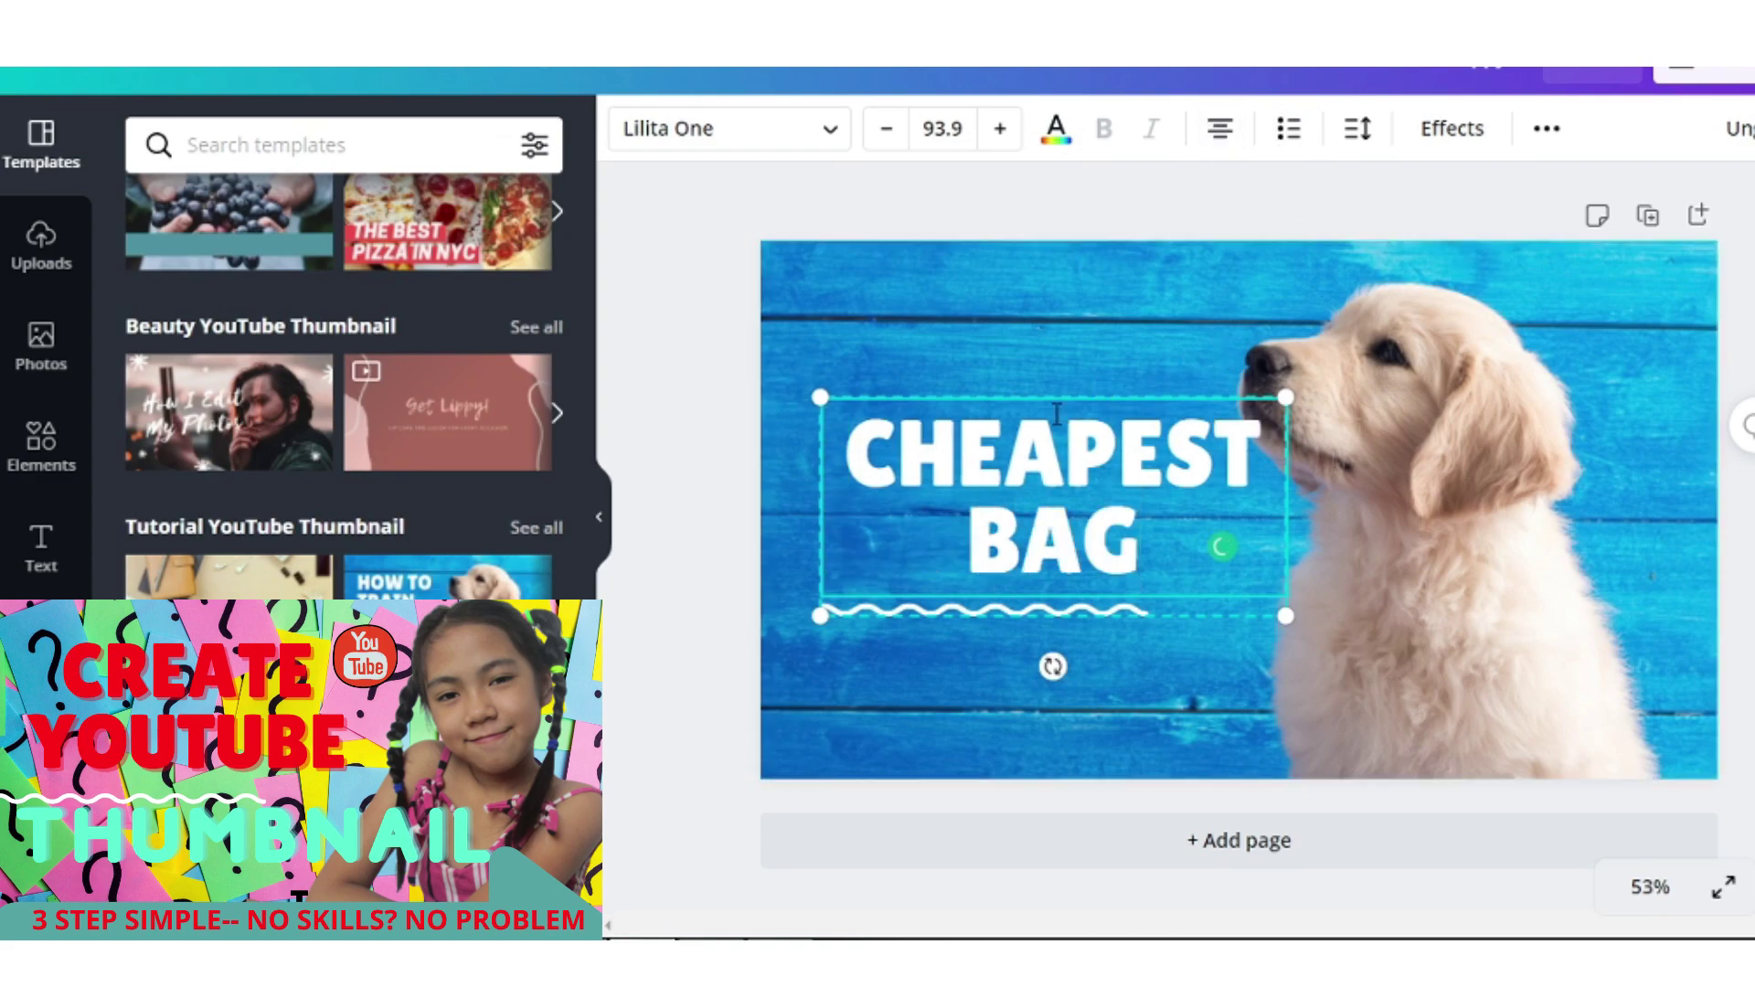
Add 'alignment*-- center' to the tutorial notes.
{"action": "key", "text": "alt+Tab"}
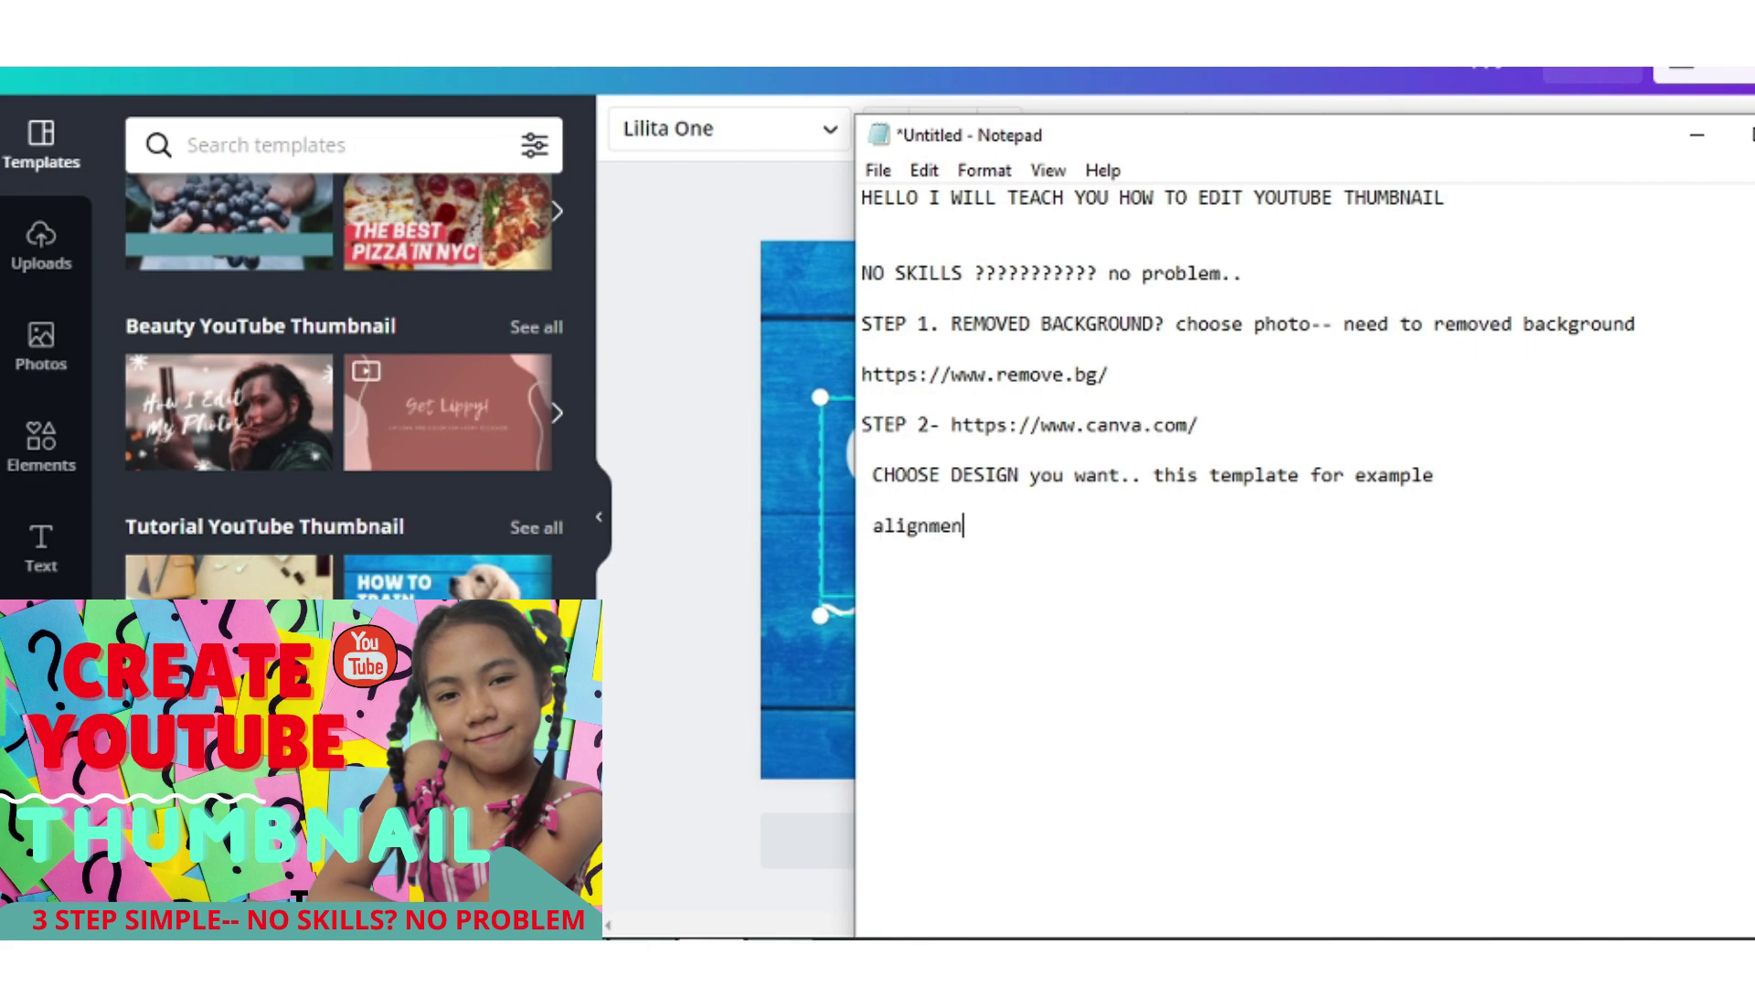
{"action": "type", "text": "center"}
{"action": "key", "text": "alt+Tab"}
{"action": "left_click", "coordinate": [786, 622]}
Crop the puppy background image, deleting it and restoring it with undo.
{"action": "double_click", "coordinate": [1421, 487]}
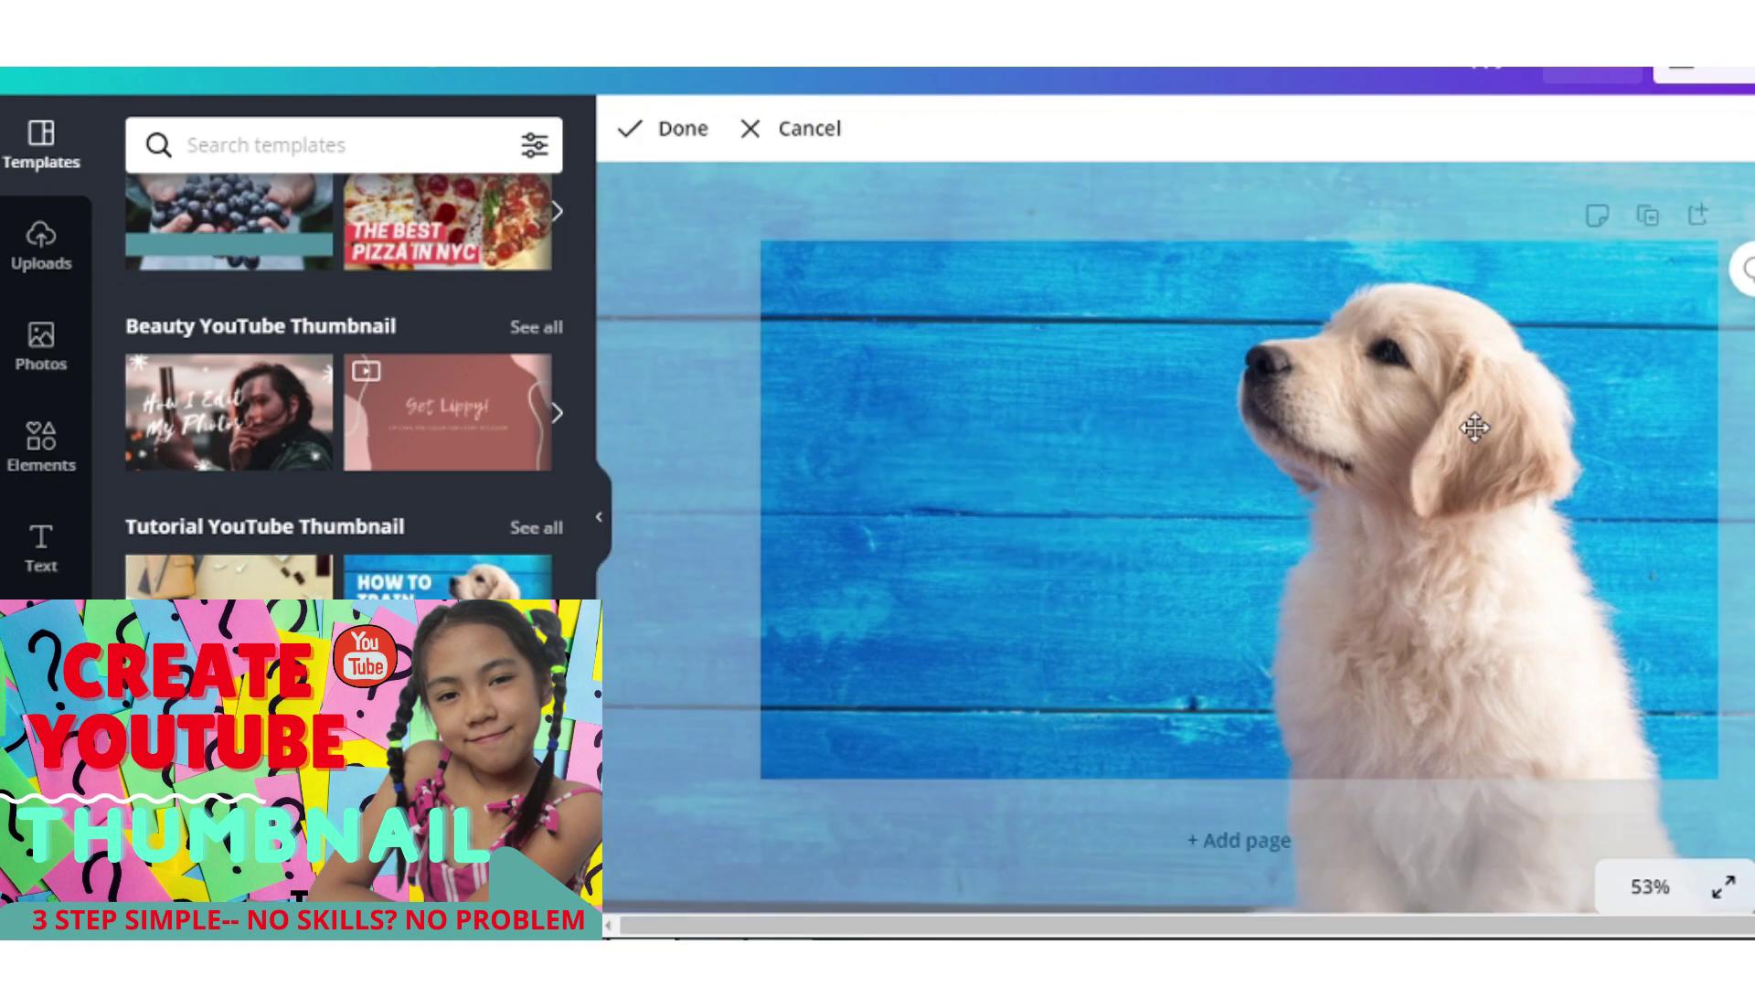
{"action": "scroll", "coordinate": [1473, 420], "scroll_direction": "down", "scroll_amount": 5}
{"action": "scroll", "coordinate": [1457, 423], "scroll_direction": "up", "scroll_amount": 5}
{"action": "key", "text": "Delete"}
{"action": "key", "text": "ctrl+z"}
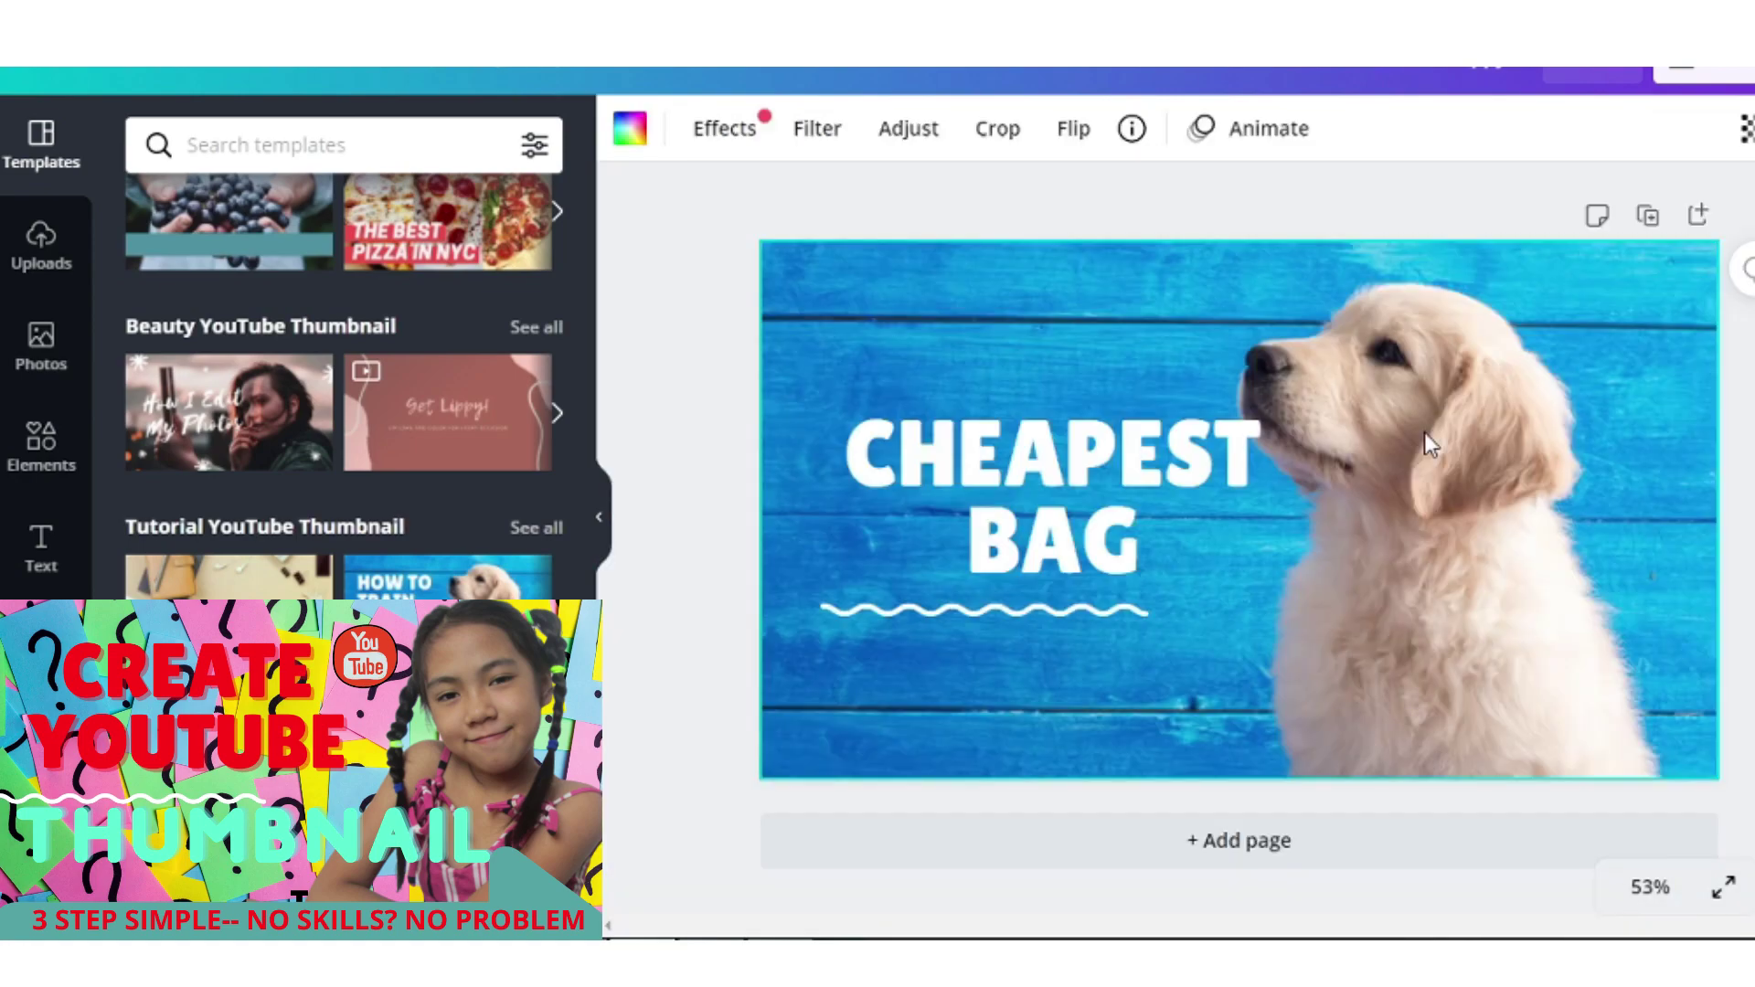
Nudge the CHEAPEST BAG headline group slightly left and open the Photos library.
{"action": "left_click", "coordinate": [1724, 416]}
{"action": "left_click", "coordinate": [1454, 422]}
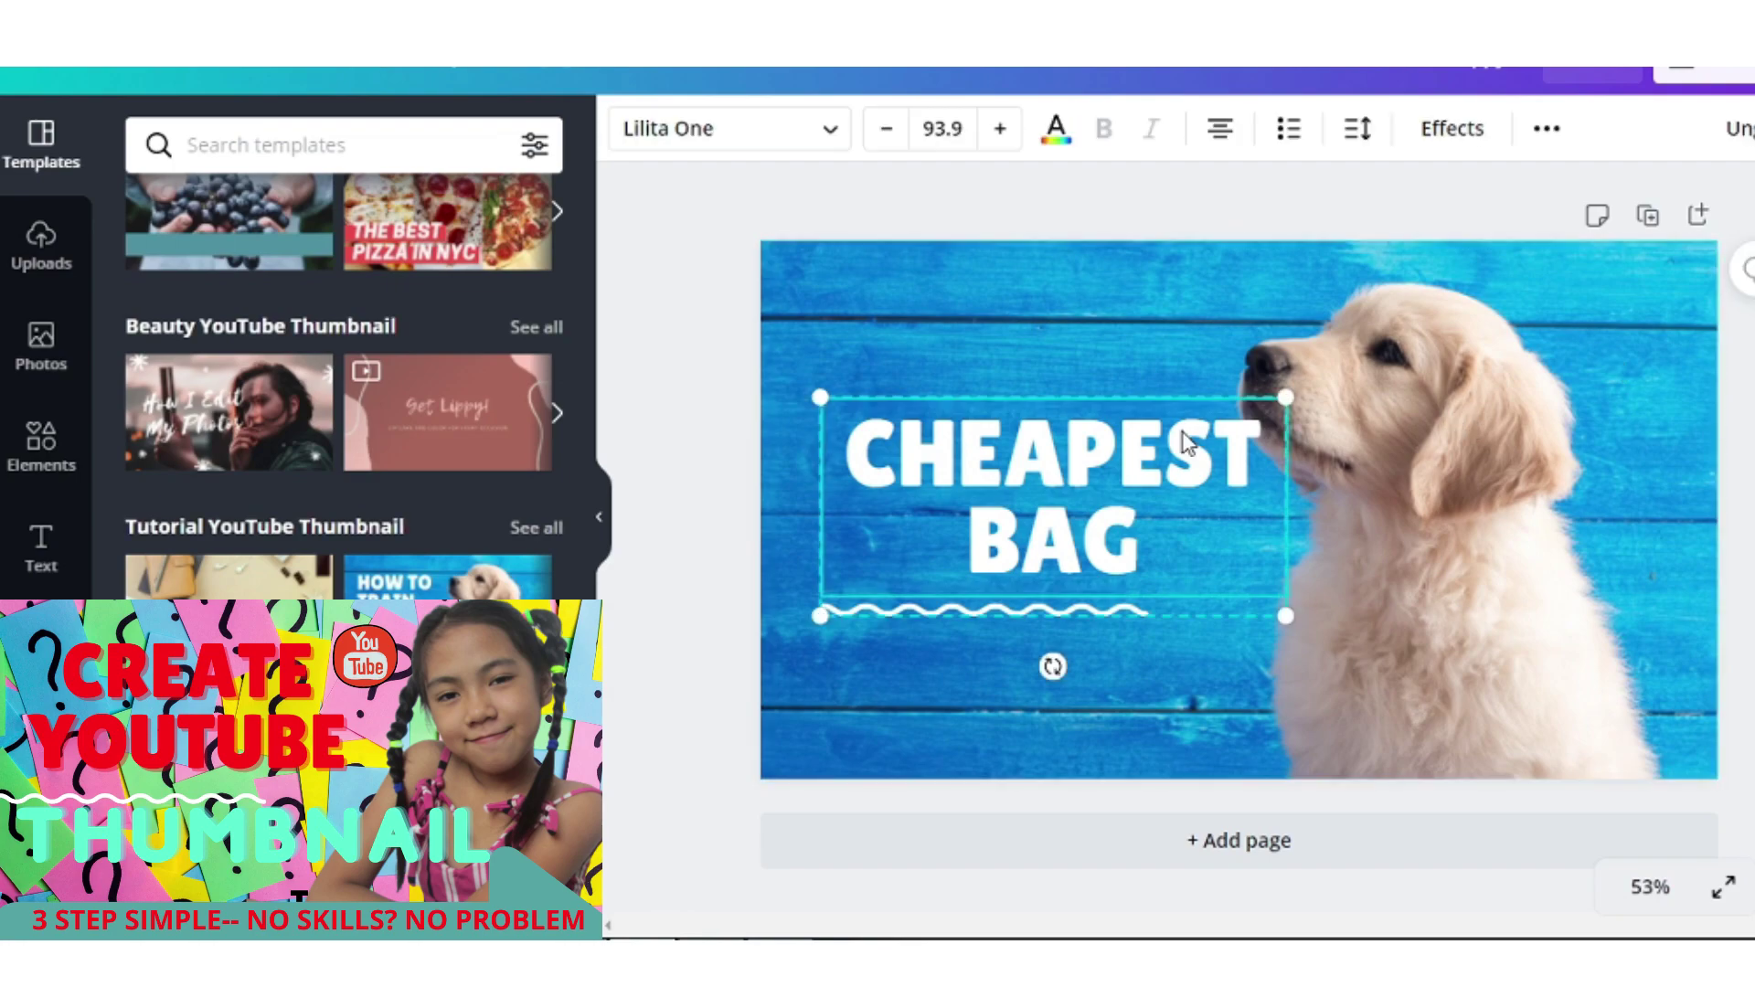
{"action": "left_click_drag", "start_coordinate": [1188, 443], "coordinate": [1165, 447]}
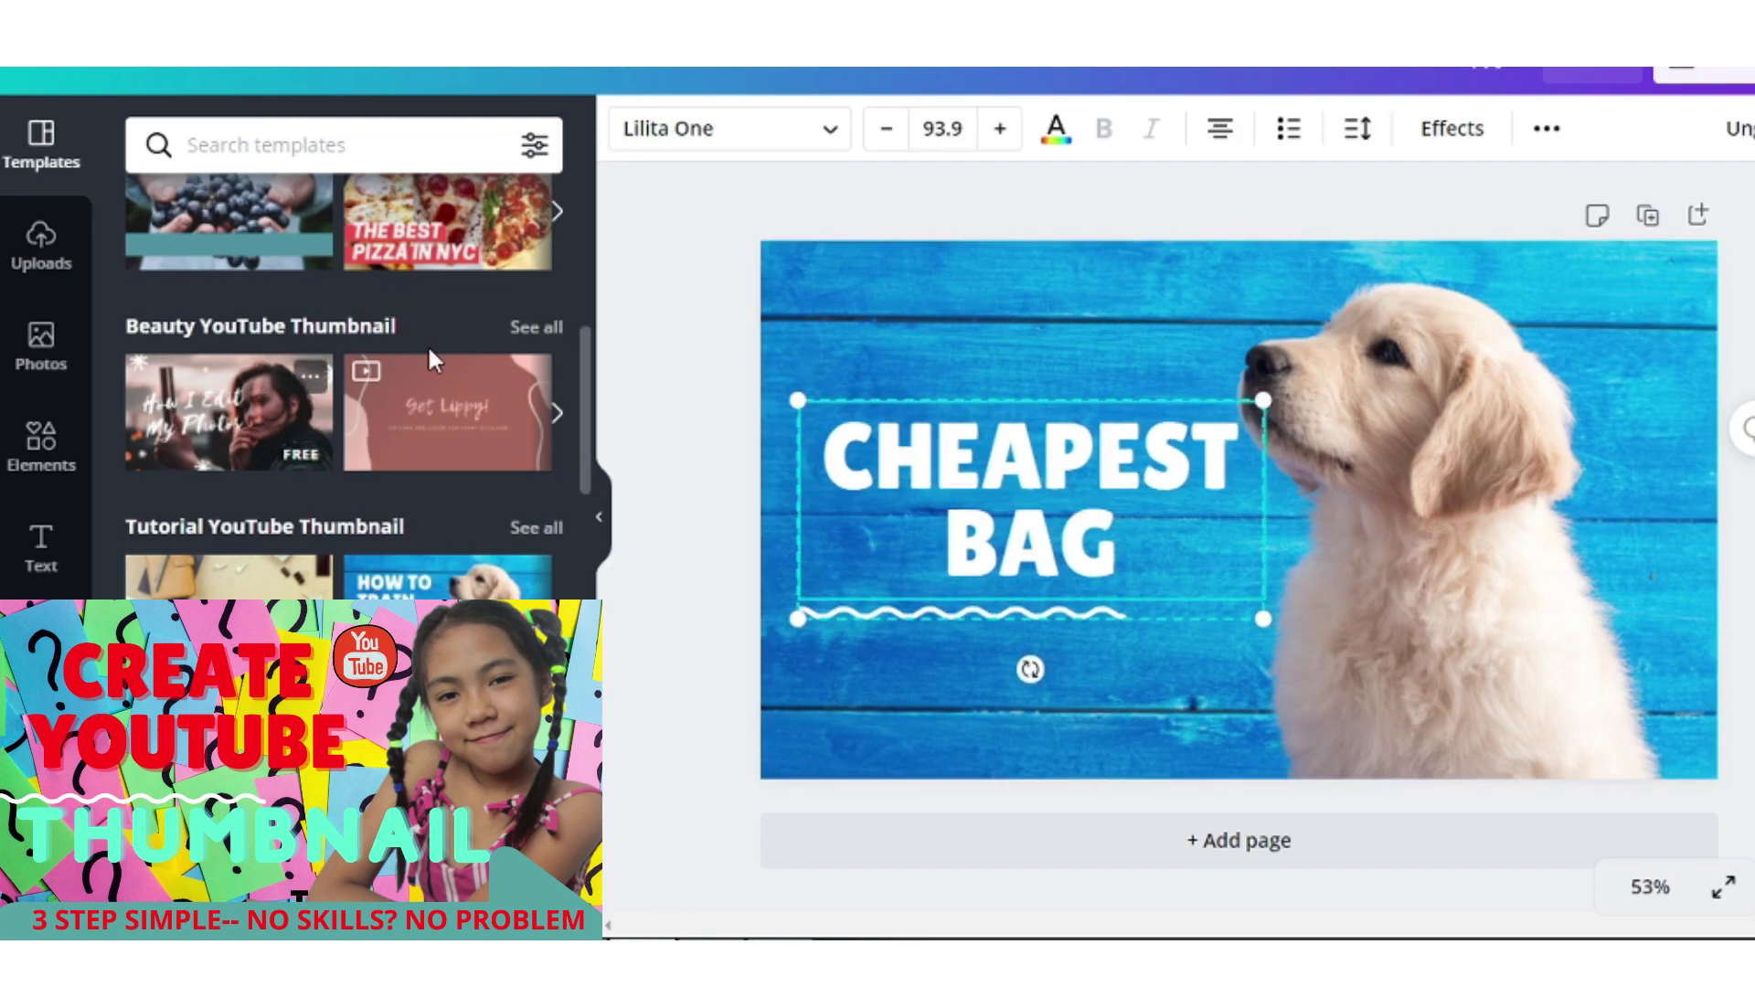
{"action": "left_click", "coordinate": [30, 343]}
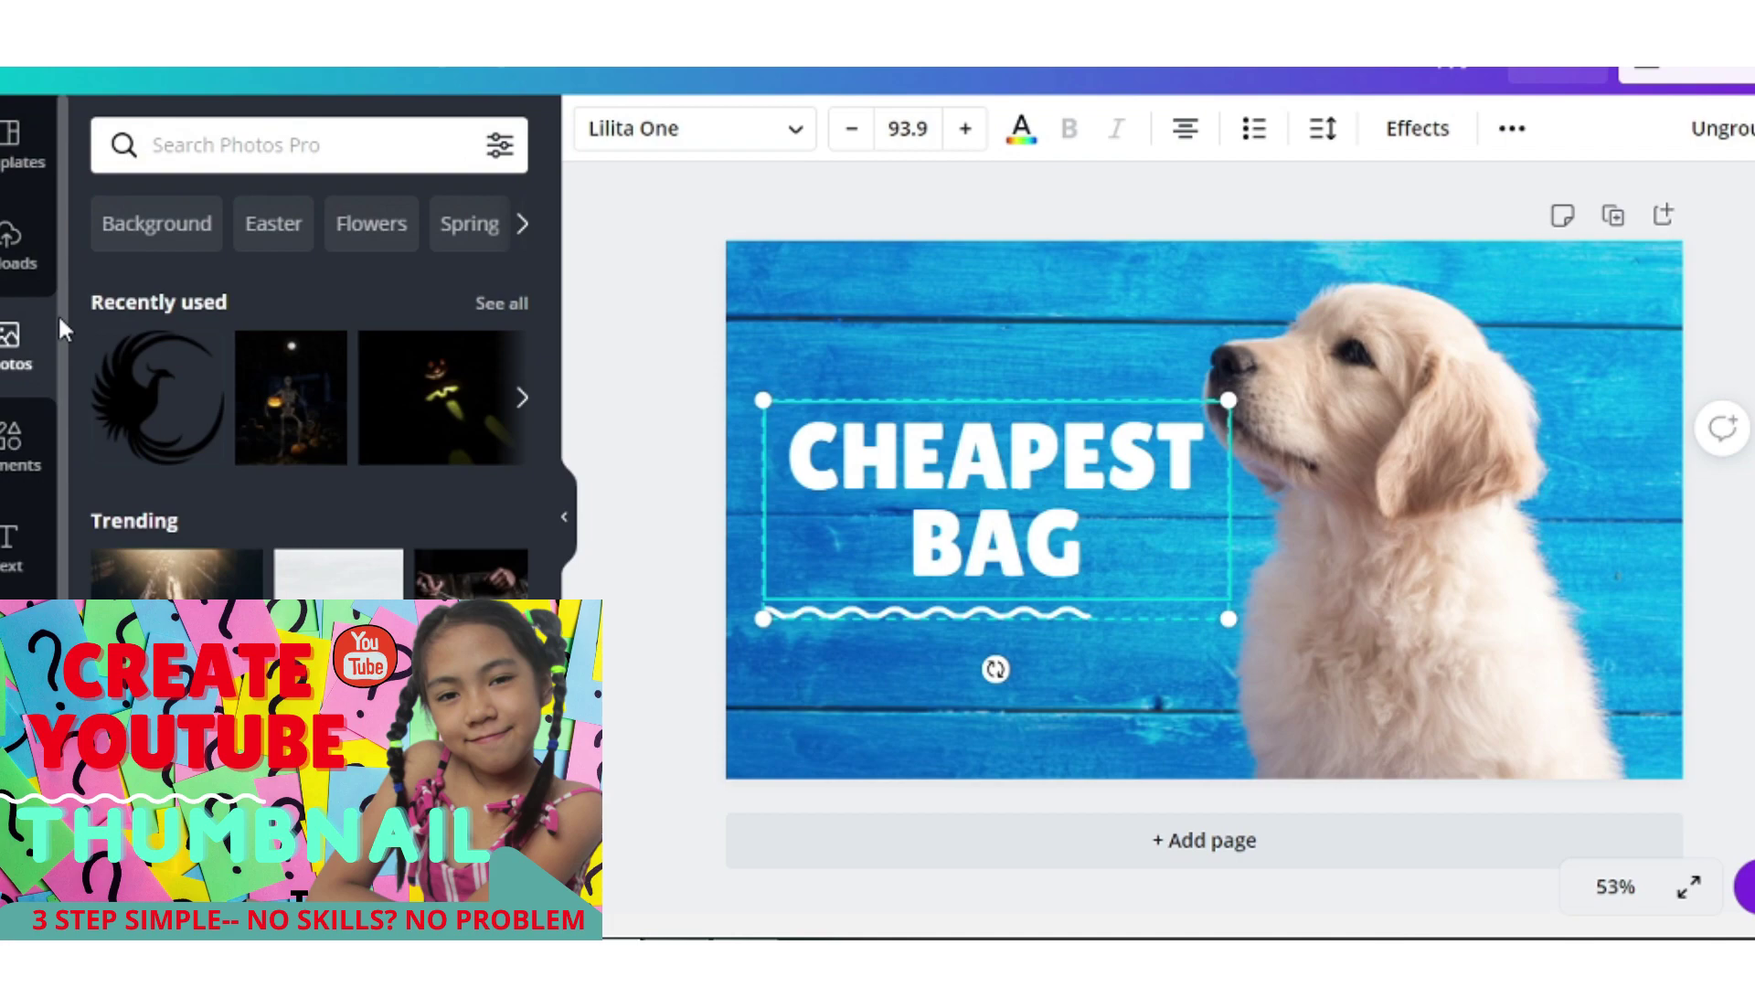
{"action": "scroll", "coordinate": [165, 311], "scroll_direction": "down", "scroll_amount": 2}
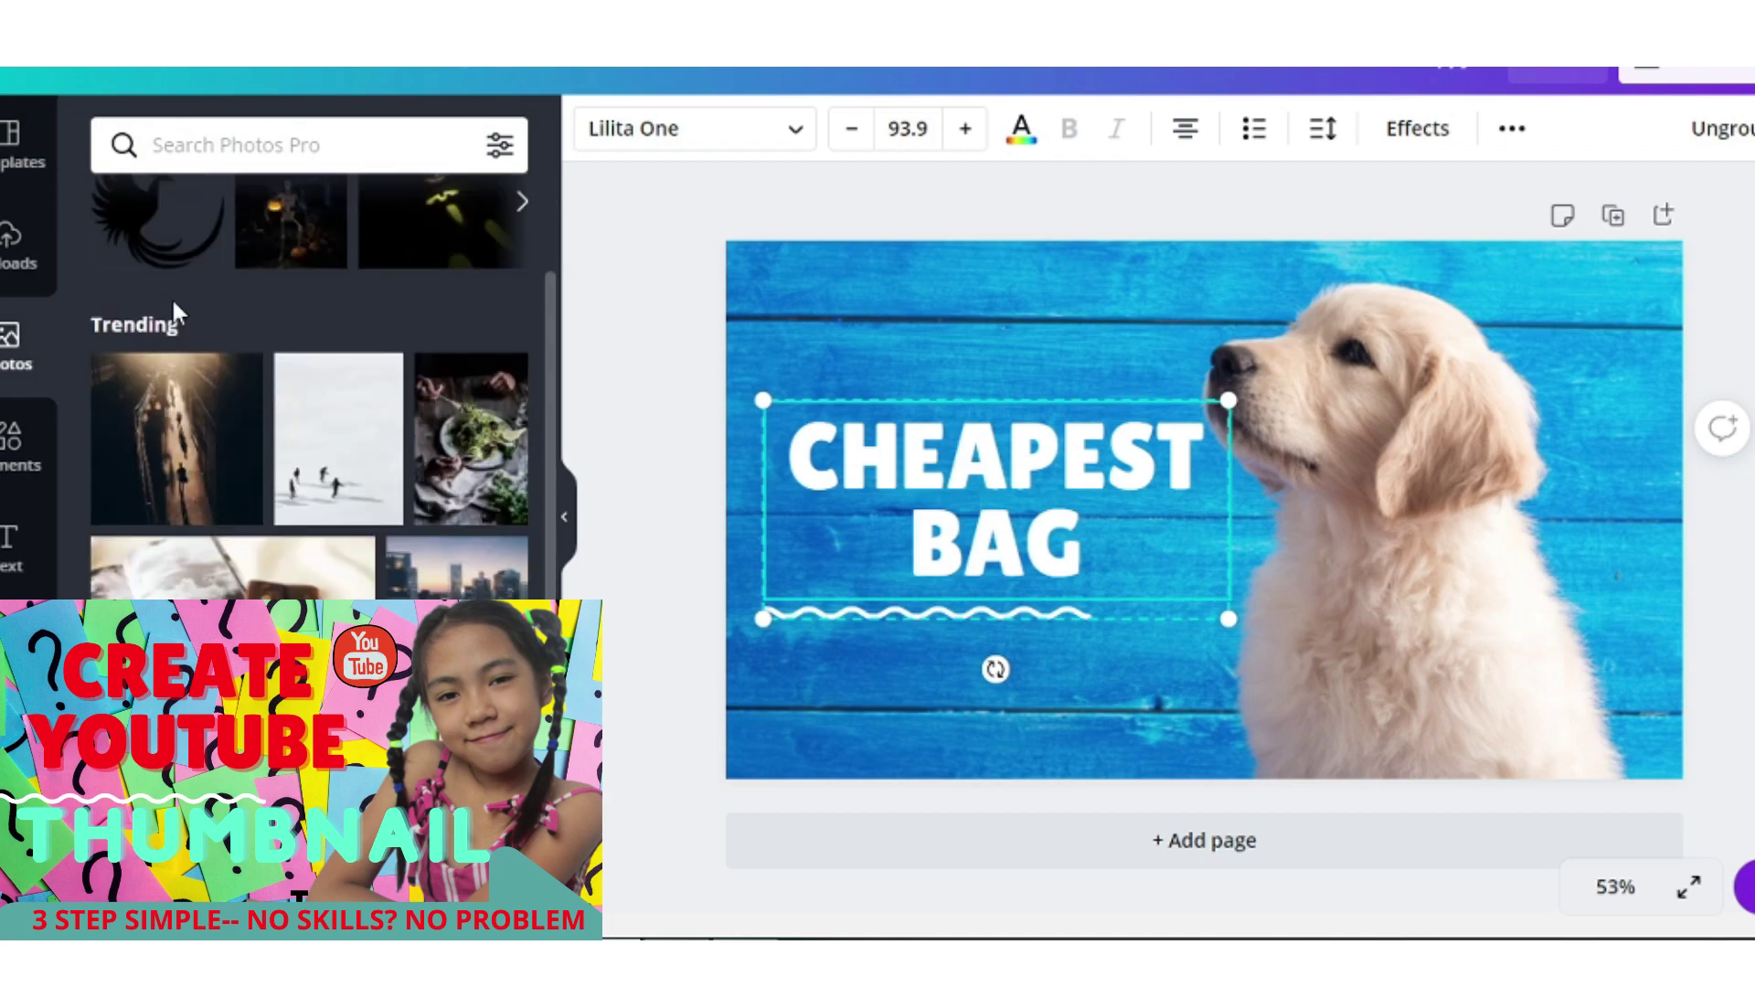
{"action": "scroll", "coordinate": [165, 311], "scroll_direction": "down", "scroll_amount": 1}
Upload the removebg-preview PNG of the girl from the device into Canva's Uploads.
{"action": "scroll", "coordinate": [138, 301], "scroll_direction": "up", "scroll_amount": 3}
{"action": "left_click", "coordinate": [18, 245]}
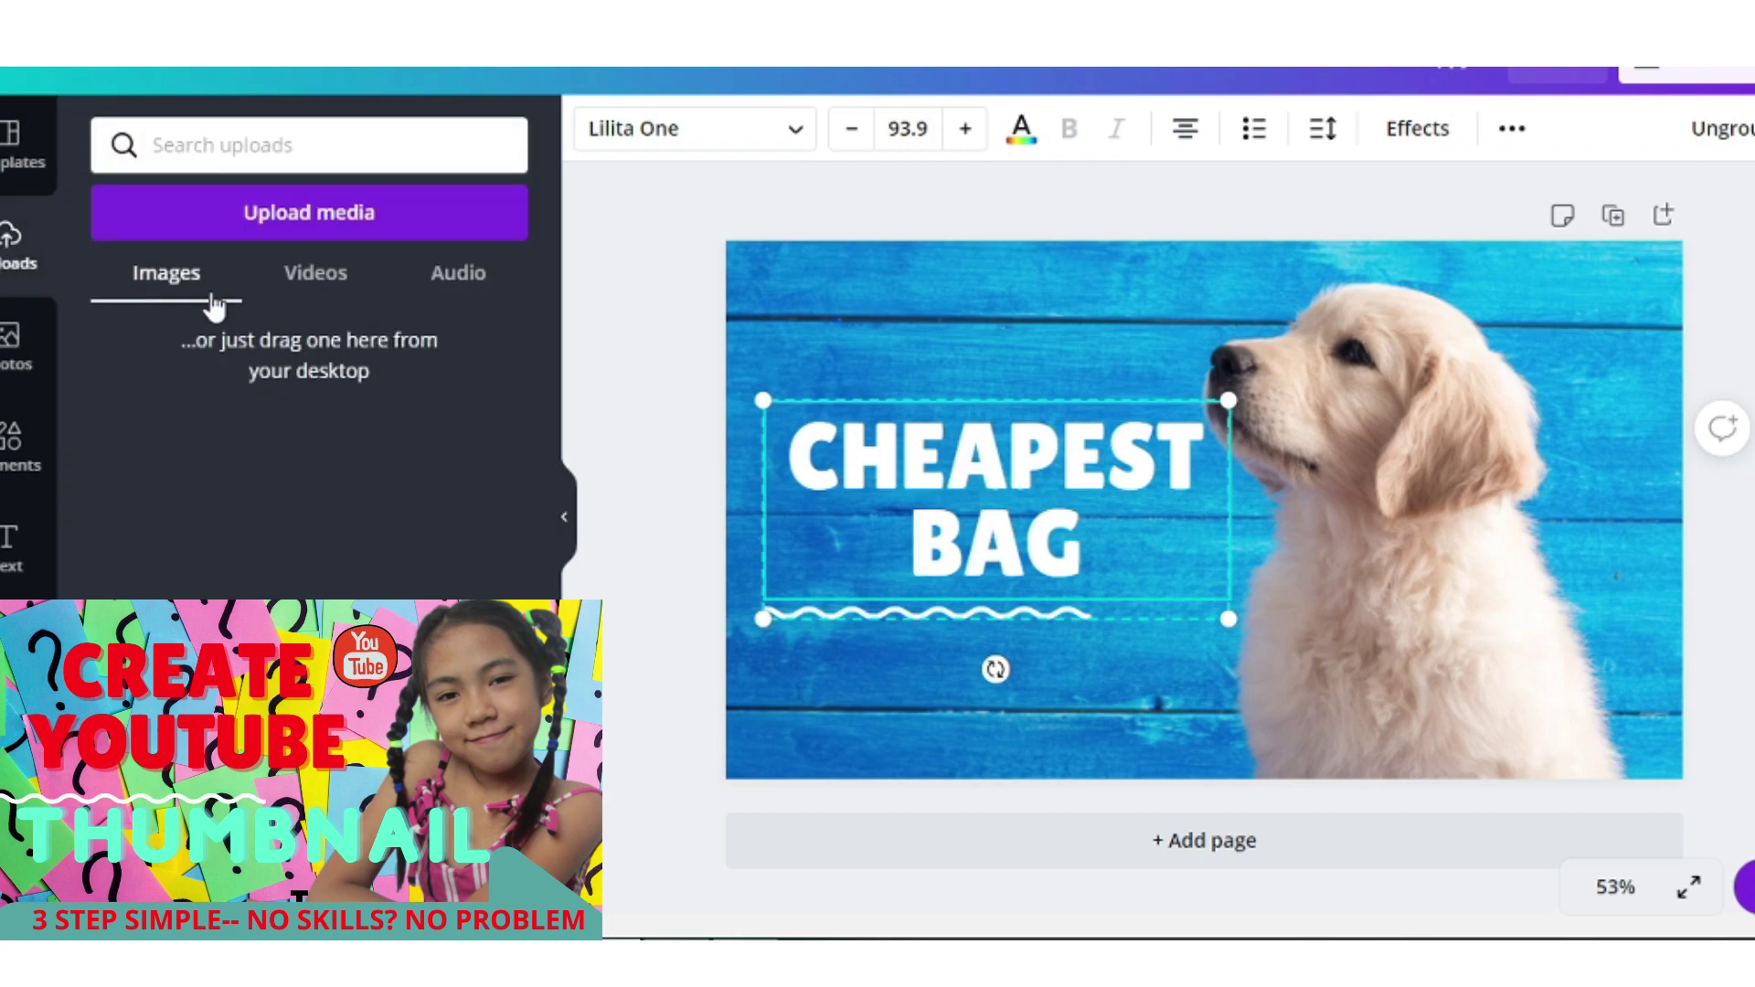
{"action": "left_click", "coordinate": [247, 218]}
{"action": "left_click", "coordinate": [144, 310]}
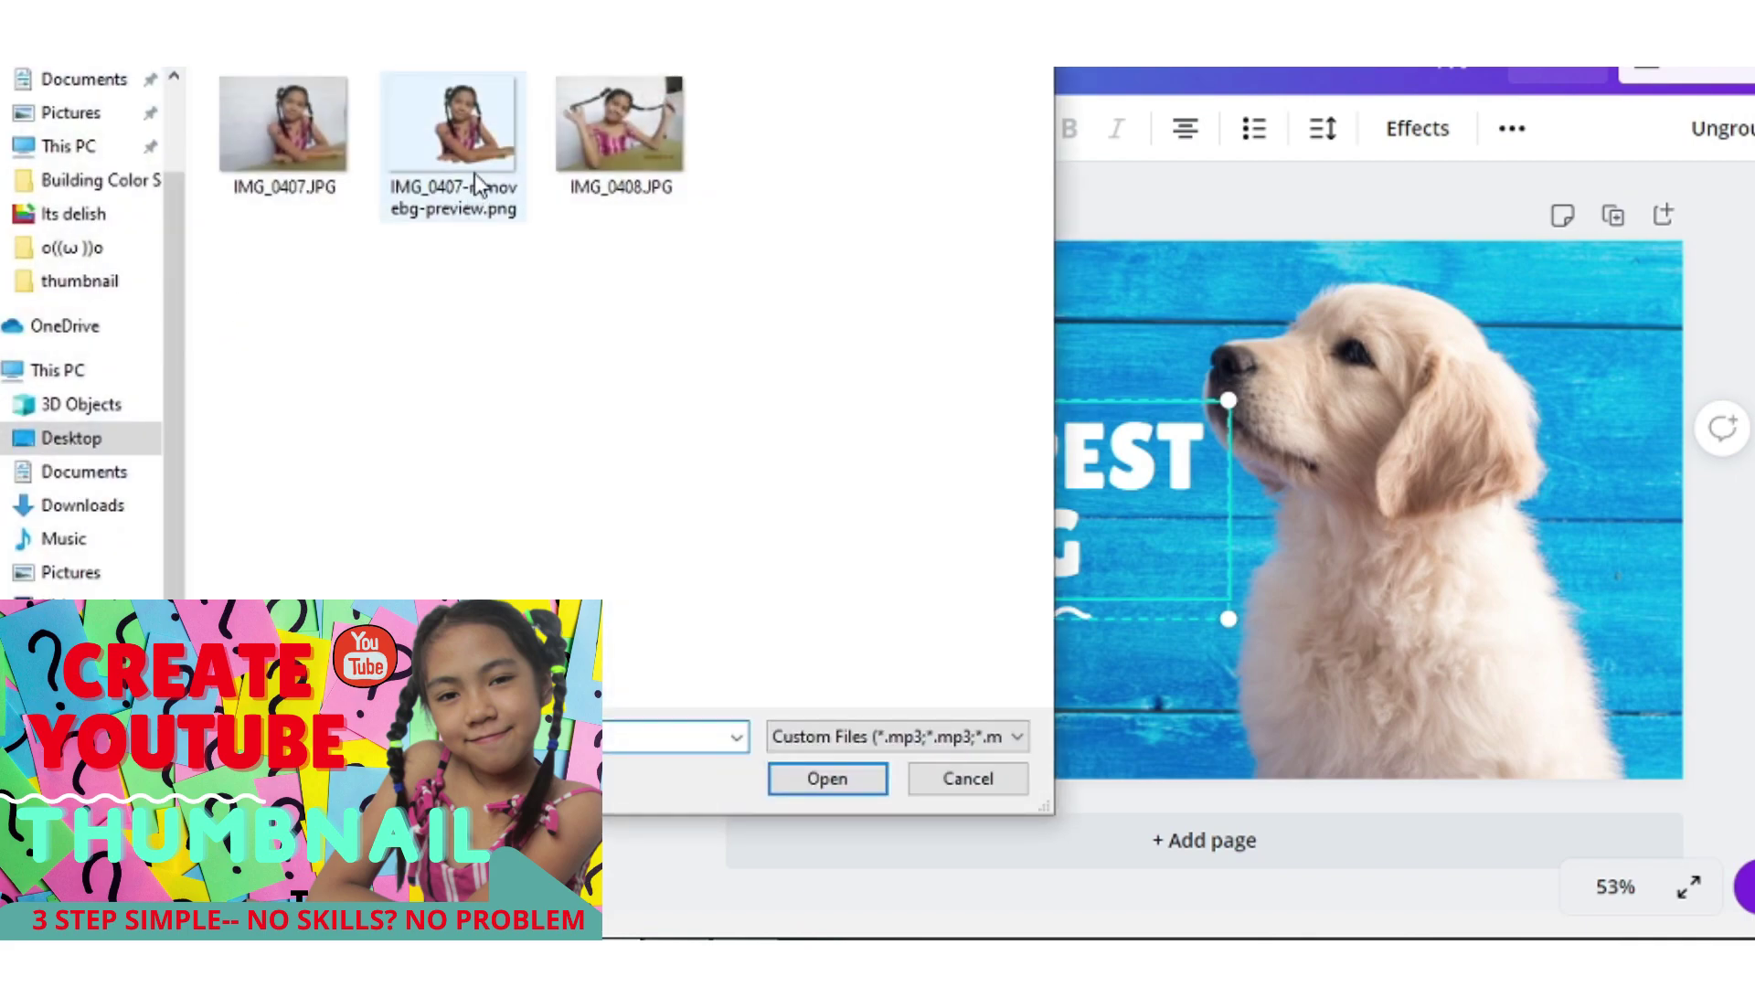
{"action": "double_click", "coordinate": [457, 155]}
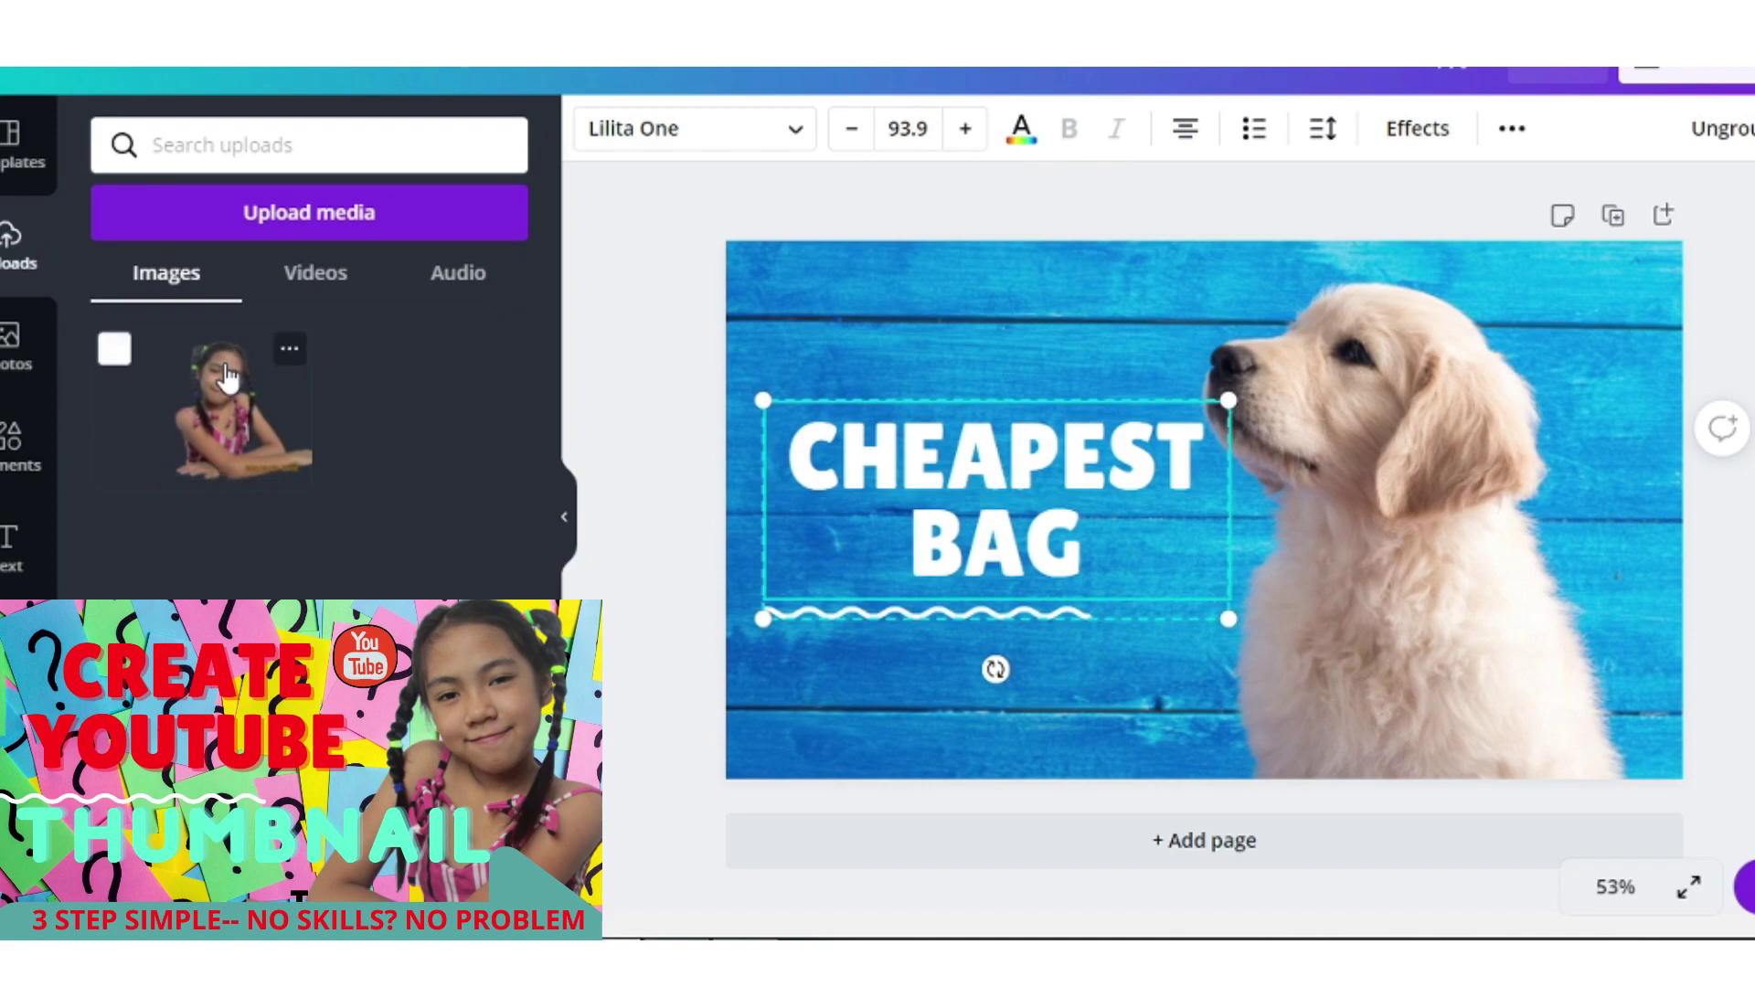
Add the girl cutout to the thumbnail, enlarge it and move it left over the headline.
{"action": "left_click", "coordinate": [299, 411]}
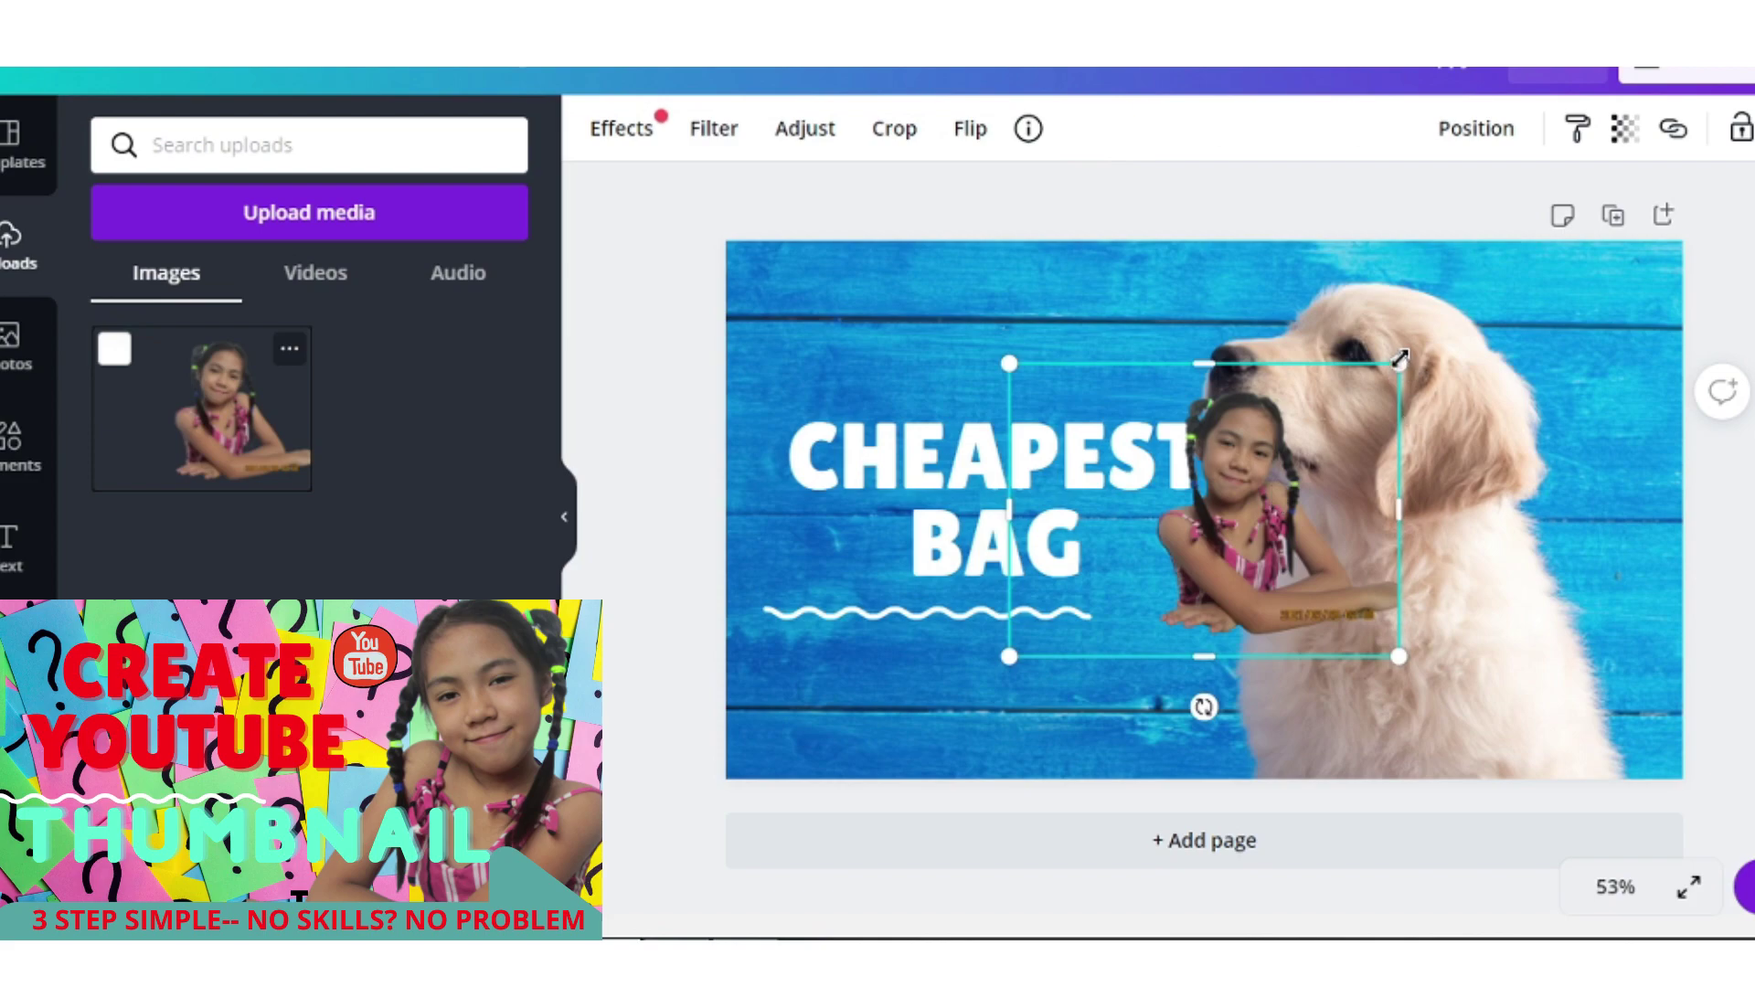
{"action": "left_click_drag", "start_coordinate": [1400, 359], "coordinate": [1691, 237]}
{"action": "mouse_move", "coordinate": [1202, 837]}
{"action": "left_mouse_down"}
{"action": "mouse_move", "coordinate": [1150, 563]}
{"action": "mouse_move", "coordinate": [880, 524]}
{"action": "left_mouse_up"}
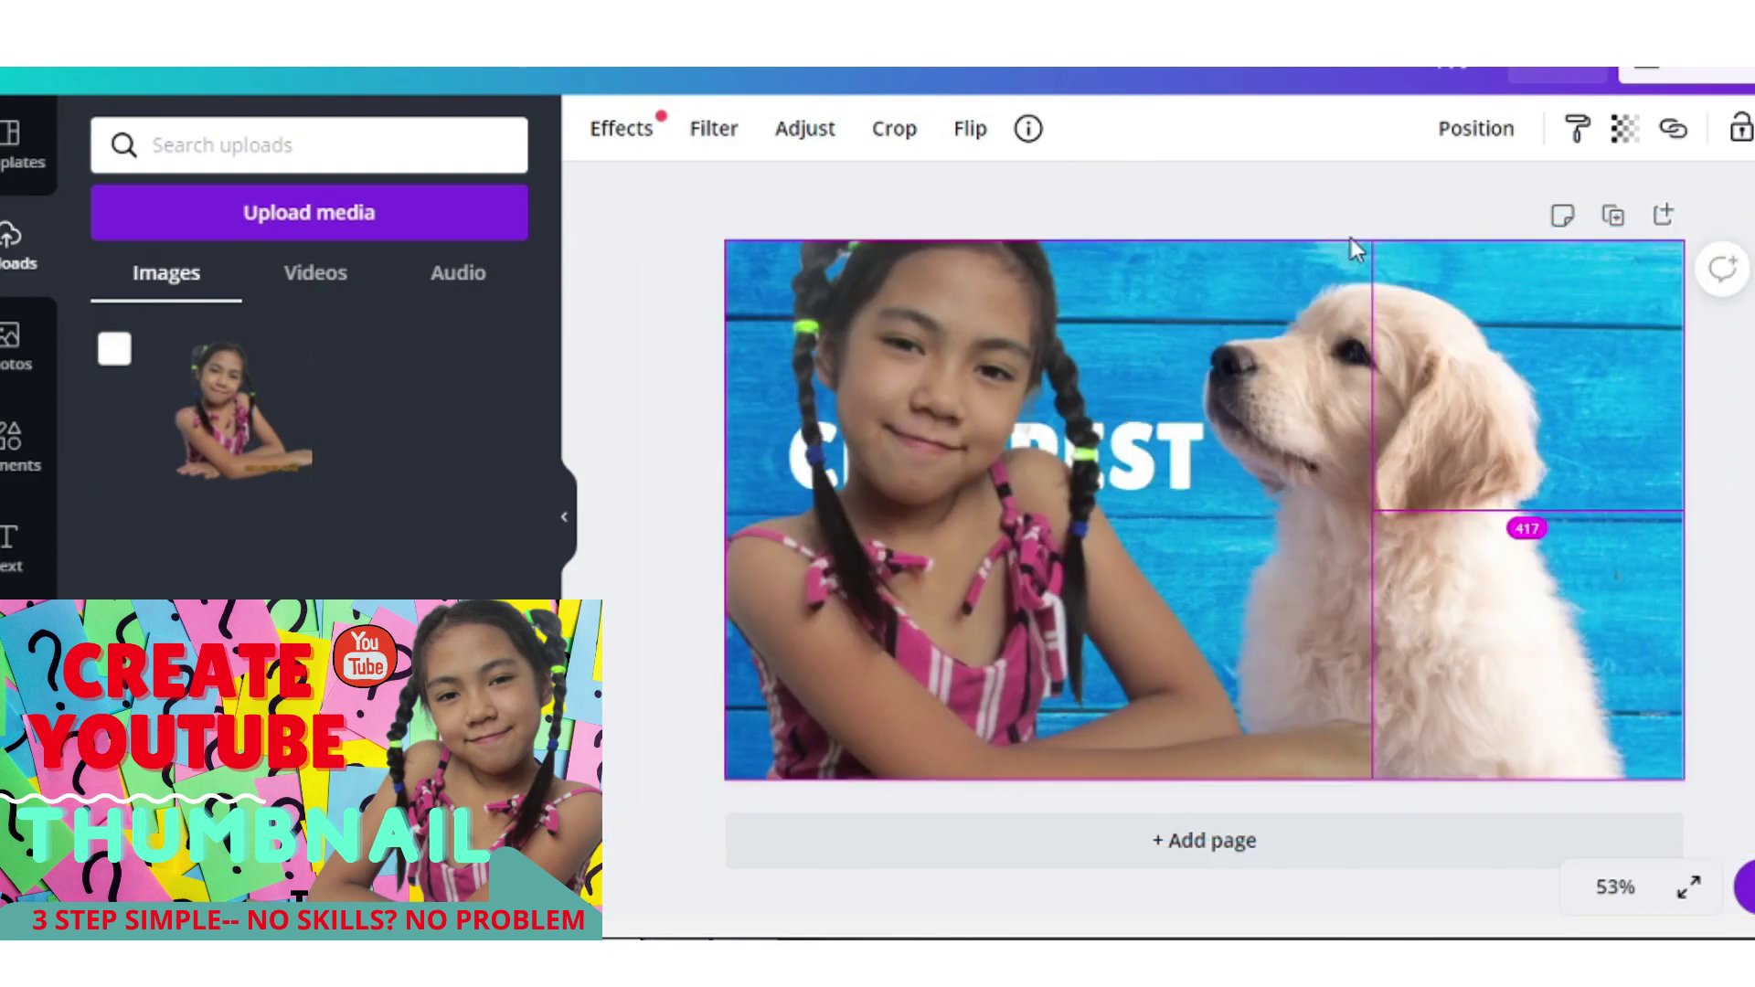
{"action": "left_click_drag", "start_coordinate": [1351, 237], "coordinate": [1330, 248]}
{"action": "key", "text": "ctrl+z"}
{"action": "key", "text": "ctrl+z"}
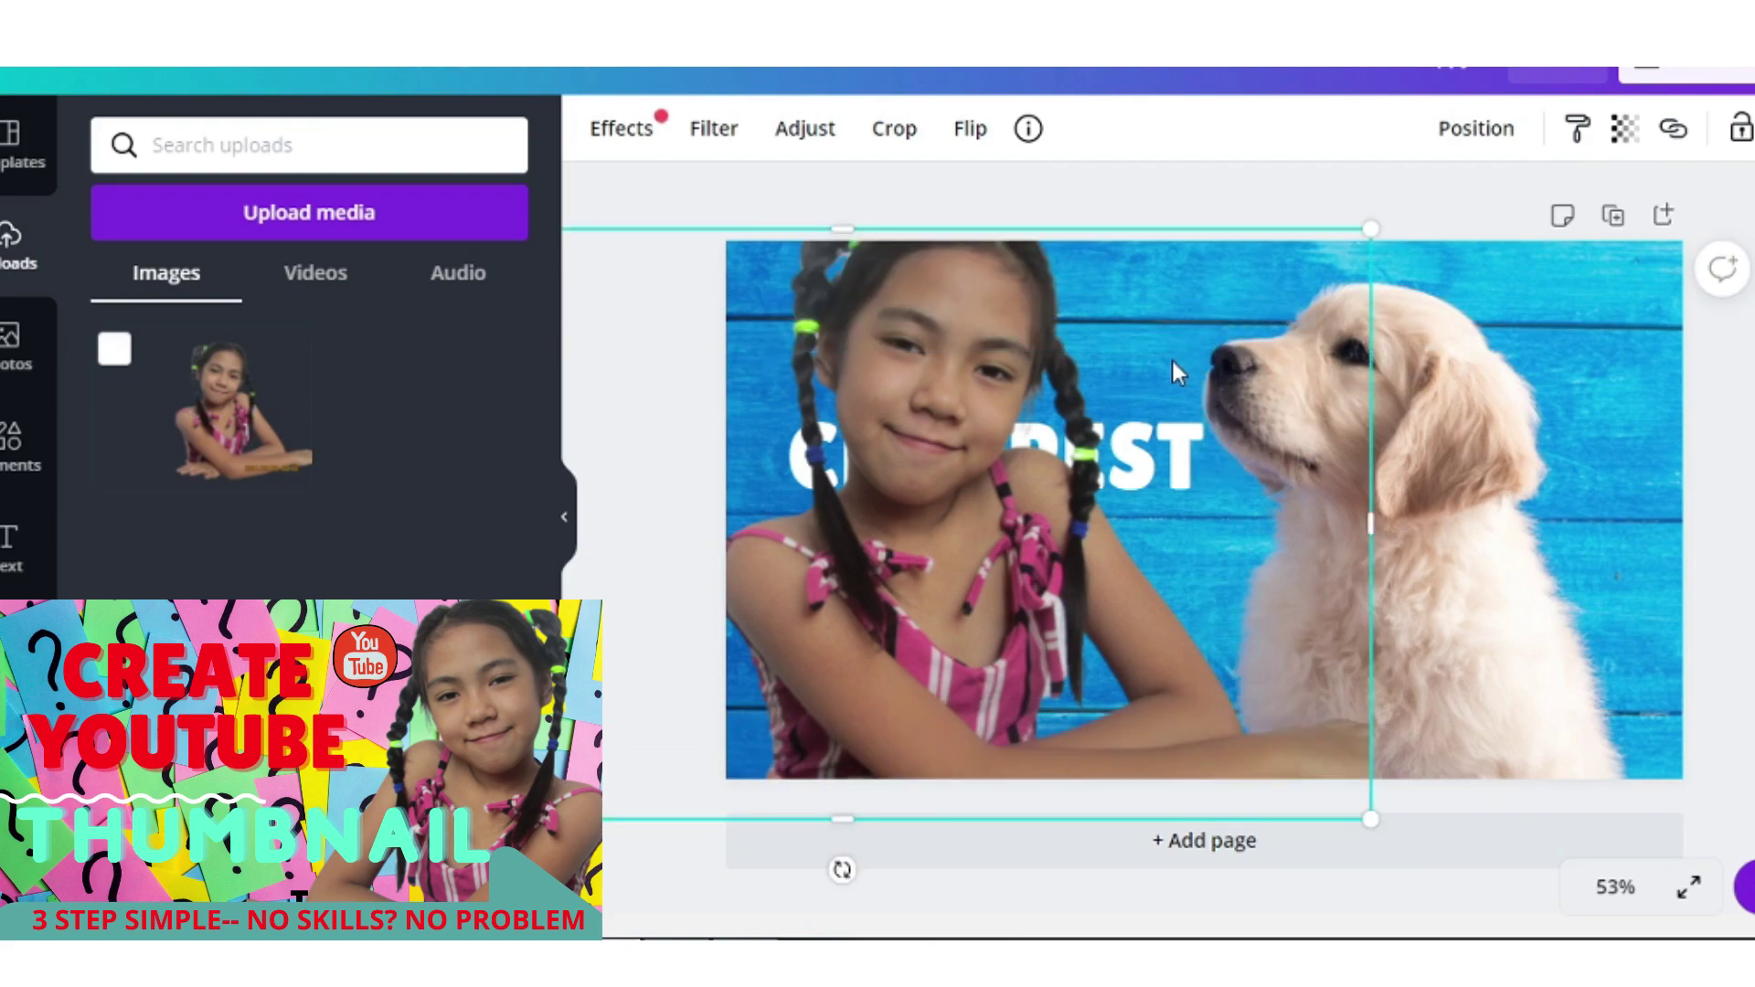
{"action": "key", "text": "ctrl+z"}
{"action": "key", "text": "ctrl+z"}
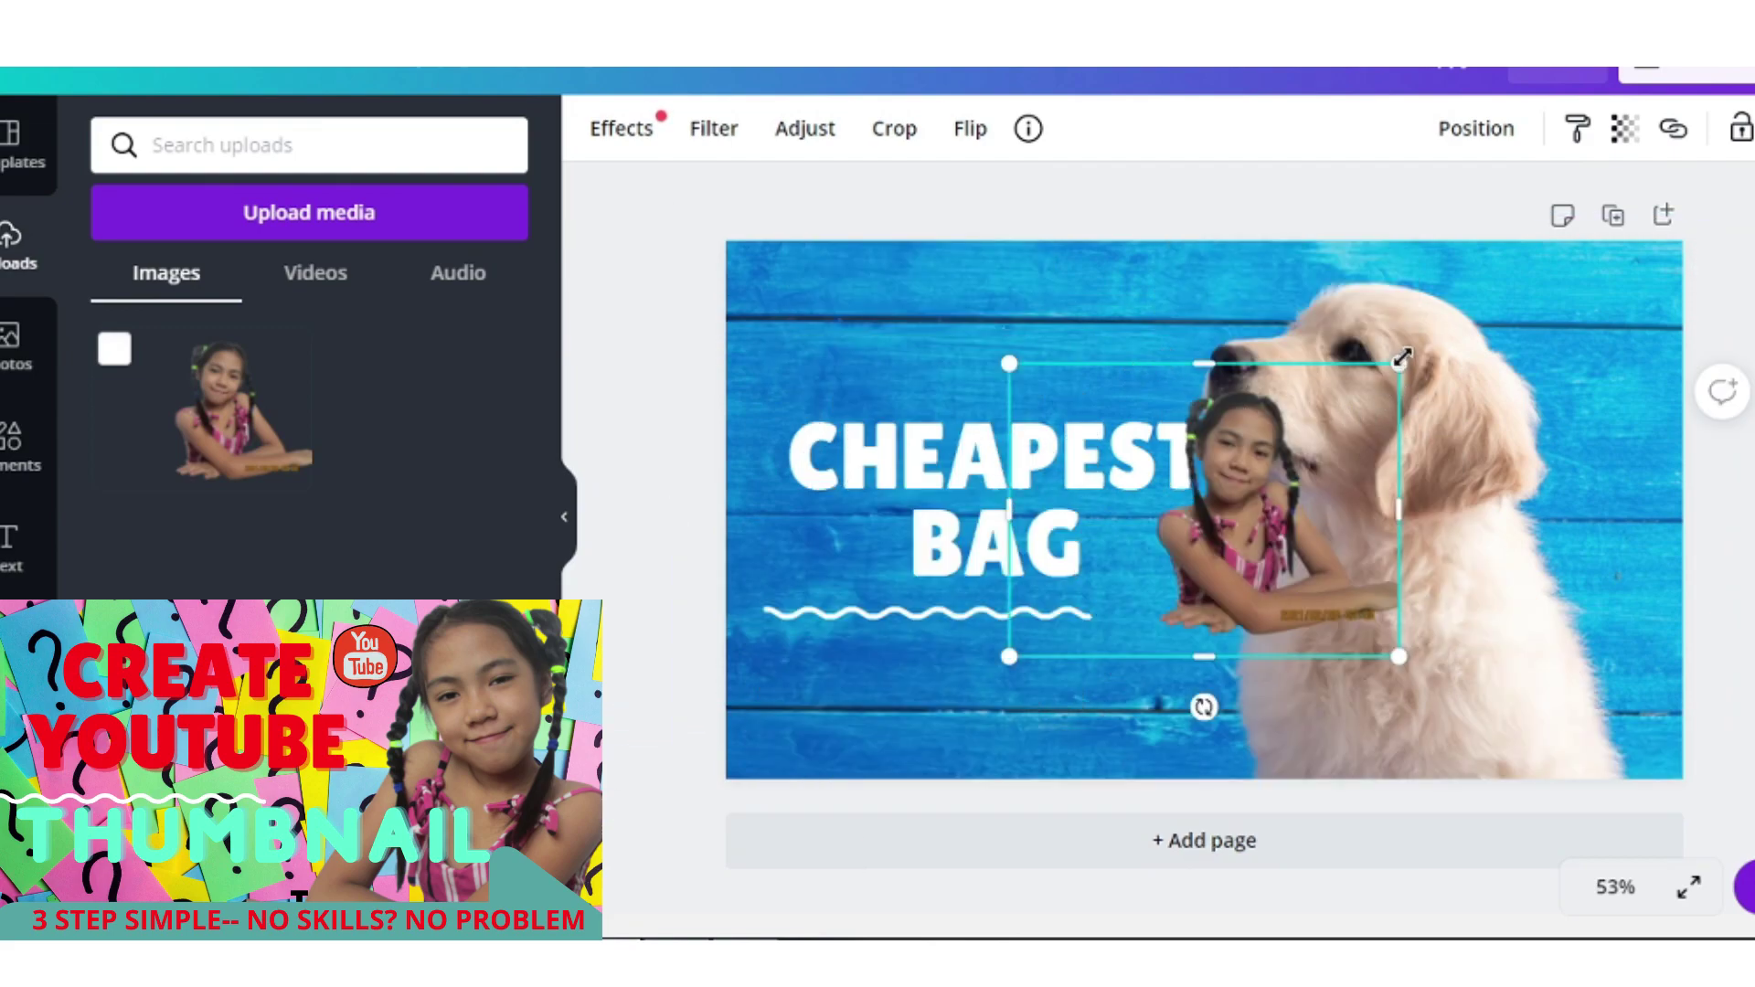
{"action": "mouse_move", "coordinate": [1401, 357]}
{"action": "left_mouse_down"}
{"action": "mouse_move", "coordinate": [1478, 282]}
{"action": "mouse_move", "coordinate": [1528, 267]}
{"action": "left_mouse_up"}
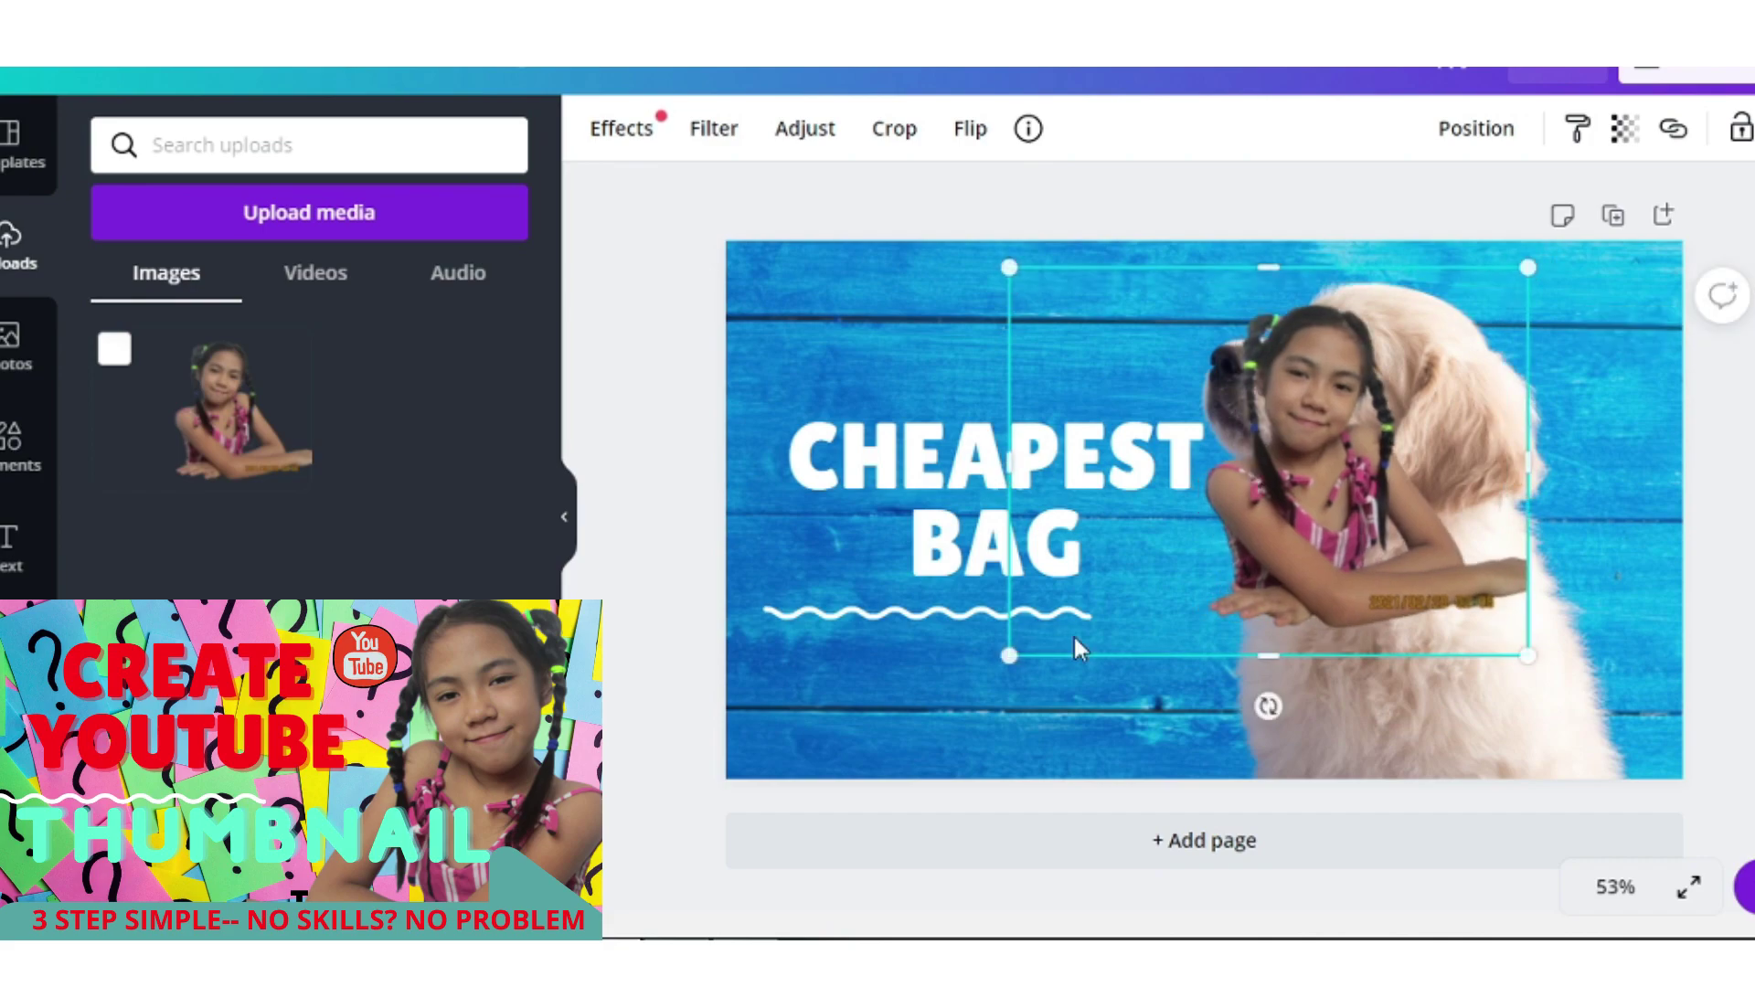
{"action": "left_click_drag", "start_coordinate": [1009, 656], "coordinate": [831, 786]}
{"action": "left_click_drag", "start_coordinate": [1213, 583], "coordinate": [879, 573]}
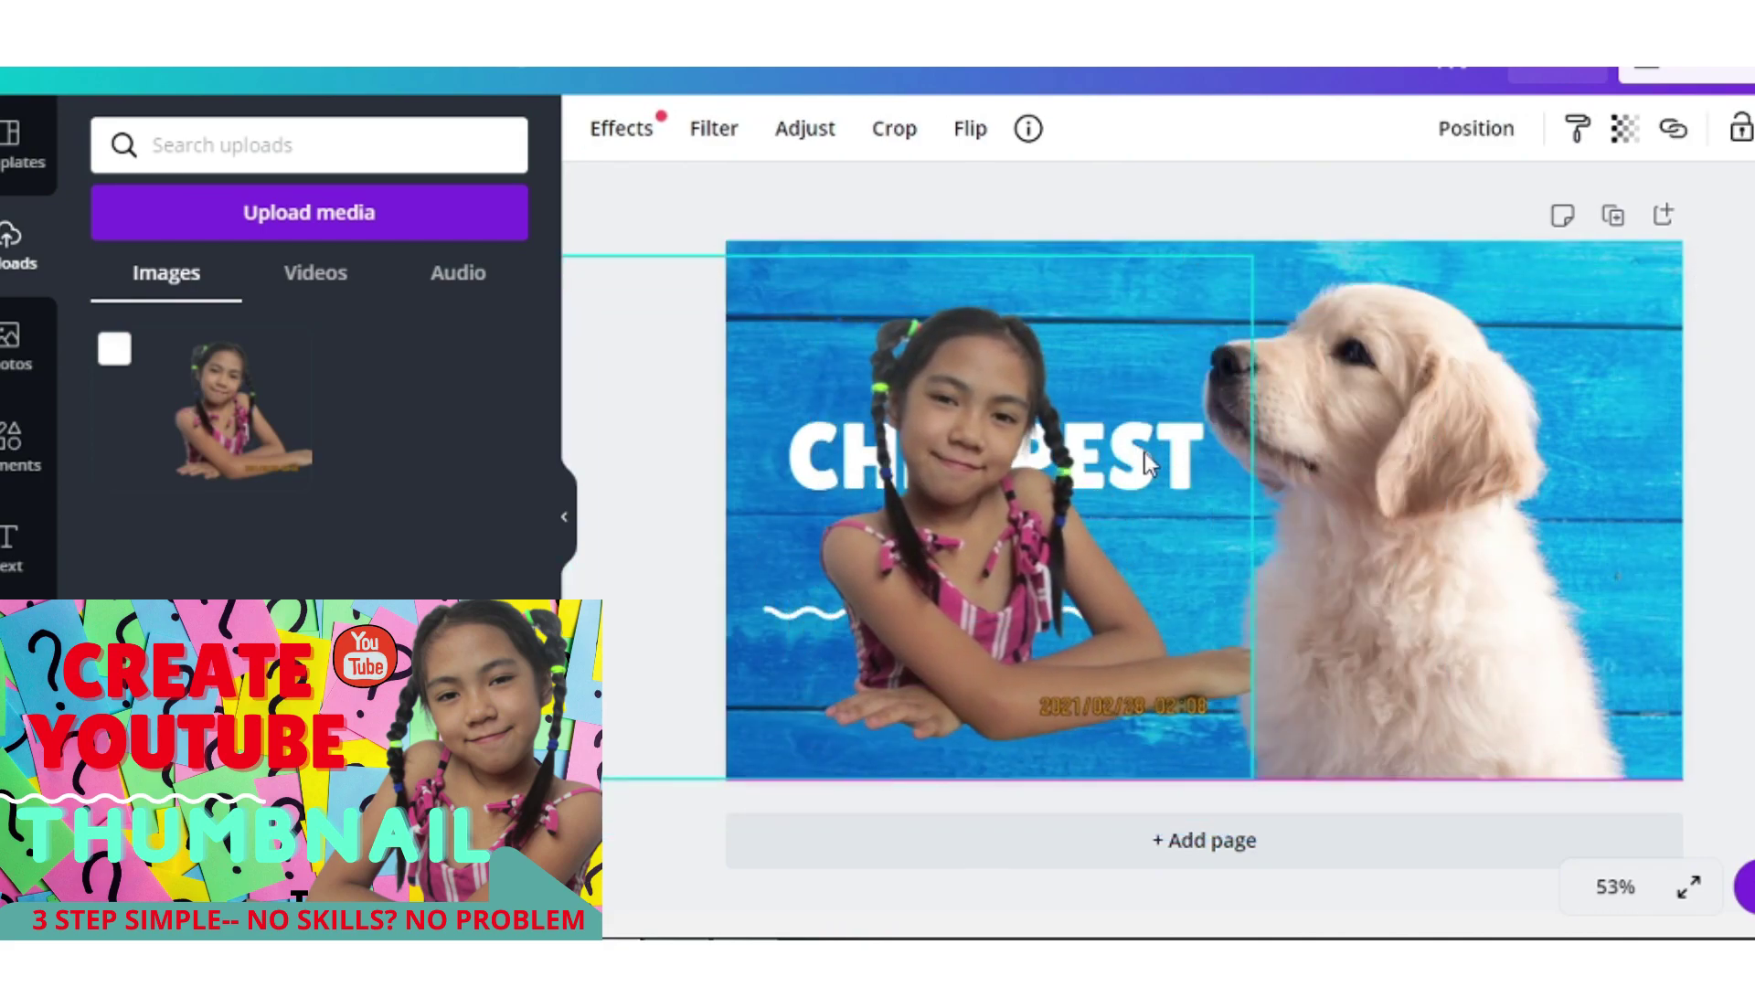
Slide the blue wood background photo within its crop frame until the dog reaches the right edge.
{"action": "left_click", "coordinate": [1481, 497]}
{"action": "double_click", "coordinate": [1214, 481]}
{"action": "scroll", "coordinate": [1421, 464], "scroll_direction": "down", "scroll_amount": 3}
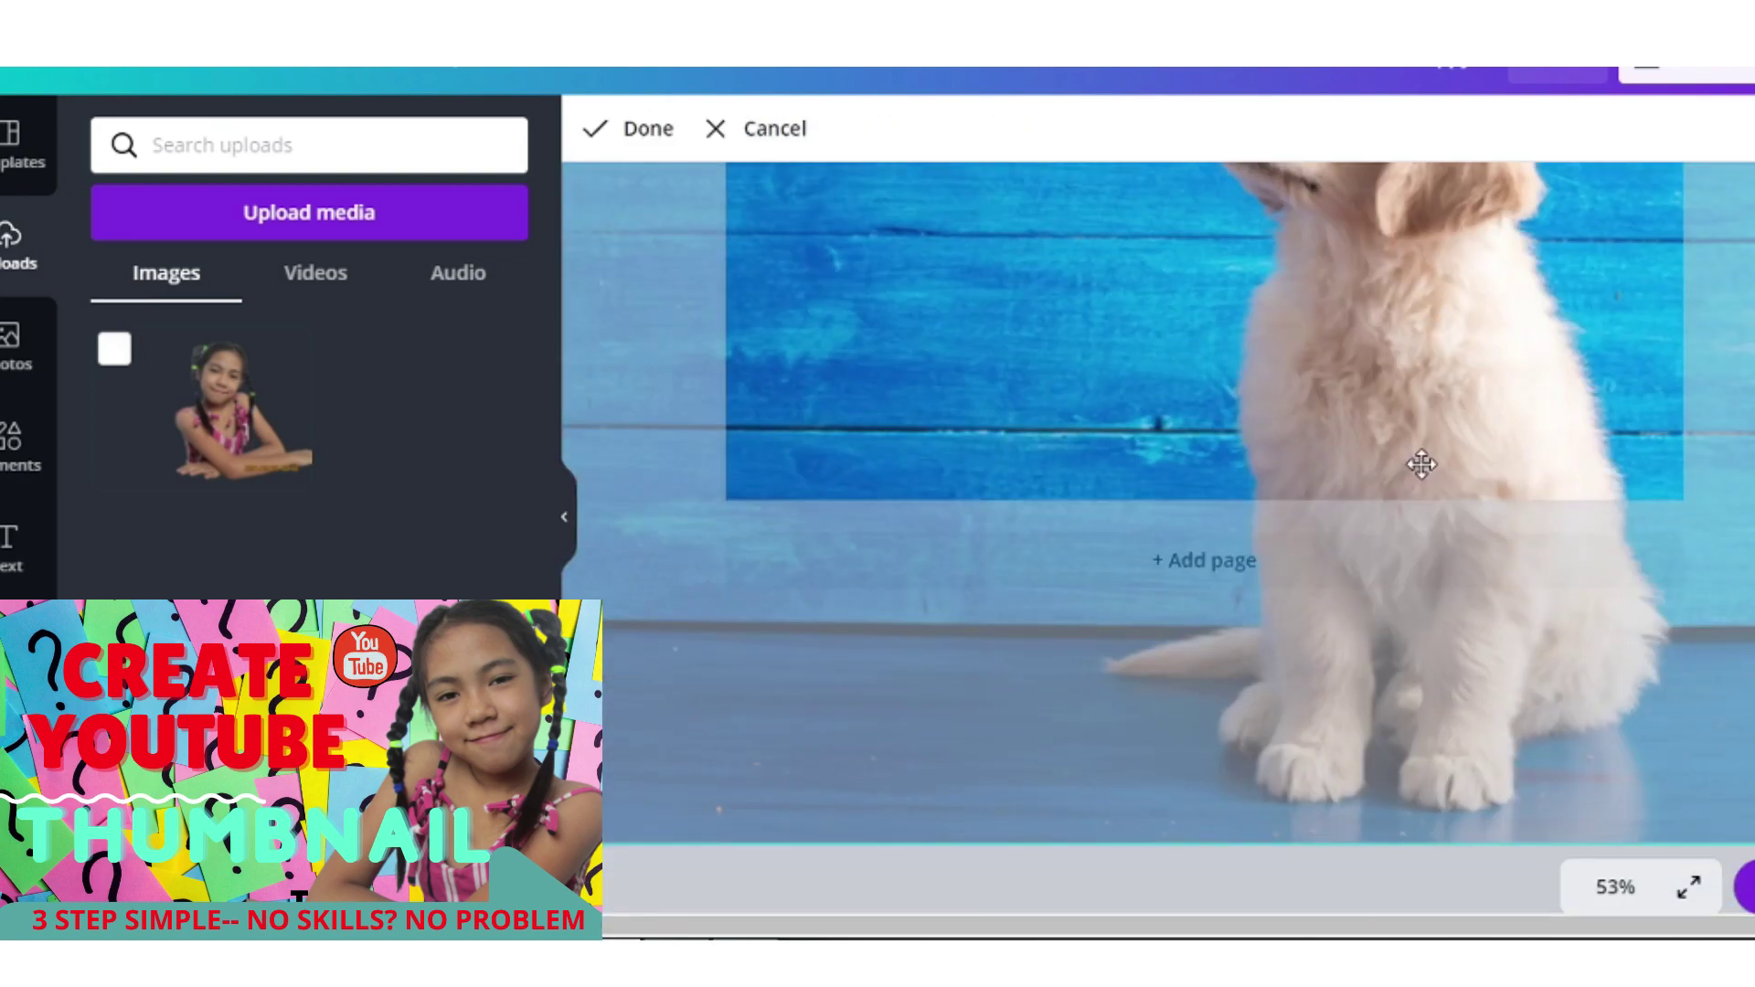
{"action": "scroll", "coordinate": [1391, 384], "scroll_direction": "up", "scroll_amount": 3}
{"action": "double_click", "coordinate": [1397, 385]}
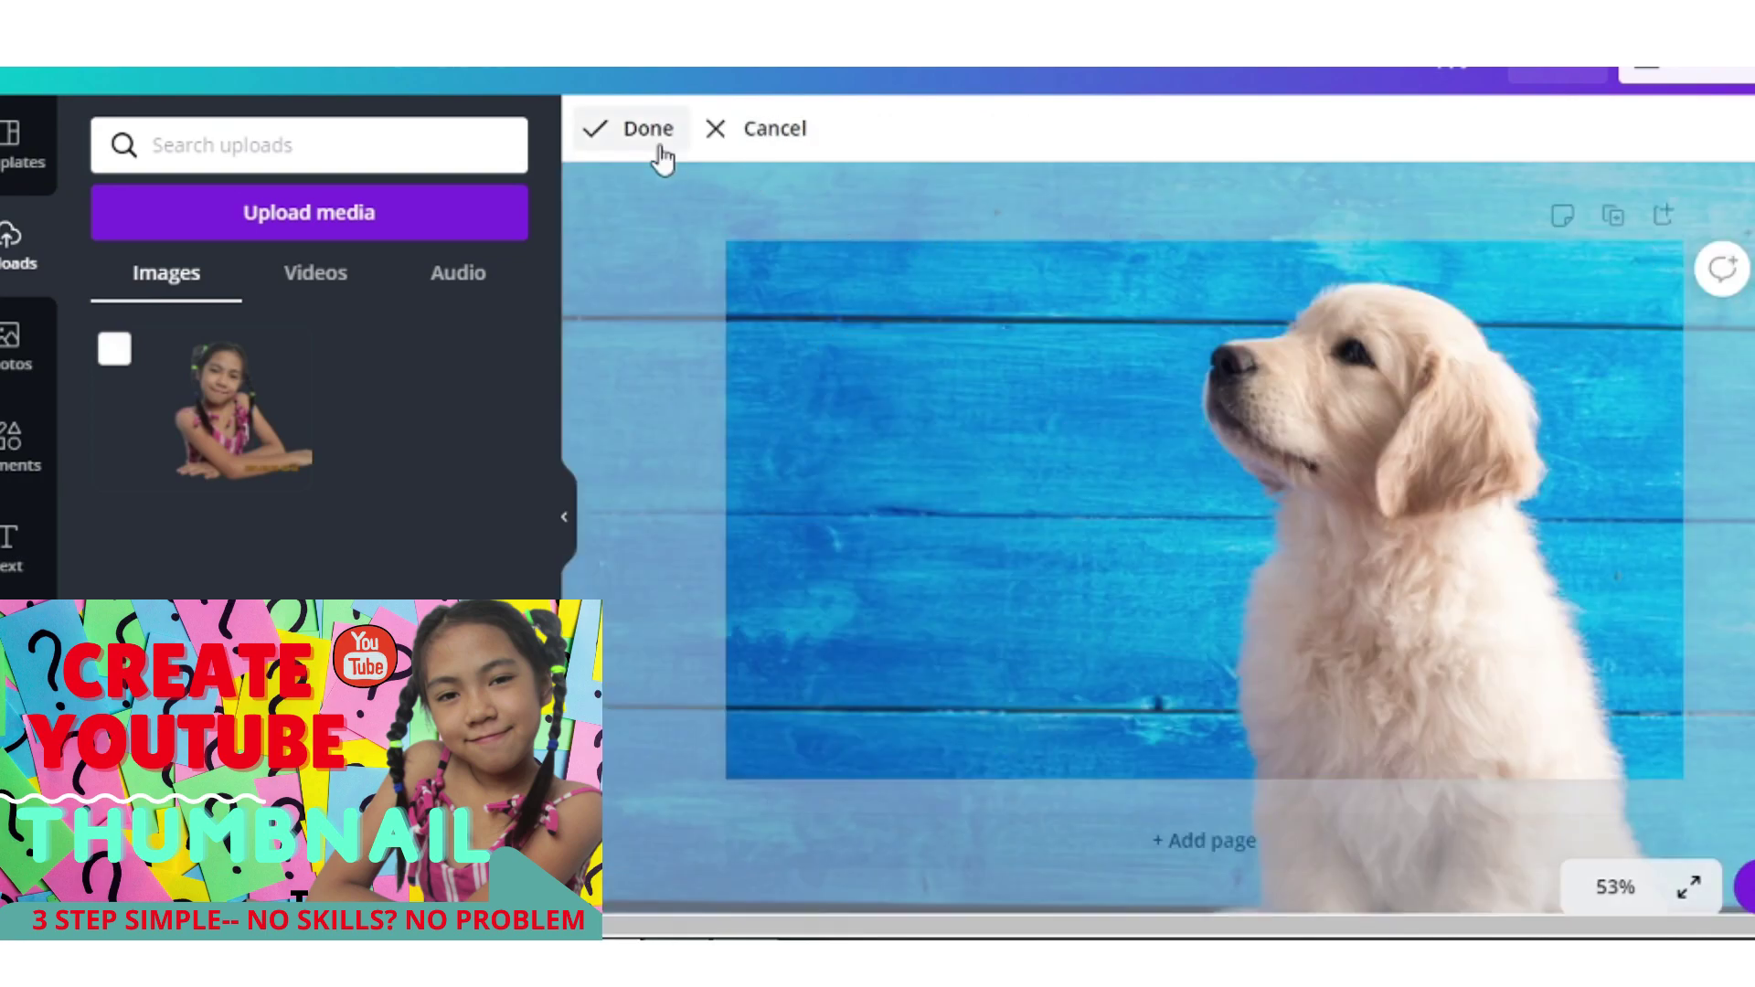
{"action": "scroll", "coordinate": [951, 388], "scroll_direction": "down", "scroll_amount": 5}
{"action": "mouse_move", "coordinate": [1167, 301]}
{"action": "left_mouse_down"}
{"action": "mouse_move", "coordinate": [1150, 494]}
{"action": "mouse_move", "coordinate": [1616, 376]}
{"action": "left_mouse_up"}
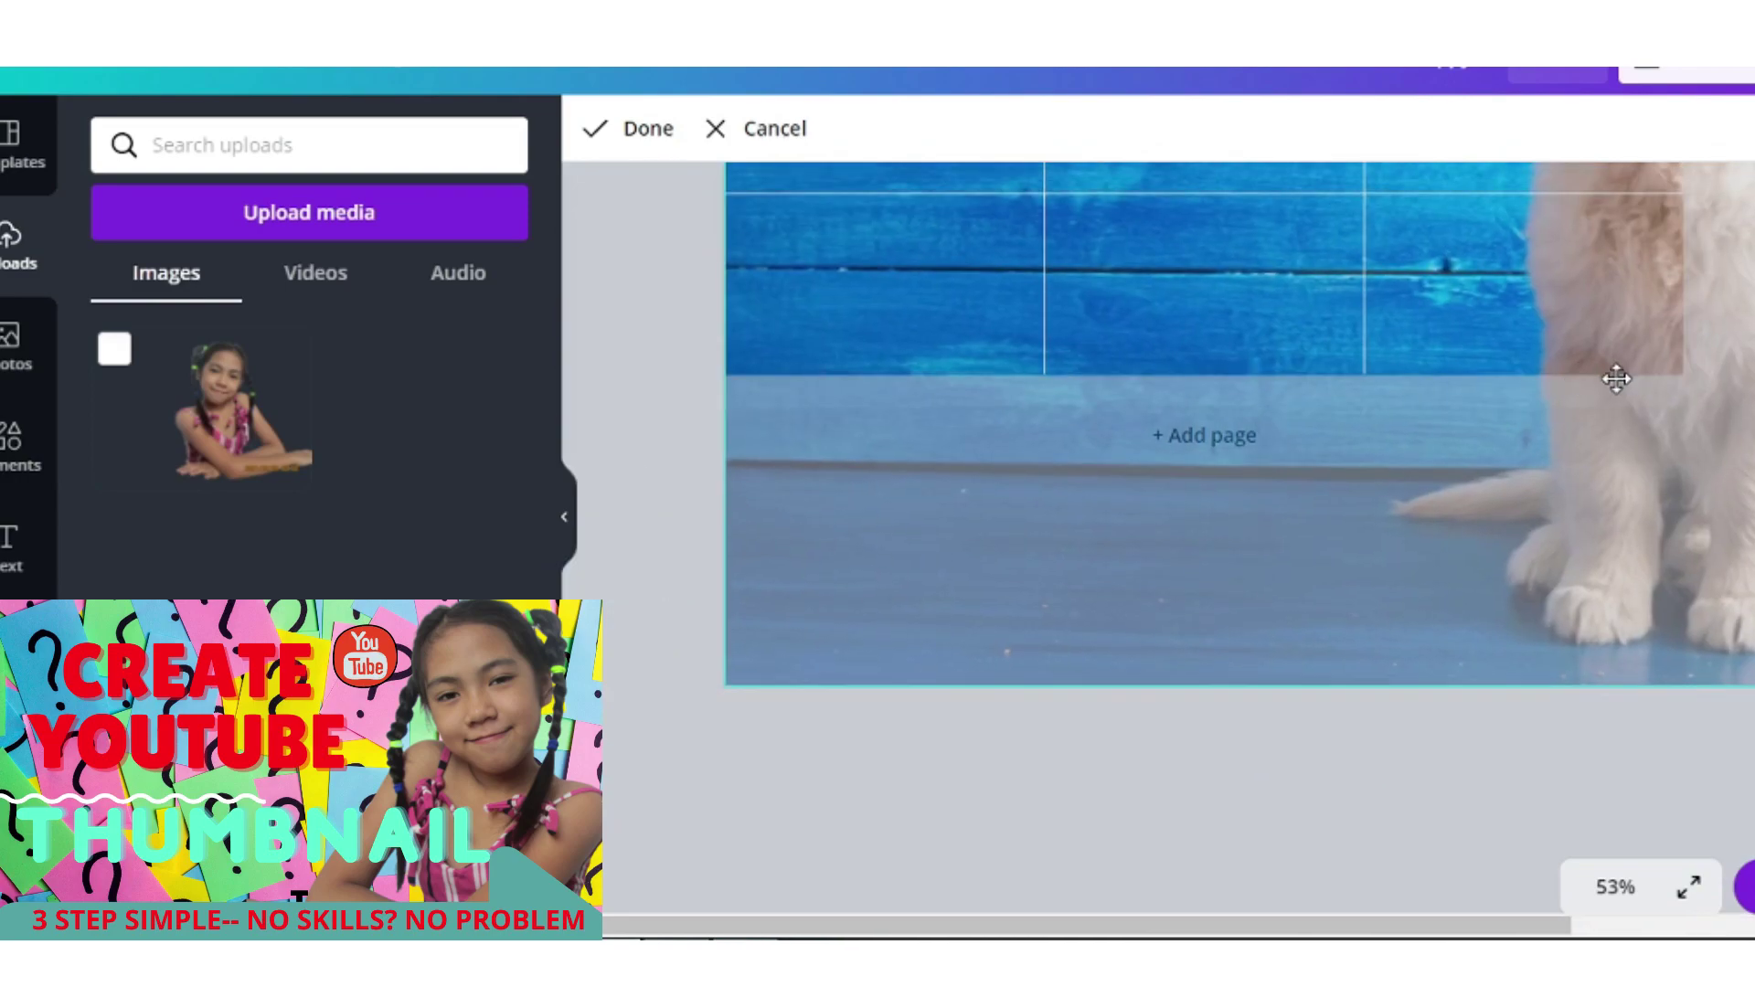
{"action": "scroll", "coordinate": [1510, 263], "scroll_direction": "up", "scroll_amount": 3}
{"action": "scroll", "coordinate": [1498, 286], "scroll_direction": "up", "scroll_amount": 2}
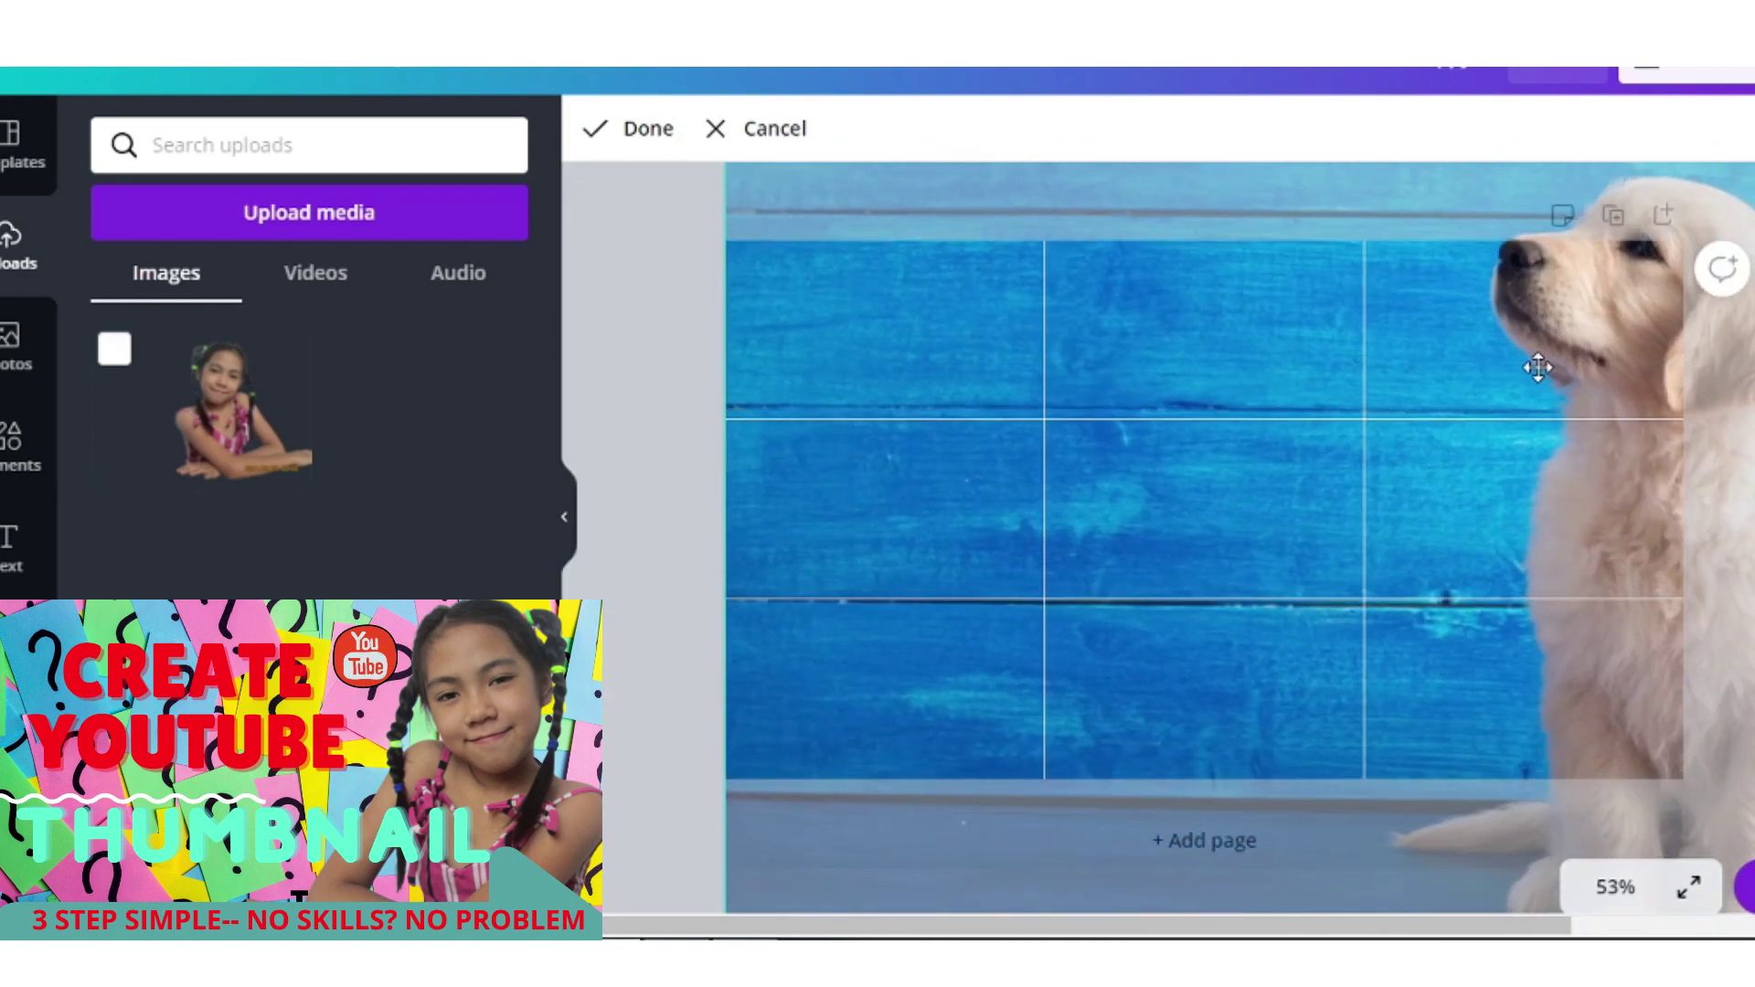
{"action": "left_click", "coordinate": [631, 133]}
Move the girl cutout right, enlarge it, undo a shrink, and settle her in front of the dog.
{"action": "left_click_drag", "start_coordinate": [841, 503], "coordinate": [1449, 436]}
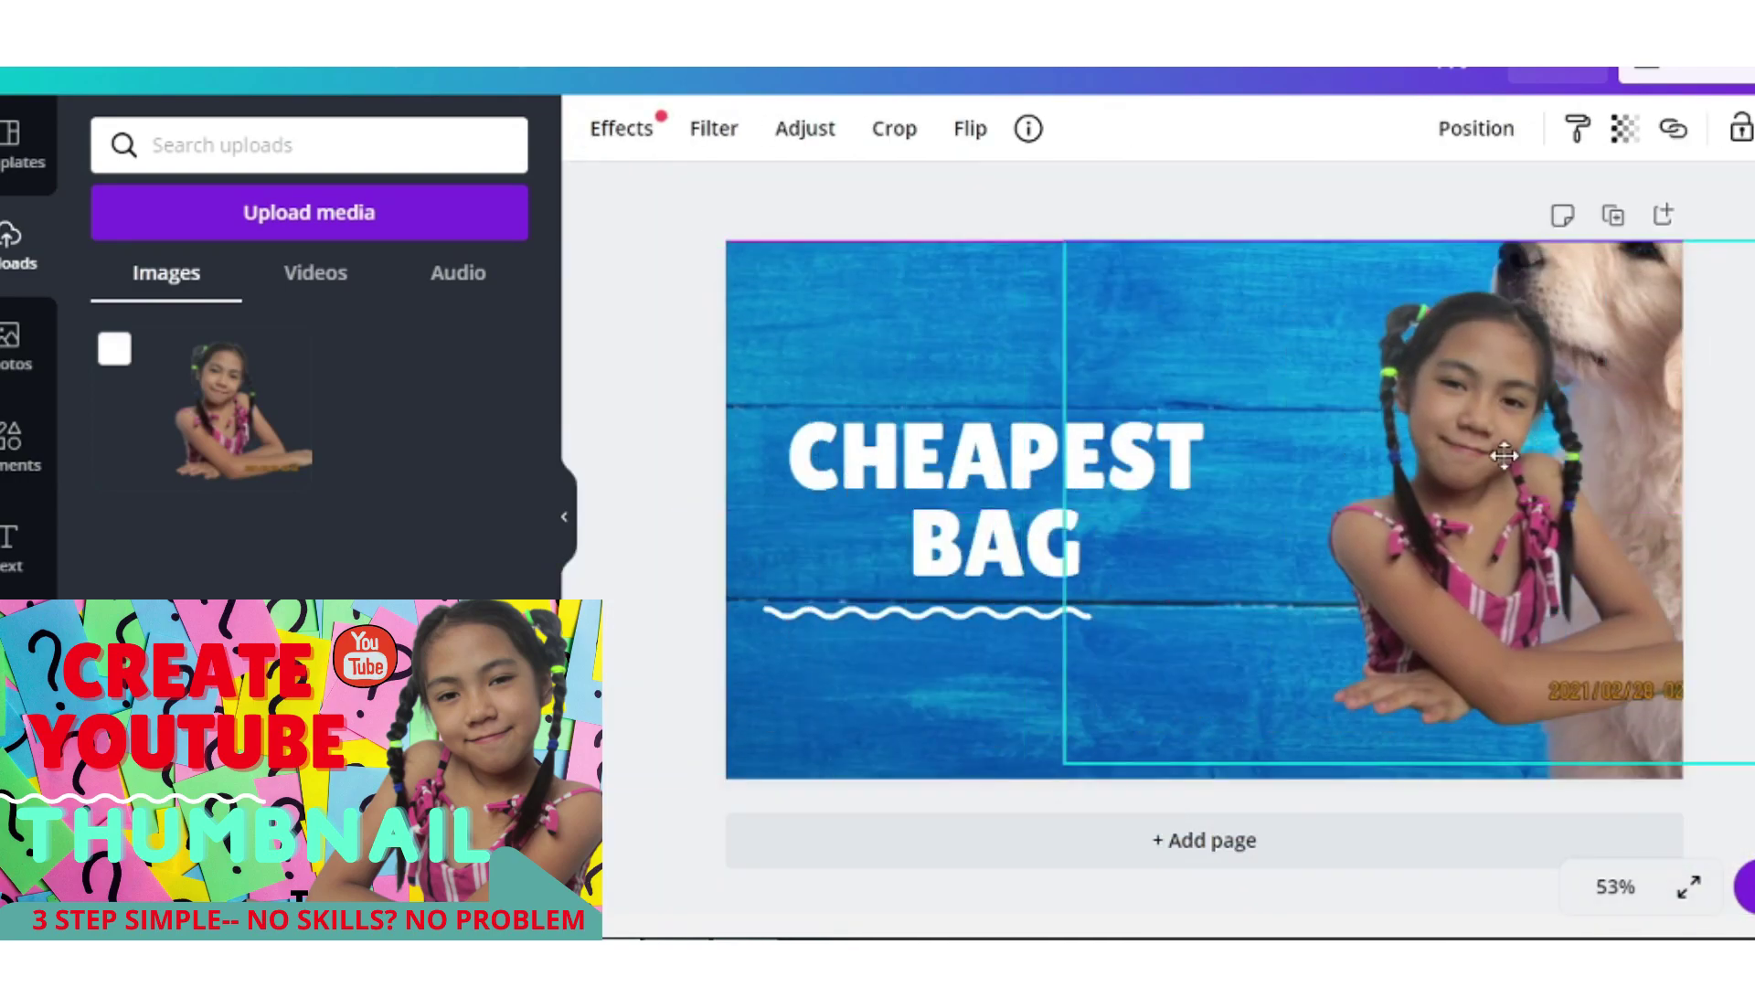
{"action": "left_click_drag", "start_coordinate": [1111, 745], "coordinate": [695, 877]}
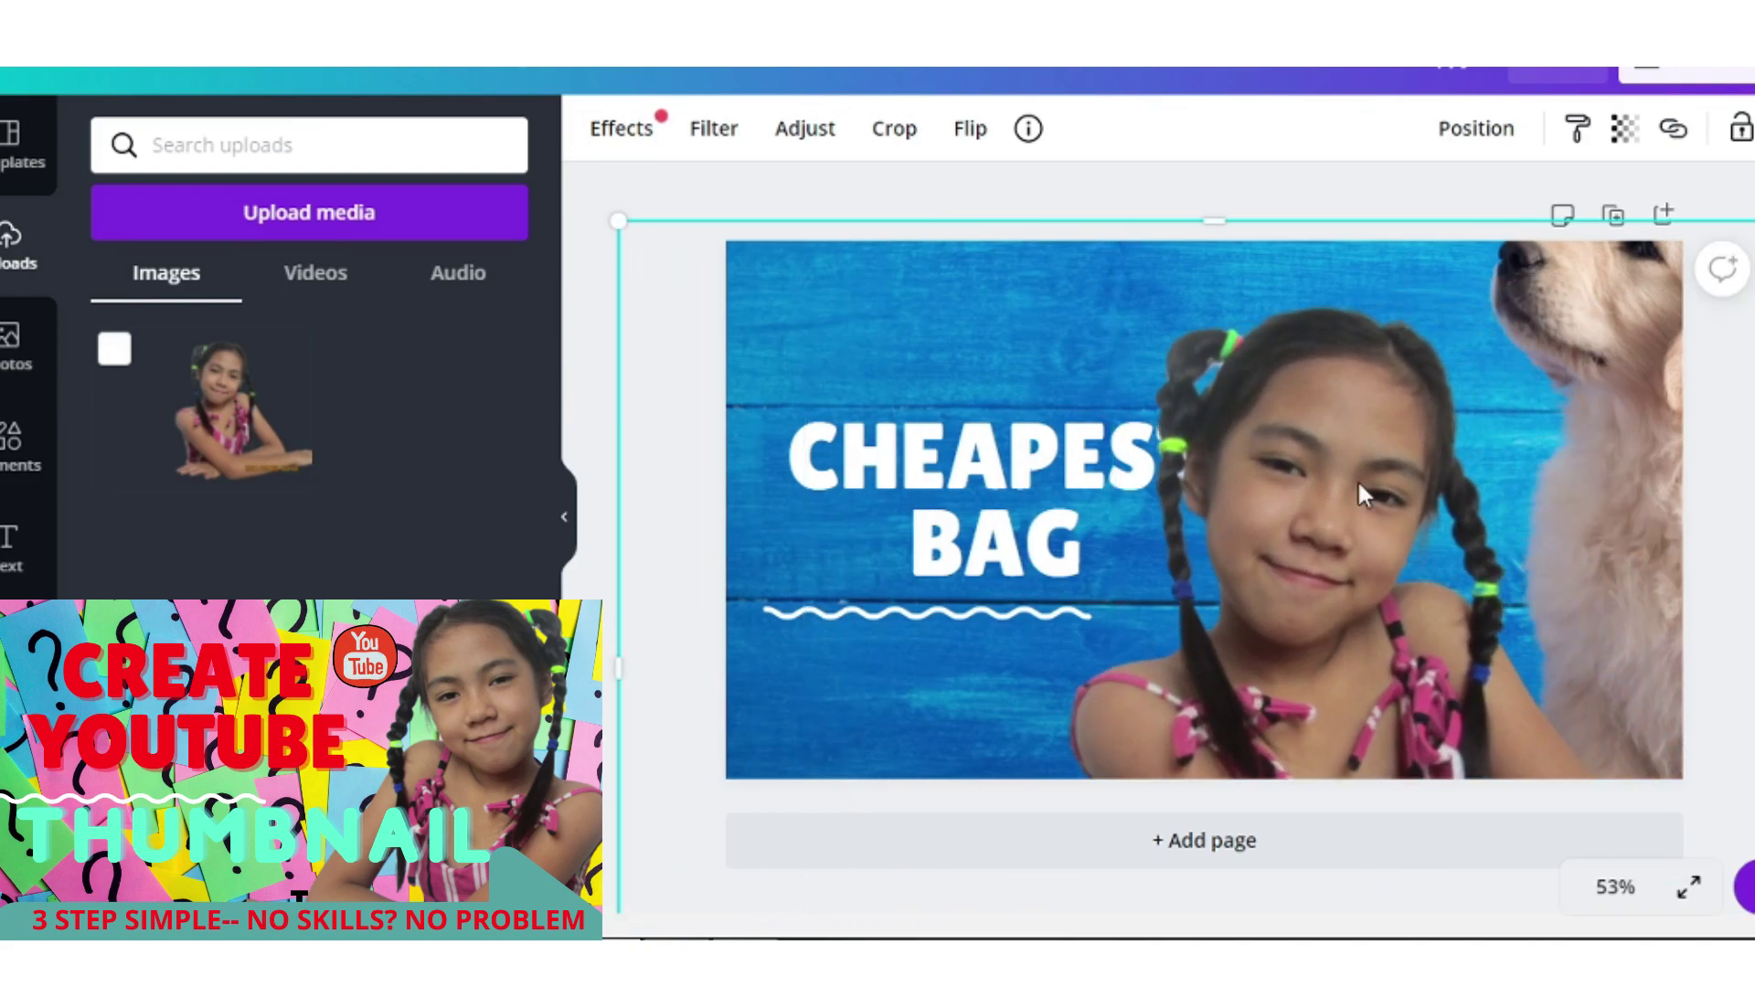
{"action": "mouse_move", "coordinate": [1365, 494]}
{"action": "left_mouse_down"}
{"action": "mouse_move", "coordinate": [1630, 321]}
{"action": "mouse_move", "coordinate": [1403, 361]}
{"action": "left_mouse_up"}
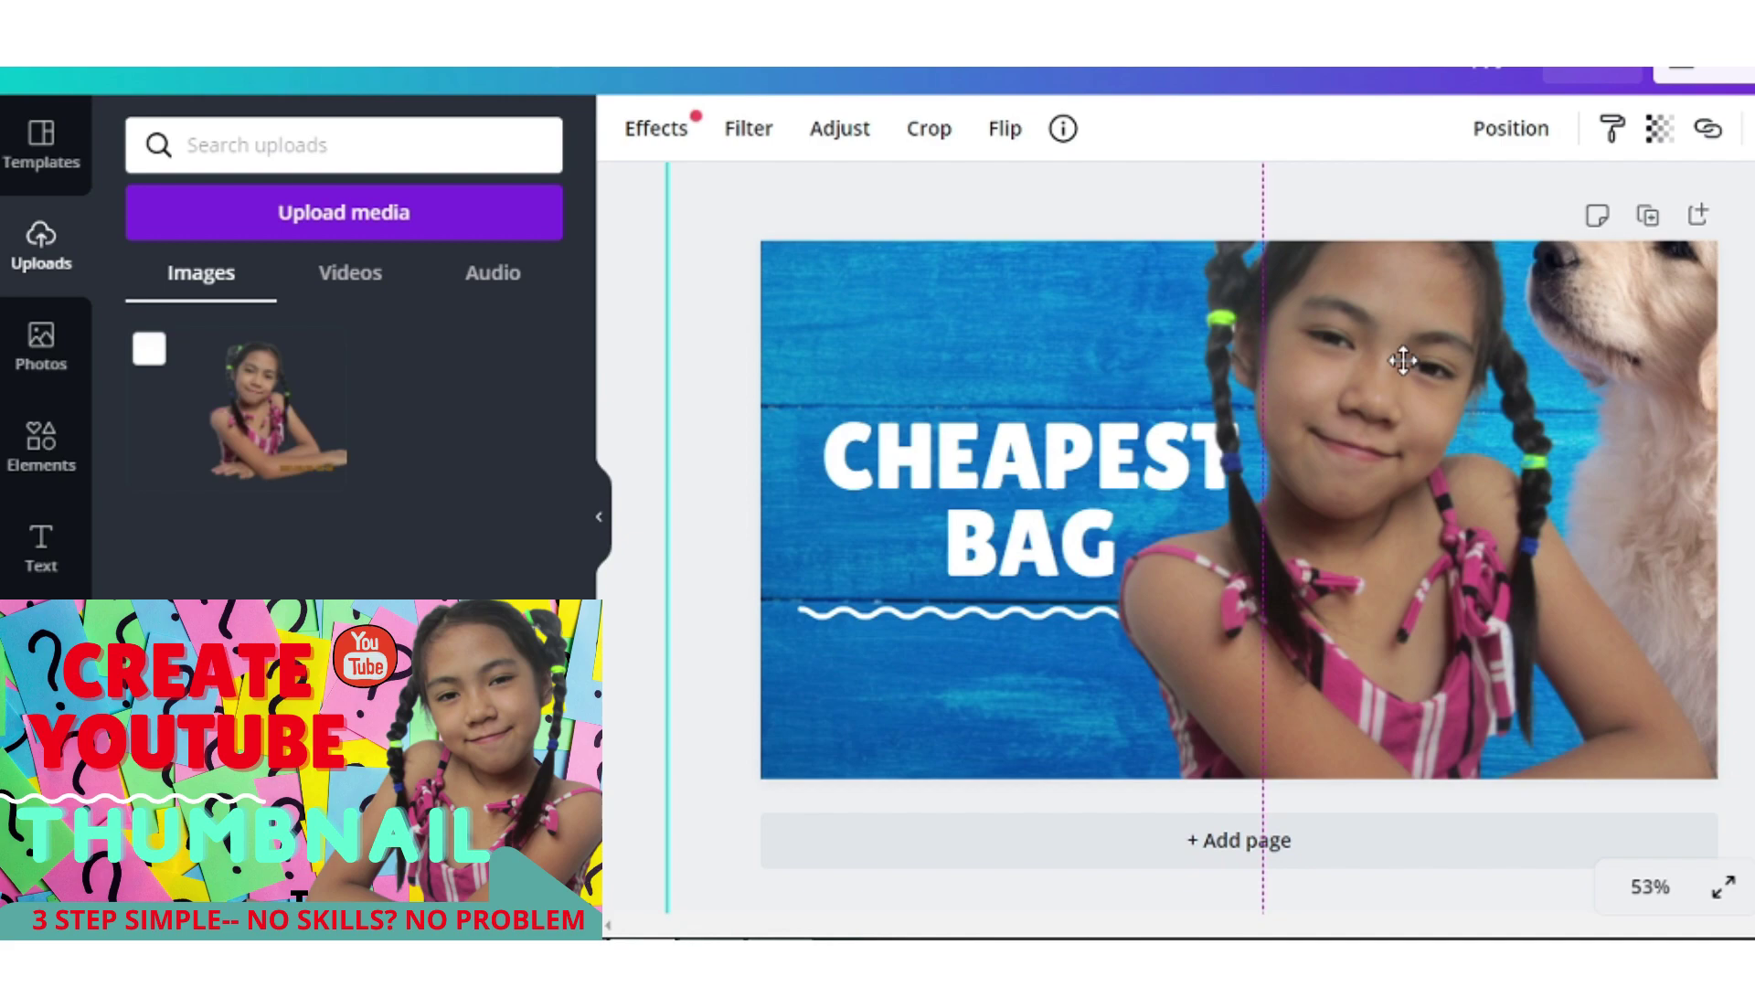
{"action": "left_click_drag", "start_coordinate": [1403, 361], "coordinate": [1319, 548]}
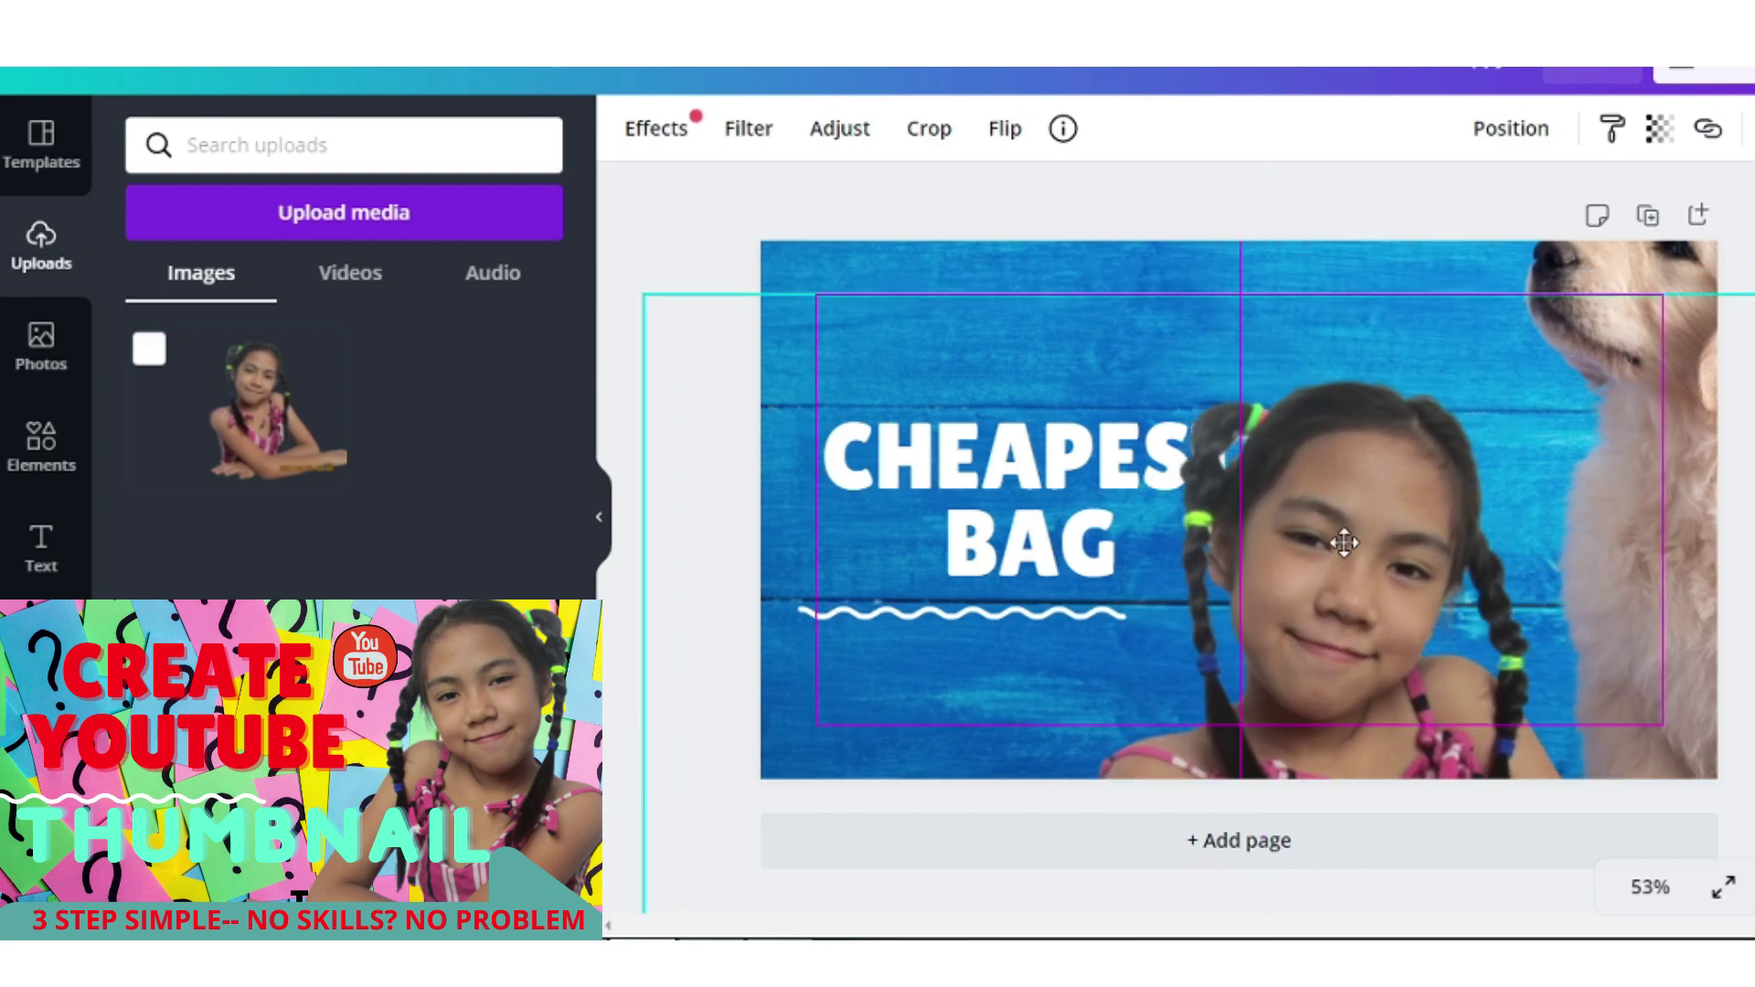
{"action": "left_click_drag", "start_coordinate": [640, 293], "coordinate": [1201, 677]}
{"action": "key", "text": "ctrl+z"}
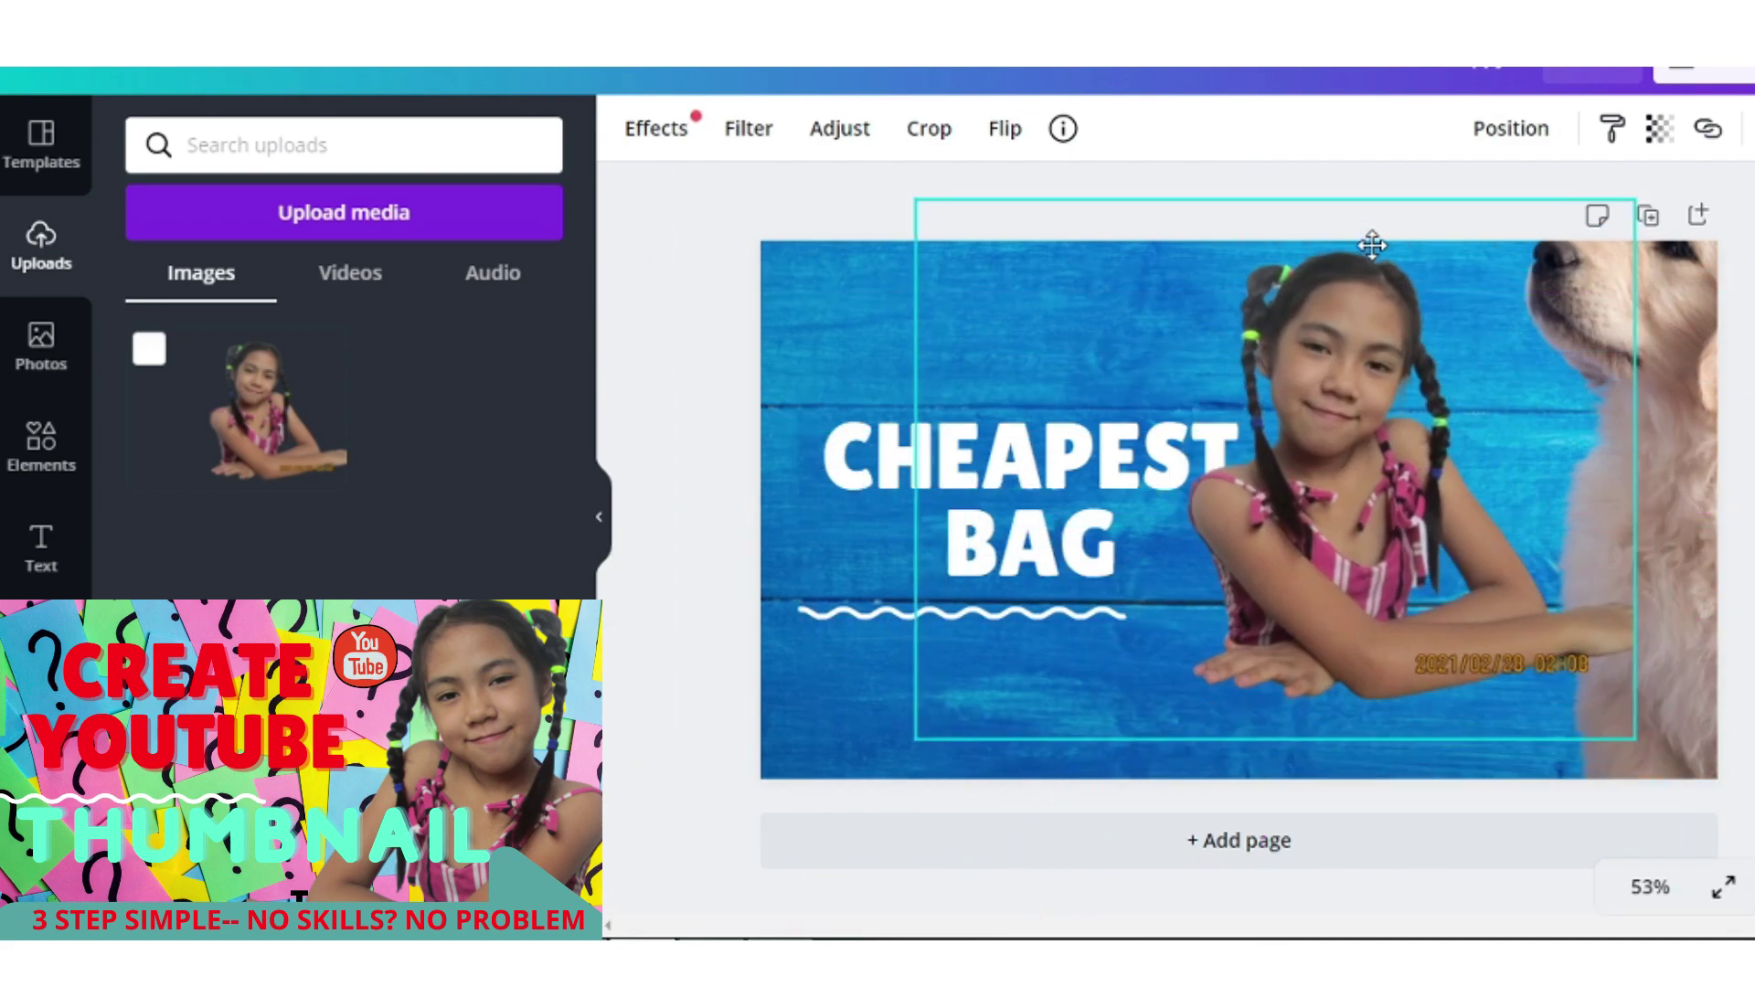
{"action": "left_click_drag", "start_coordinate": [1636, 745], "coordinate": [1736, 896]}
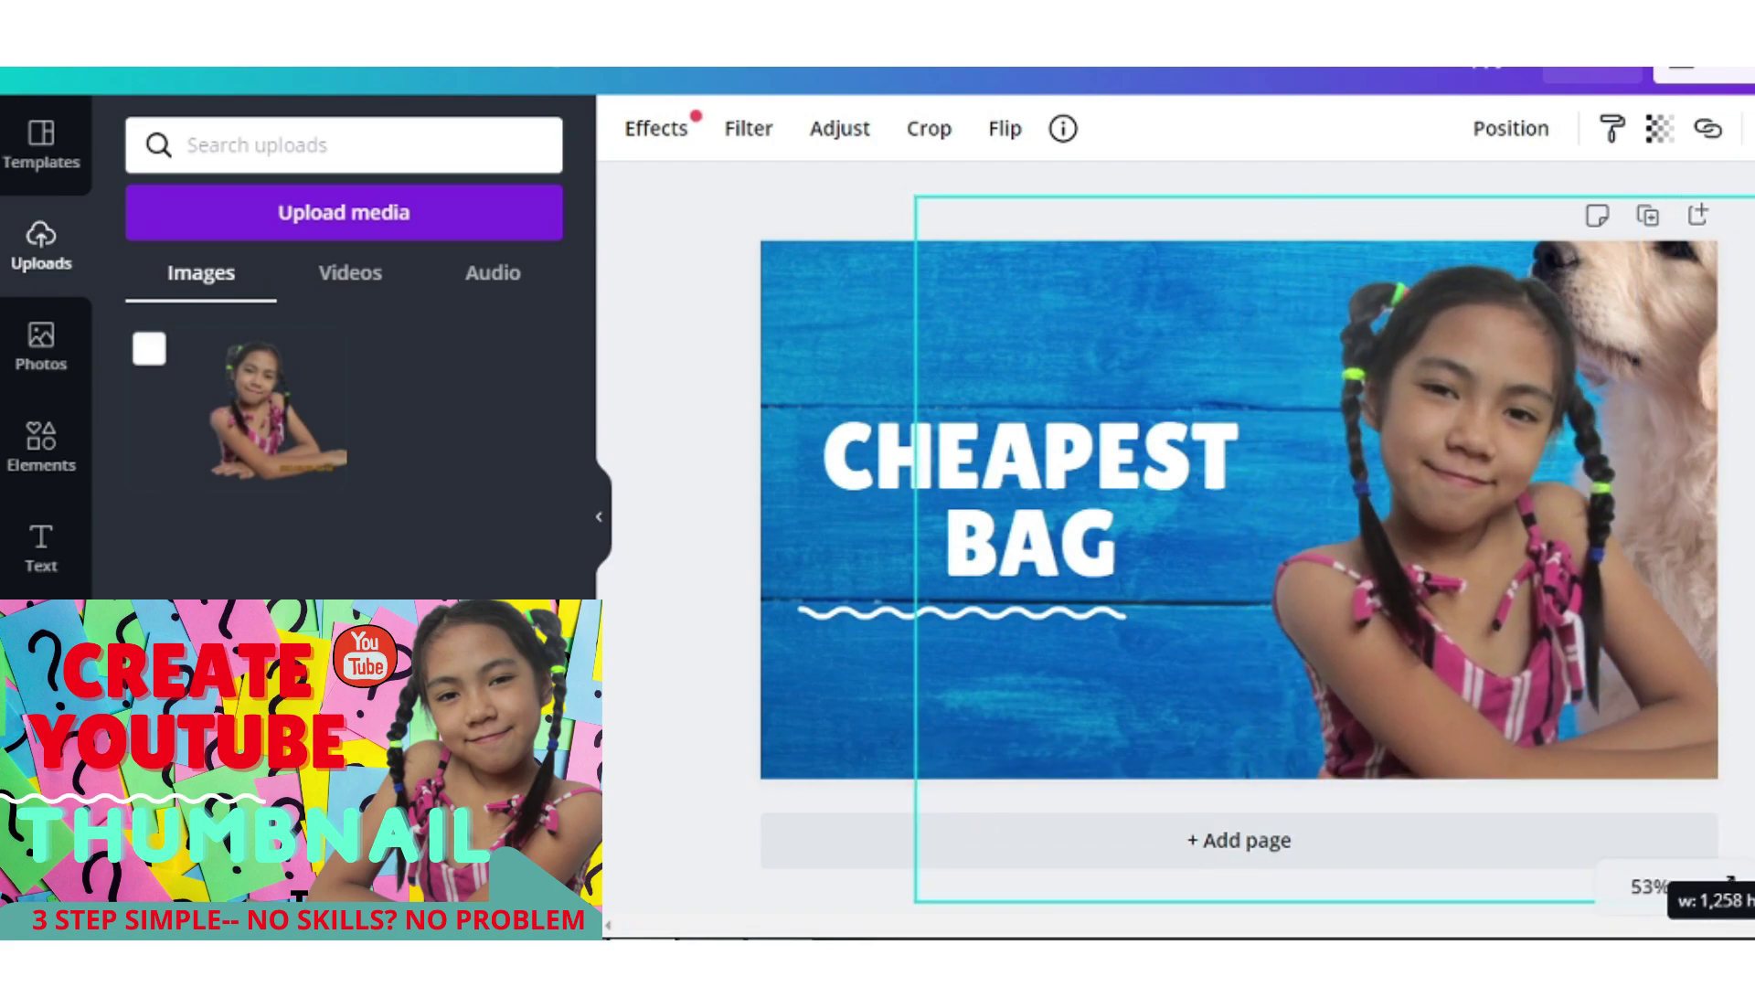
{"action": "left_click_drag", "start_coordinate": [1504, 691], "coordinate": [1426, 678]}
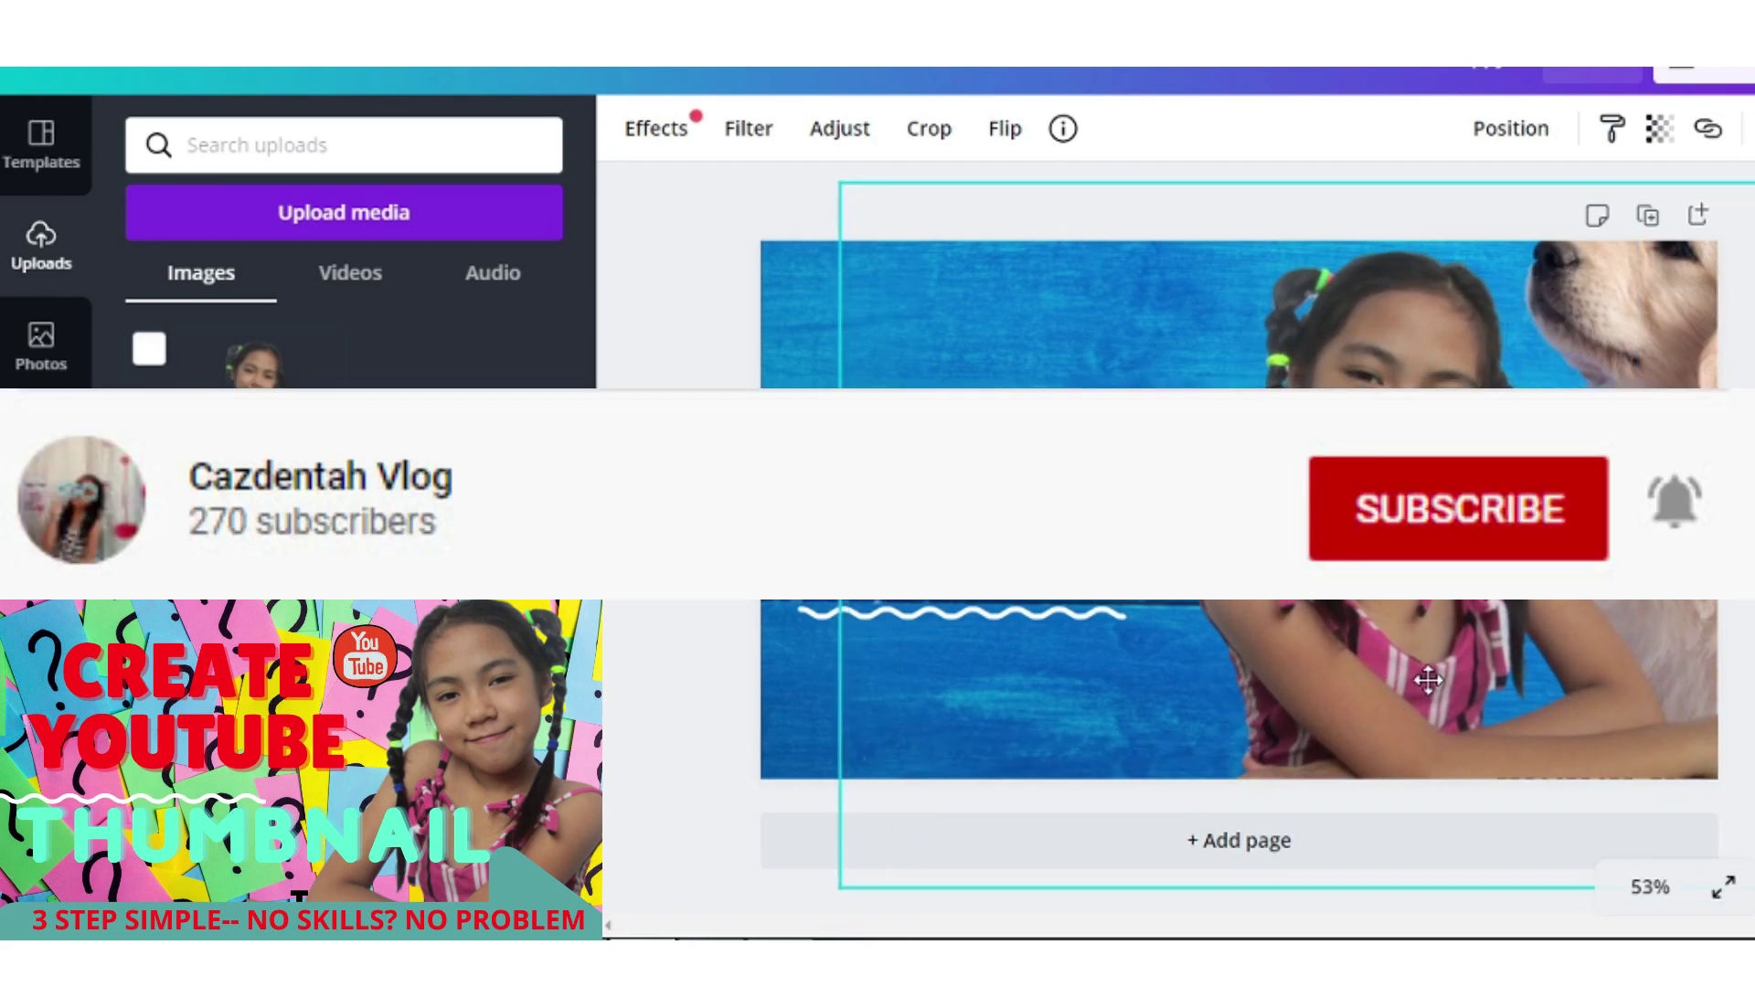
Deselect the girl and add the Notepad note 'center i like dog so leave it'.
{"action": "key", "text": "Escape"}
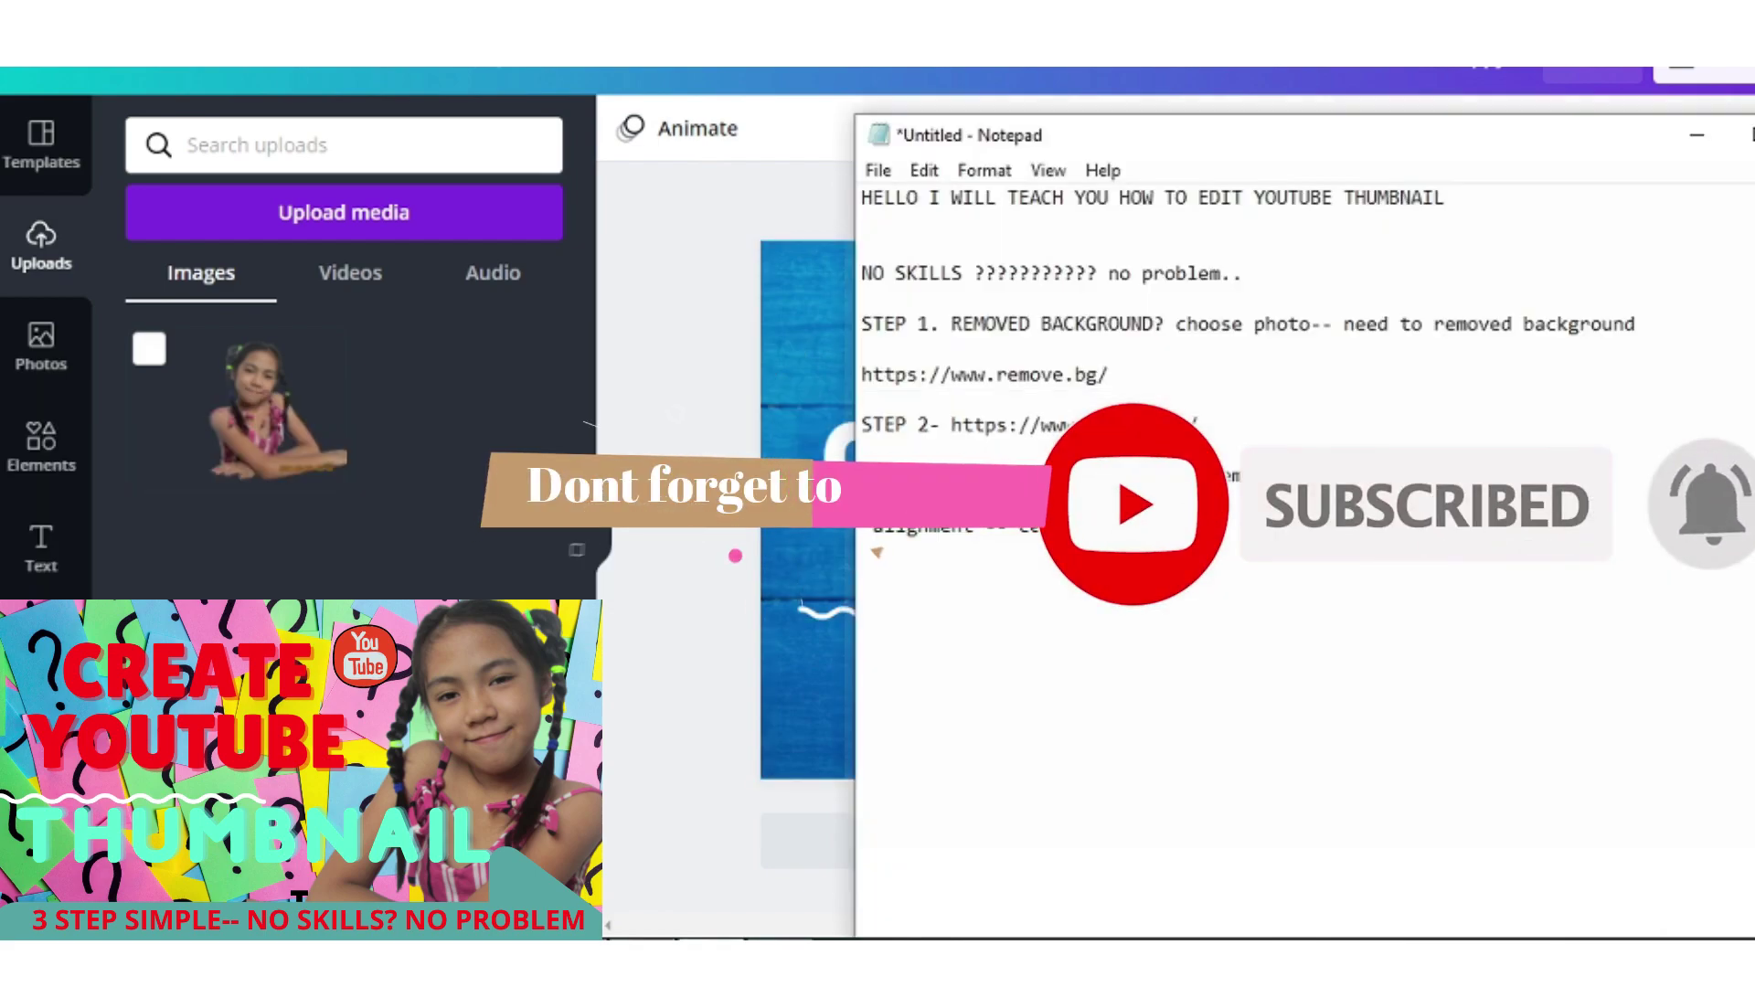
{"action": "type", "text": "o s"}
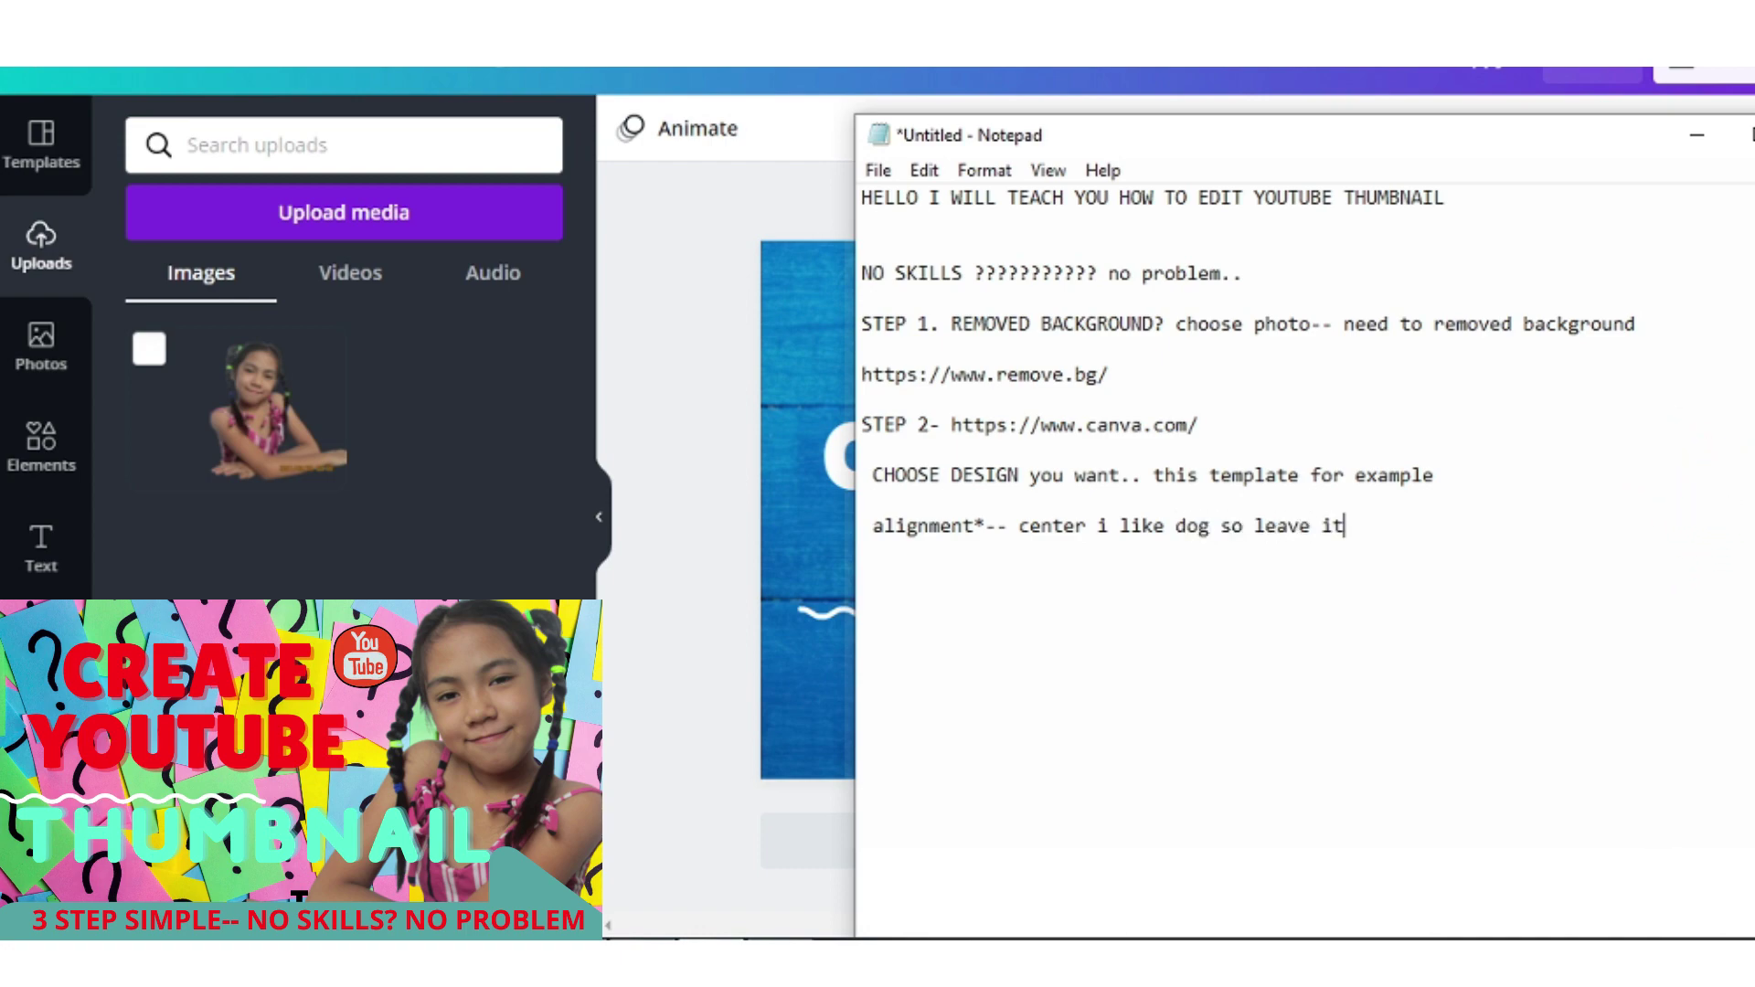
{"action": "type", "text": " there.. anyway you can choose"}
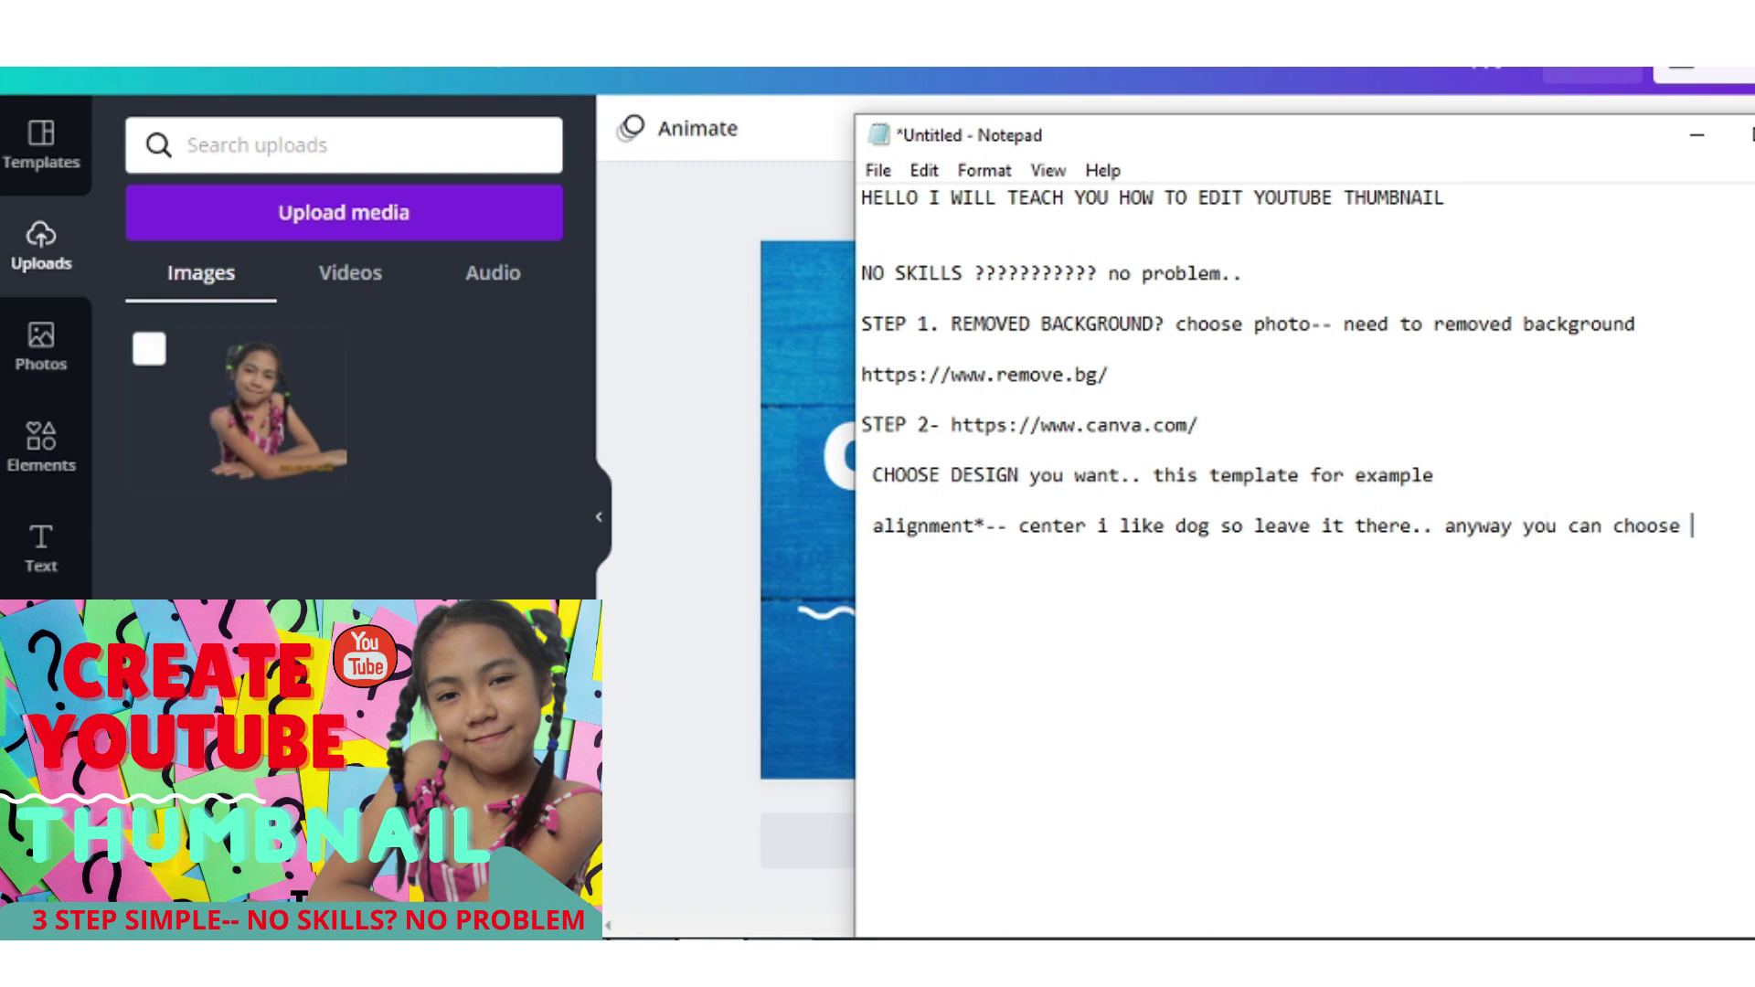
{"action": "type", "text": "template"}
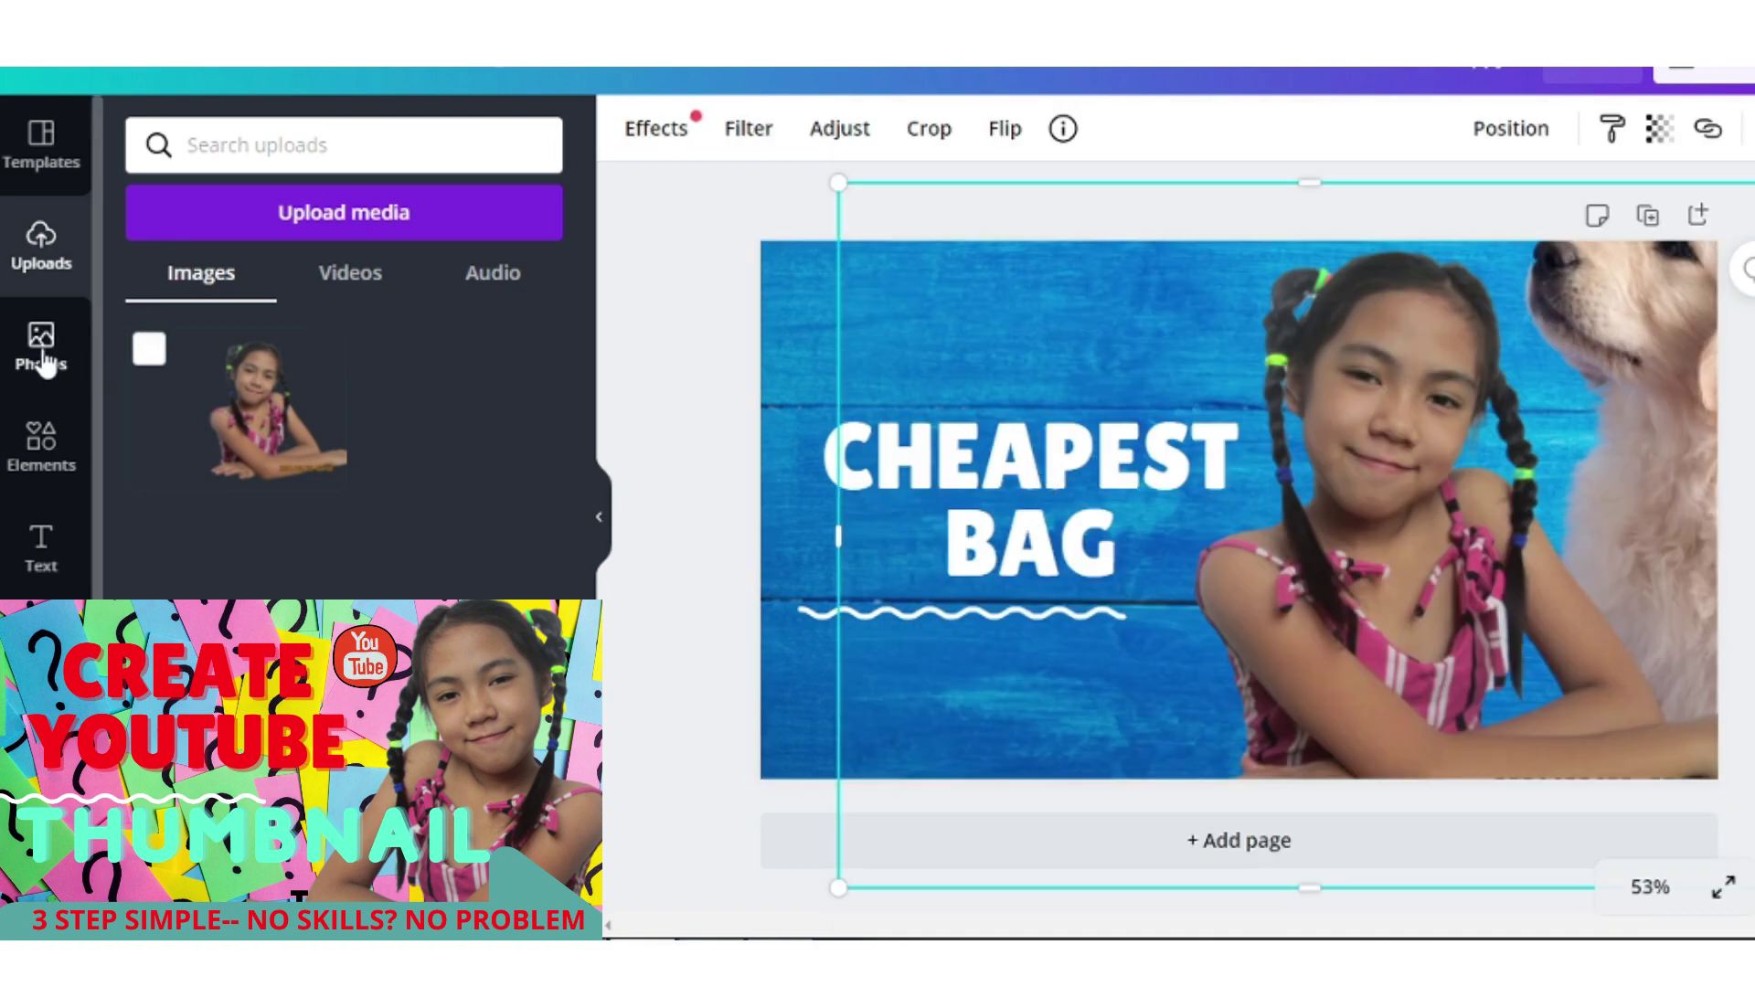
Search Canva stock photos for 'bag', then switch the search to 'question mark'.
{"action": "left_click", "coordinate": [44, 360]}
{"action": "left_click", "coordinate": [252, 146]}
{"action": "type", "text": "bag"}
{"action": "key", "text": "Return"}
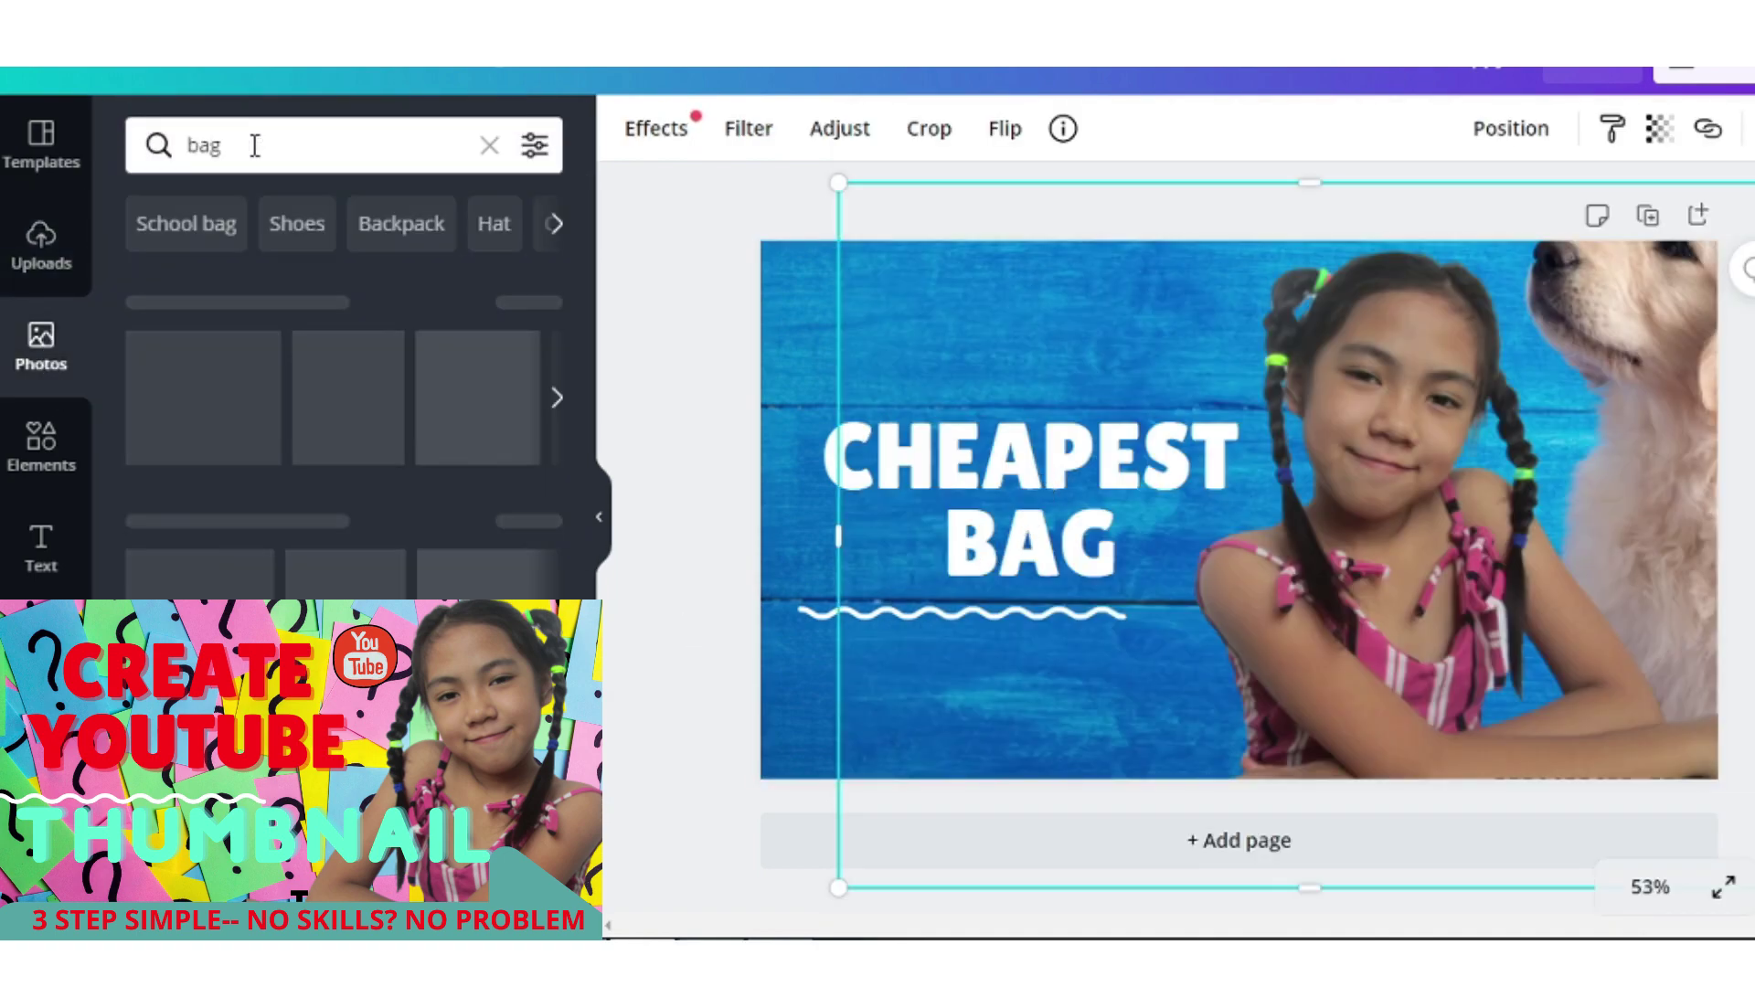
{"action": "scroll", "coordinate": [393, 366], "scroll_direction": "down", "scroll_amount": 3}
{"action": "left_click", "coordinate": [220, 145]}
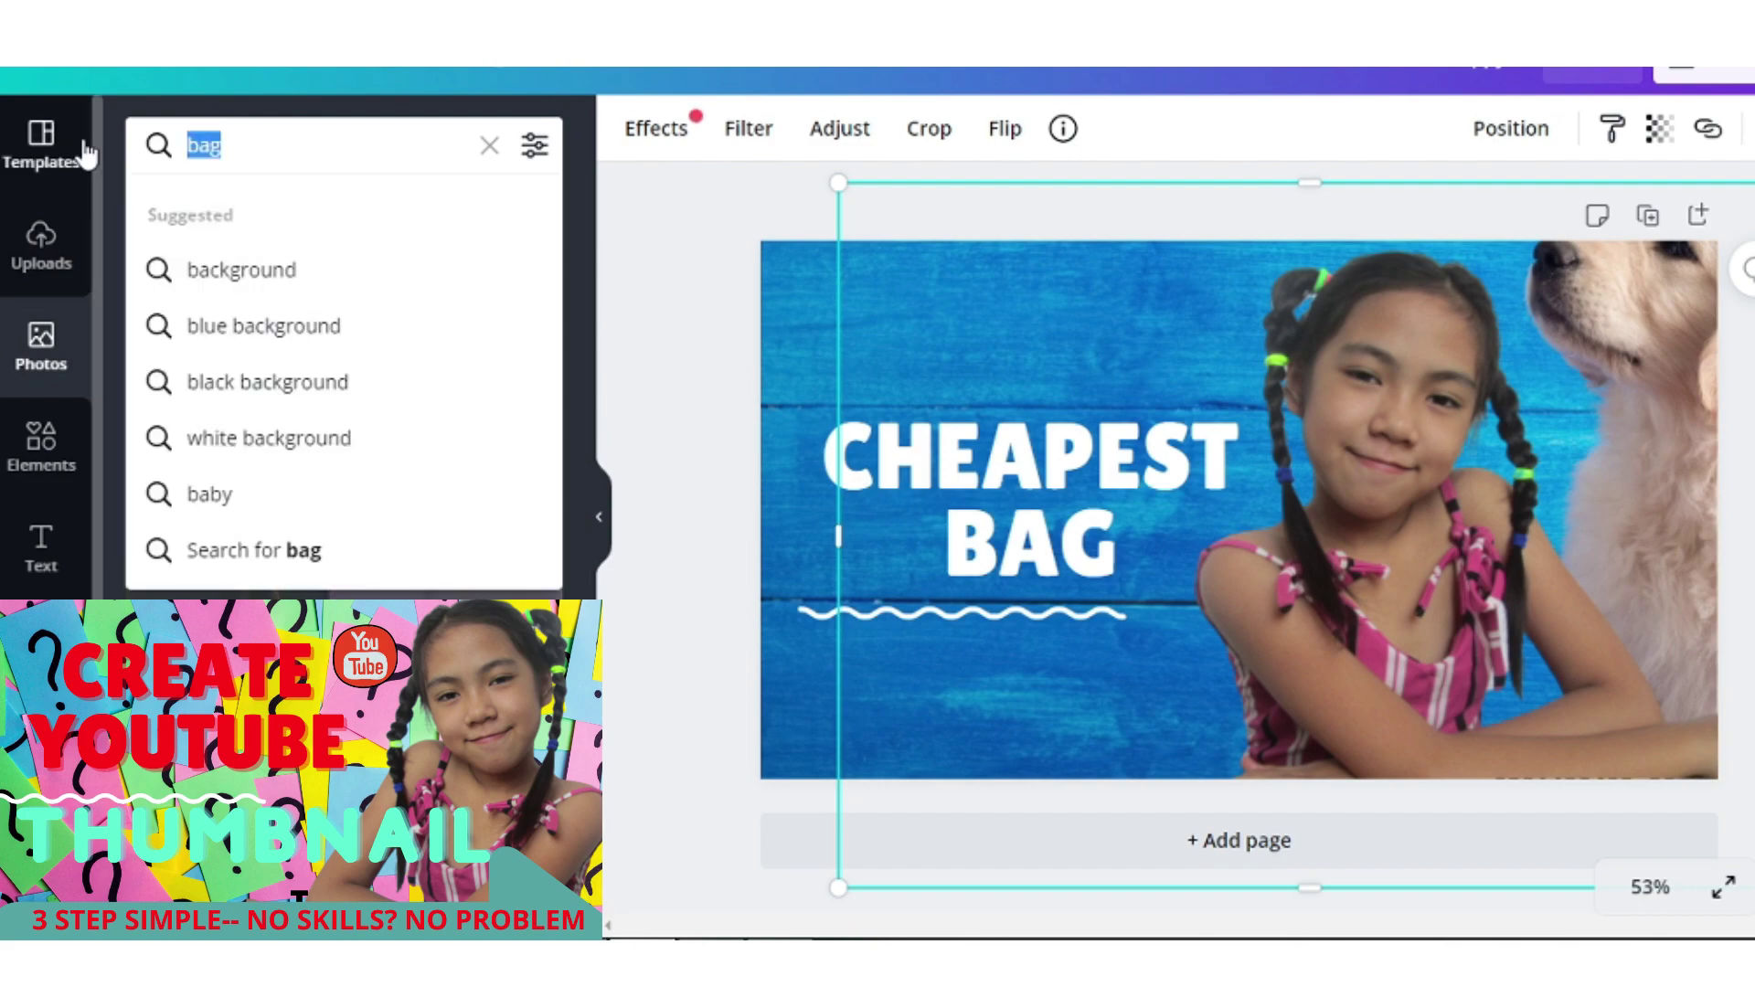
{"action": "type", "text": "question ma"}
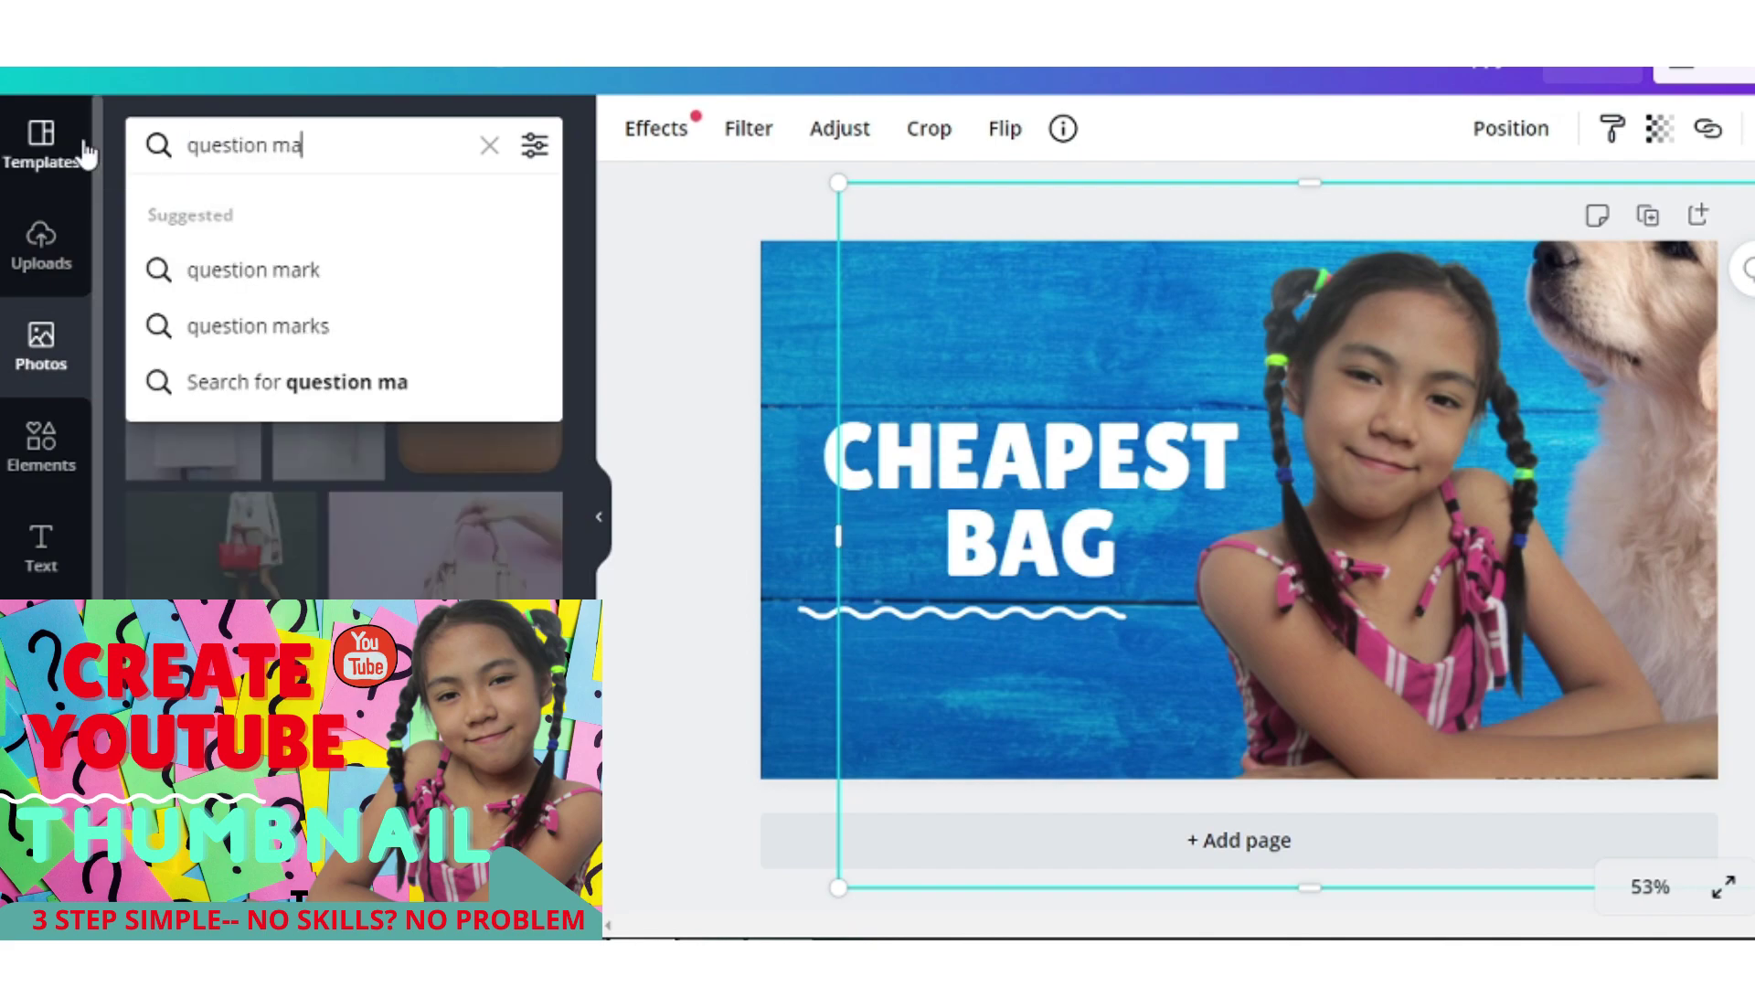
{"action": "type", "text": "rk"}
{"action": "key", "text": "Return"}
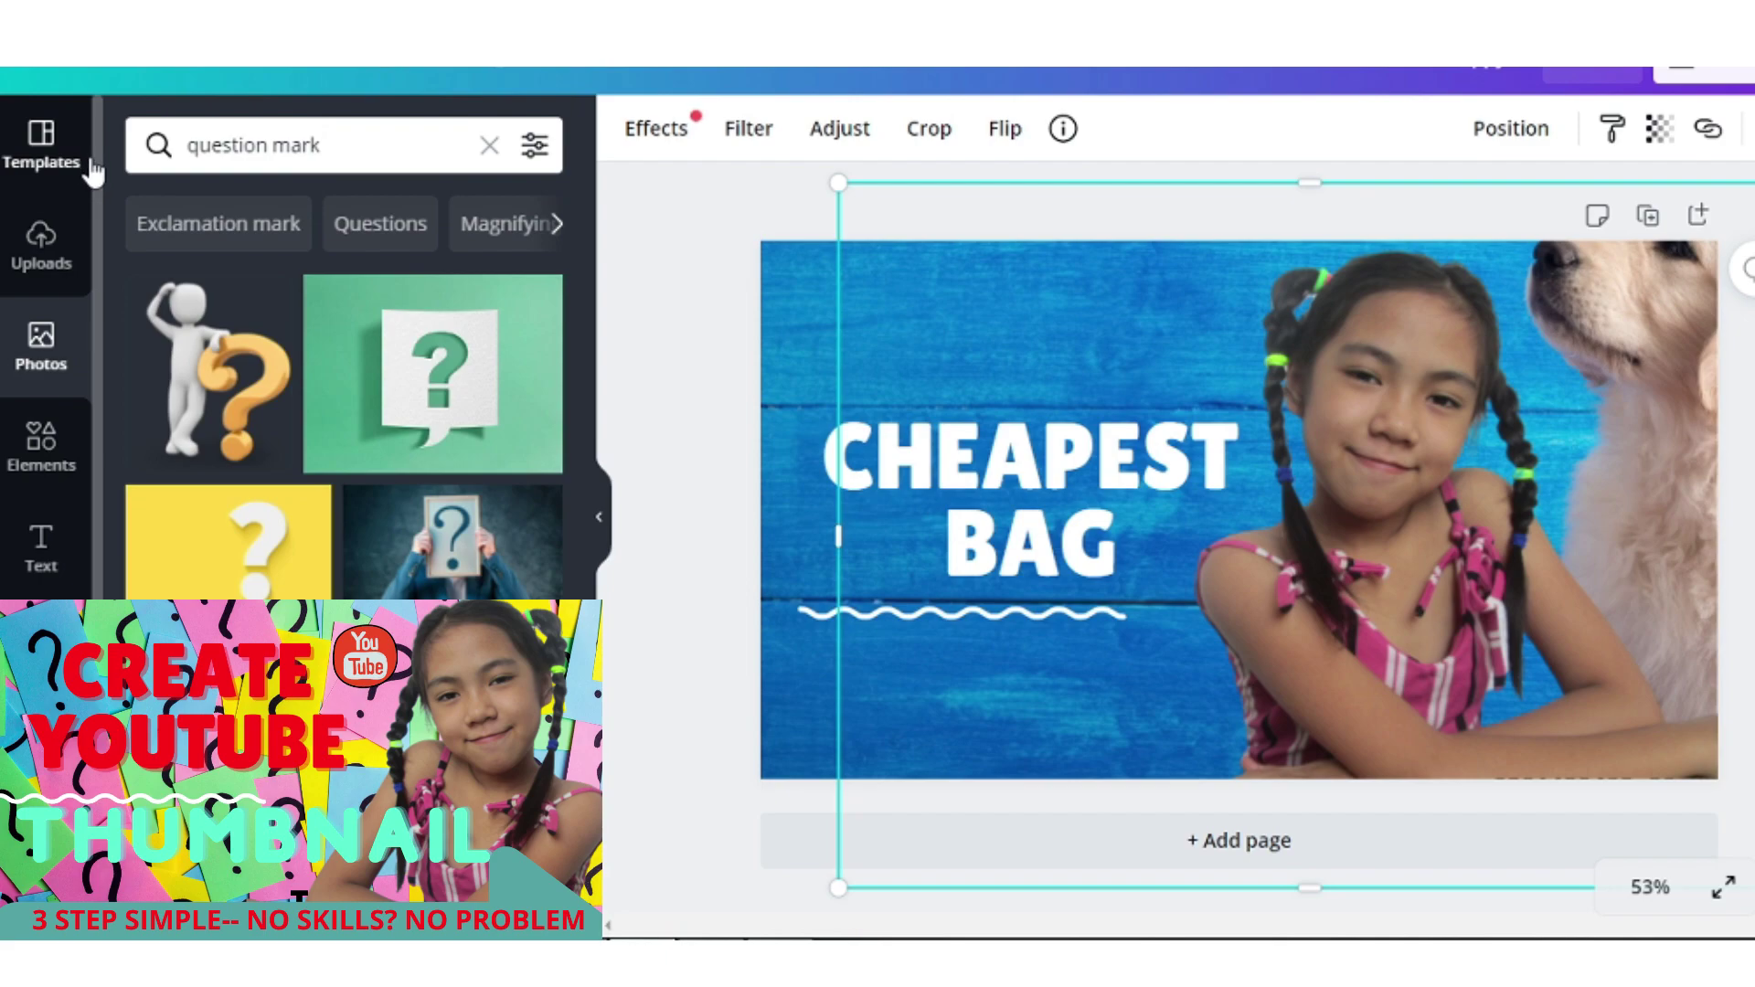
Add the 3D man with question mark photo, shrink it, and place it left beside BAG.
{"action": "left_click", "coordinate": [275, 442]}
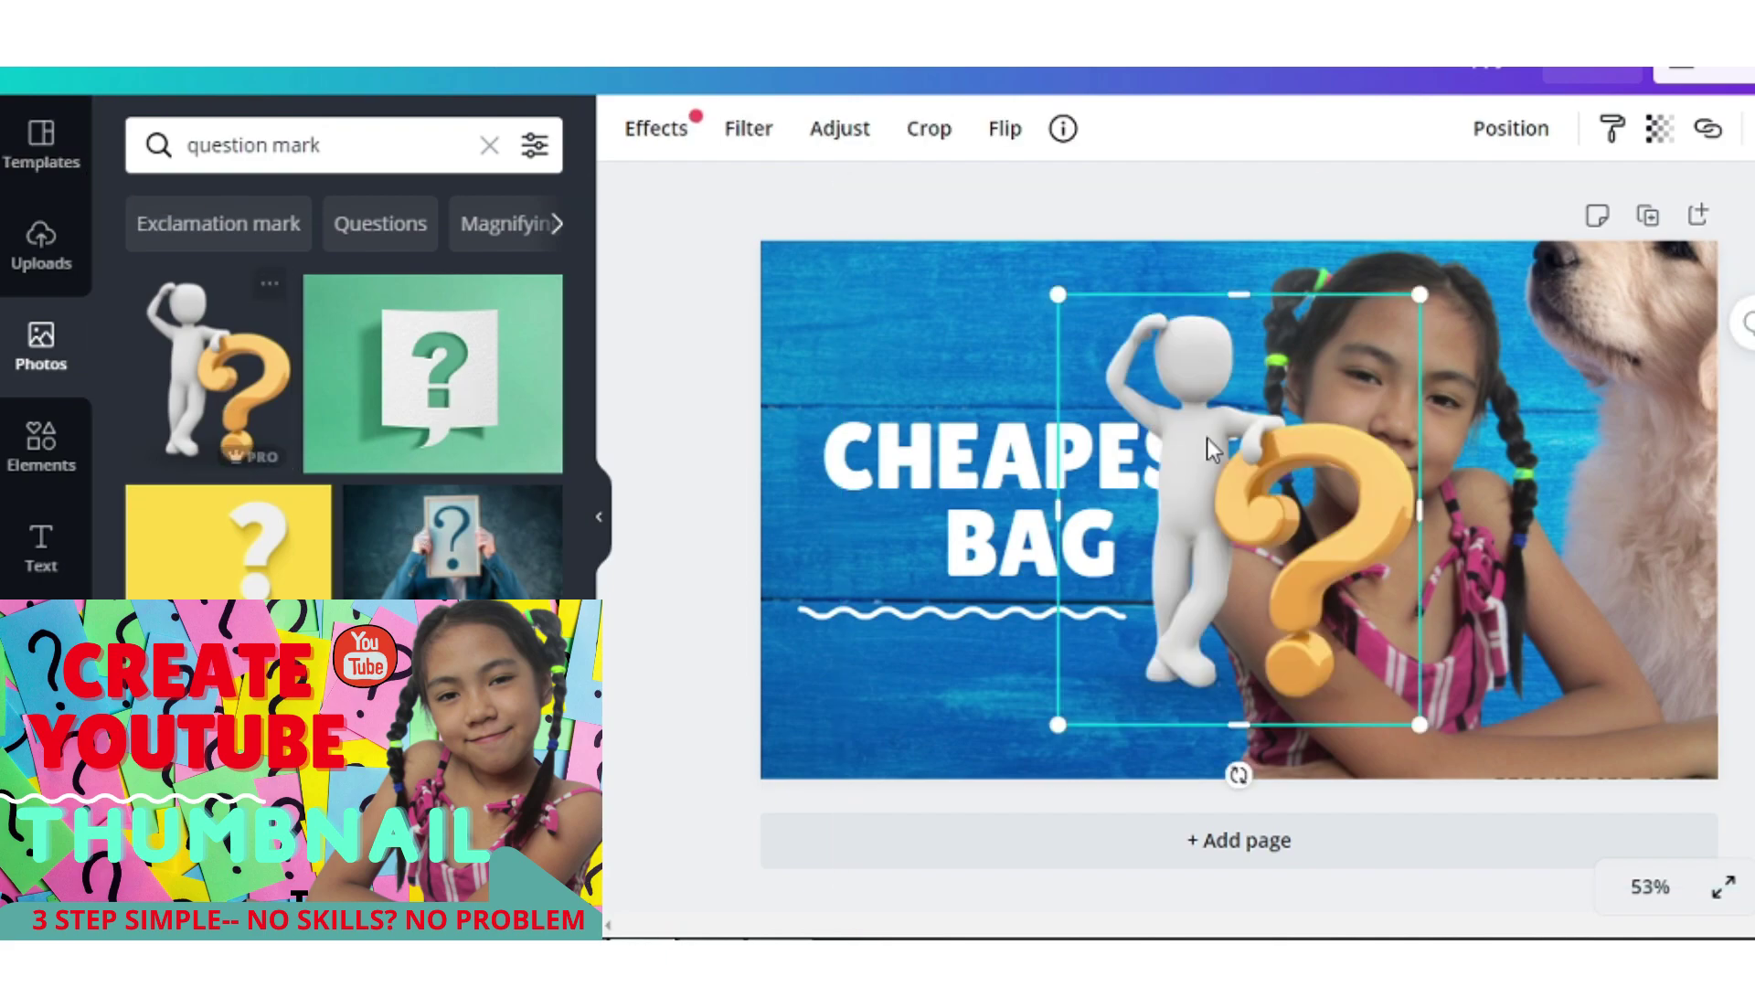
{"action": "left_click_drag", "start_coordinate": [1239, 512], "coordinate": [1263, 532]}
{"action": "left_click_drag", "start_coordinate": [1443, 314], "coordinate": [1297, 494]}
{"action": "left_click_drag", "start_coordinate": [1200, 615], "coordinate": [880, 612]}
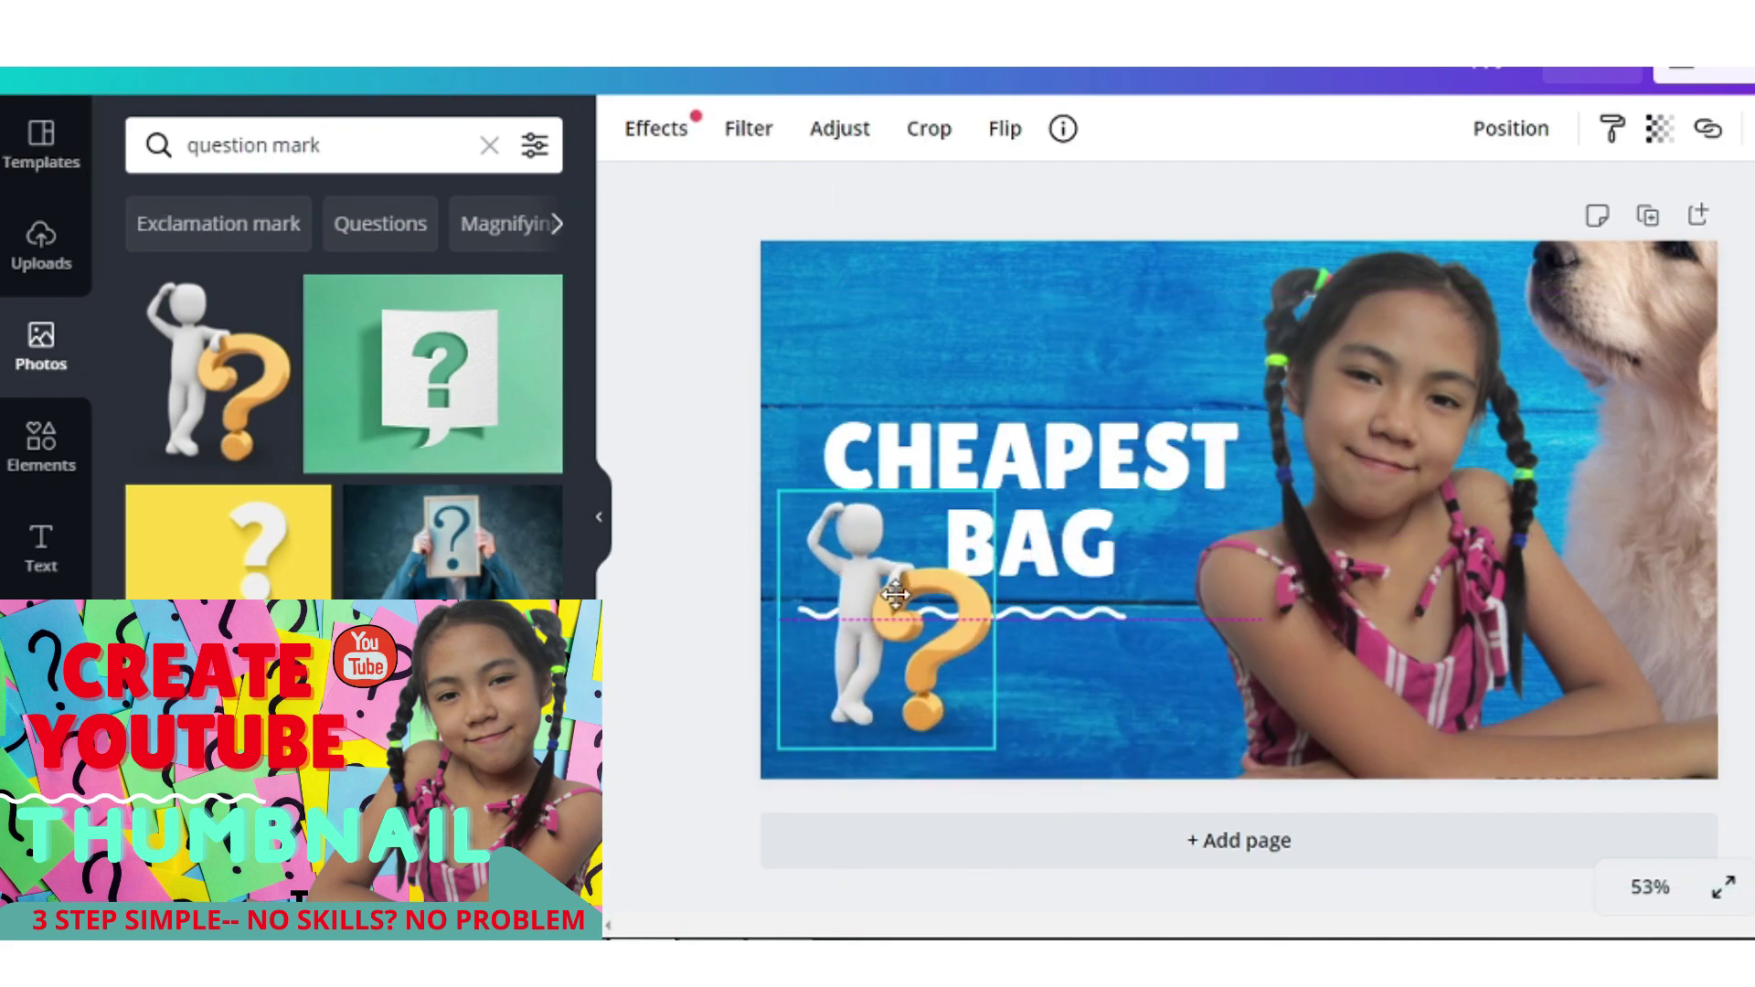
{"action": "key", "text": "alt+Tab"}
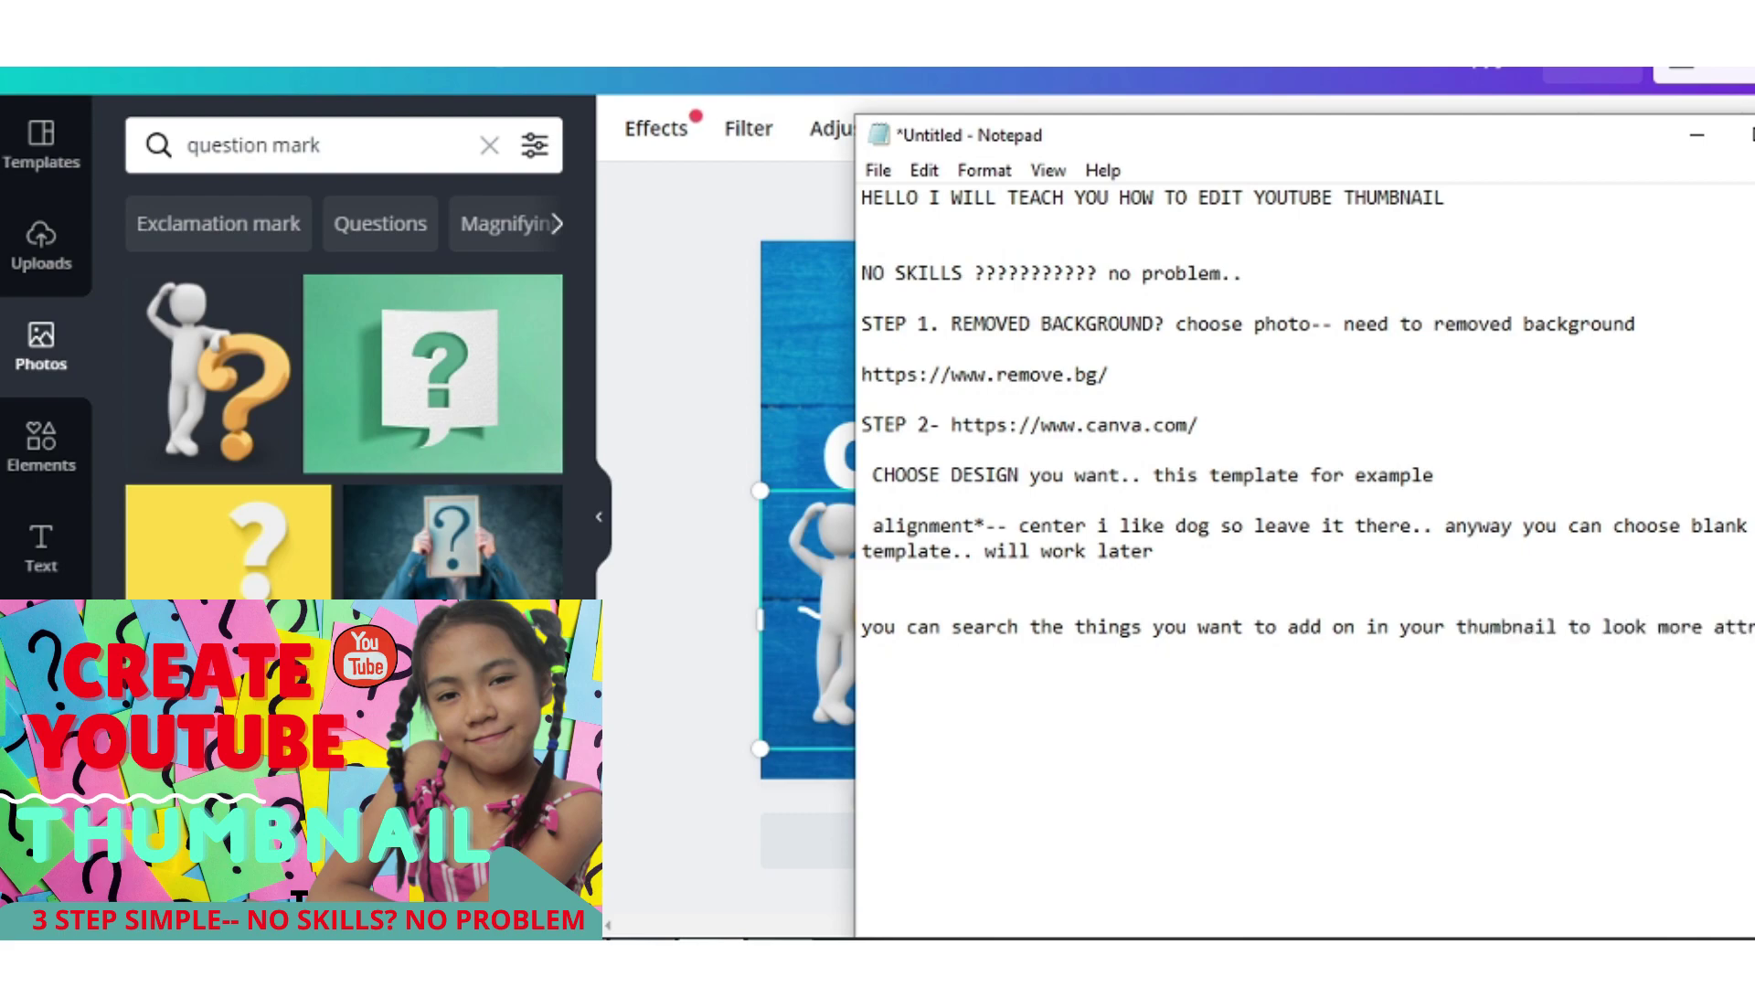
Finish the note ending 'attractive.. just sample only' and return to the Canva design.
{"action": "type", "text": "active.. just"}
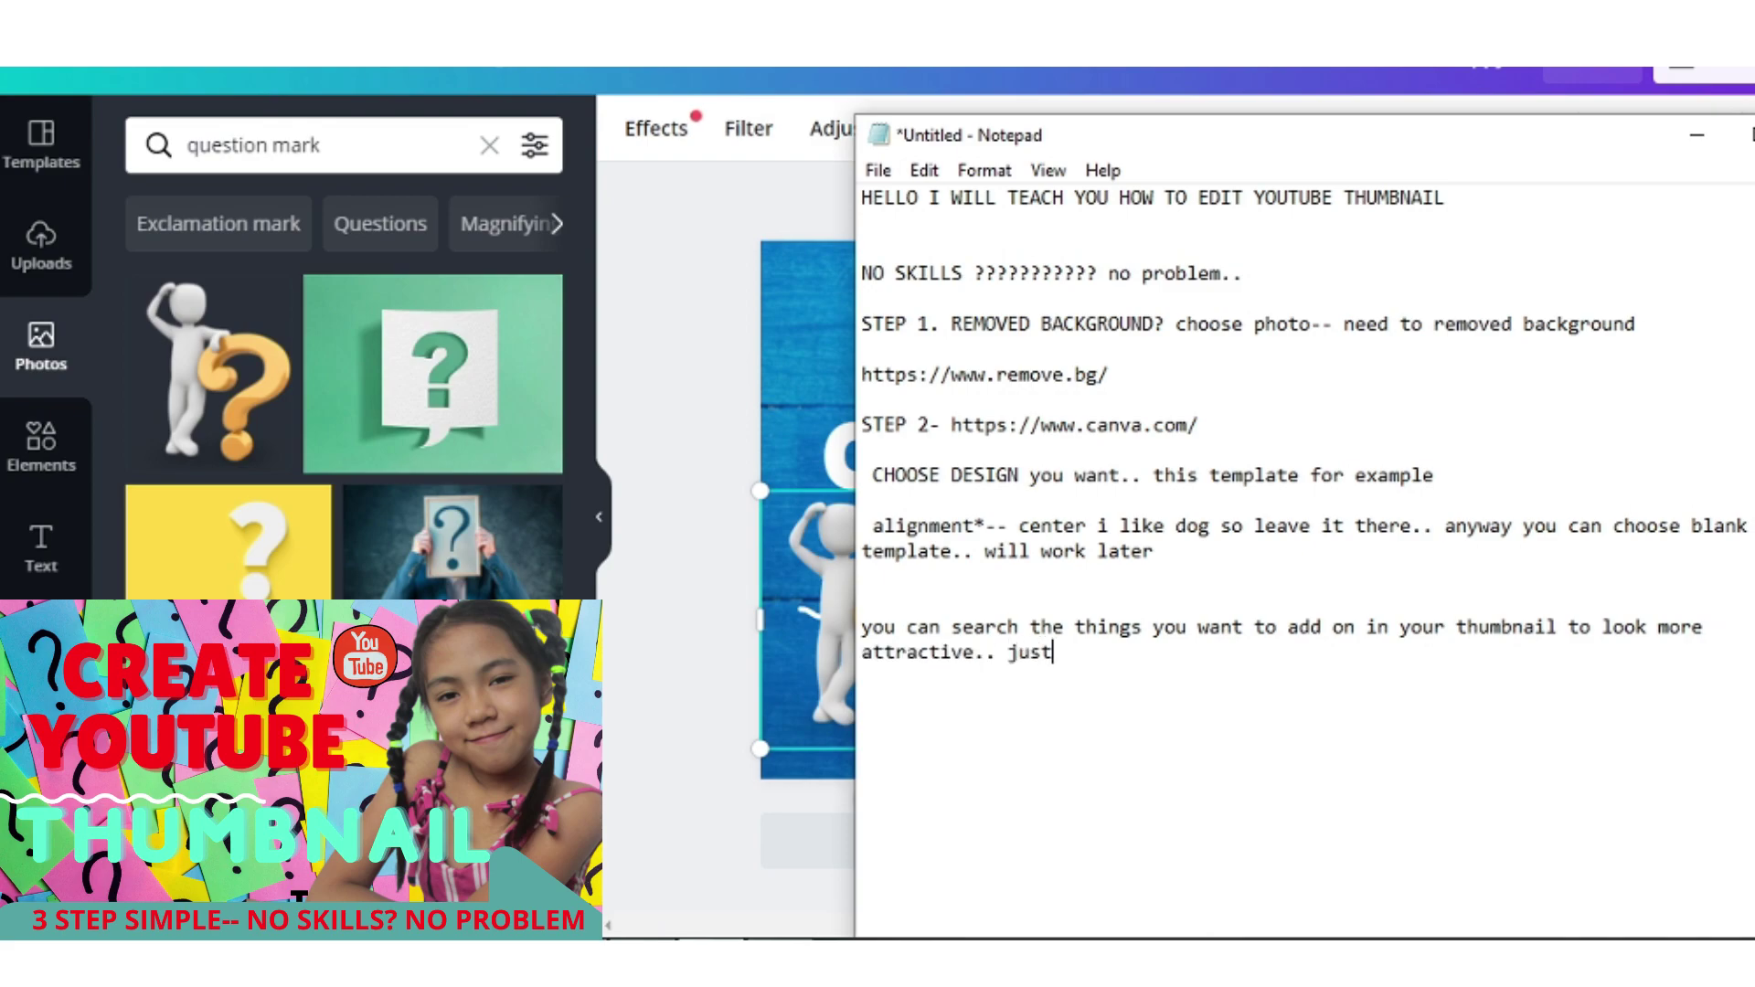
{"action": "type", "text": " samo"}
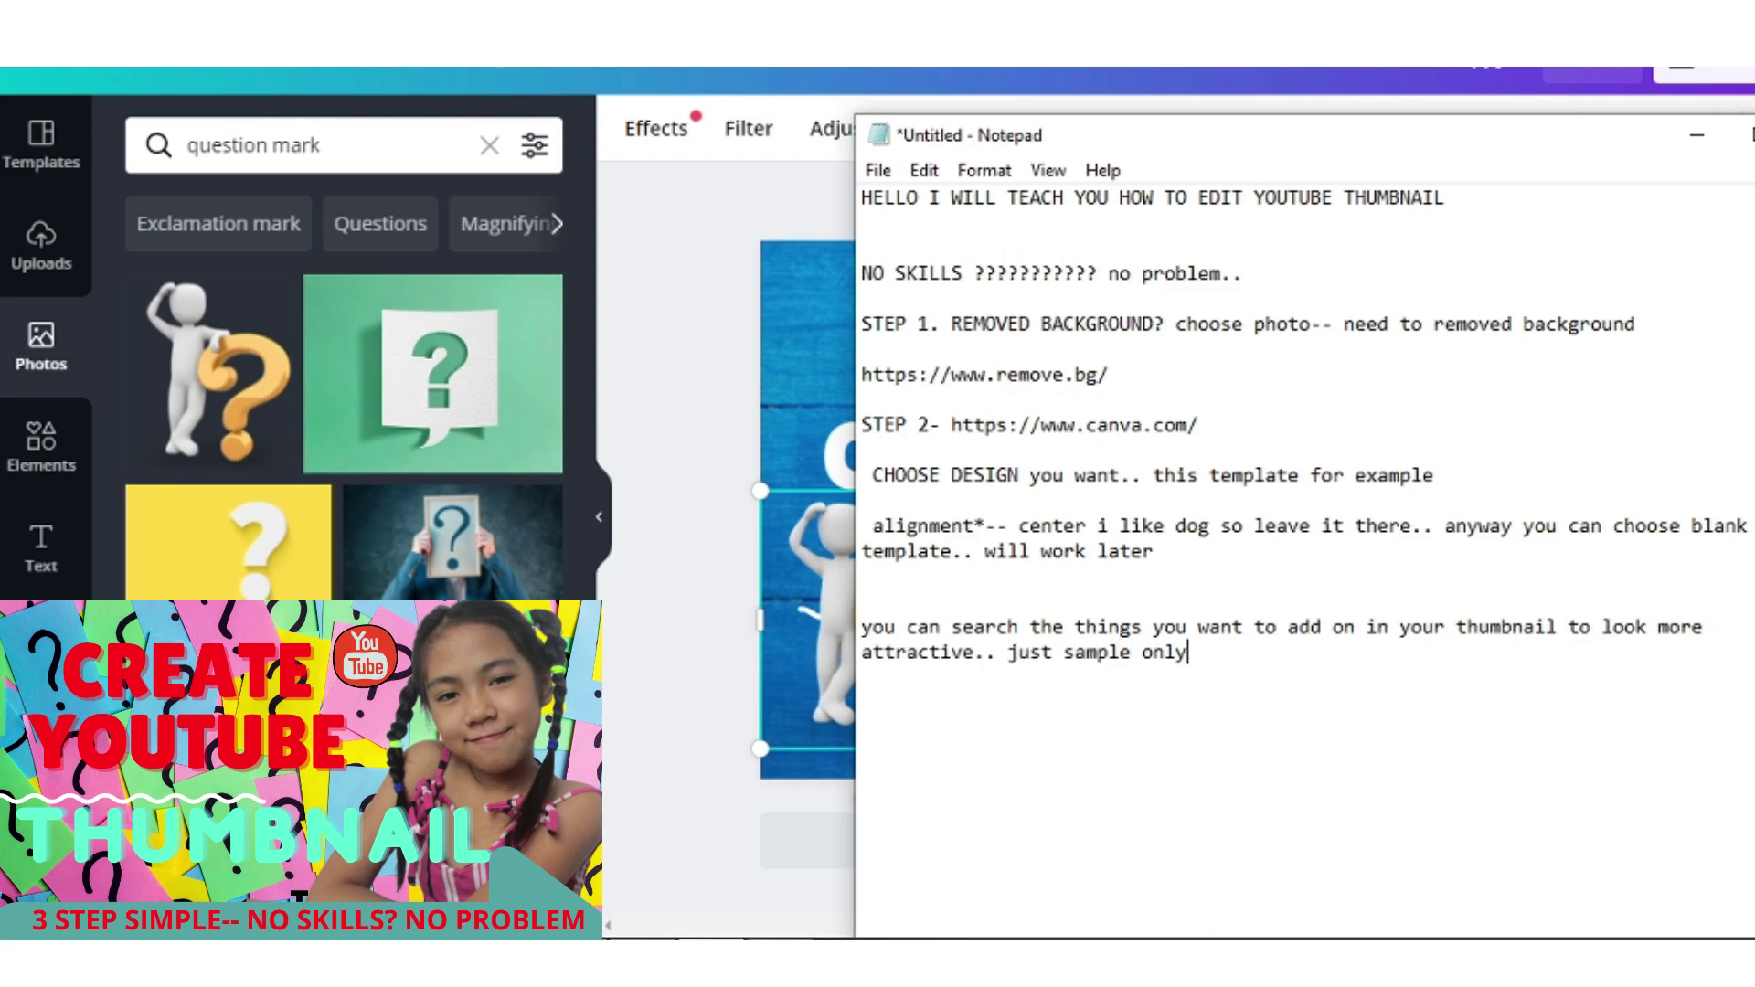
{"action": "left_click", "coordinate": [795, 847]}
{"action": "scroll", "coordinate": [1100, 729], "scroll_direction": "up", "scroll_amount": 5}
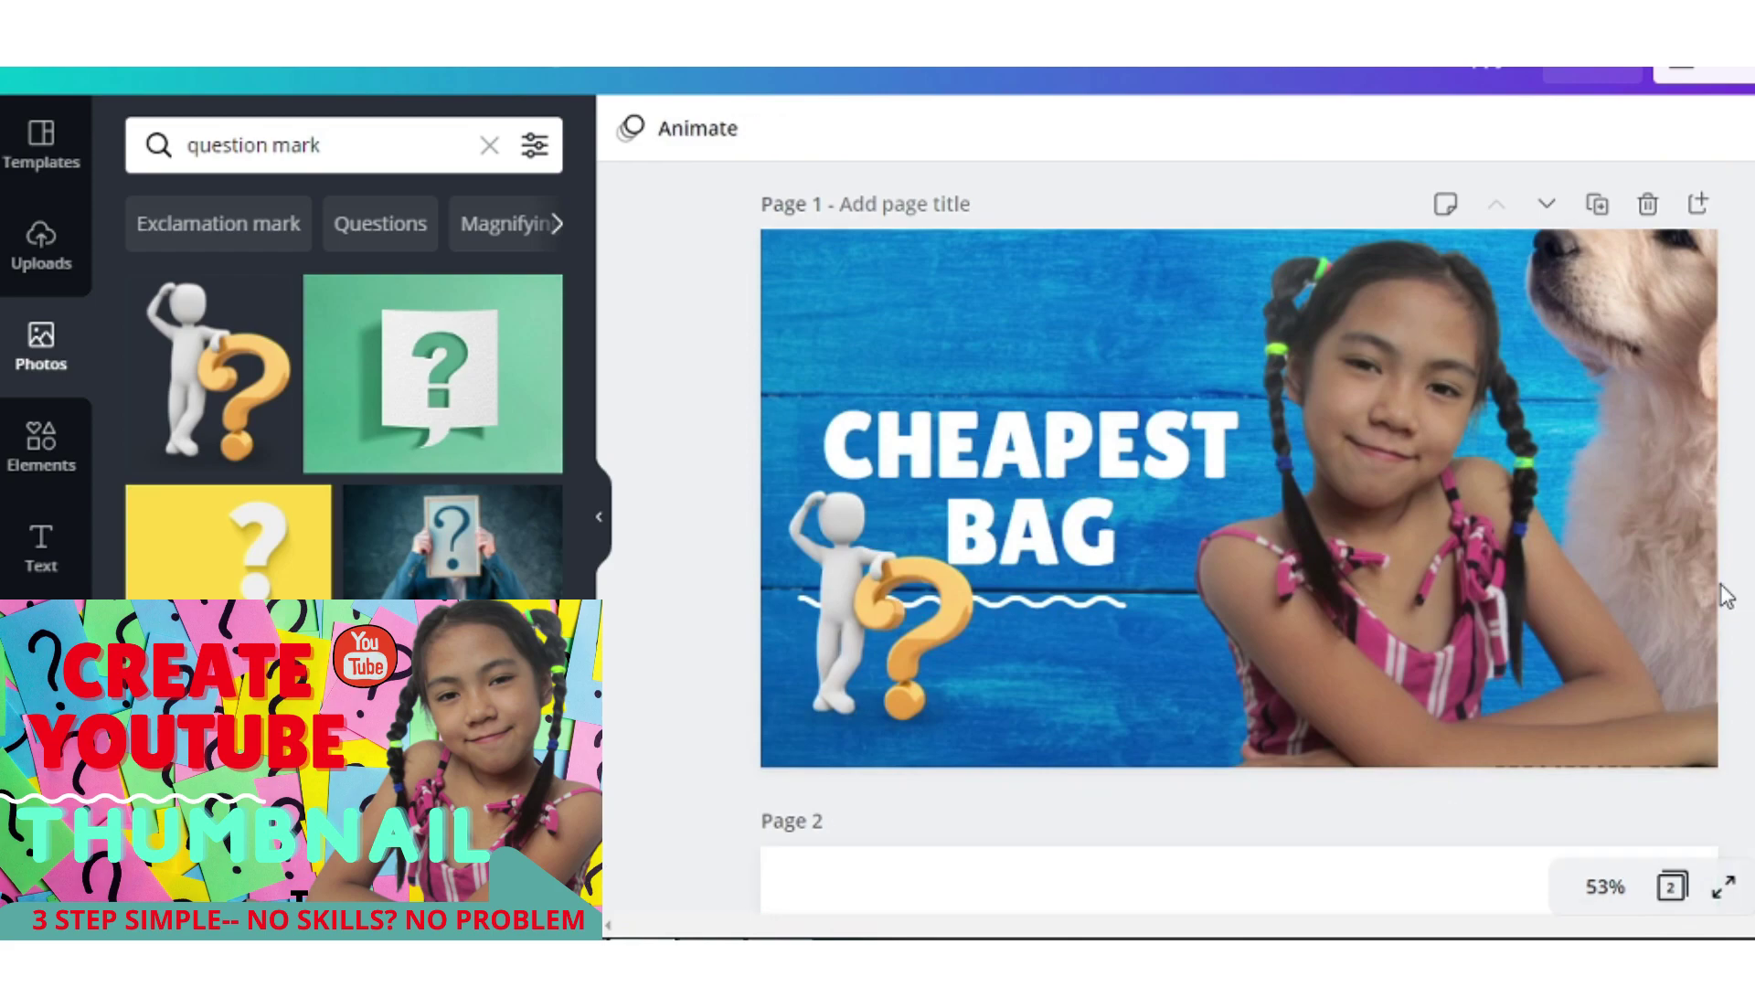
Download the design as a PNG at 2x size, 2560×1440 px.
{"action": "left_click", "coordinate": [387, 153]}
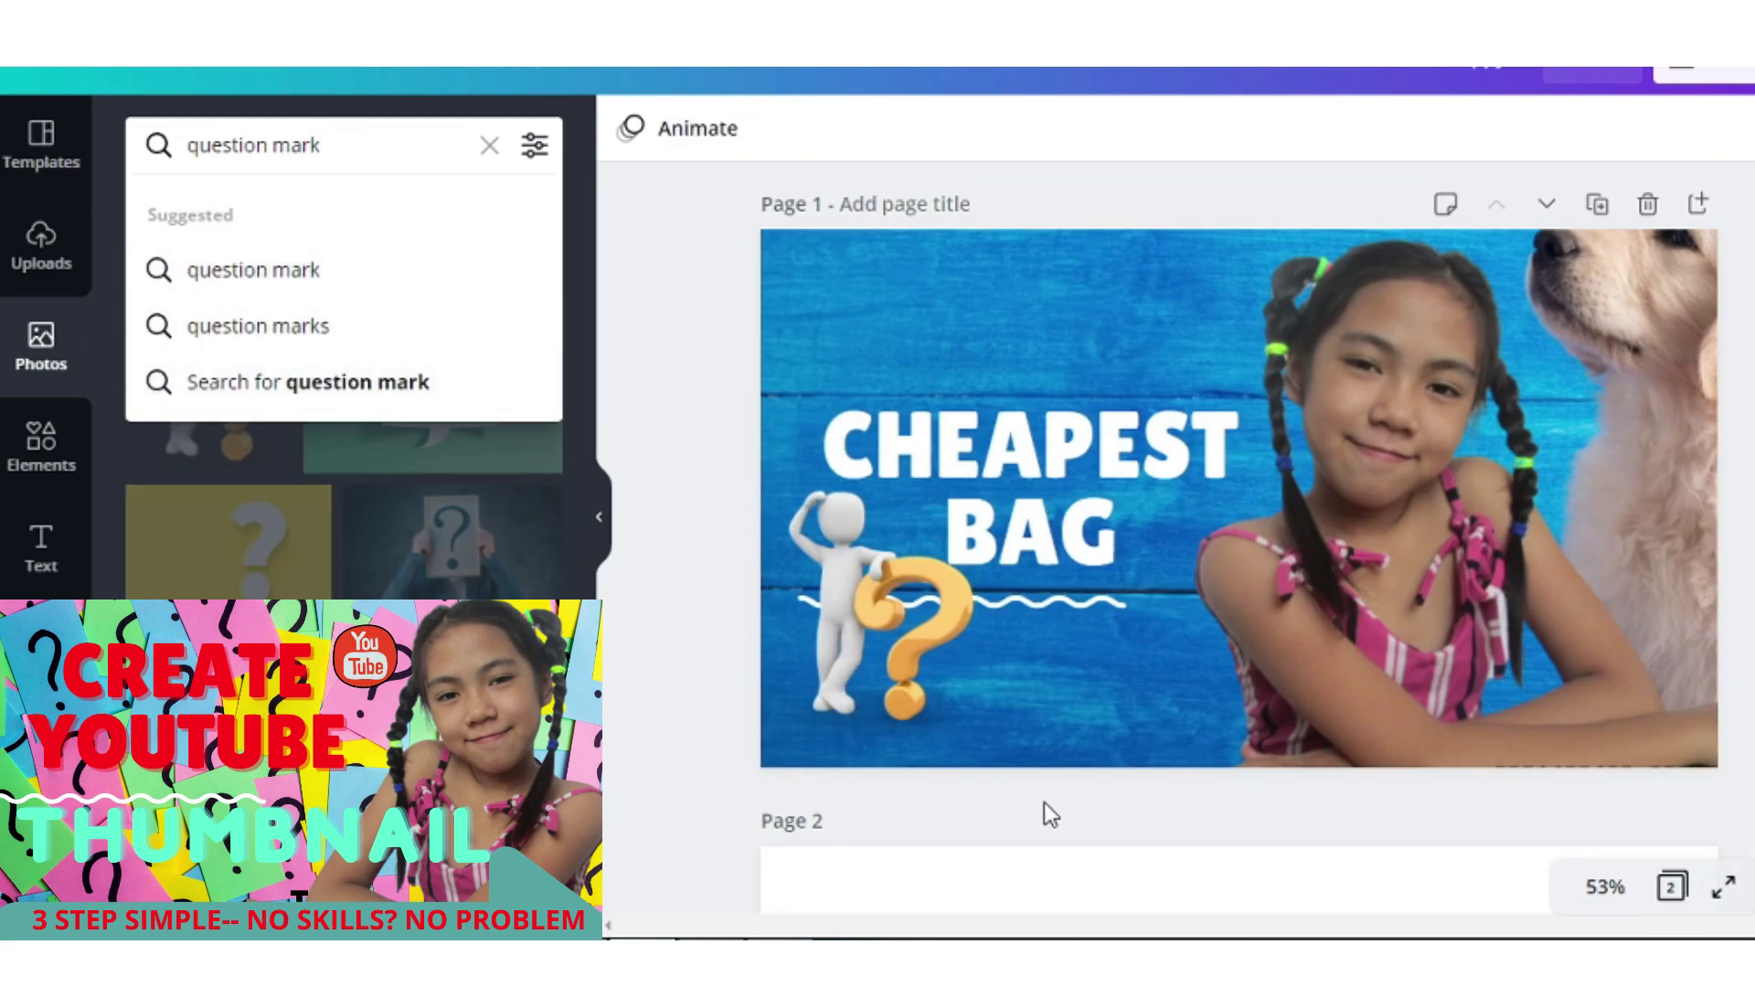
{"action": "key", "text": "Escape"}
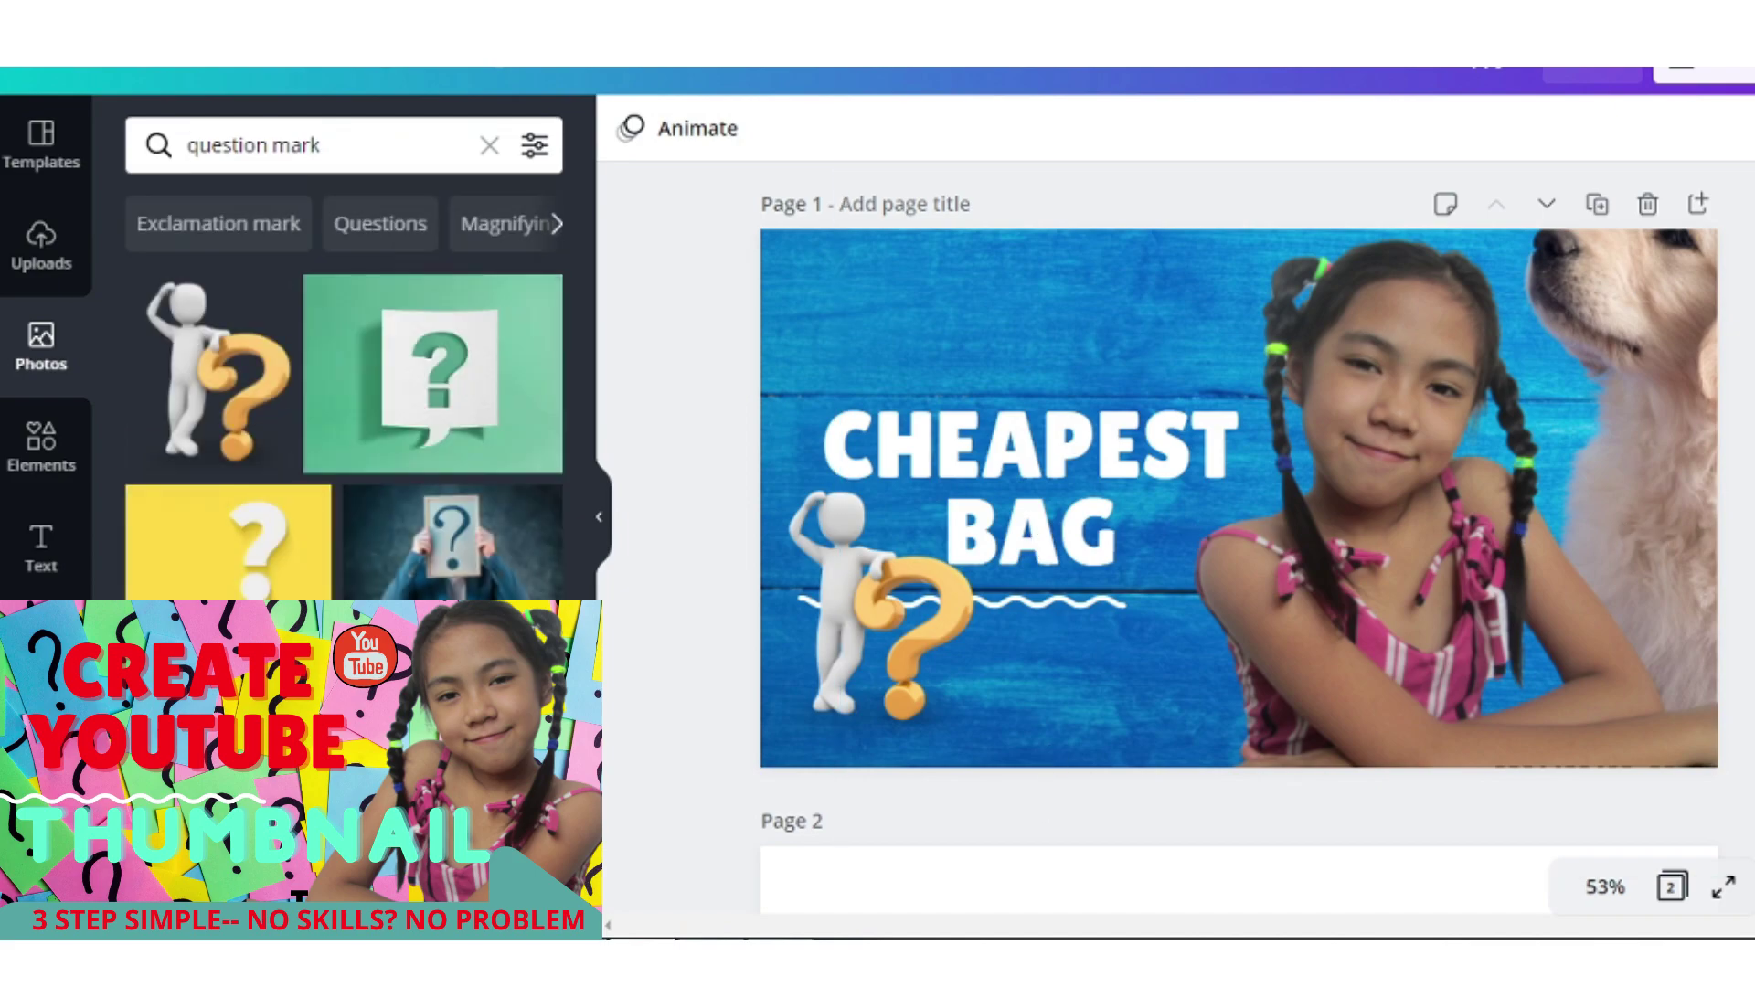
{"action": "key", "text": "alt+Tab"}
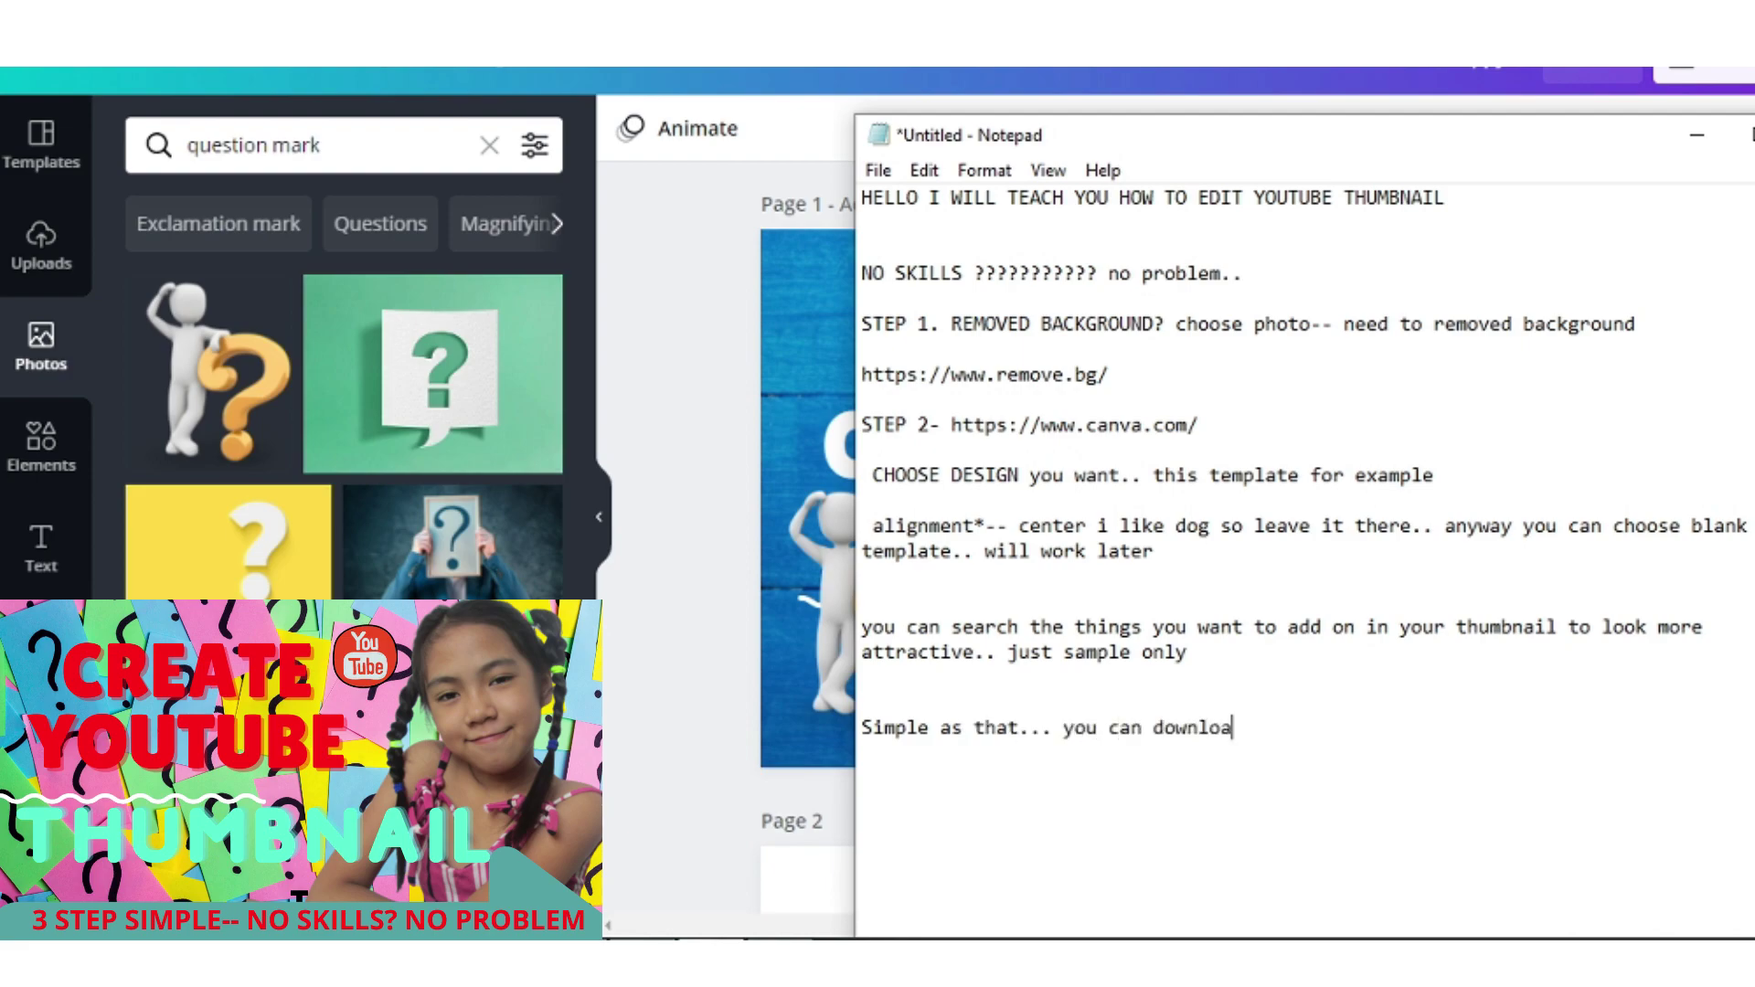
{"action": "left_click", "coordinate": [1696, 134]}
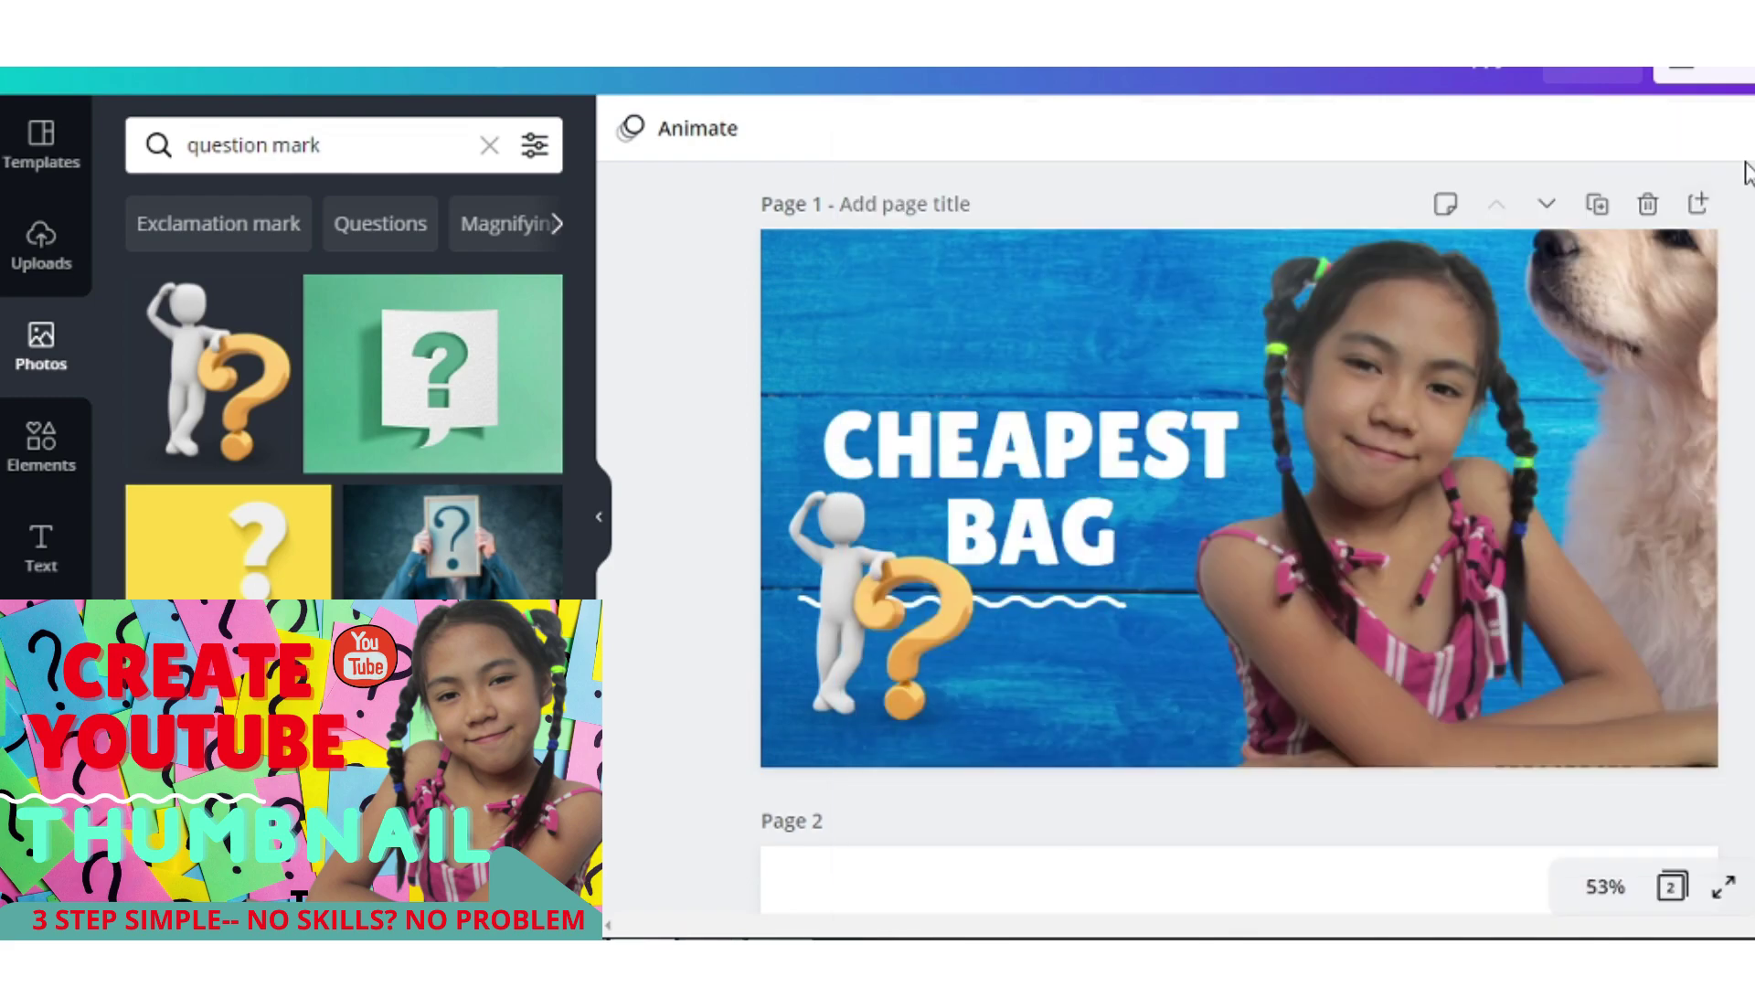
{"action": "left_click", "coordinate": [1690, 73]}
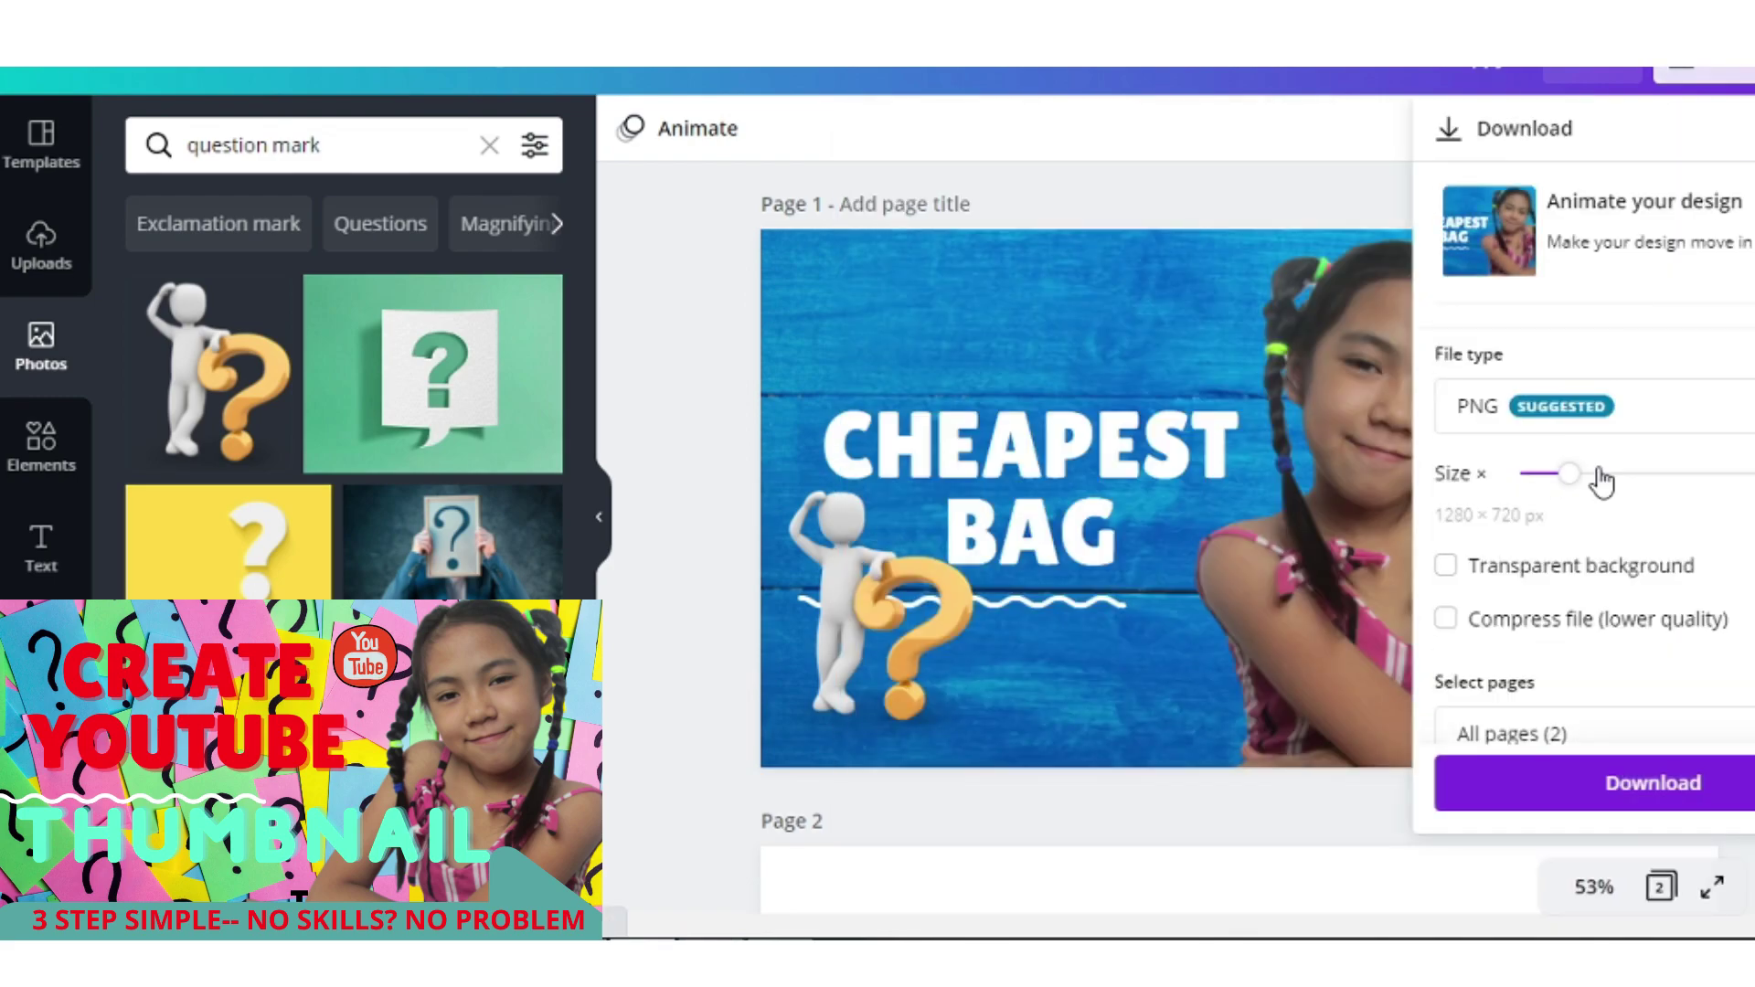
{"action": "left_click_drag", "start_coordinate": [1568, 472], "coordinate": [1663, 473]}
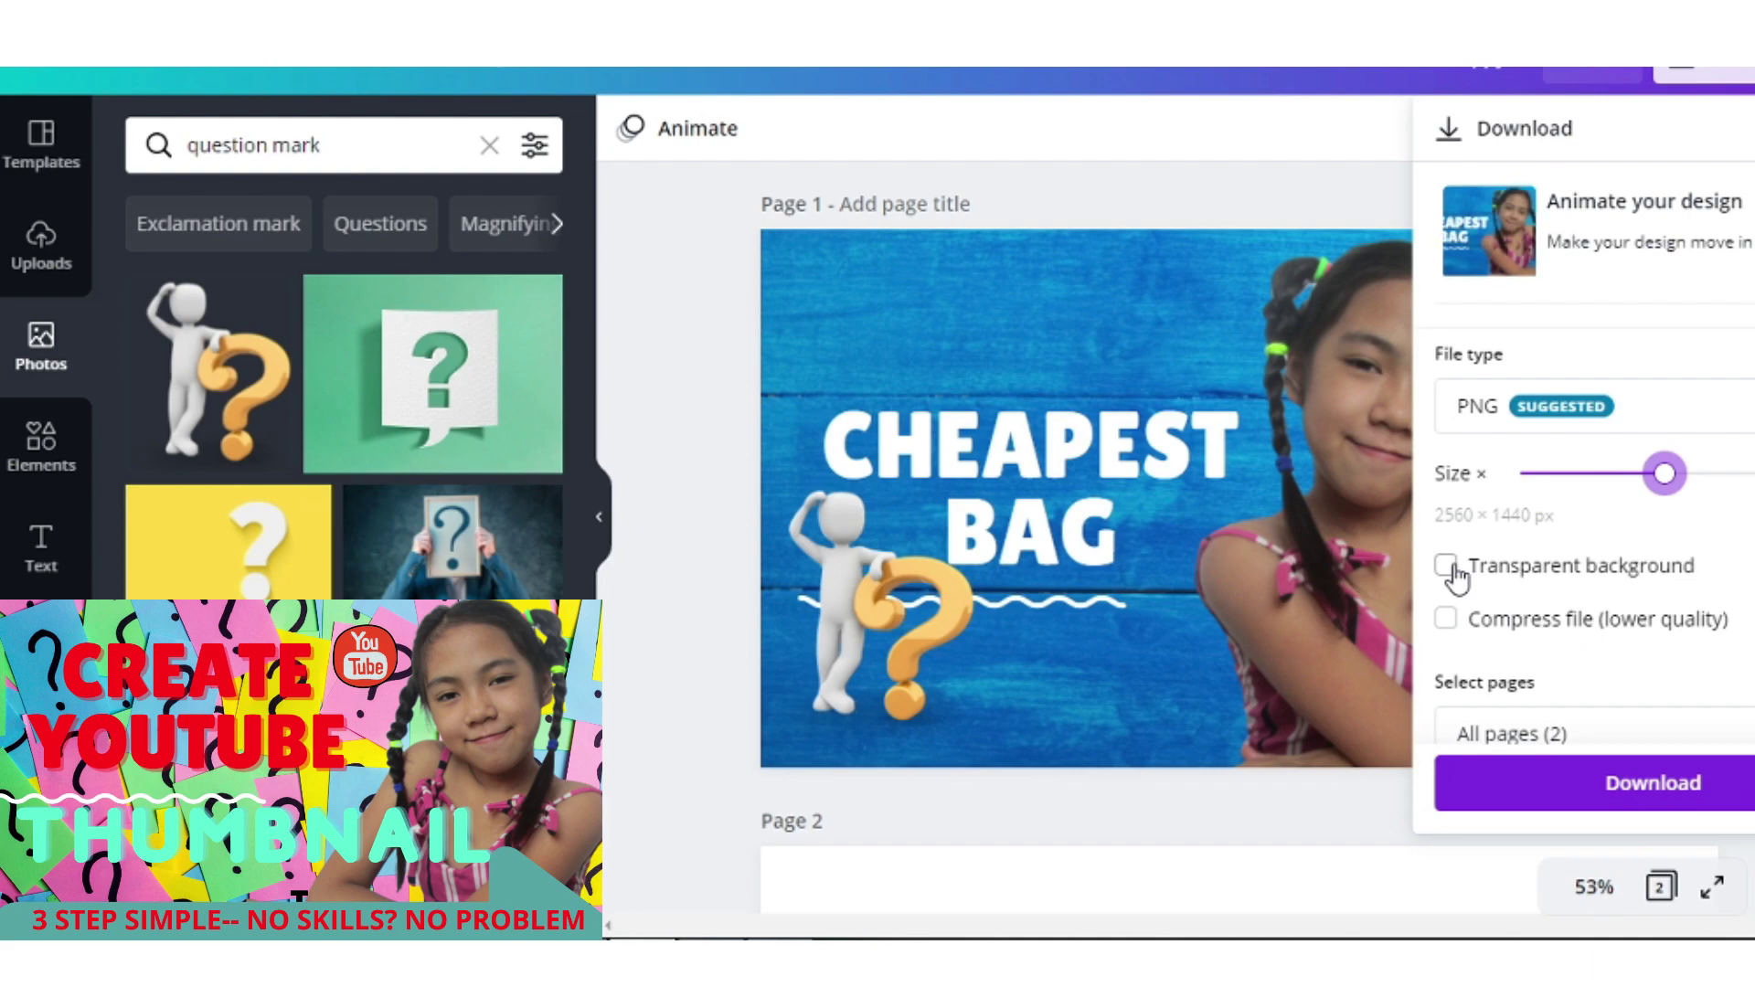
{"action": "left_click", "coordinate": [1702, 788]}
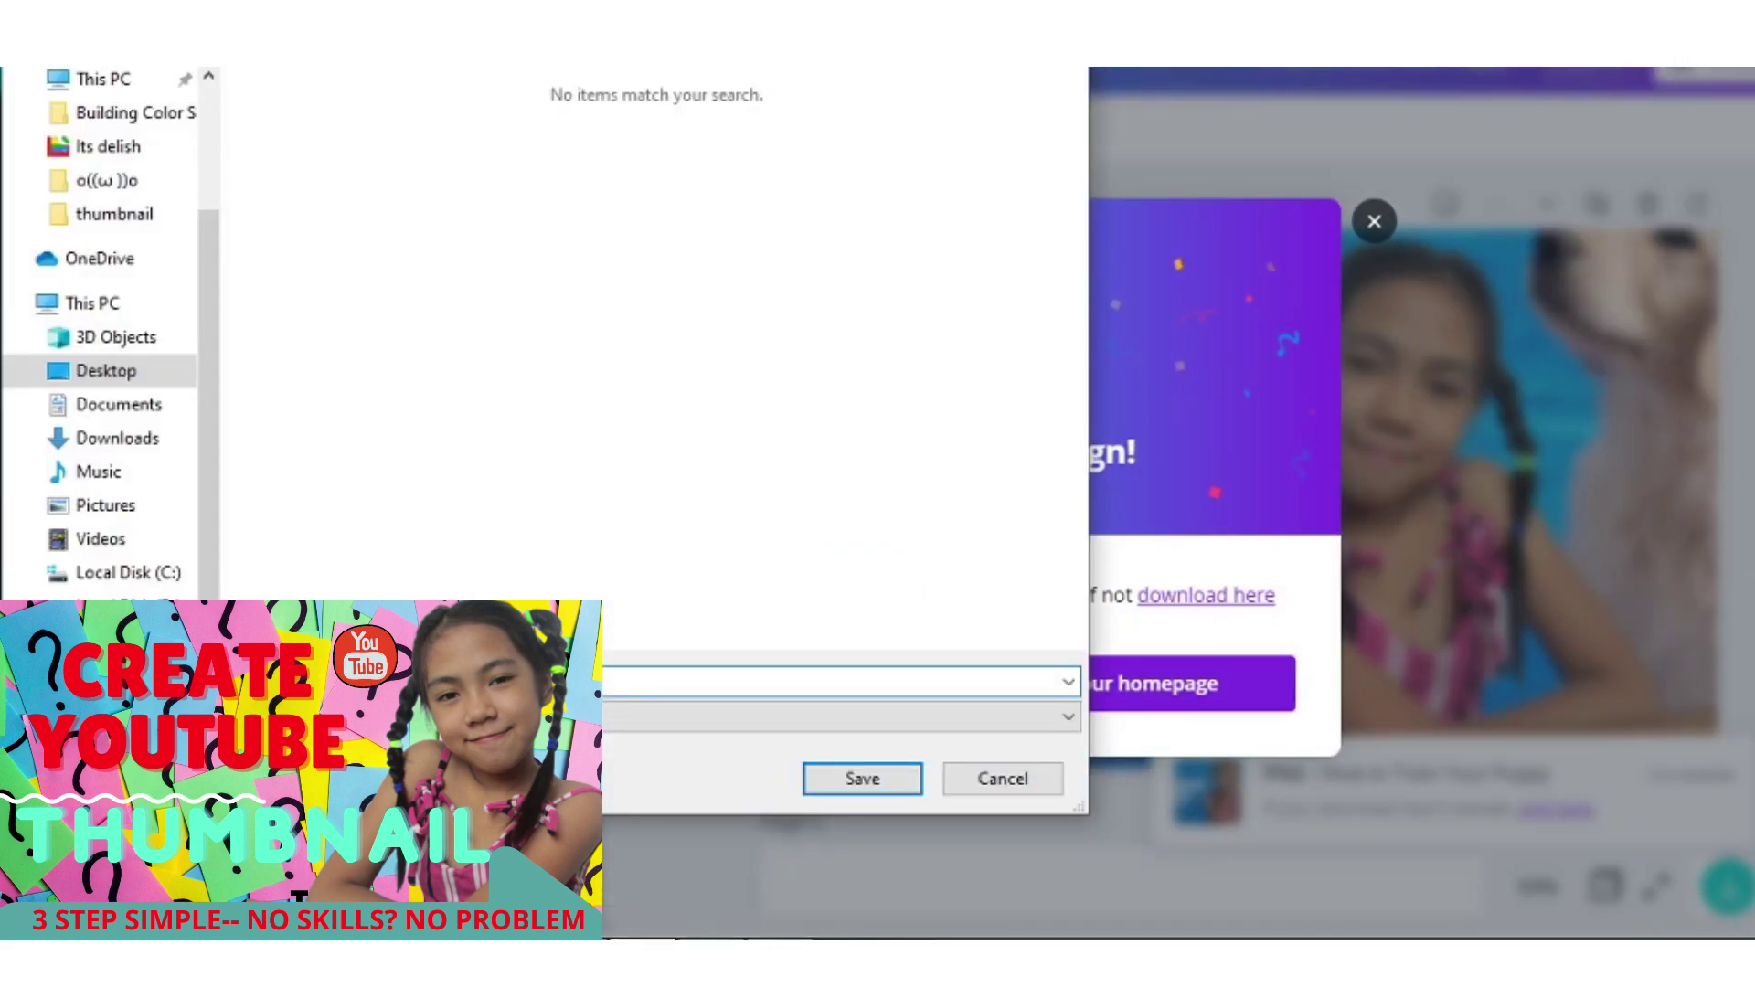
Save the download to the Desktop and extract How to Train Your Puppy.zip there.
{"action": "left_click", "coordinate": [123, 375]}
{"action": "left_click", "coordinate": [851, 779]}
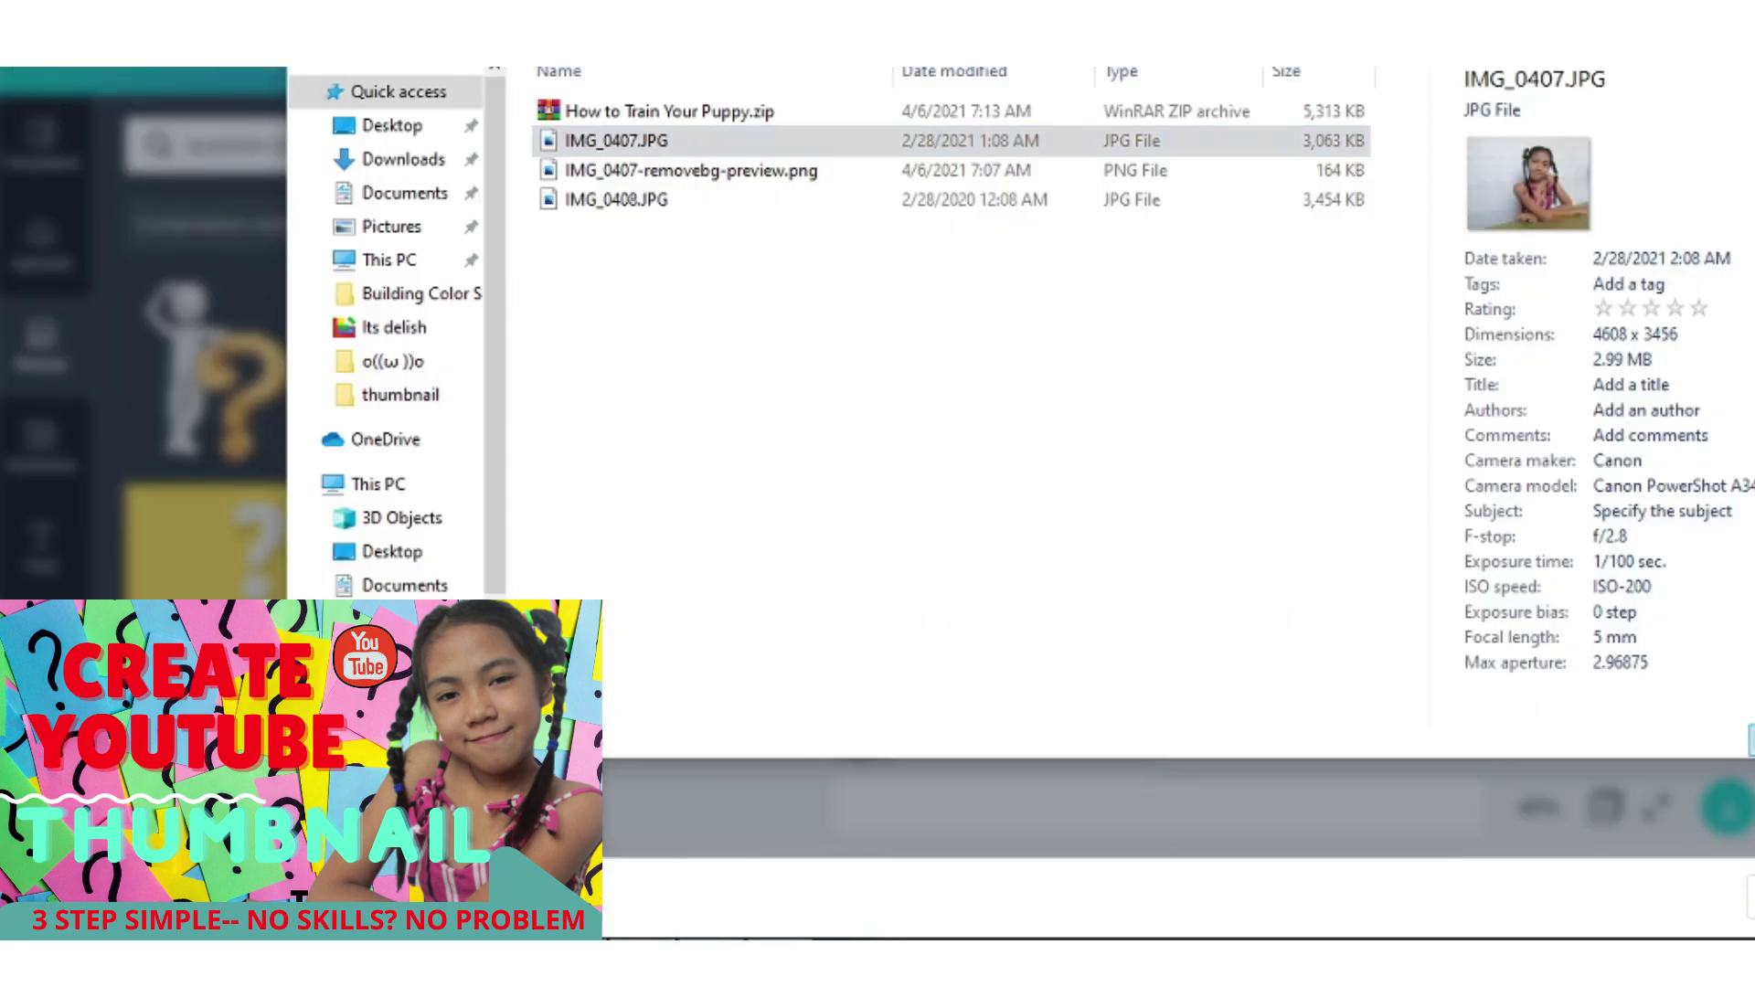
{"action": "left_click", "coordinate": [752, 329]}
{"action": "left_click", "coordinate": [666, 122]}
{"action": "right_click", "coordinate": [690, 131]}
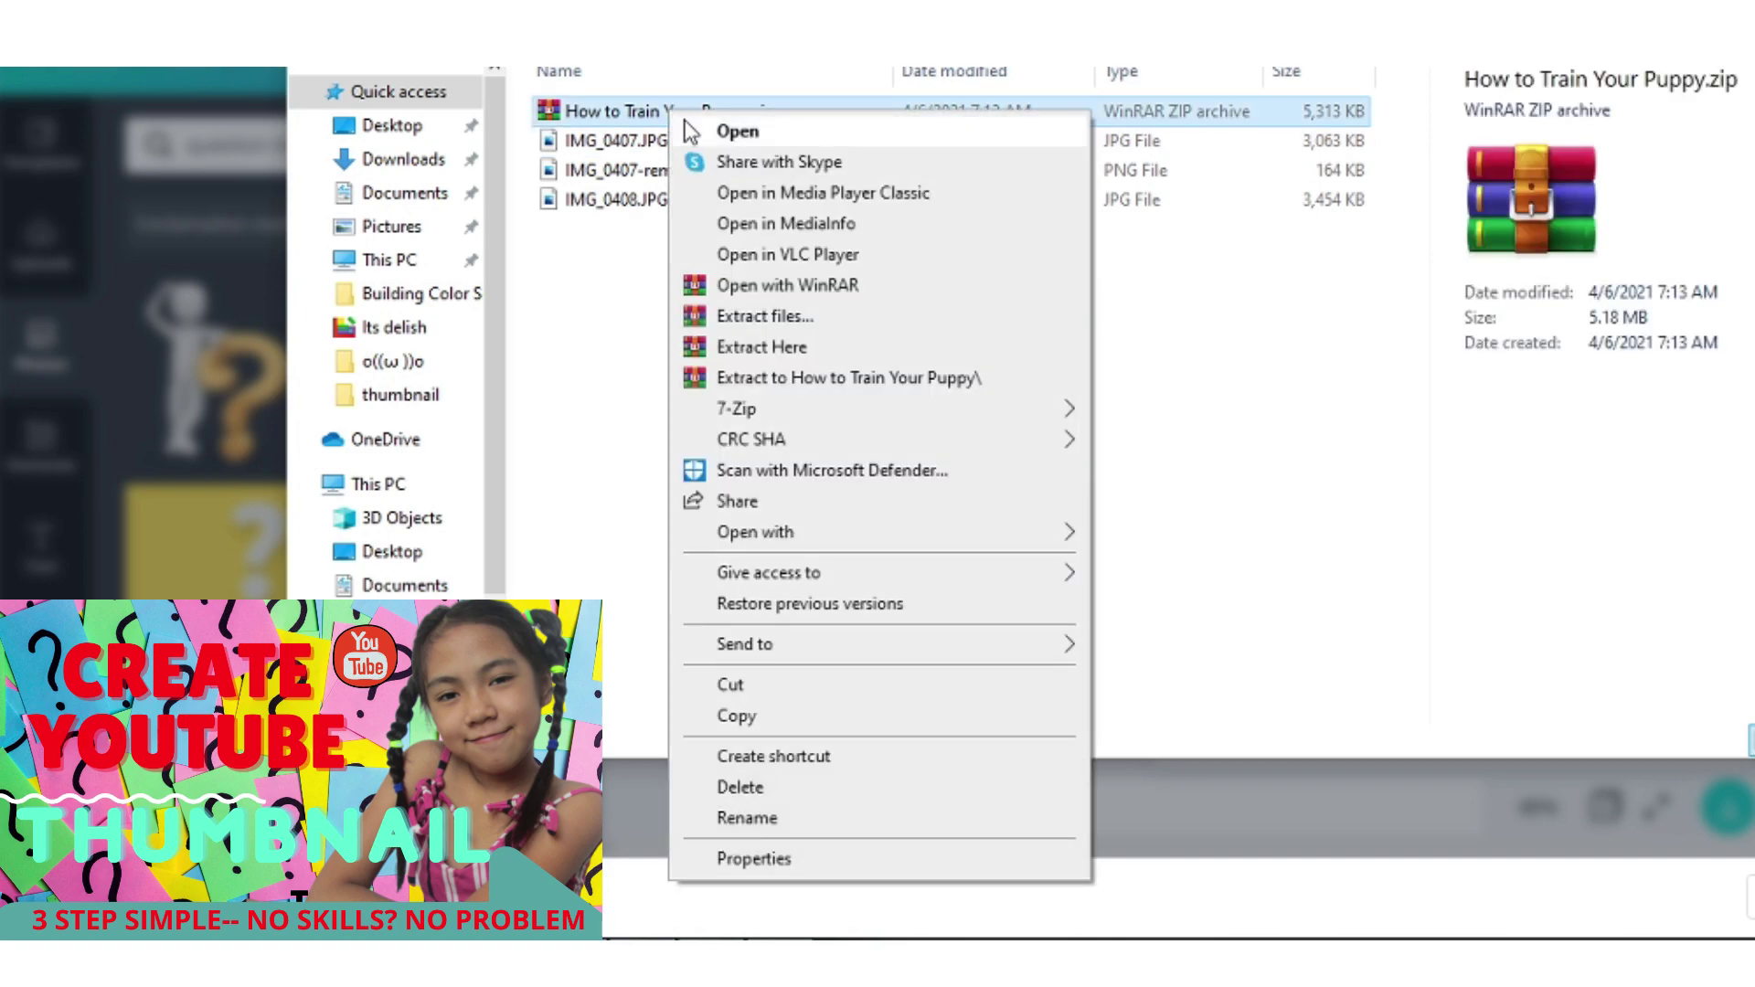
{"action": "left_click", "coordinate": [762, 349]}
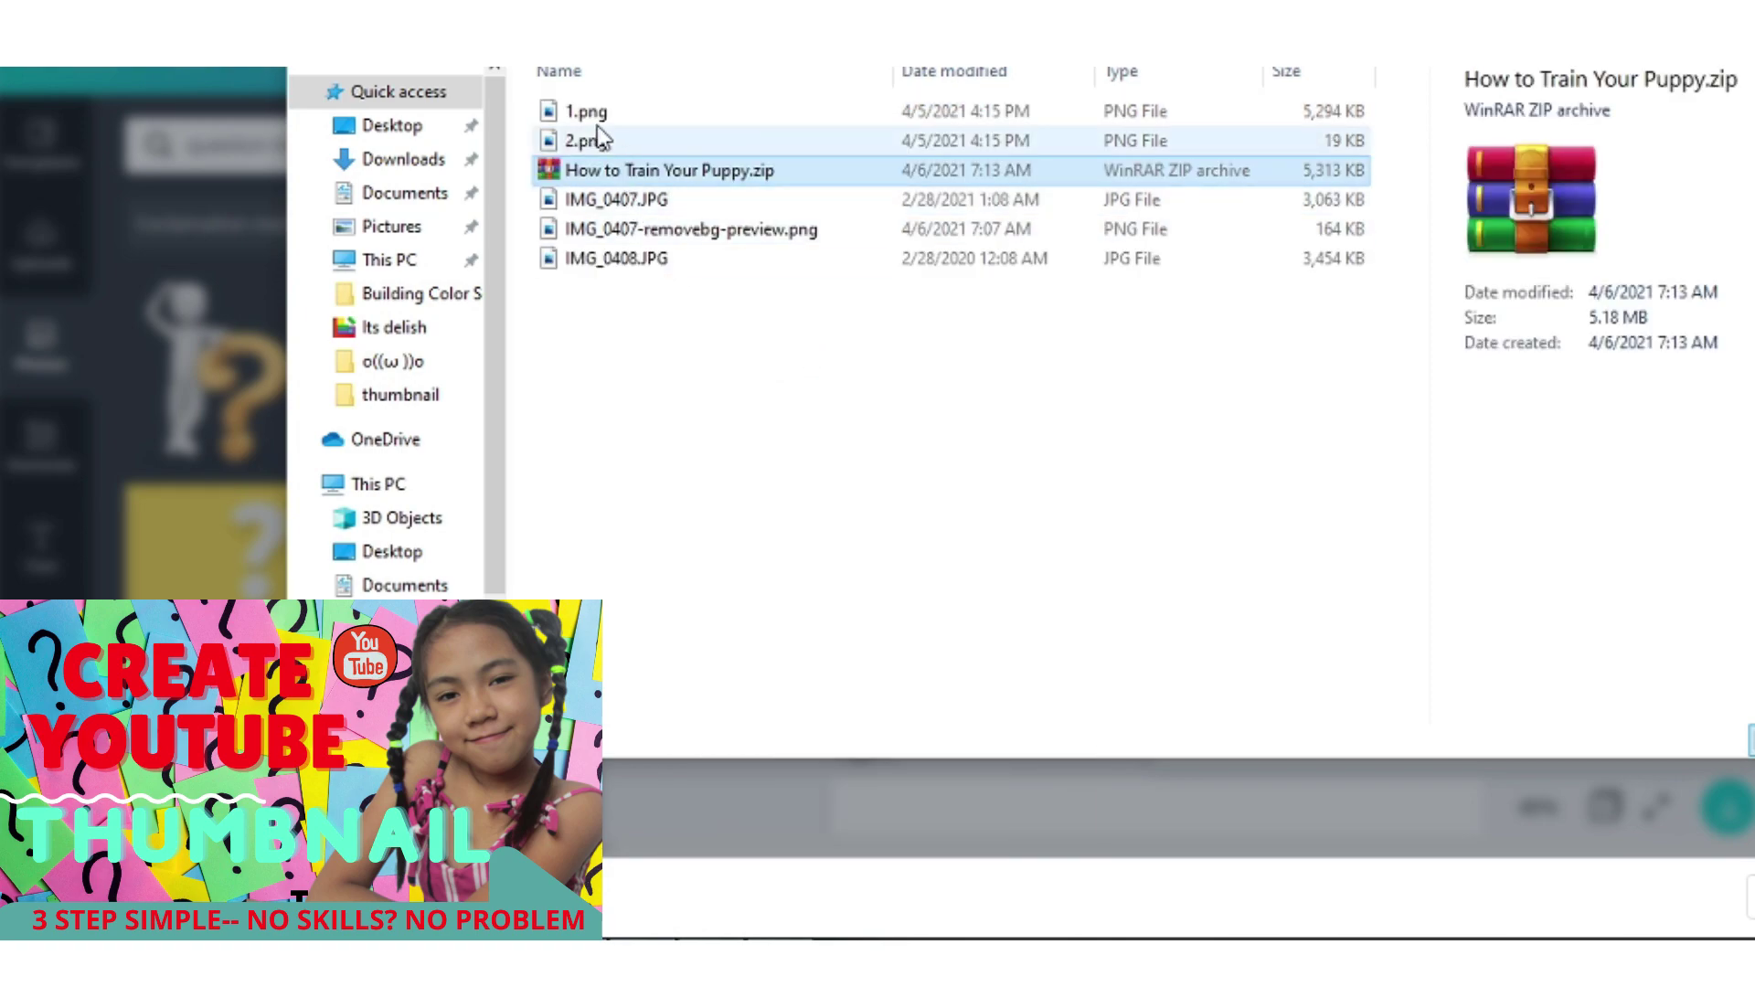
Preview and close 2.png, then open 1.png to view the thumbnail.
{"action": "double_click", "coordinate": [585, 140]}
{"action": "key", "text": "alt+F4"}
{"action": "left_click", "coordinate": [590, 114]}
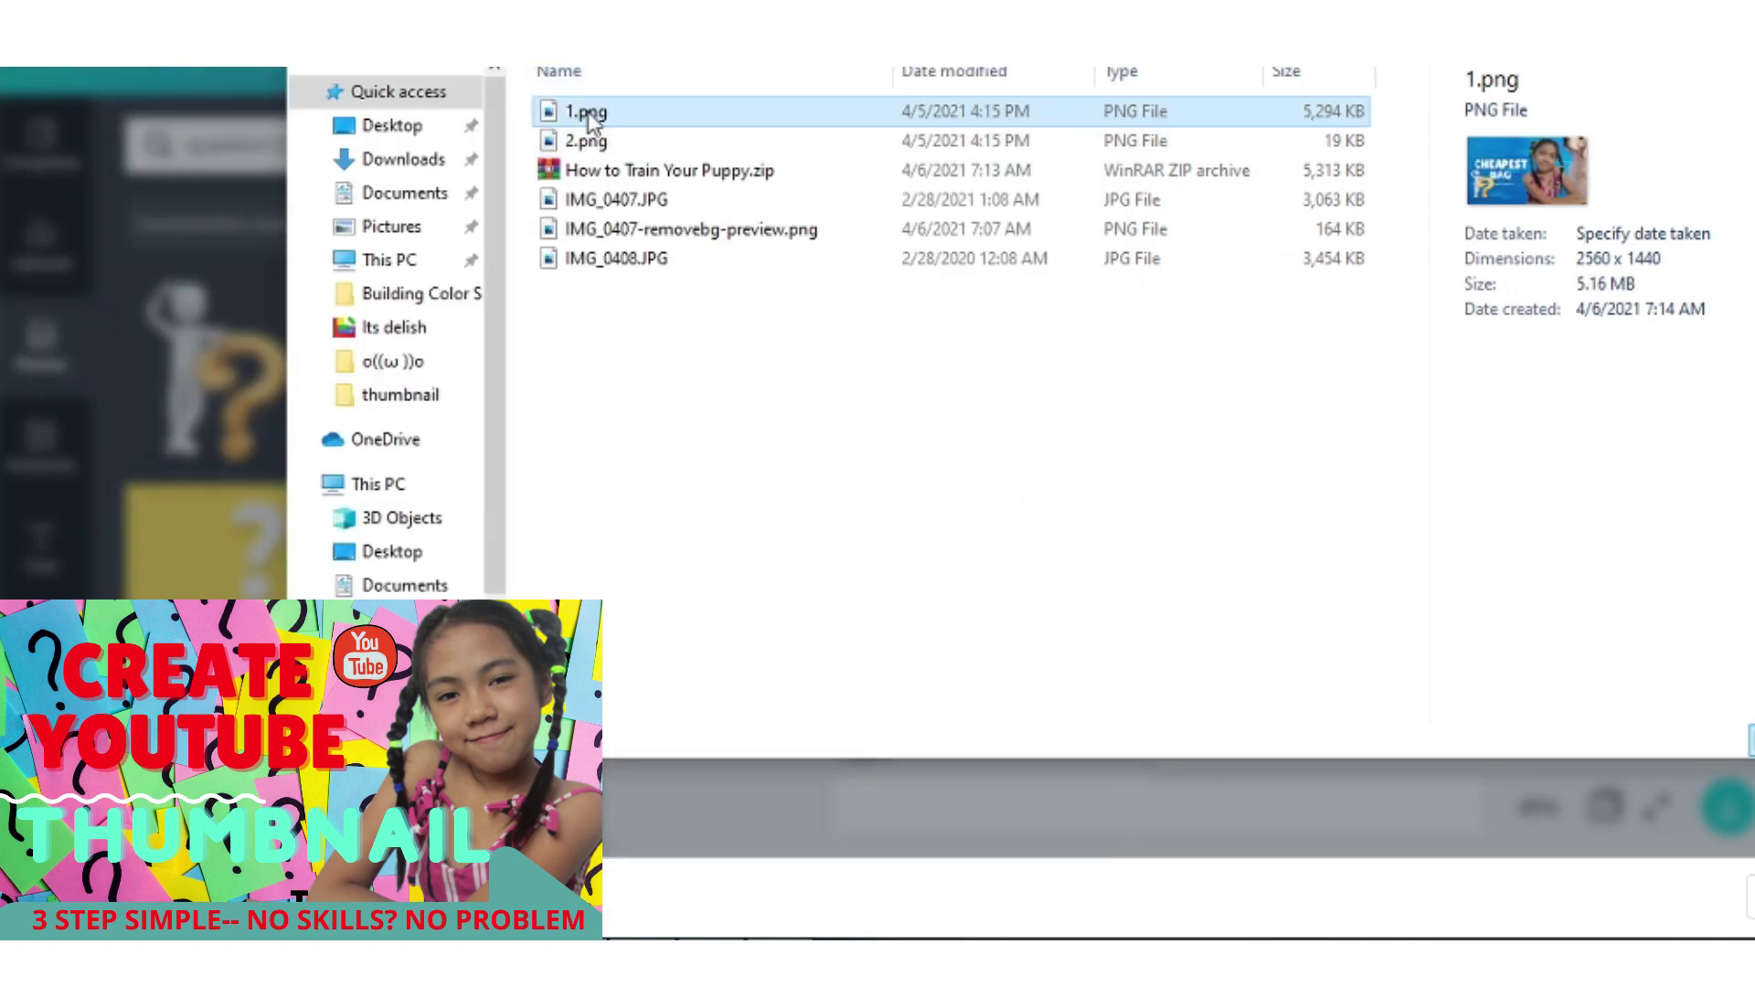
{"action": "double_click", "coordinate": [589, 116]}
{"action": "type", "text": "simple?????? no photoshop required???? roght.."}
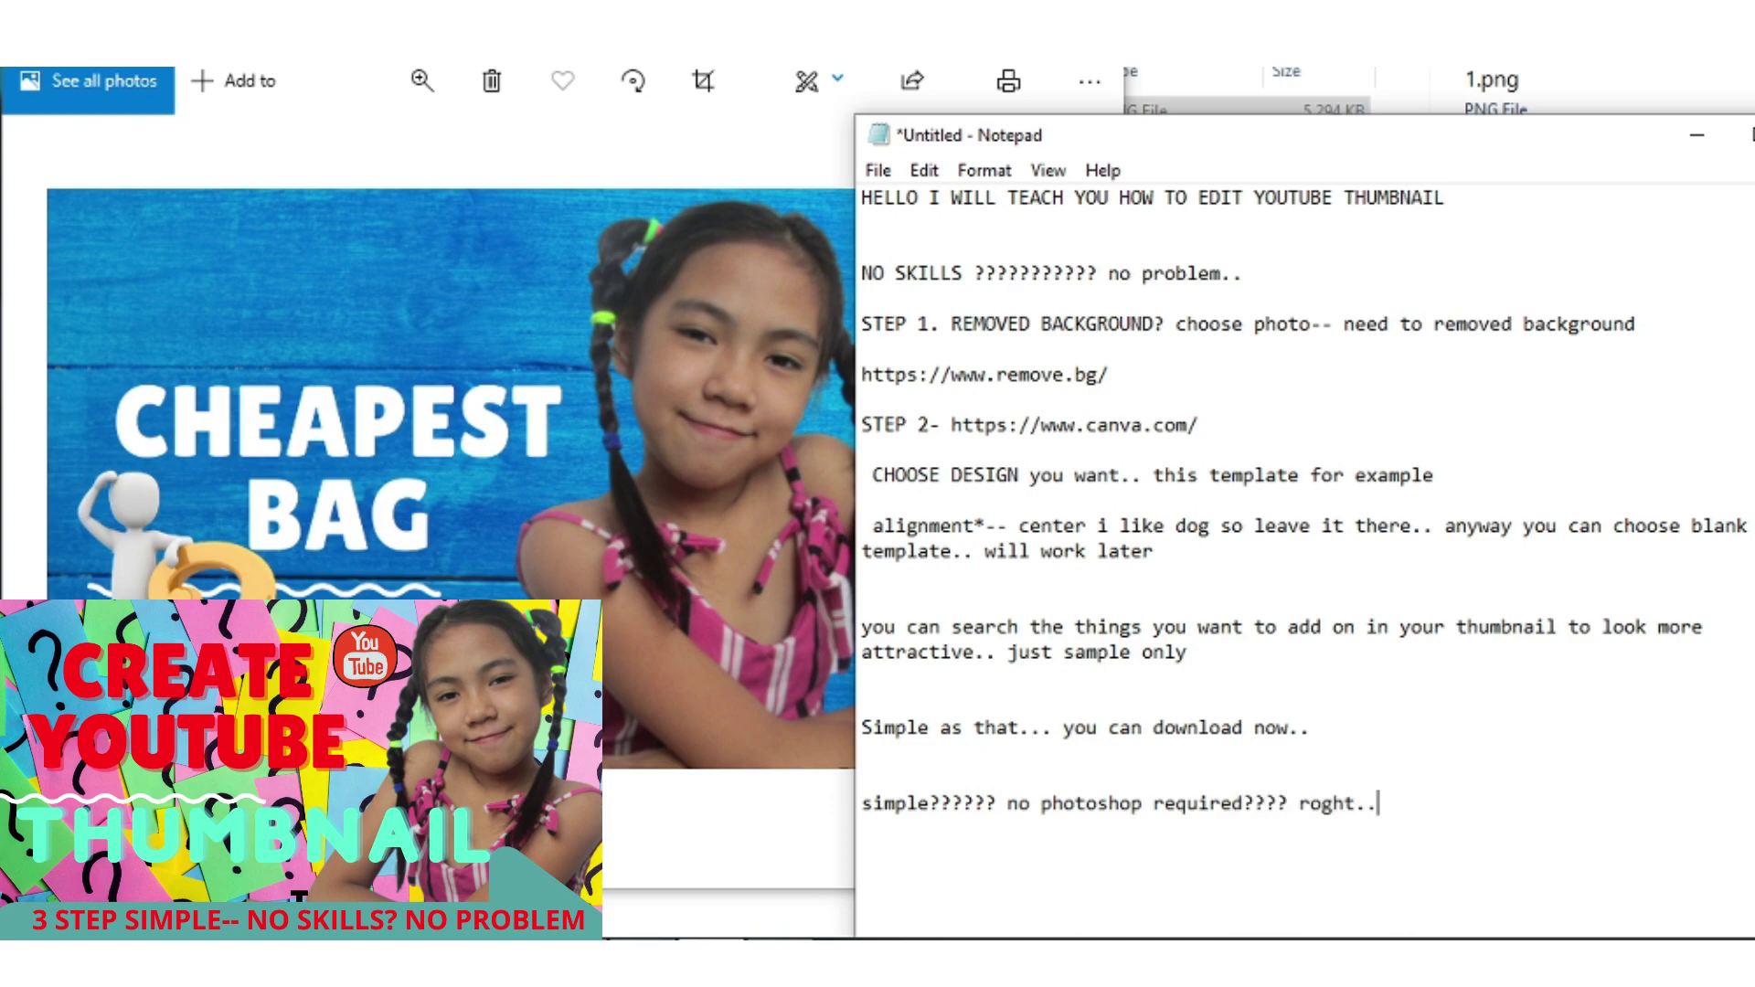
Show the thumbnail in Photos, close Notepad without saving, and open a new browser tab.
{"action": "key", "text": "BackSpace"}
{"action": "key", "text": "BackSpace"}
{"action": "key", "text": "BackSpace"}
{"action": "left_click", "coordinate": [625, 790]}
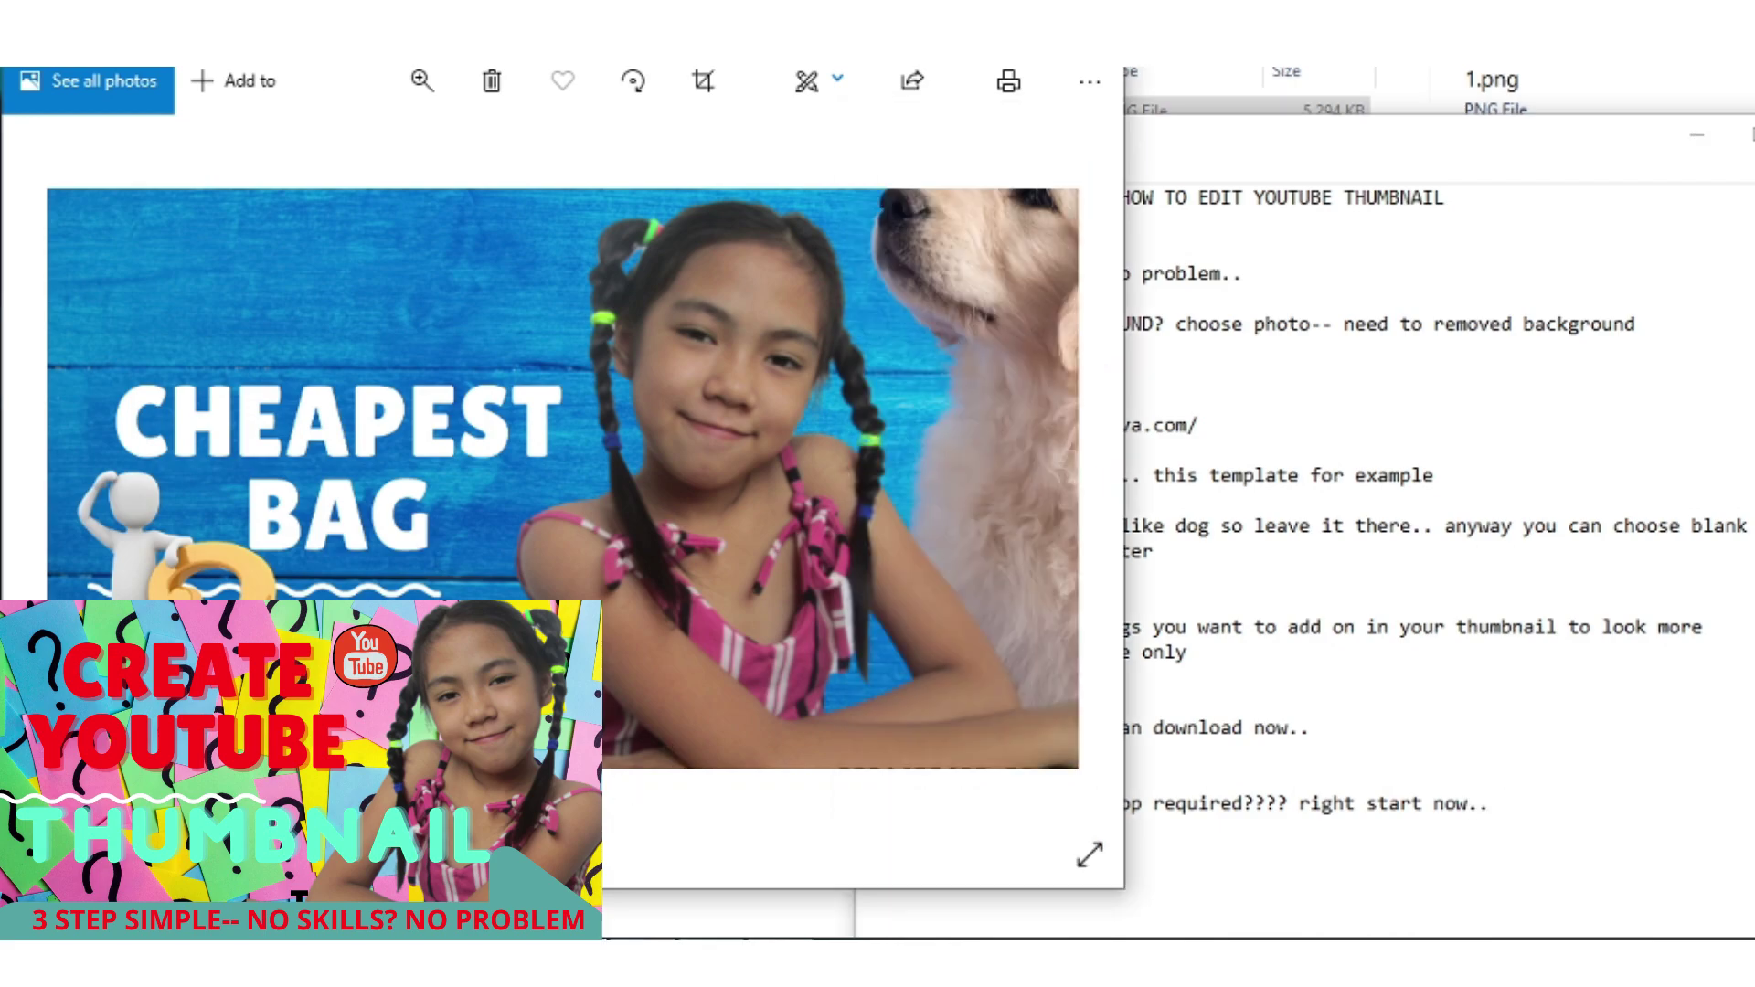
{"action": "left_click", "coordinate": [1751, 134]}
{"action": "key", "text": "Escape"}
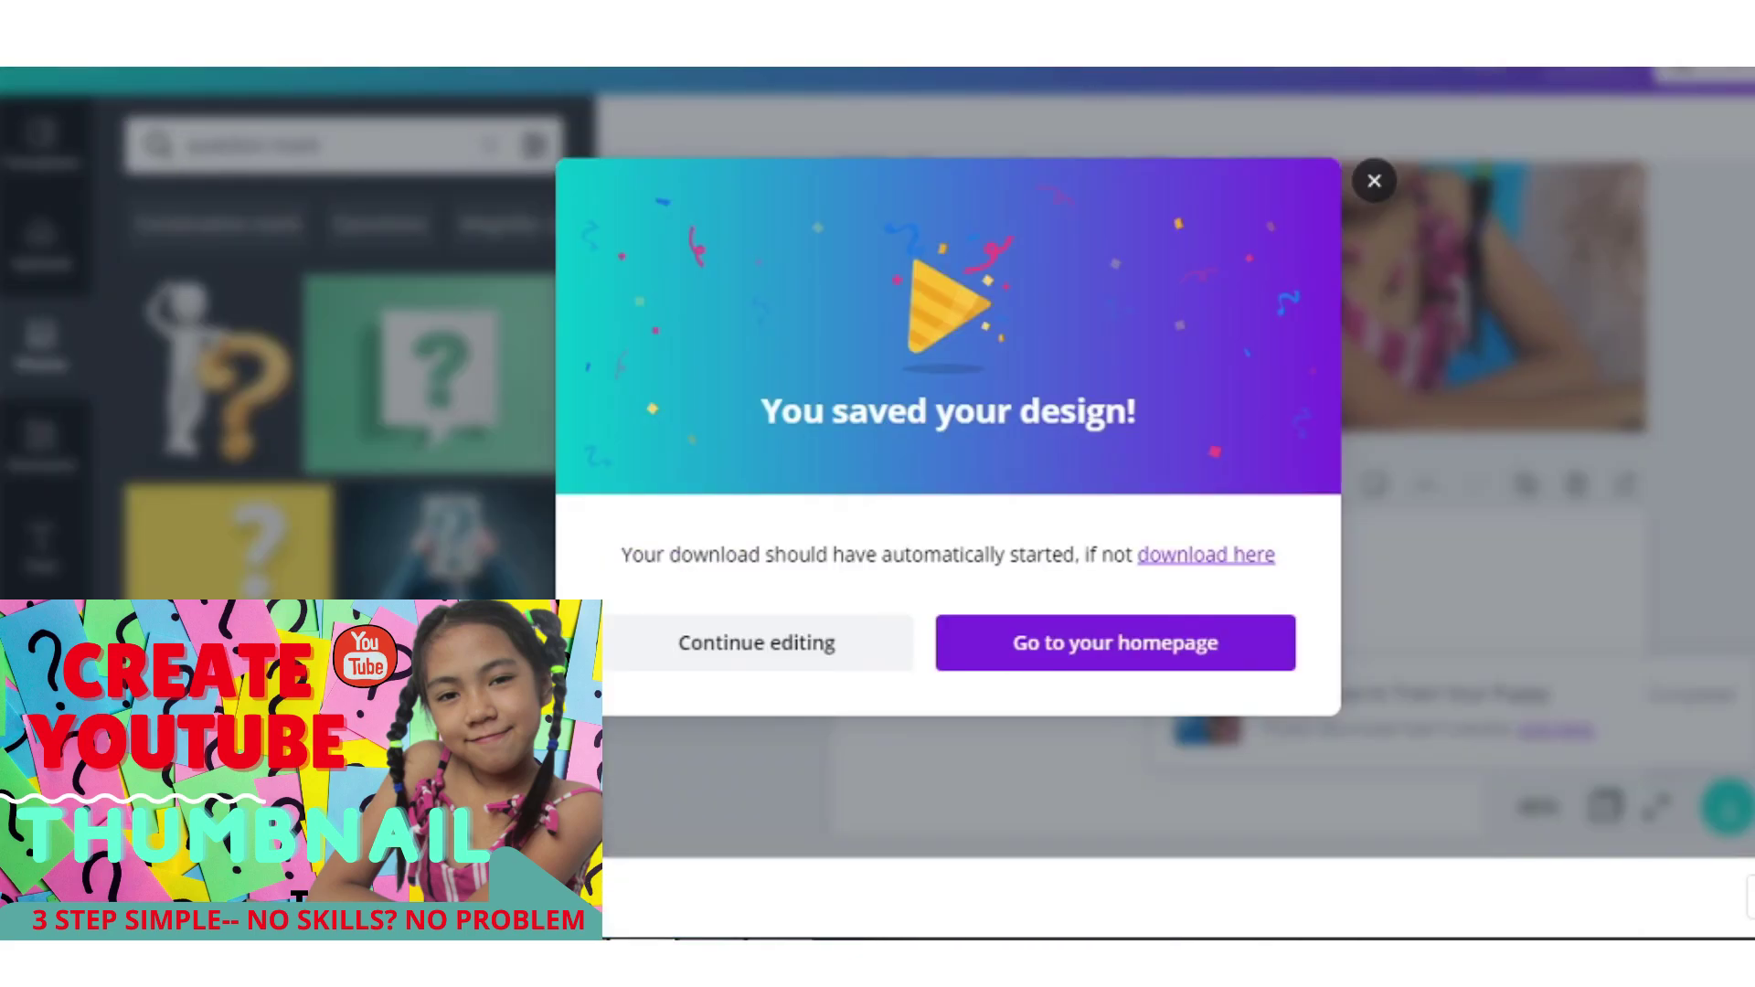
{"action": "key", "text": "ctrl+t"}
Go to YouTube, open your channel's Videos, pick the backpack unboxing video, and edit its details.
{"action": "type", "text": "w"}
{"action": "left_click", "coordinate": [716, 334]}
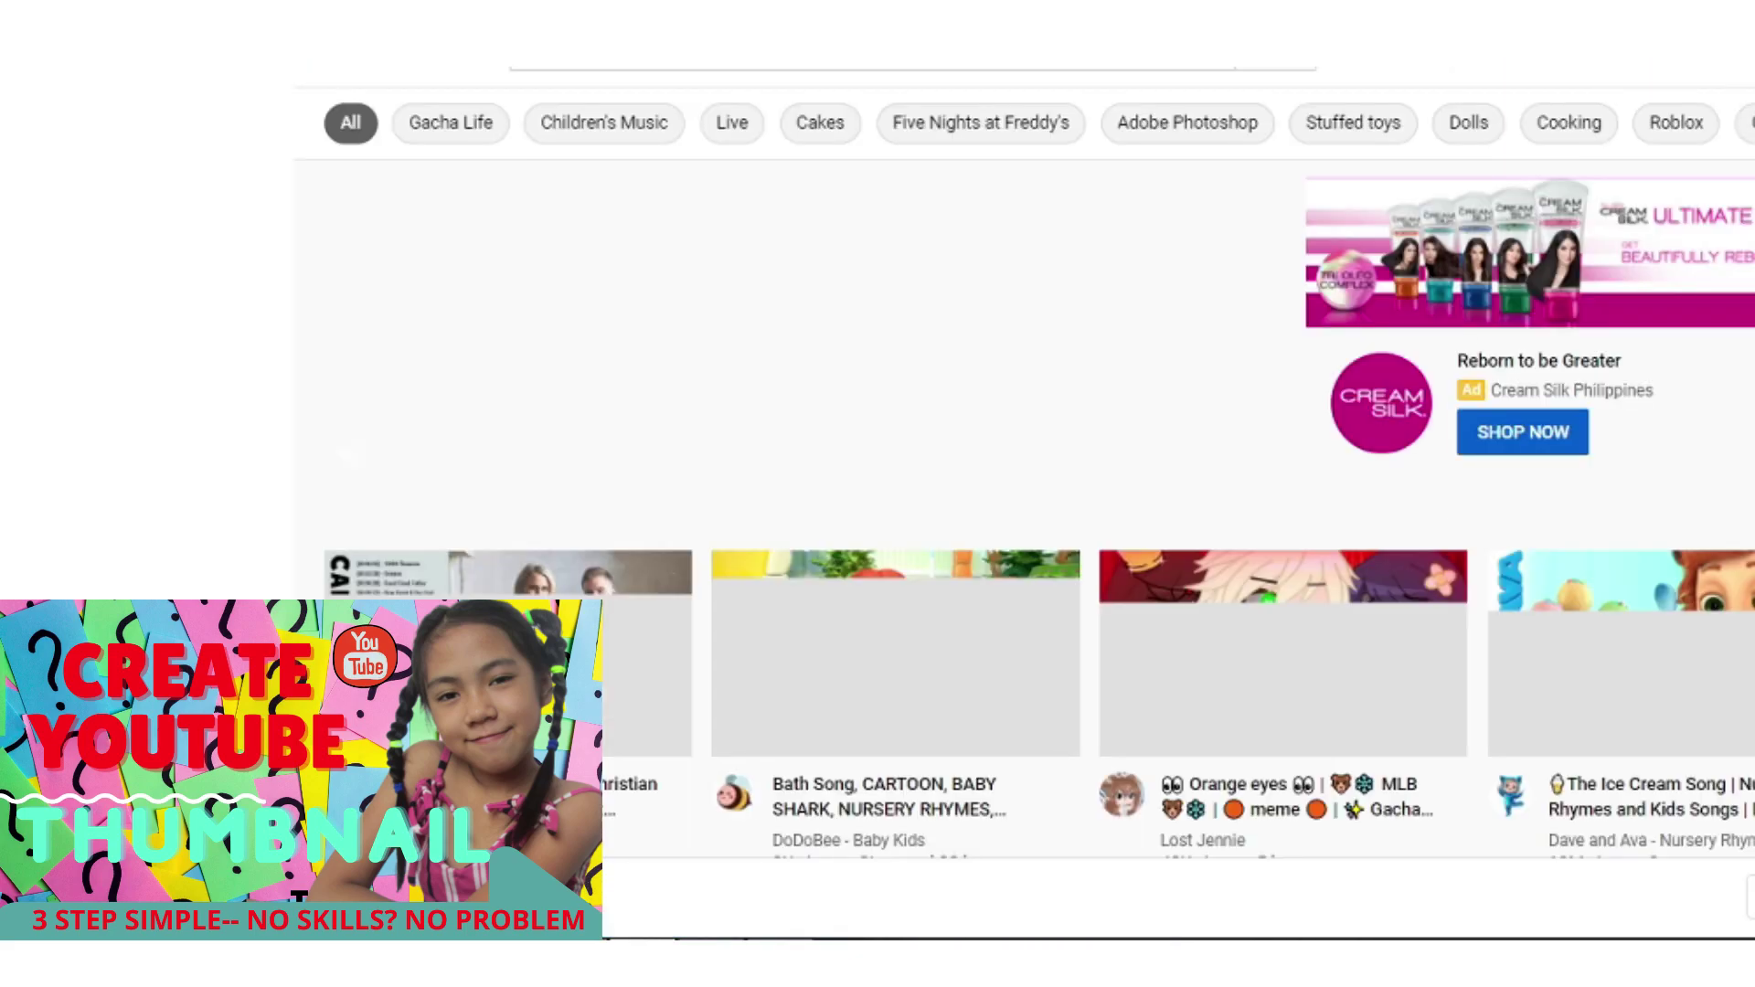
{"action": "left_click", "coordinate": [1714, 57]}
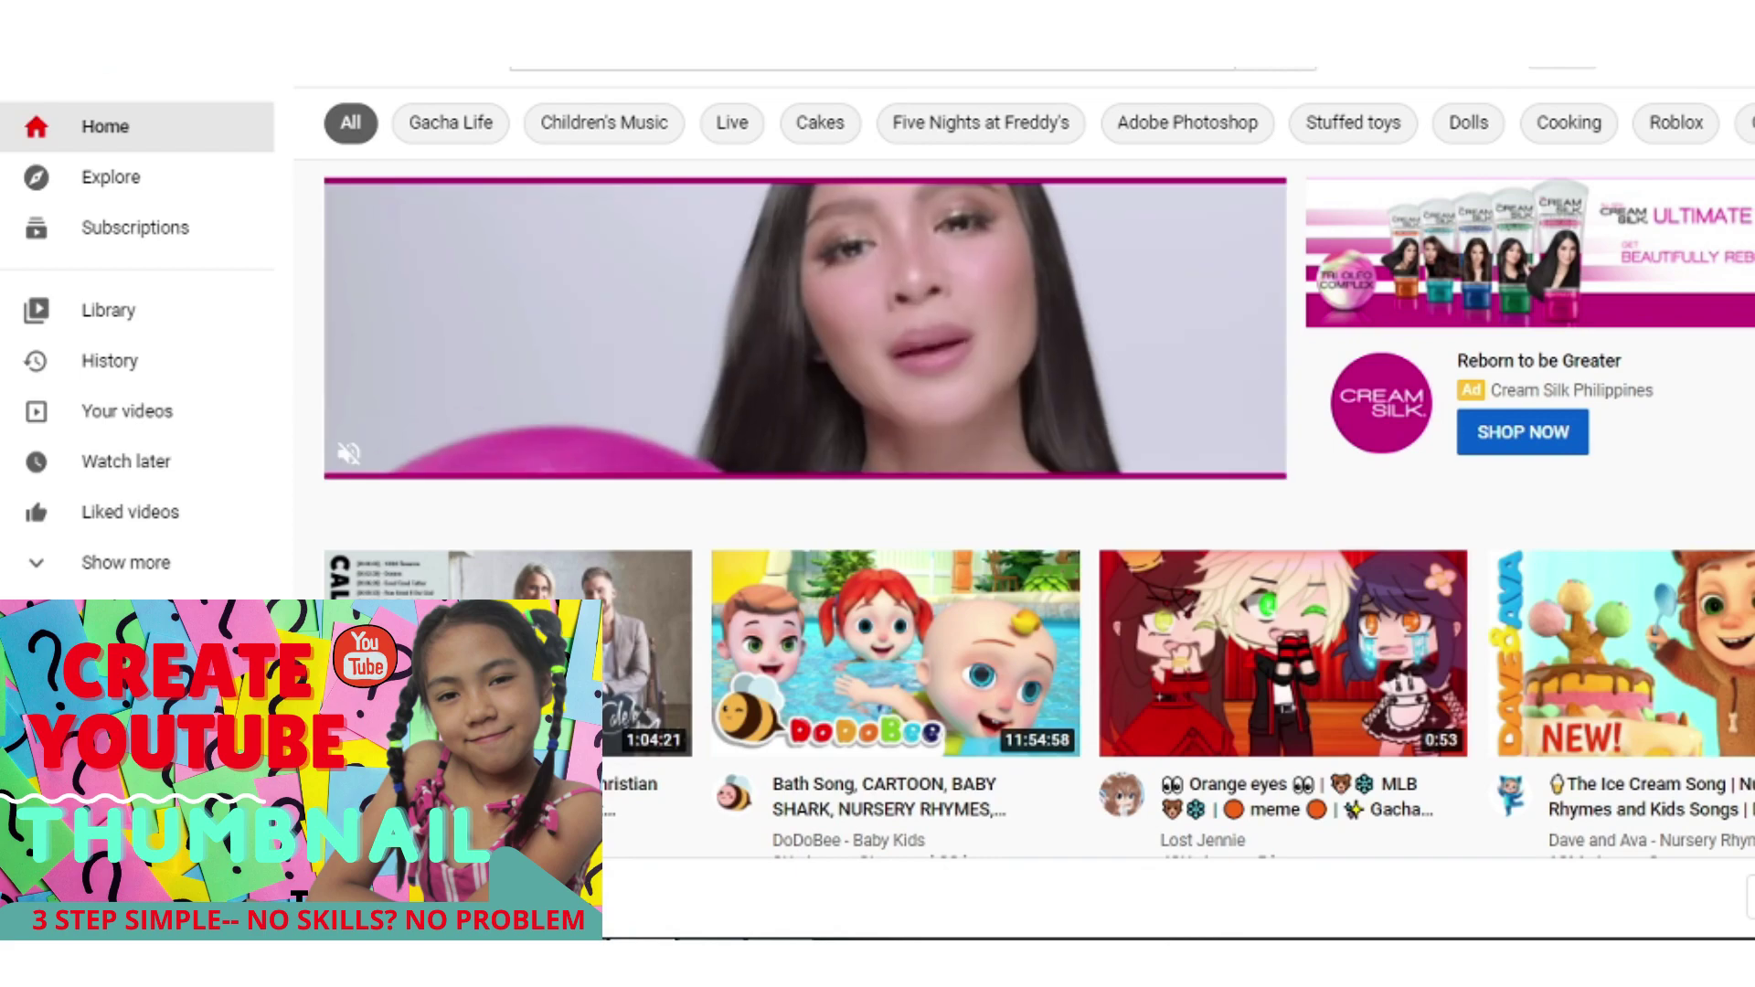
{"action": "left_click", "coordinate": [1574, 206]}
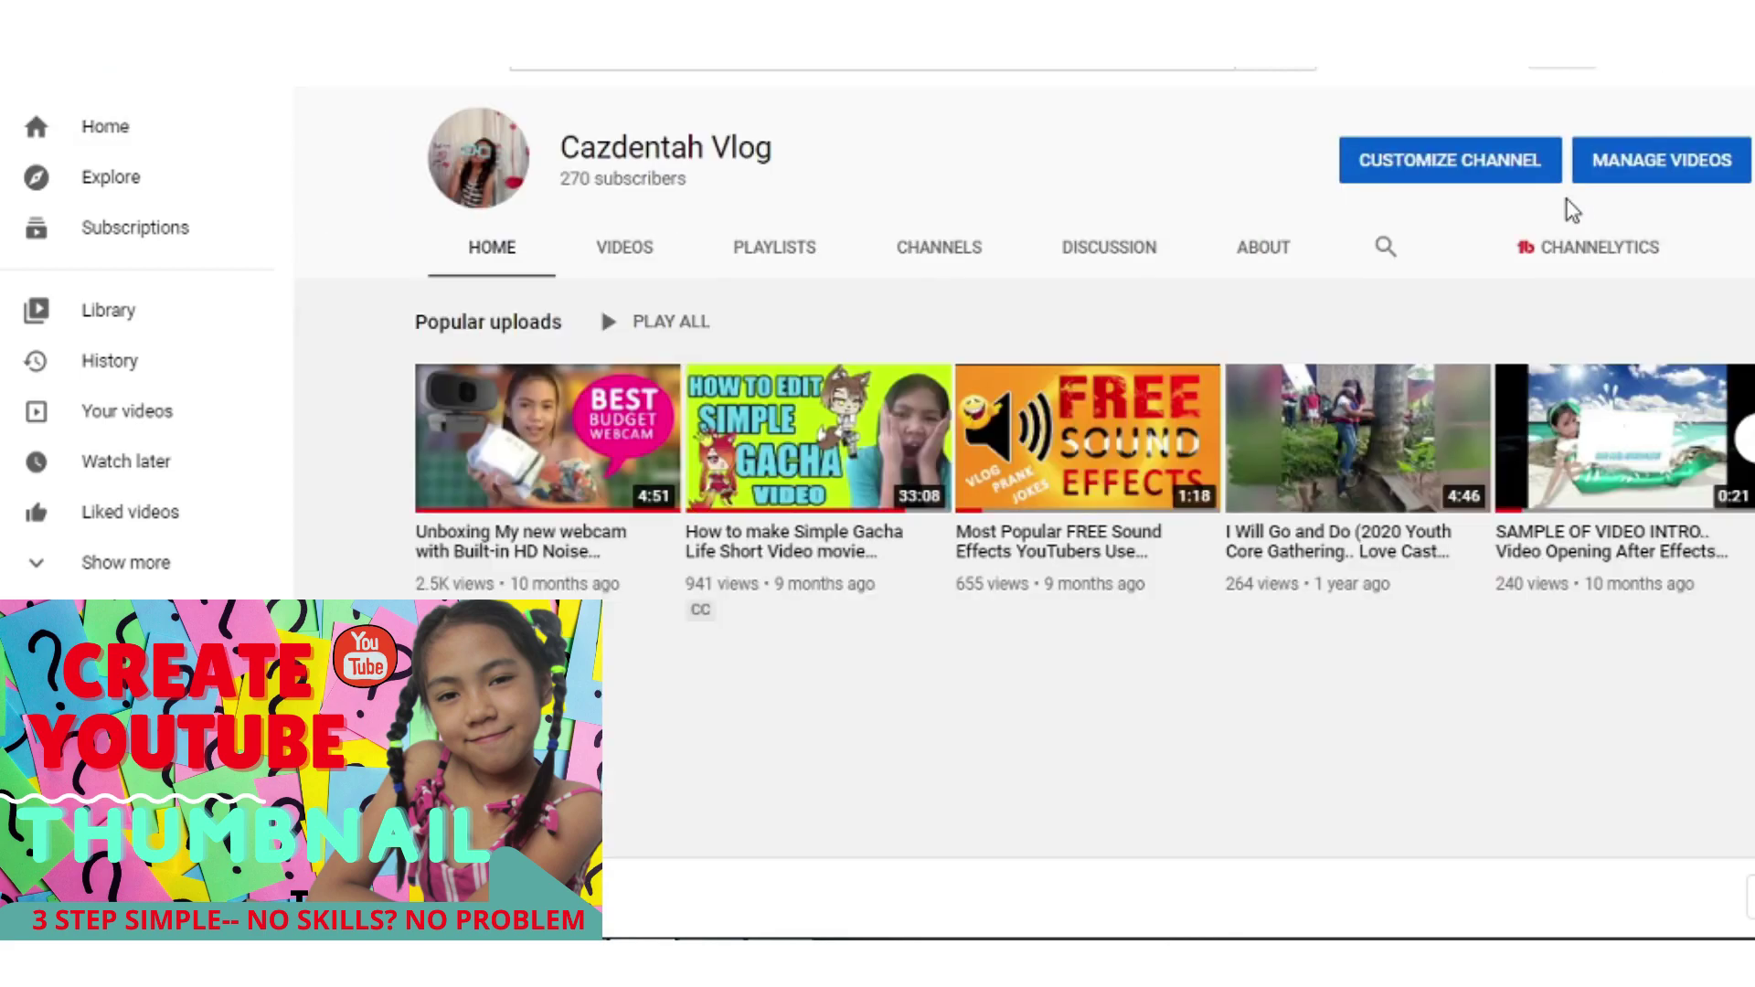
{"action": "left_click", "coordinate": [624, 249]}
{"action": "left_click", "coordinate": [560, 472]}
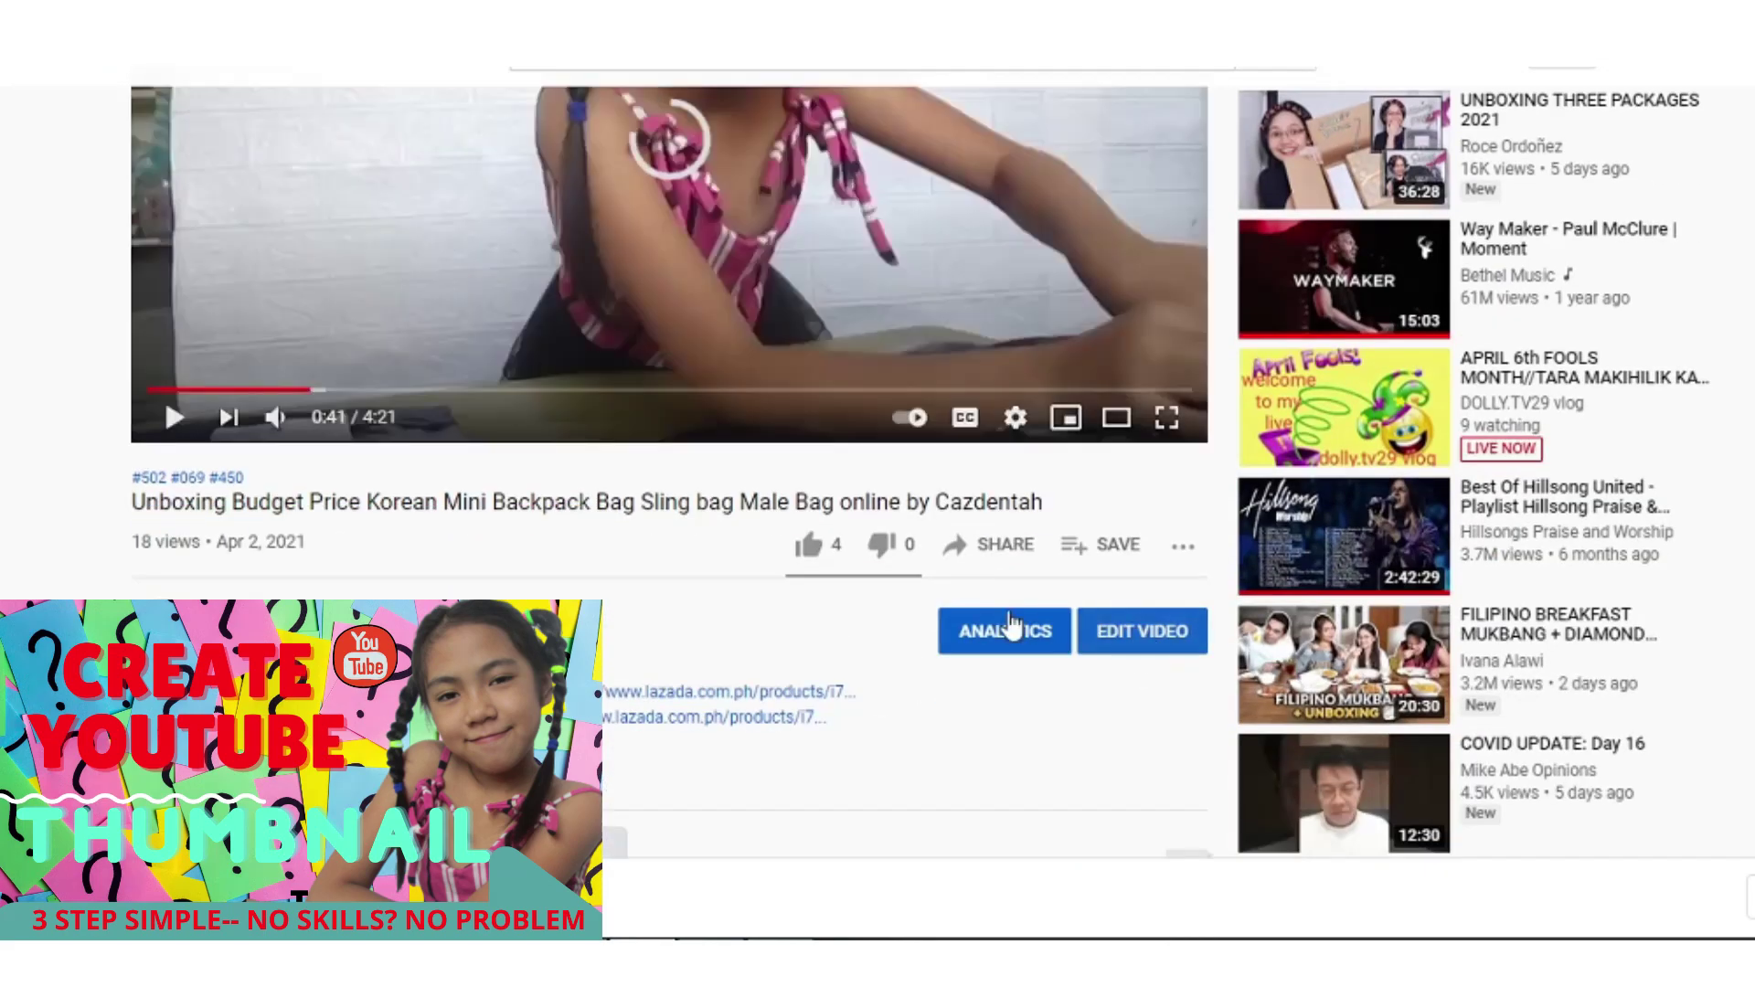
{"action": "left_click", "coordinate": [951, 622]}
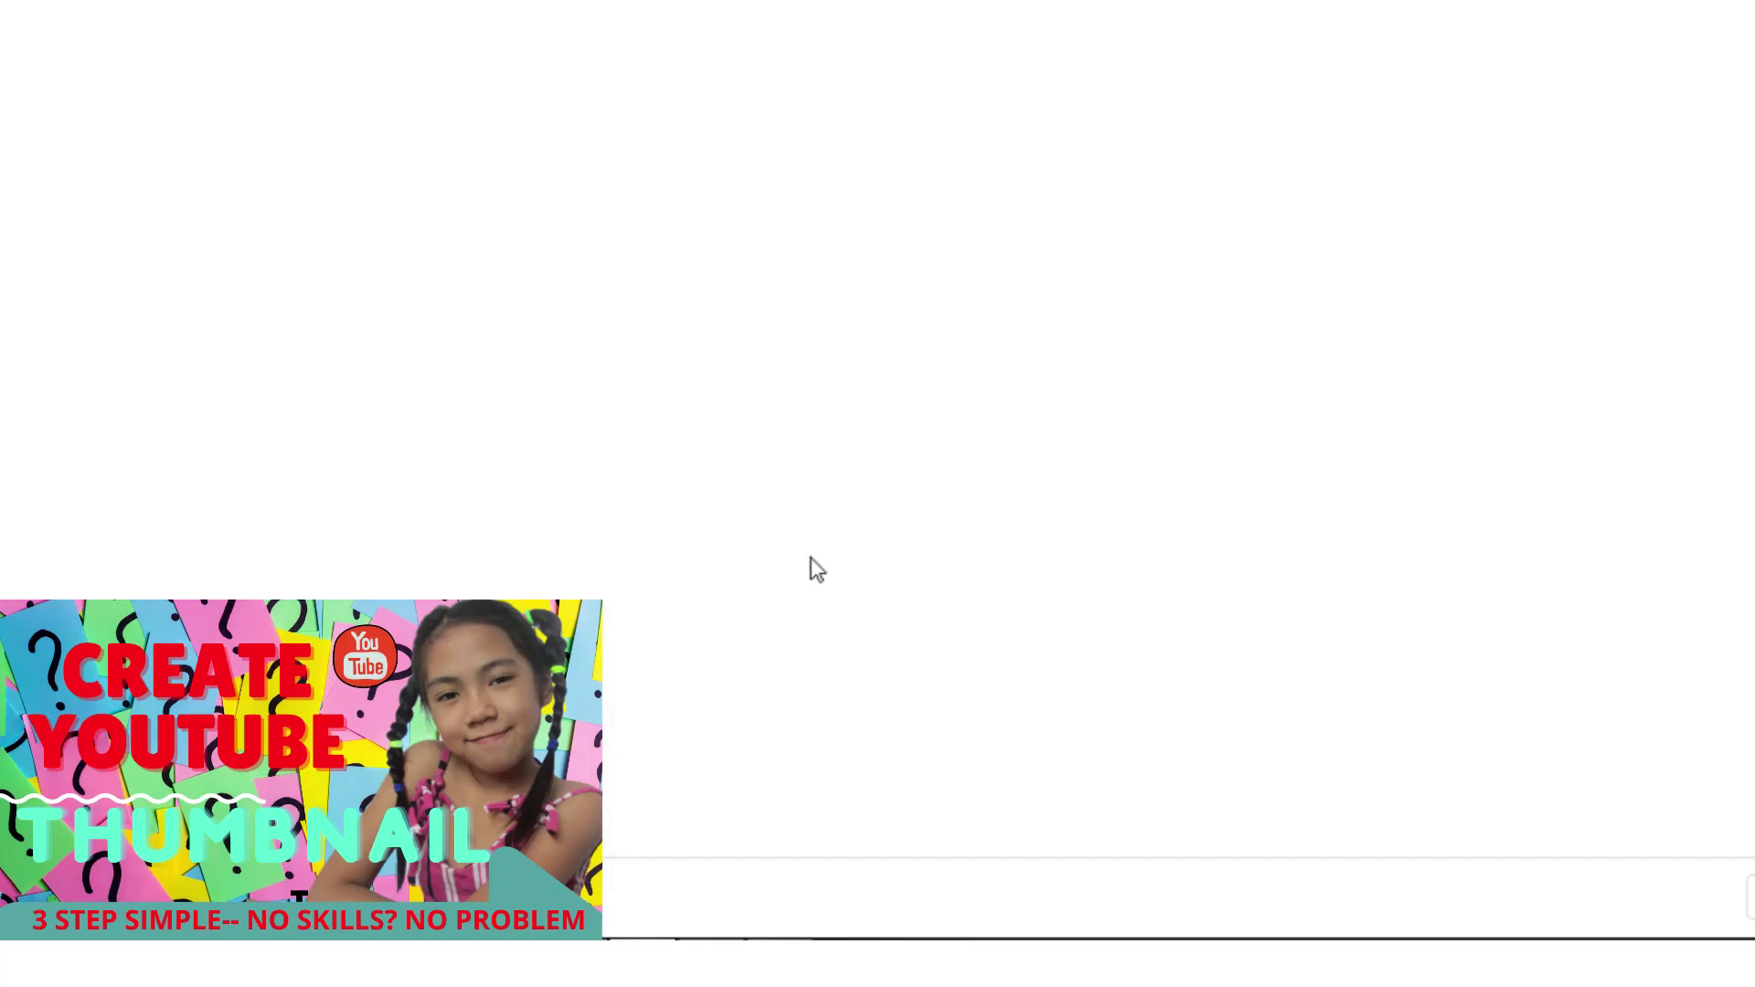
Upload 1.png from the computer as the video's custom thumbnail.
{"action": "scroll", "coordinate": [1626, 436], "scroll_direction": "down", "scroll_amount": 10}
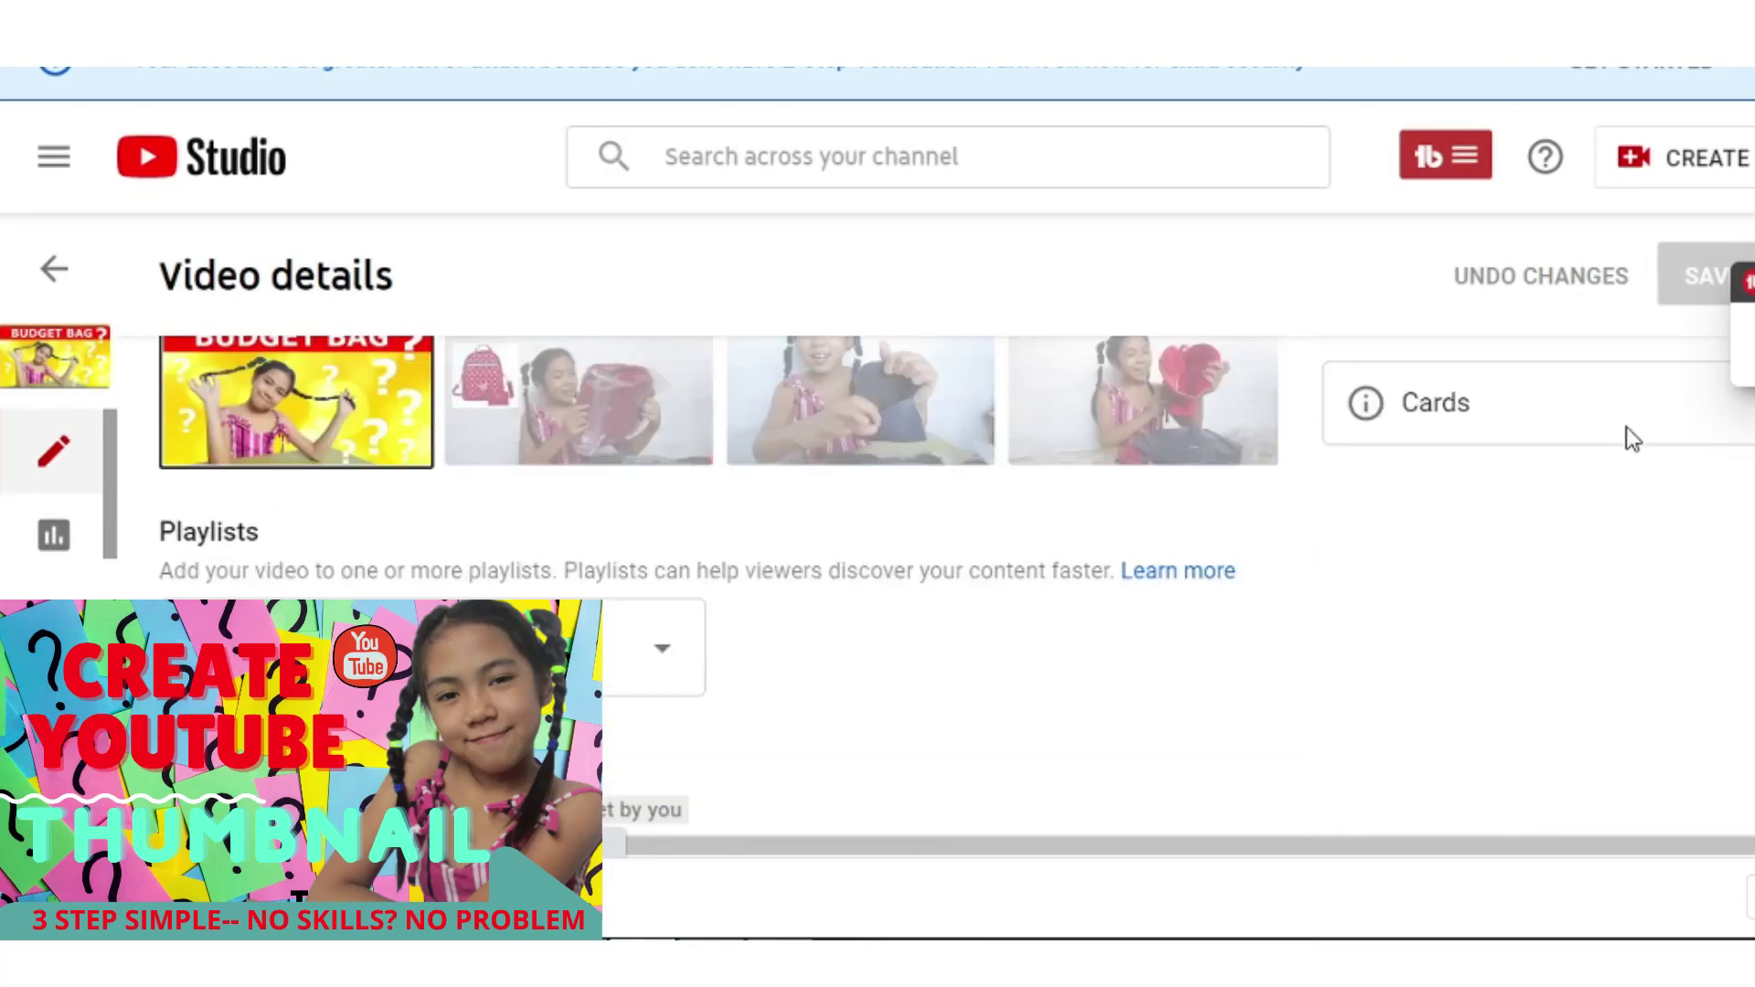
{"action": "scroll", "coordinate": [1556, 480], "scroll_direction": "up", "scroll_amount": 3}
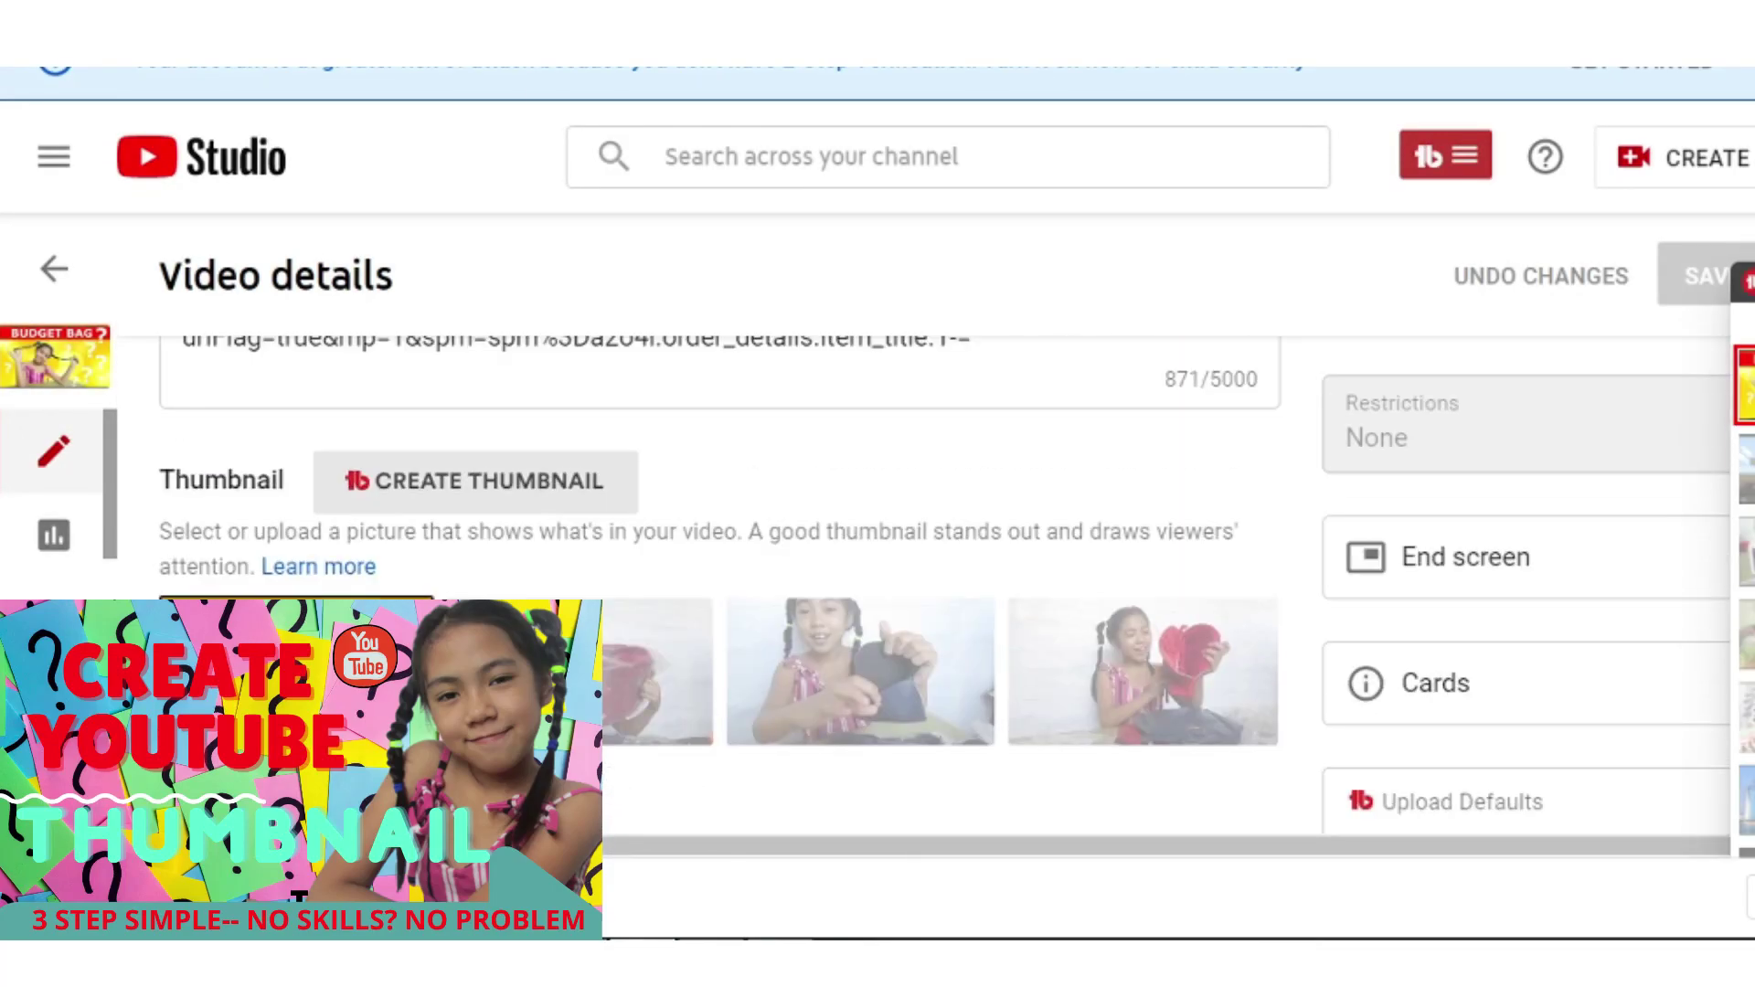
{"action": "left_click", "coordinate": [296, 672]}
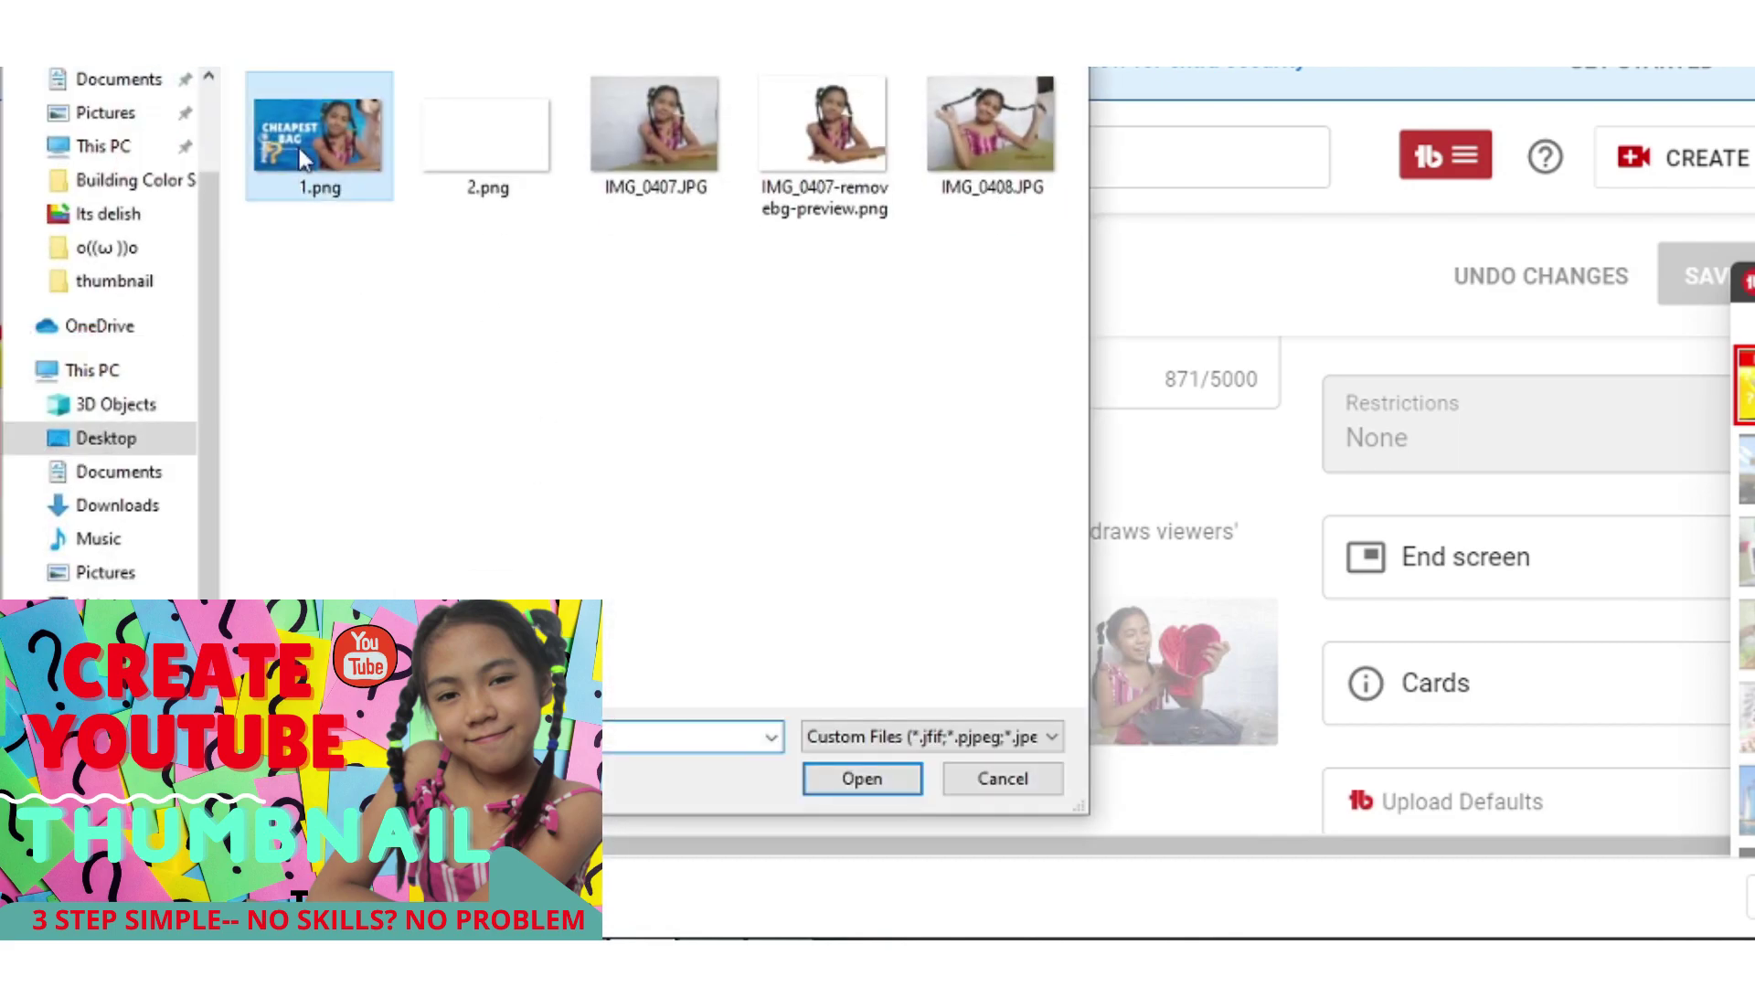
{"action": "double_click", "coordinate": [302, 155]}
Retry 1.png through the thumbnail's Options > Change; it's rejected as over 2MB.
{"action": "scroll", "coordinate": [1378, 298], "scroll_direction": "down", "scroll_amount": 3}
{"action": "scroll", "coordinate": [1379, 298], "scroll_direction": "up", "scroll_amount": 3}
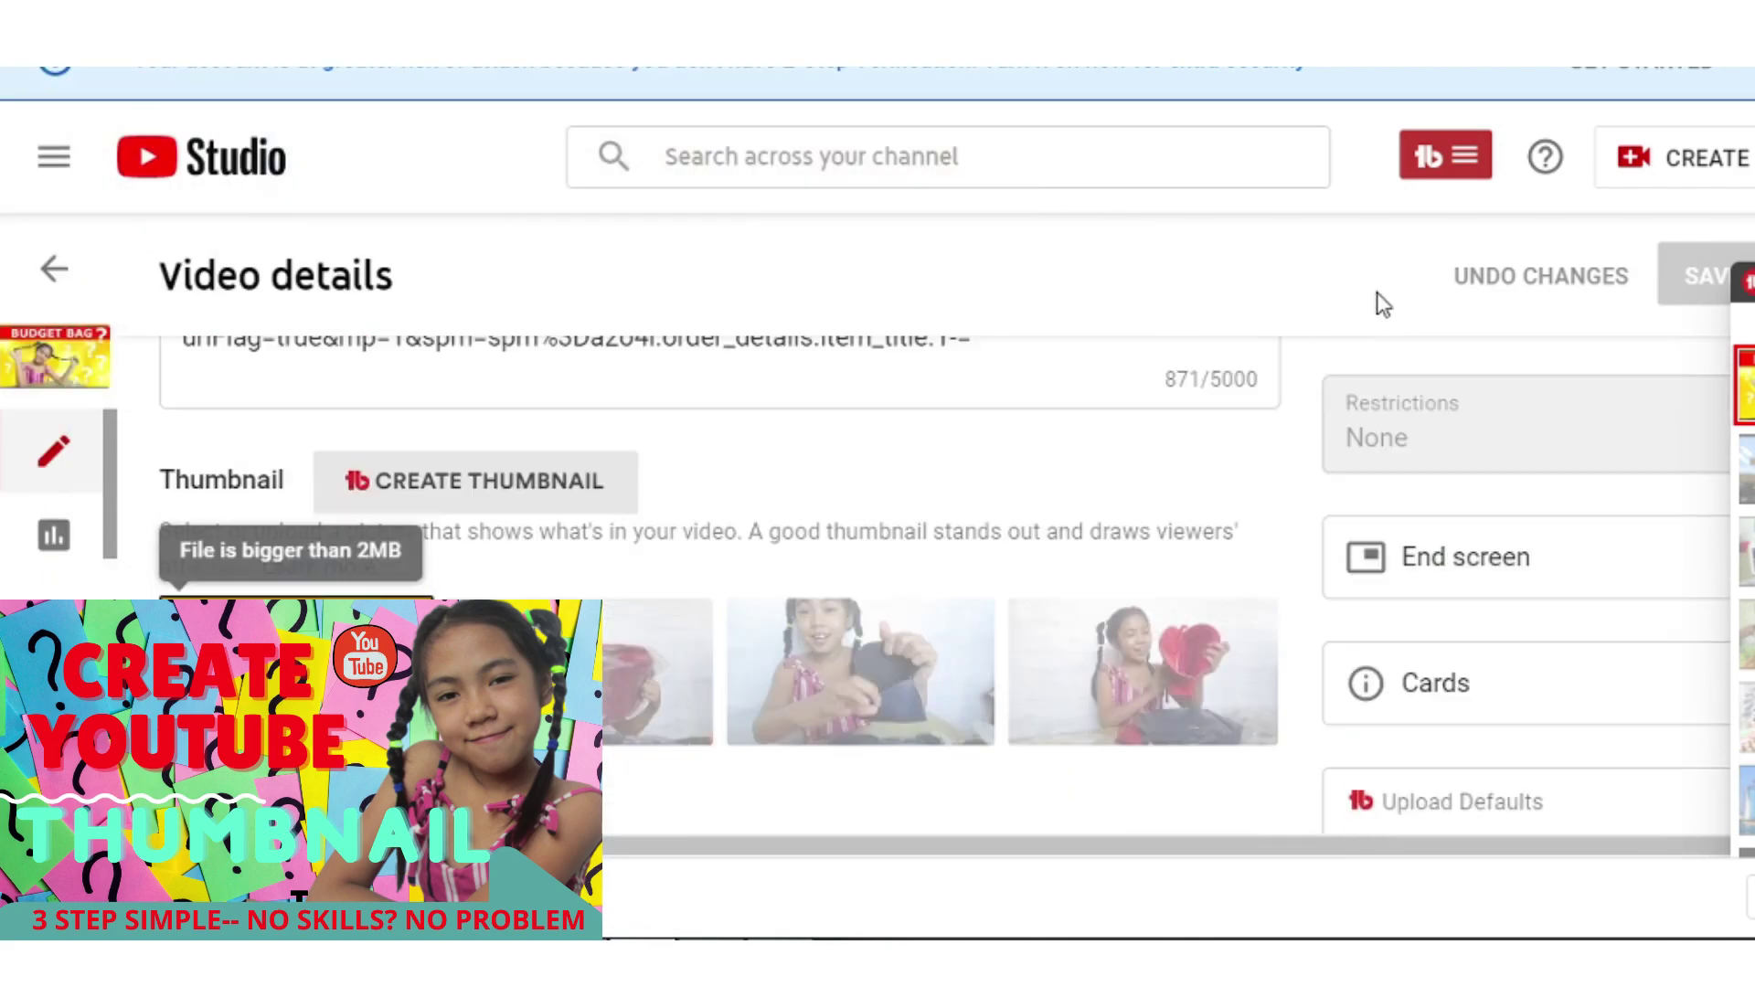
{"action": "scroll", "coordinate": [1008, 502], "scroll_direction": "up", "scroll_amount": 5}
{"action": "scroll", "coordinate": [1030, 491], "scroll_direction": "down", "scroll_amount": 4}
{"action": "scroll", "coordinate": [1029, 491], "scroll_direction": "down", "scroll_amount": 5}
{"action": "scroll", "coordinate": [1030, 497], "scroll_direction": "down", "scroll_amount": 5}
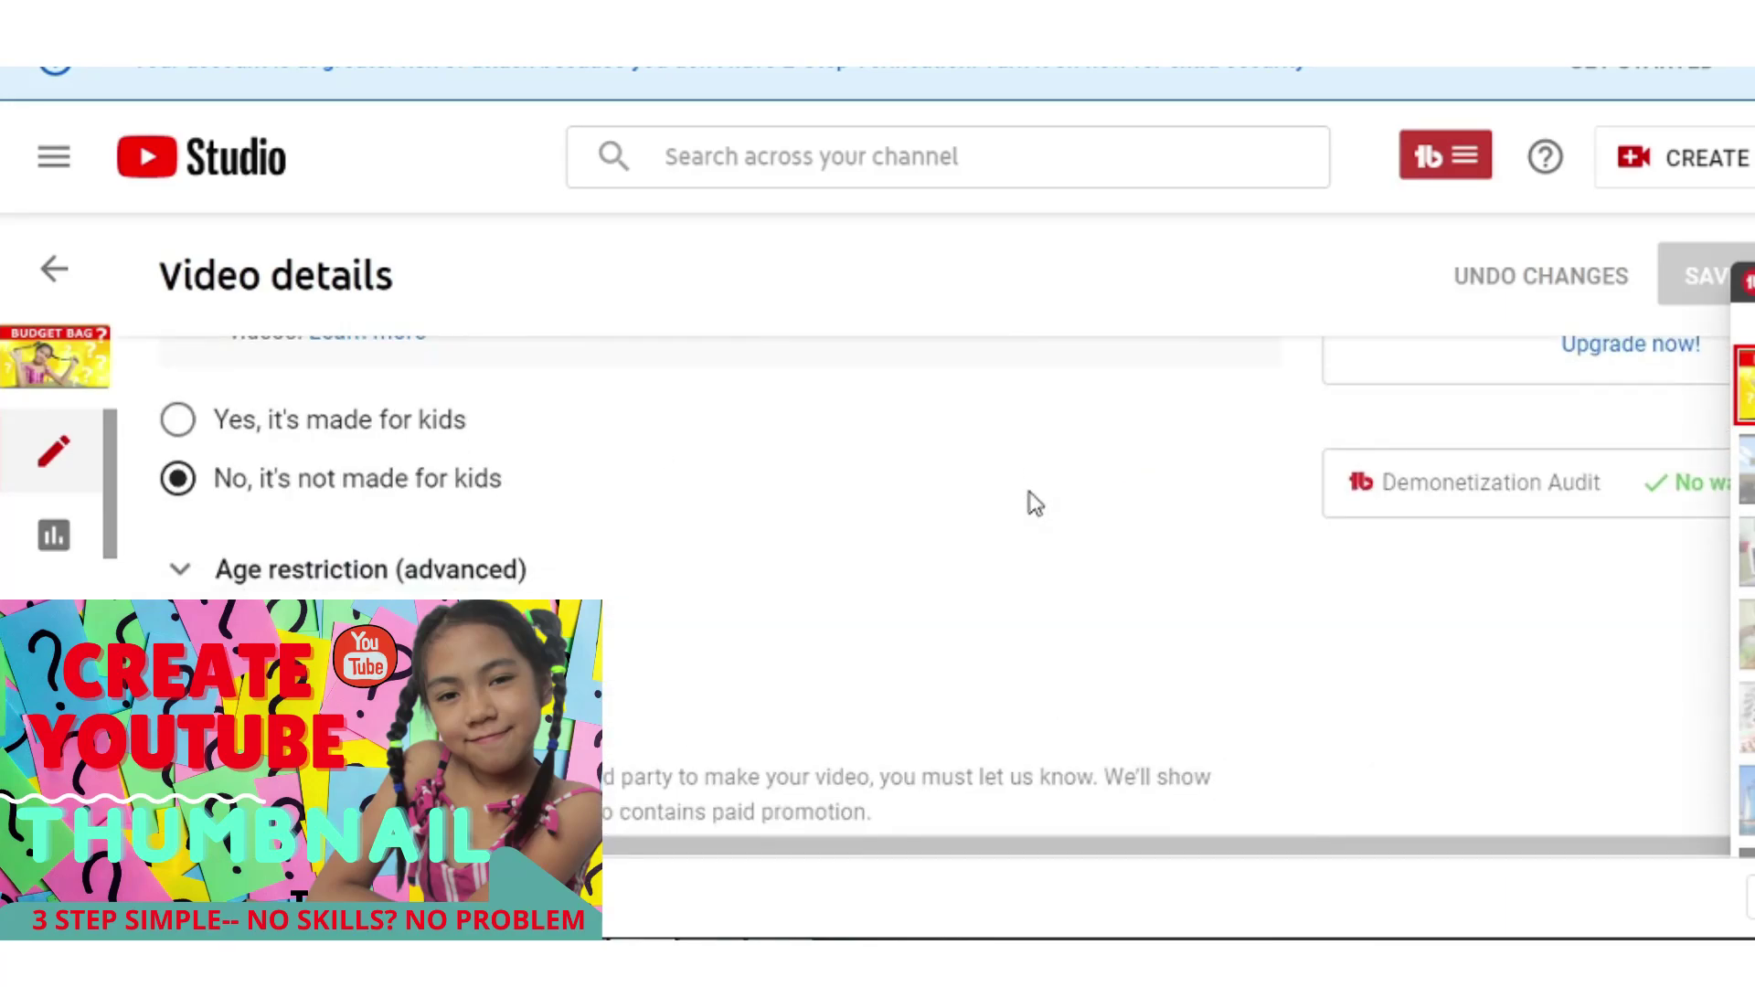
{"action": "scroll", "coordinate": [1033, 512], "scroll_direction": "down", "scroll_amount": 5}
{"action": "scroll", "coordinate": [1188, 549], "scroll_direction": "down", "scroll_amount": 5}
{"action": "scroll", "coordinate": [1379, 574], "scroll_direction": "down", "scroll_amount": 1}
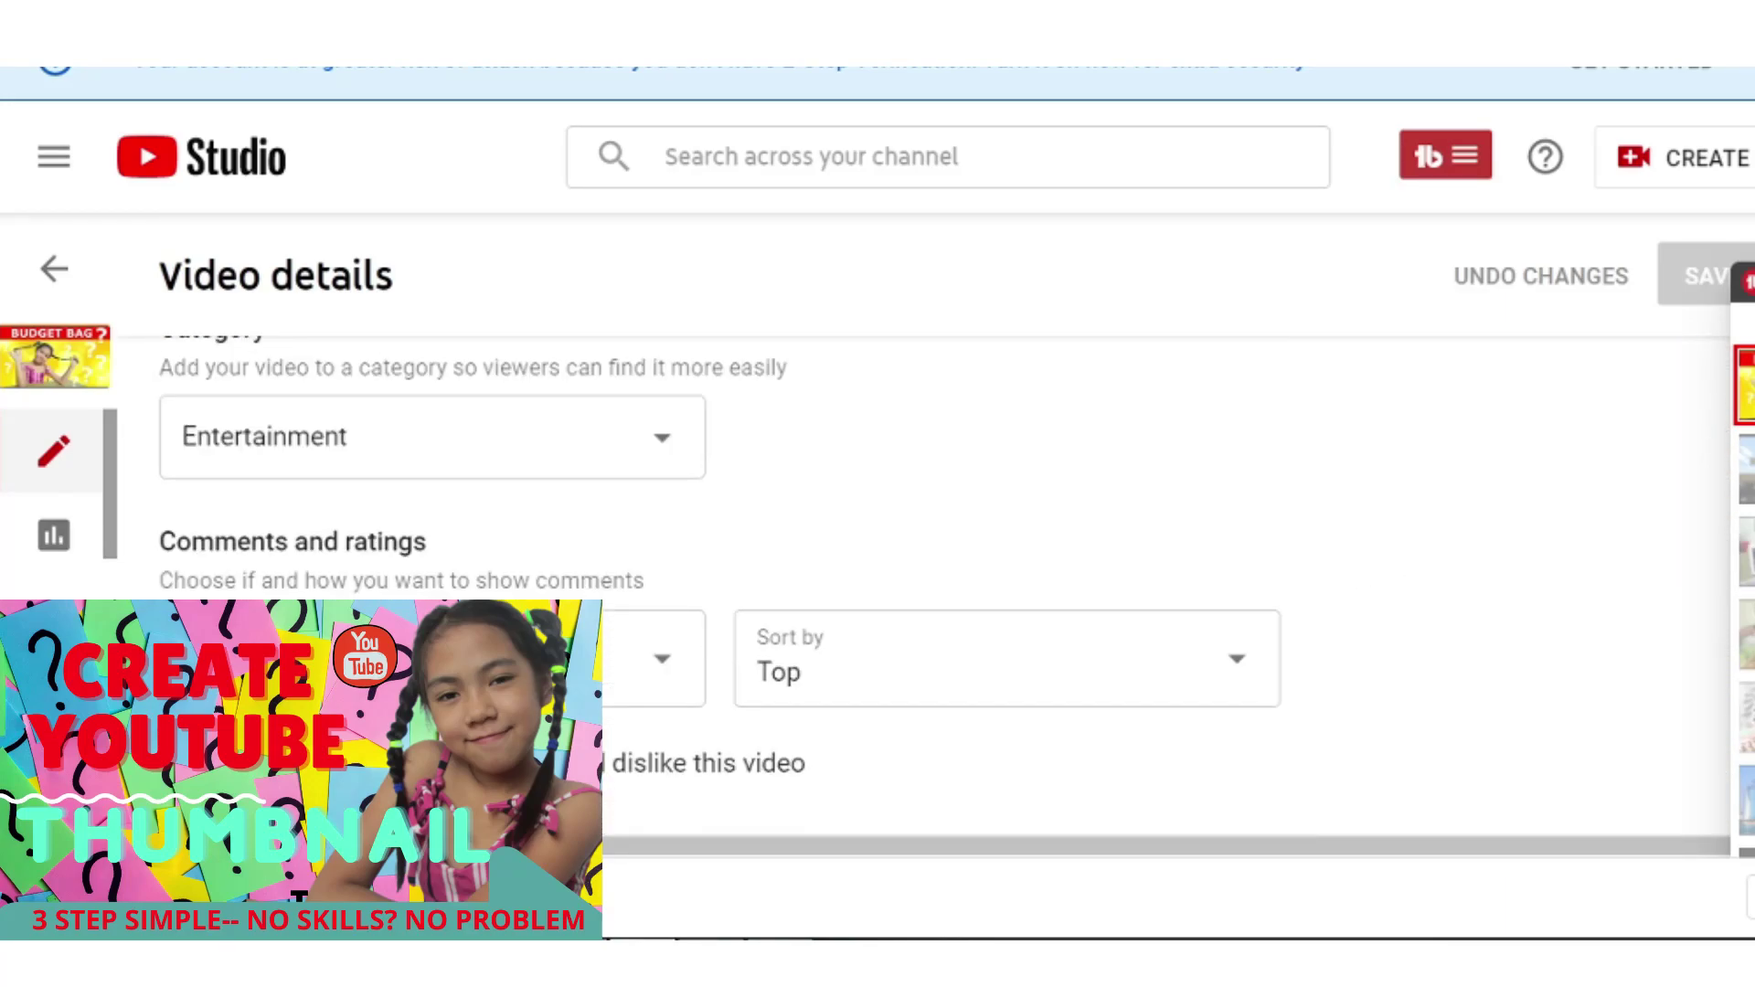
{"action": "scroll", "coordinate": [607, 552], "scroll_direction": "up", "scroll_amount": 5}
{"action": "scroll", "coordinate": [589, 535], "scroll_direction": "up", "scroll_amount": 5}
{"action": "scroll", "coordinate": [589, 535], "scroll_direction": "up", "scroll_amount": 5}
{"action": "scroll", "coordinate": [569, 536], "scroll_direction": "up", "scroll_amount": 5}
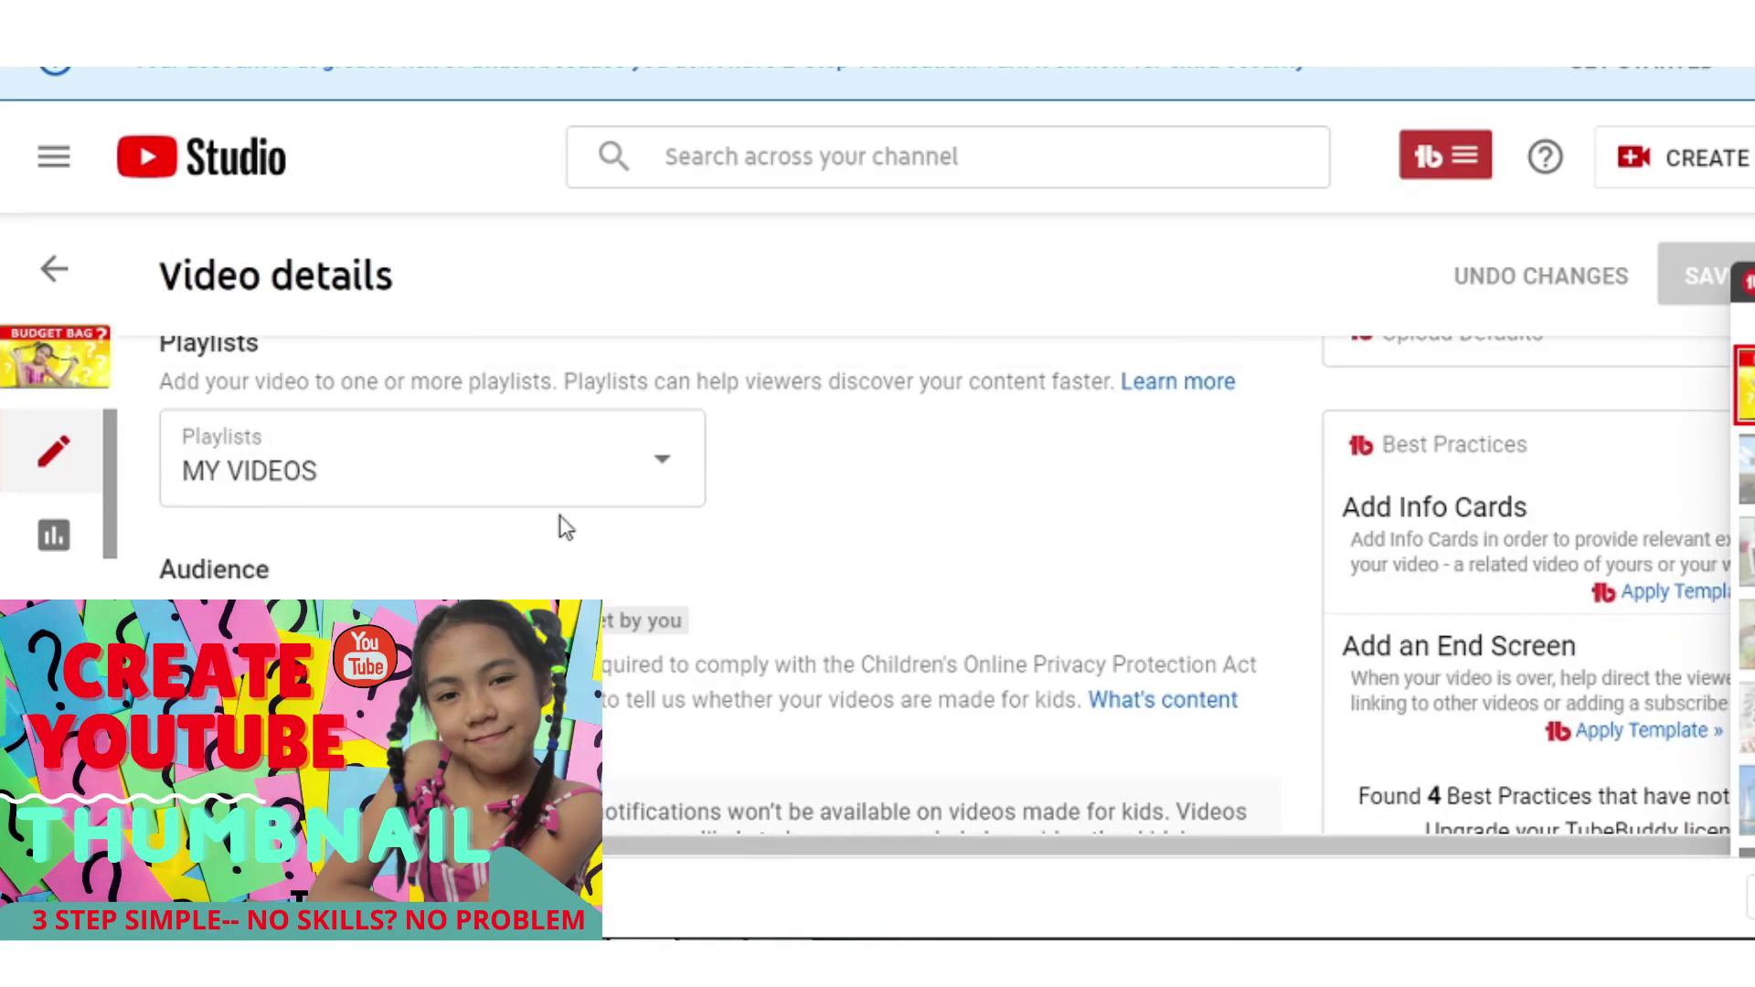
{"action": "scroll", "coordinate": [556, 525], "scroll_direction": "up", "scroll_amount": 5}
{"action": "scroll", "coordinate": [549, 533], "scroll_direction": "down", "scroll_amount": 2}
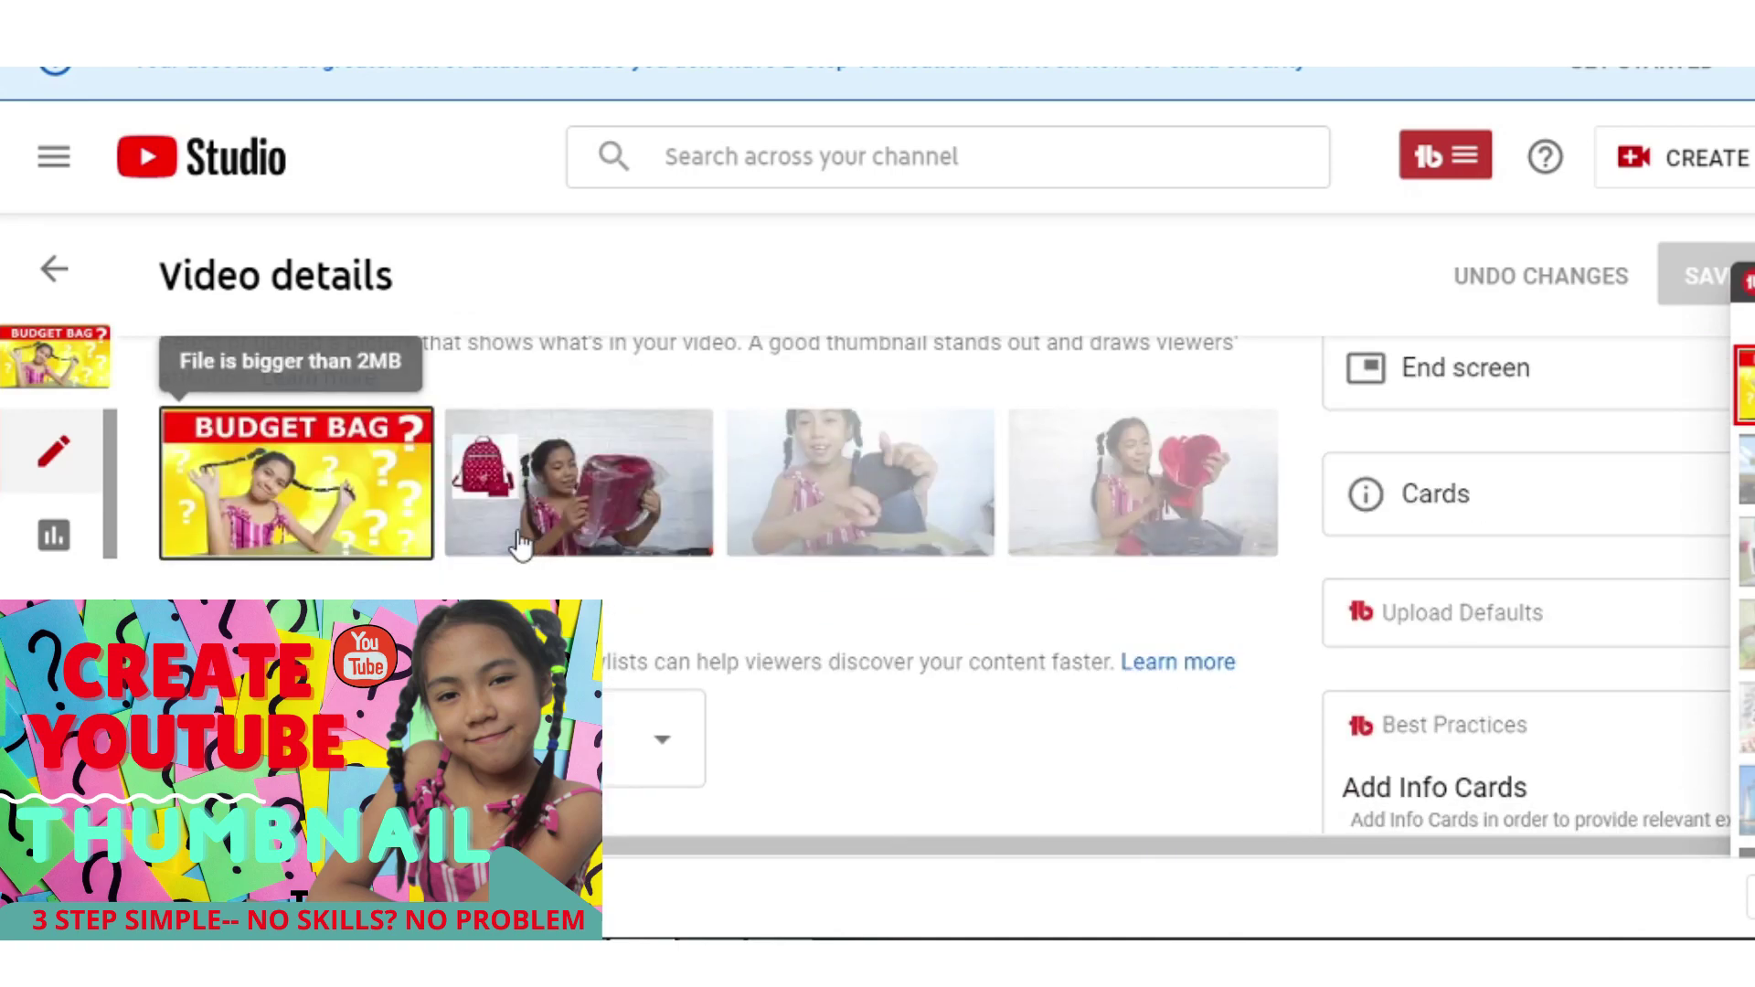
{"action": "mouse_move", "coordinate": [398, 446]}
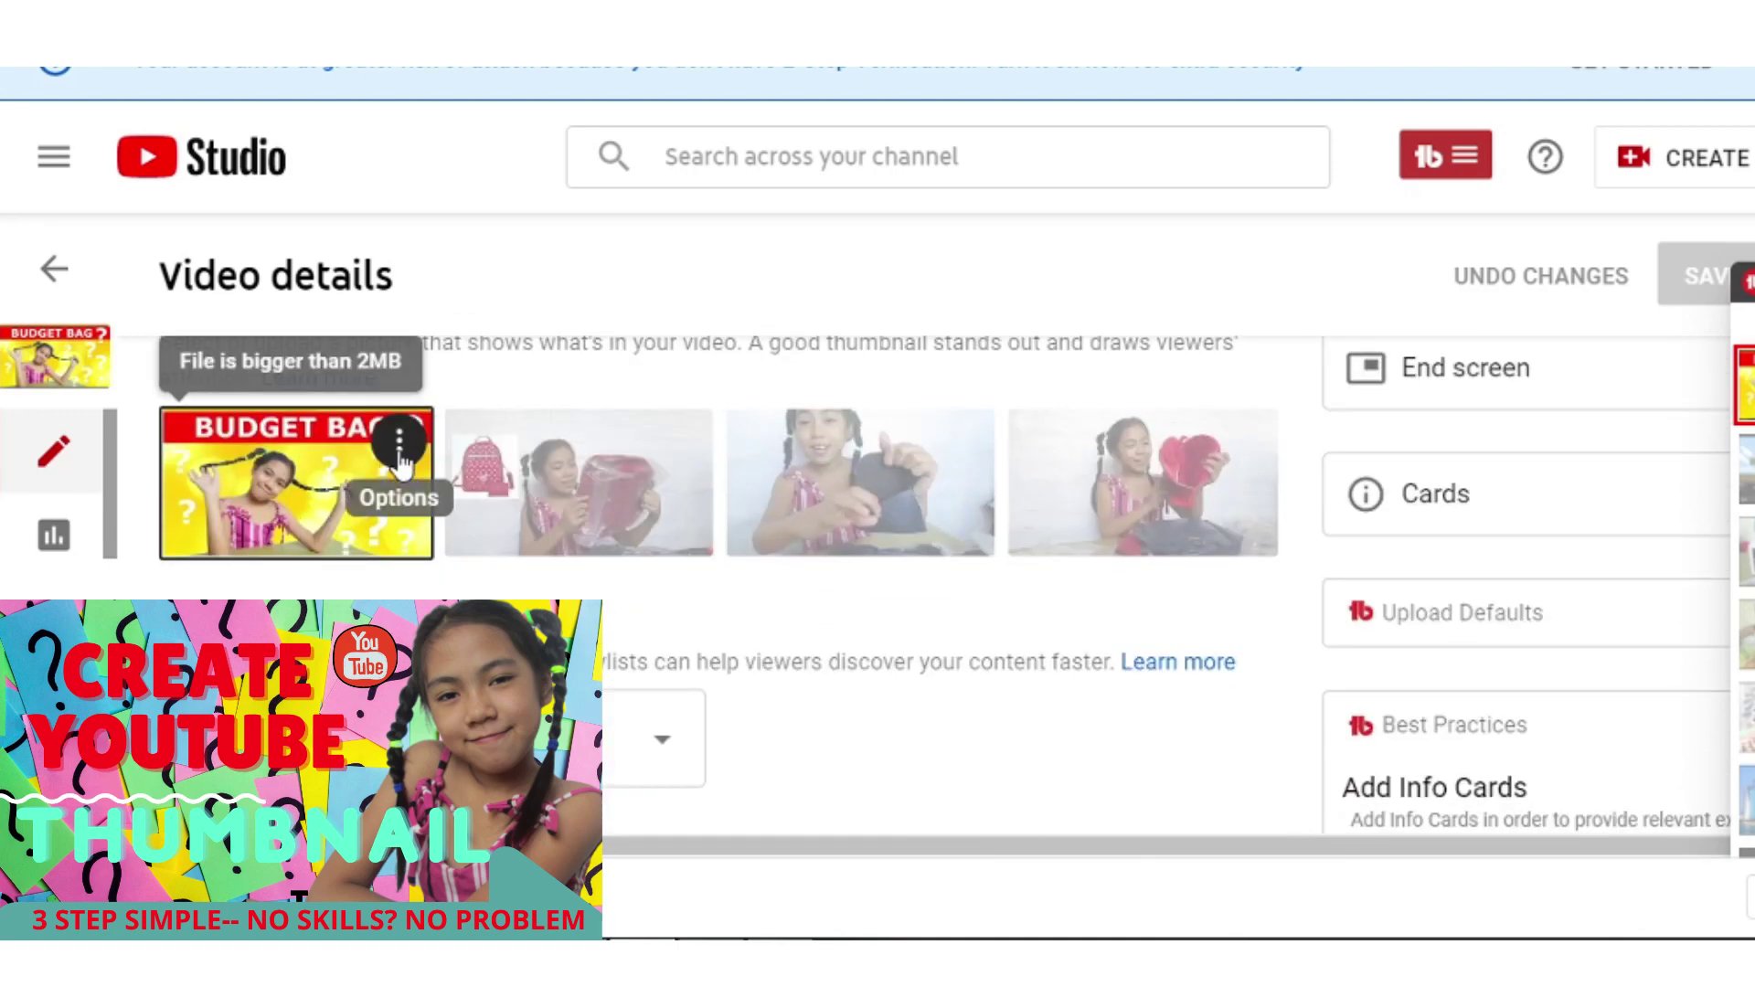
{"action": "left_click", "coordinate": [400, 462]}
{"action": "left_click", "coordinate": [306, 463]}
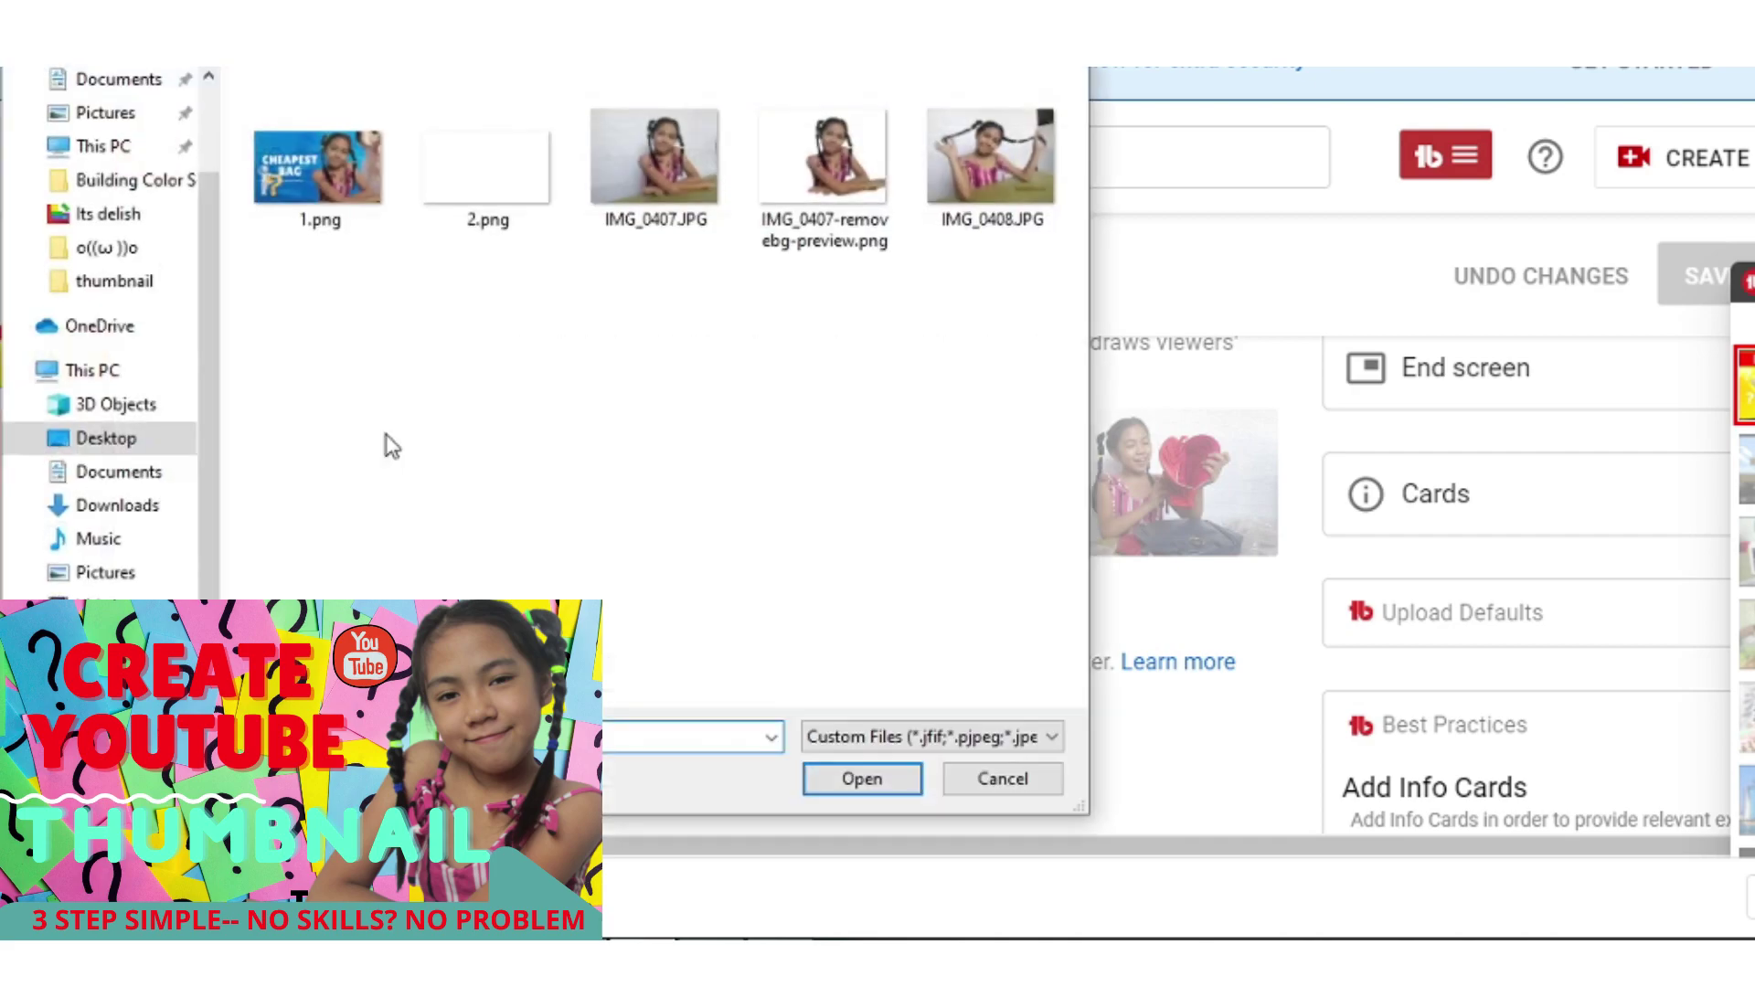
{"action": "double_click", "coordinate": [299, 140]}
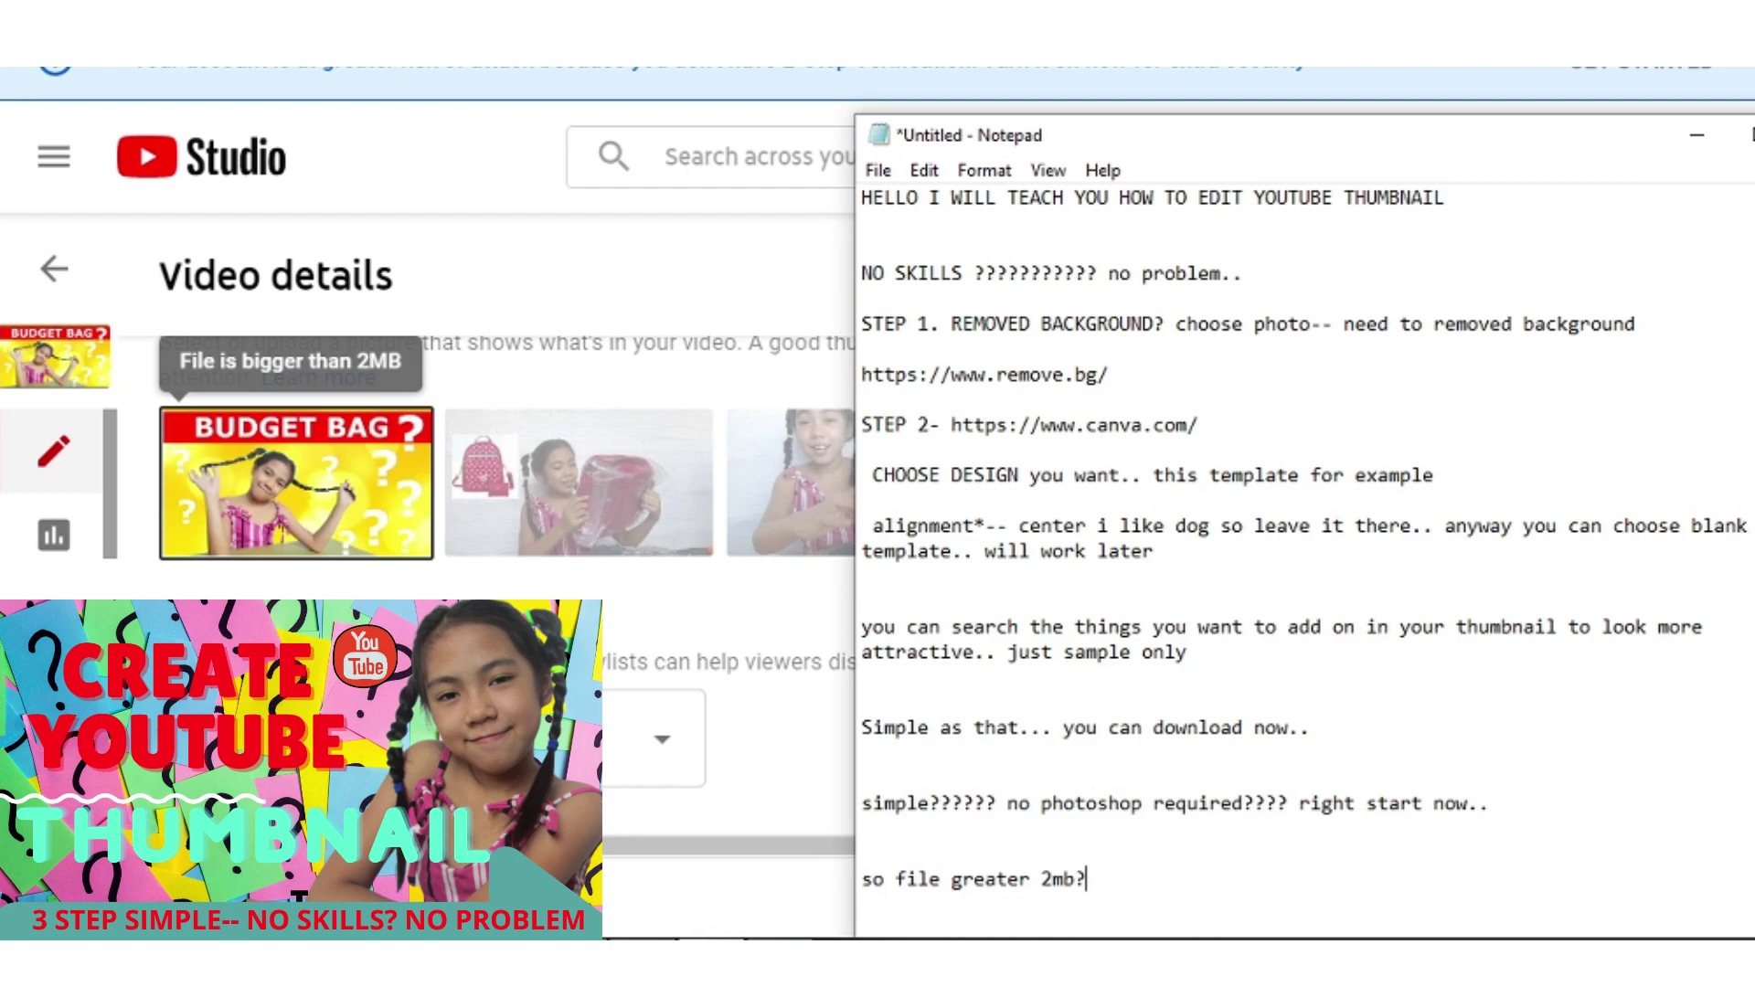
Note 'need to res' and delete the empty second page in Canva.
{"action": "type", "text": "need to res"}
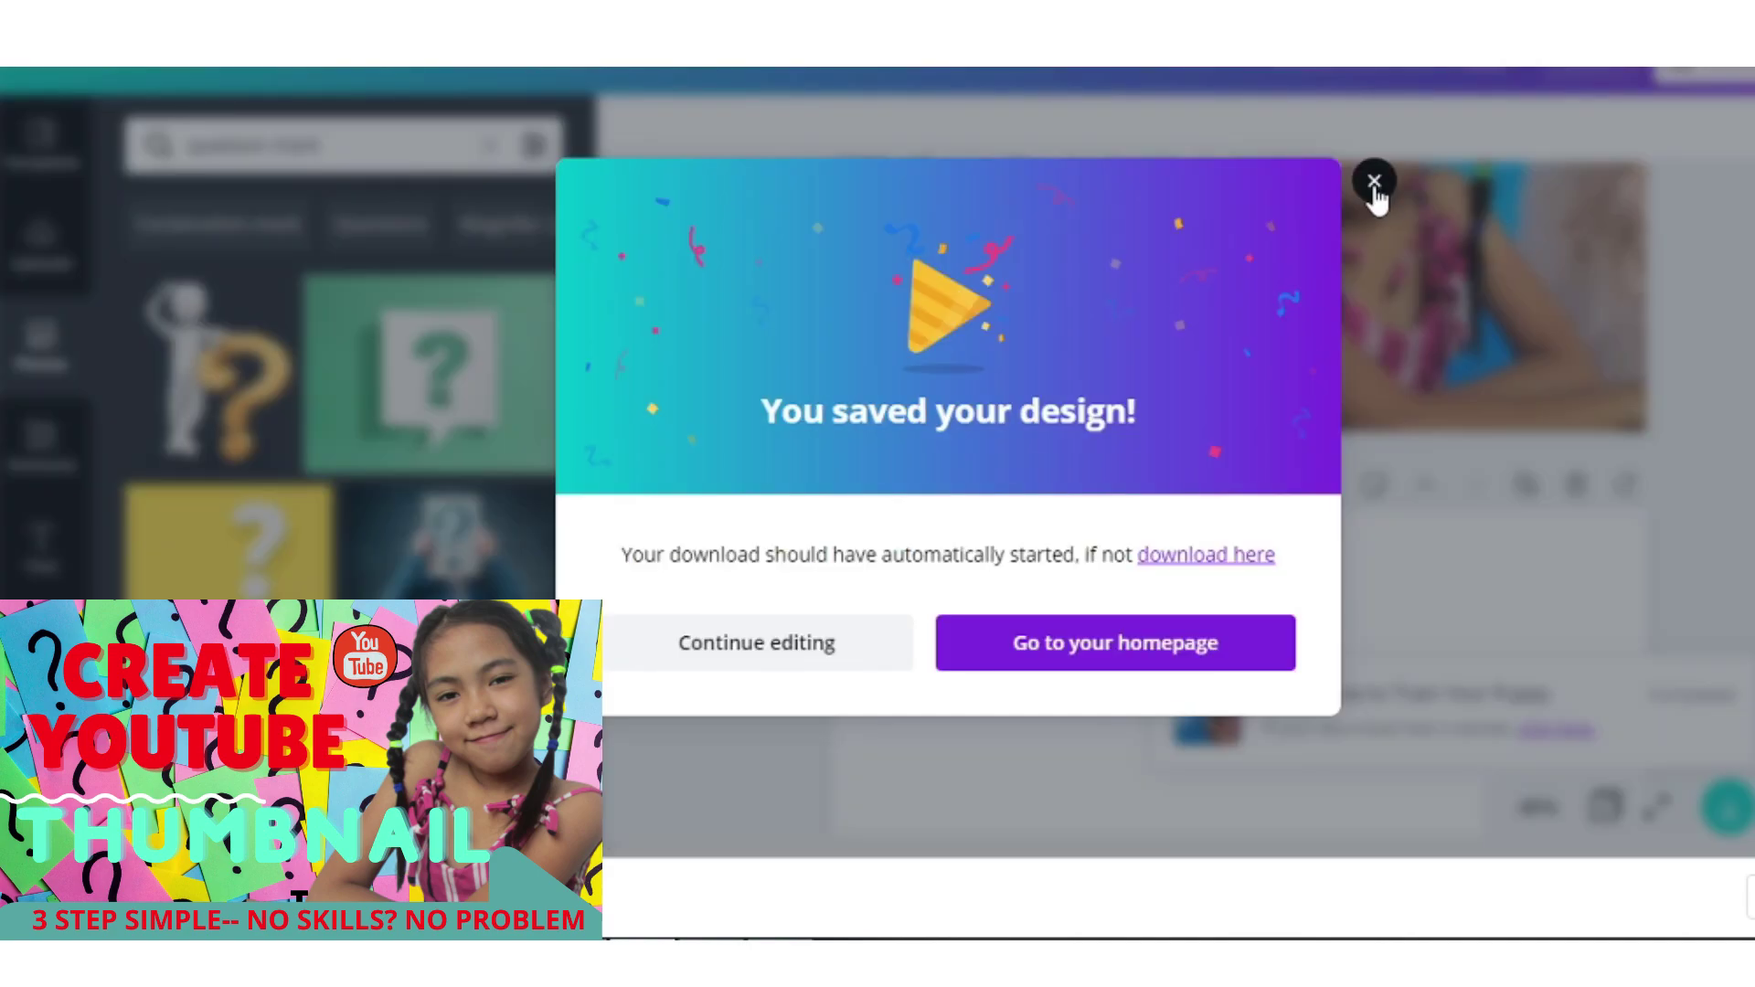
{"action": "left_click", "coordinate": [1374, 183]}
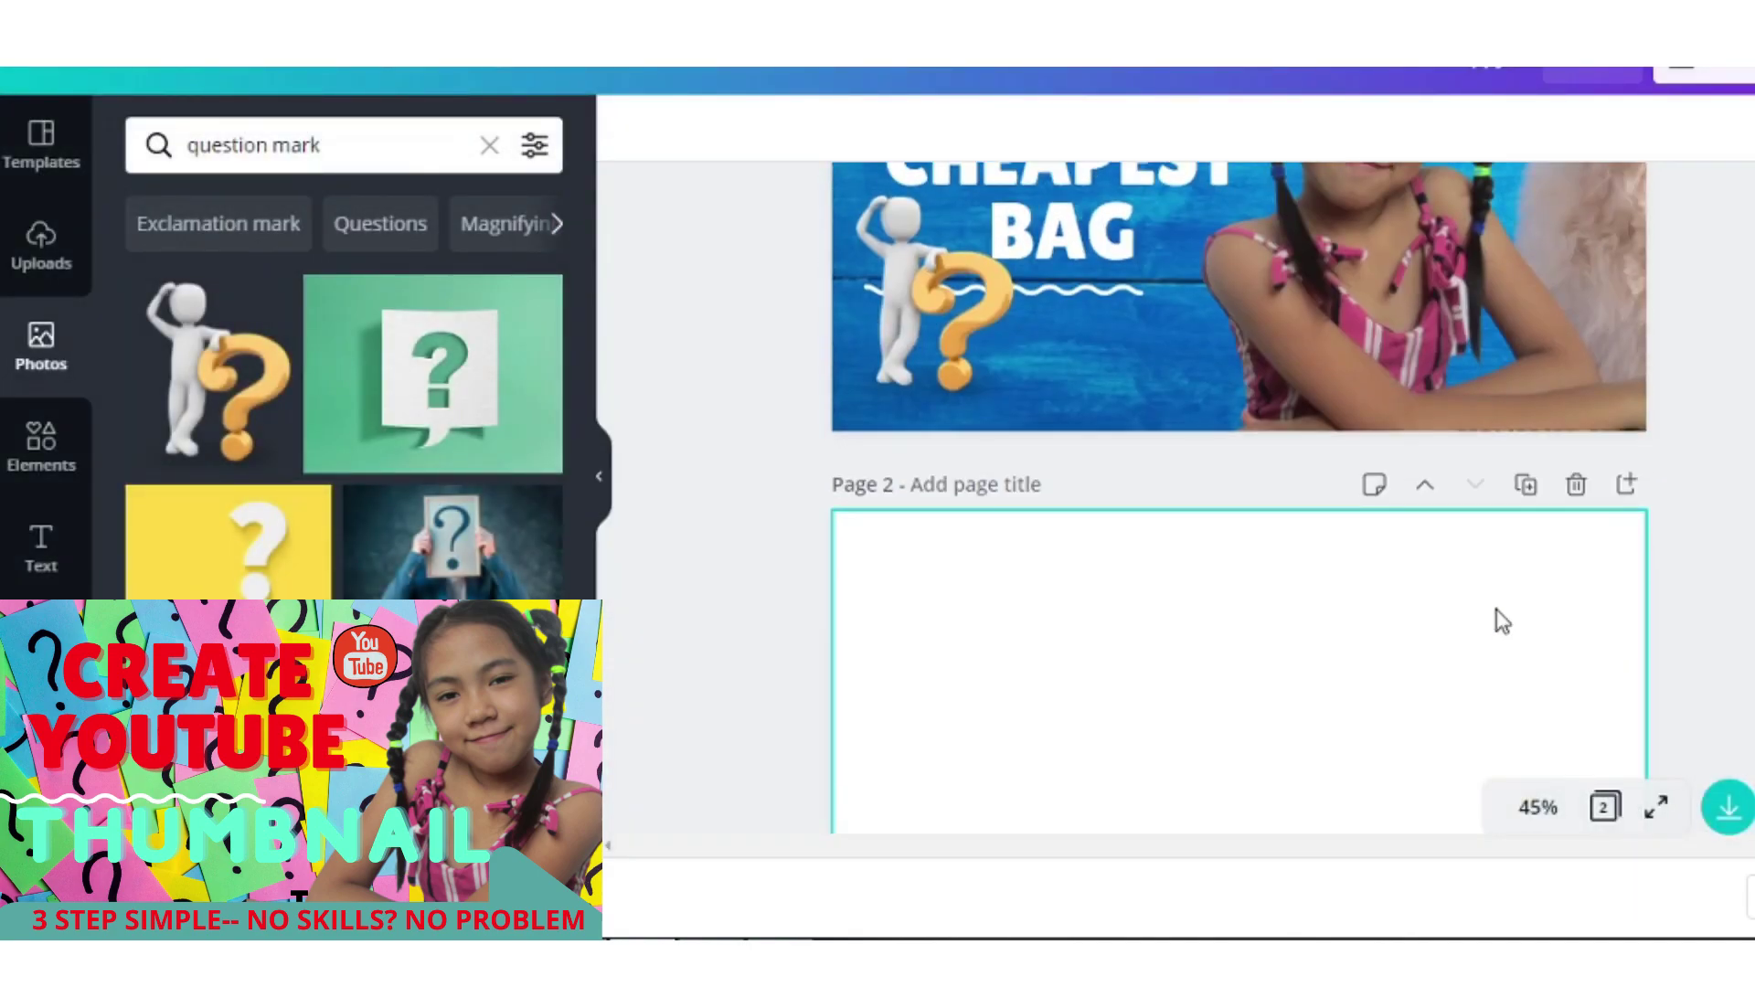
{"action": "left_click", "coordinate": [1576, 485]}
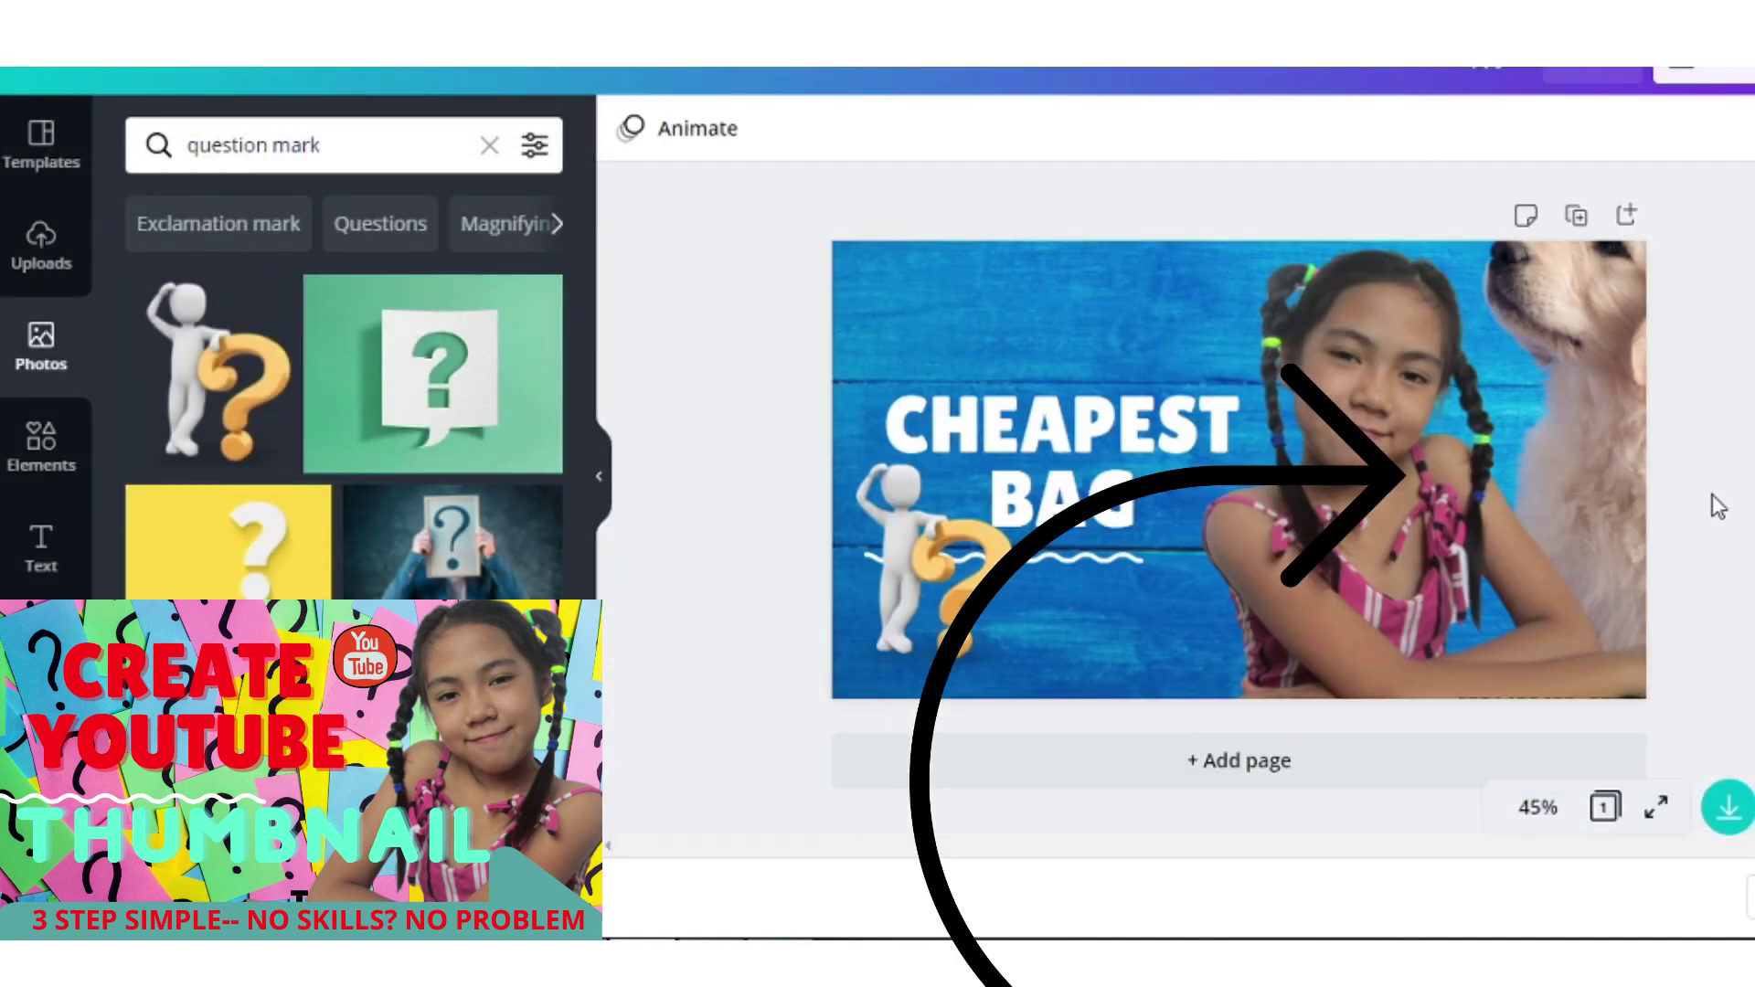
Download the CHEAPEST BAG design as a full-size PNG.
{"action": "left_click", "coordinate": [1714, 94]}
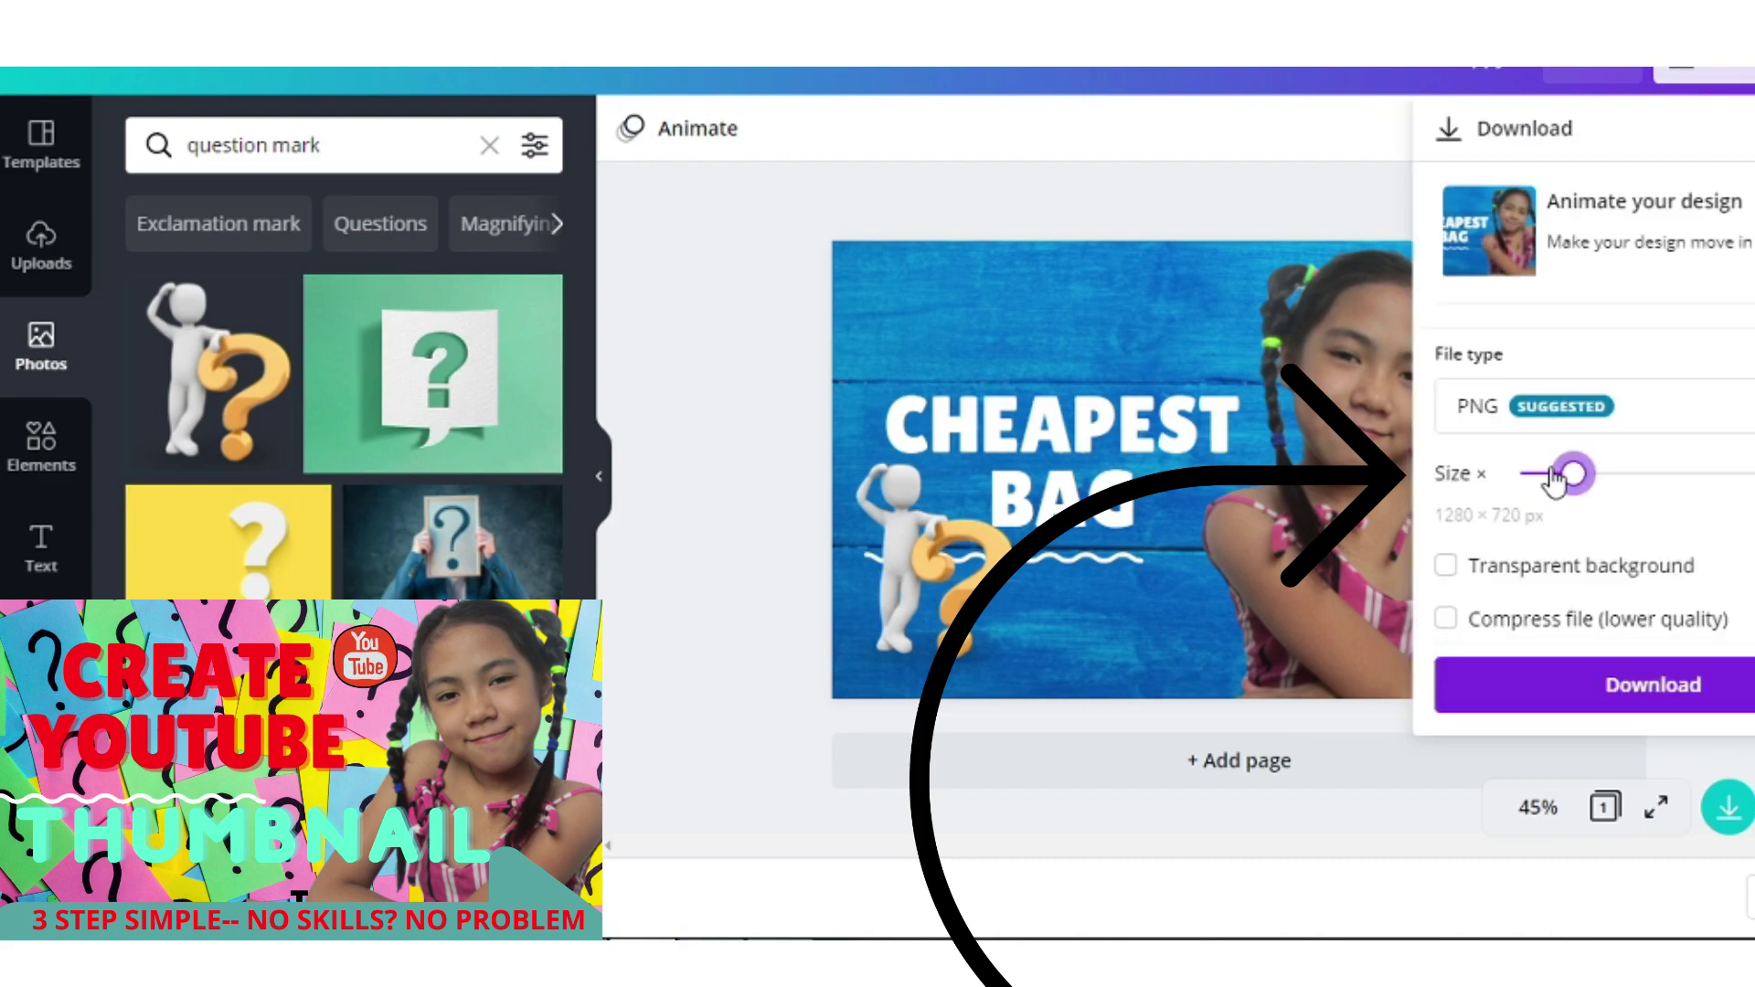
{"action": "left_click_drag", "start_coordinate": [1554, 477], "coordinate": [1567, 473]}
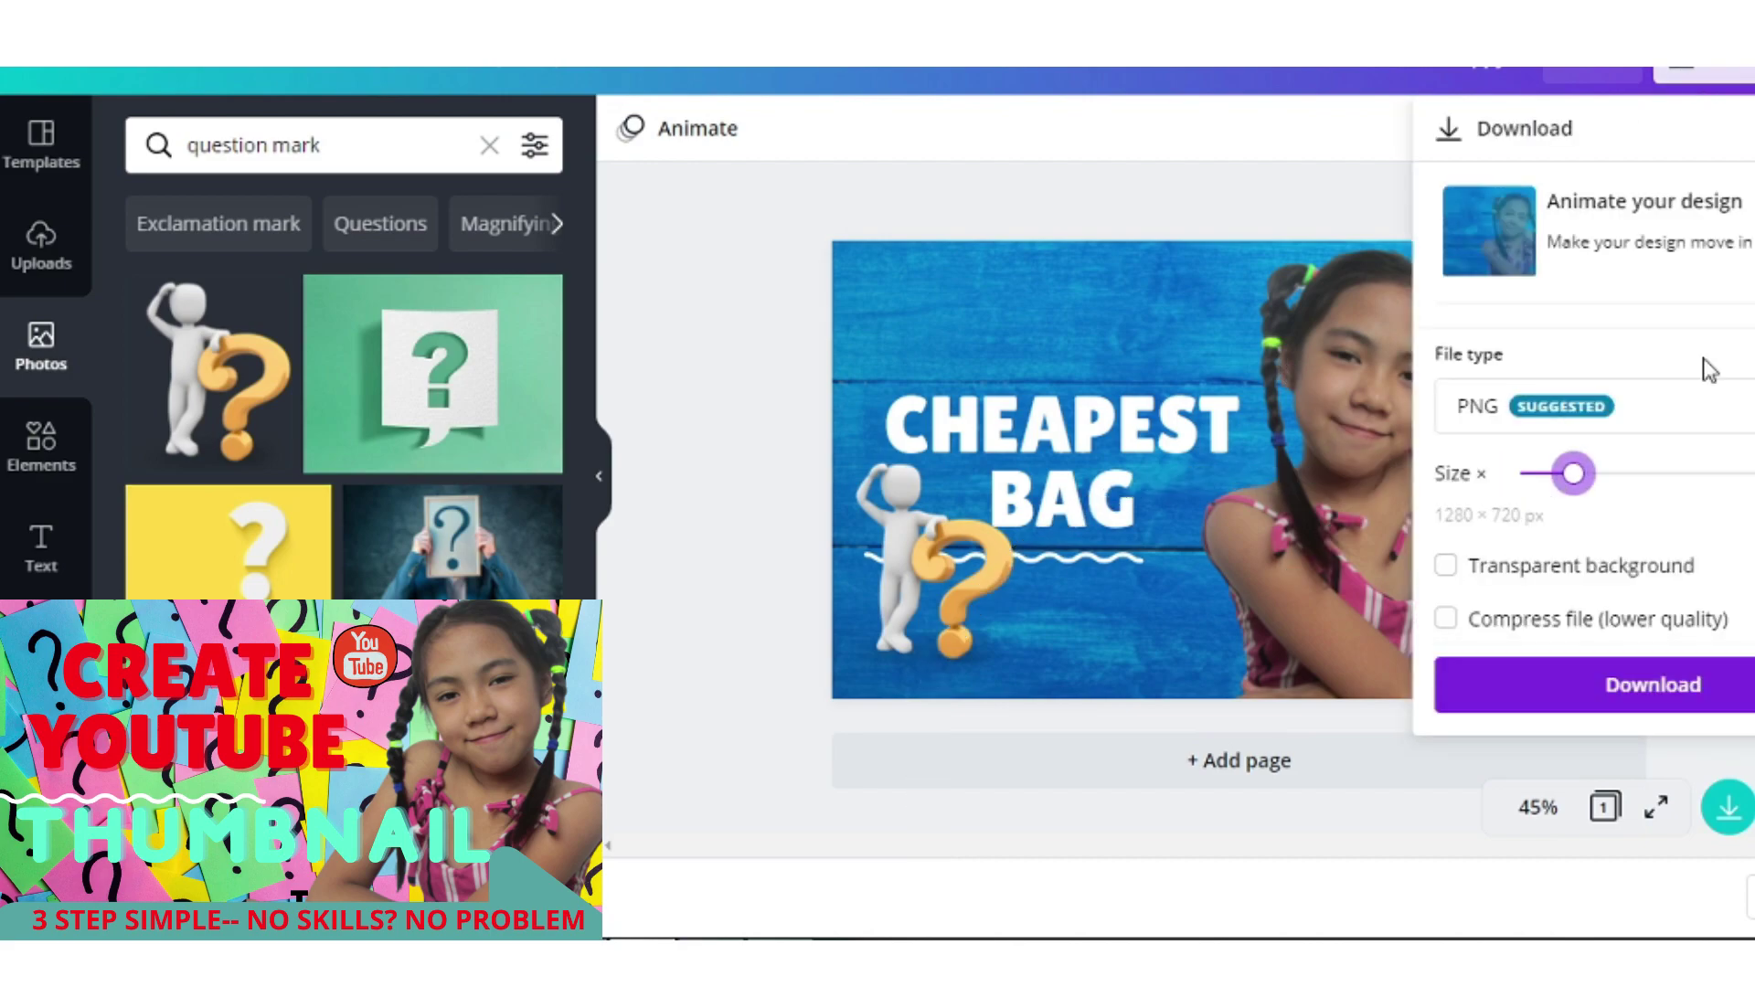
{"action": "left_click", "coordinate": [1624, 702]}
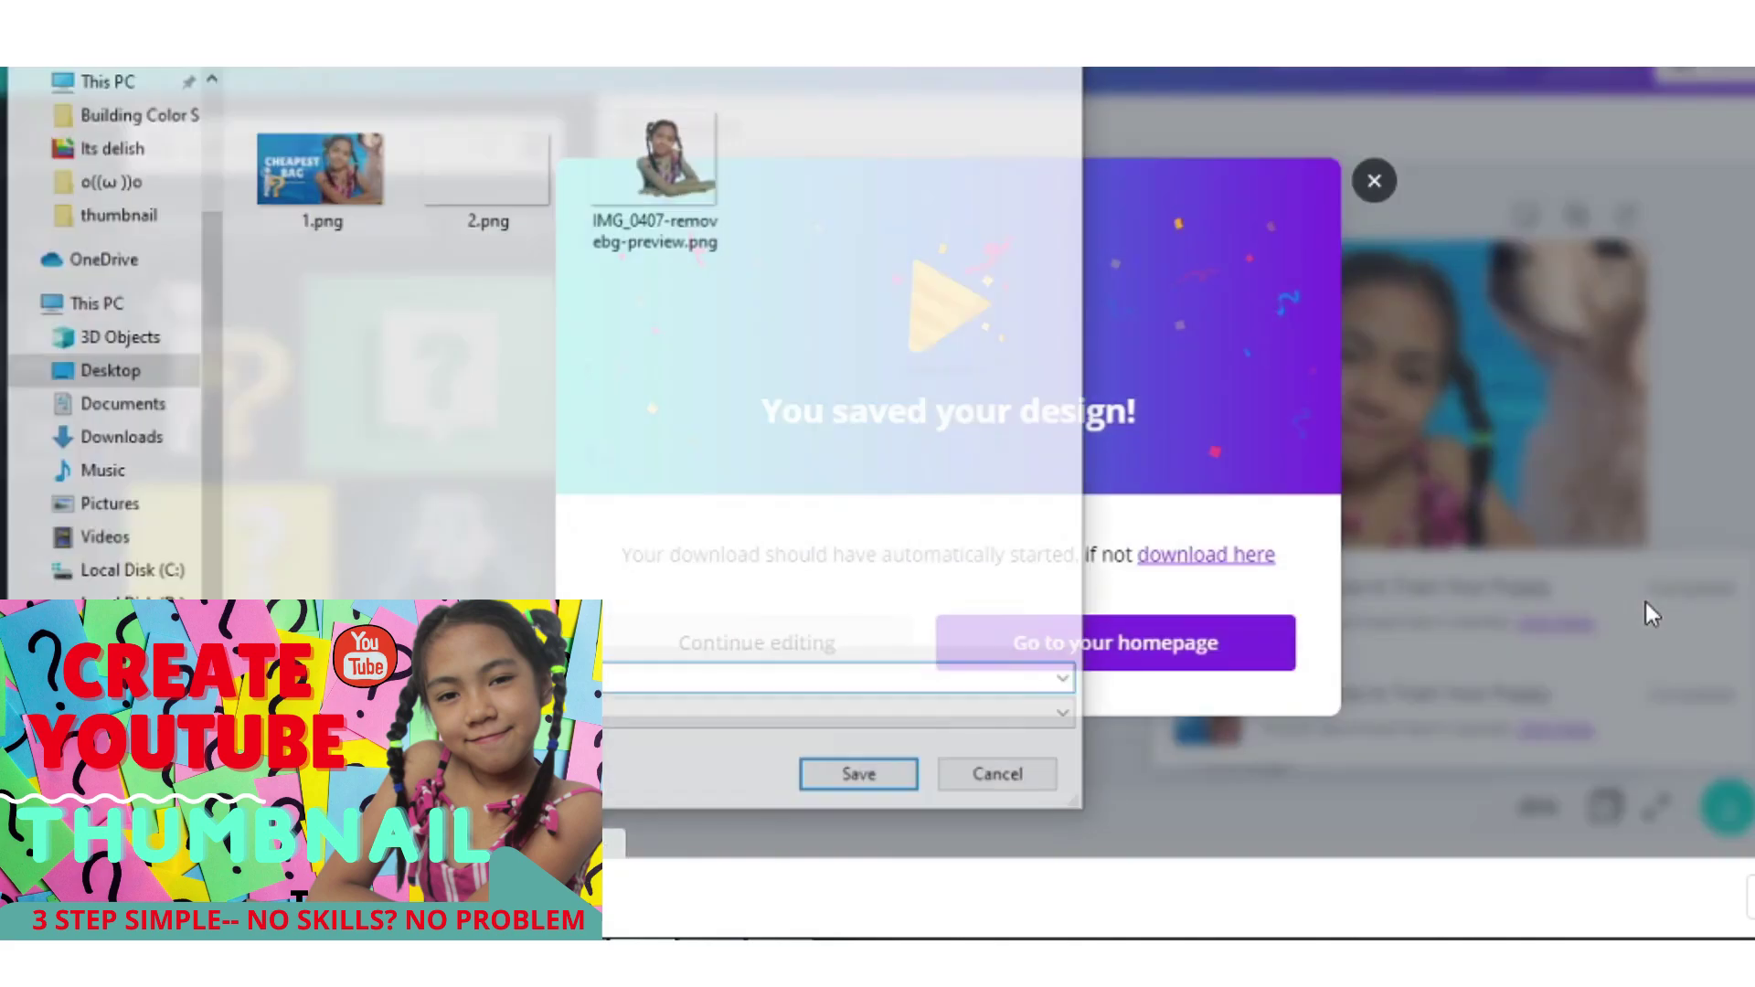
Save the PNG to the Desktop, then choose Change on the current BUDGET BAG thumbnail.
{"action": "key", "text": "Return"}
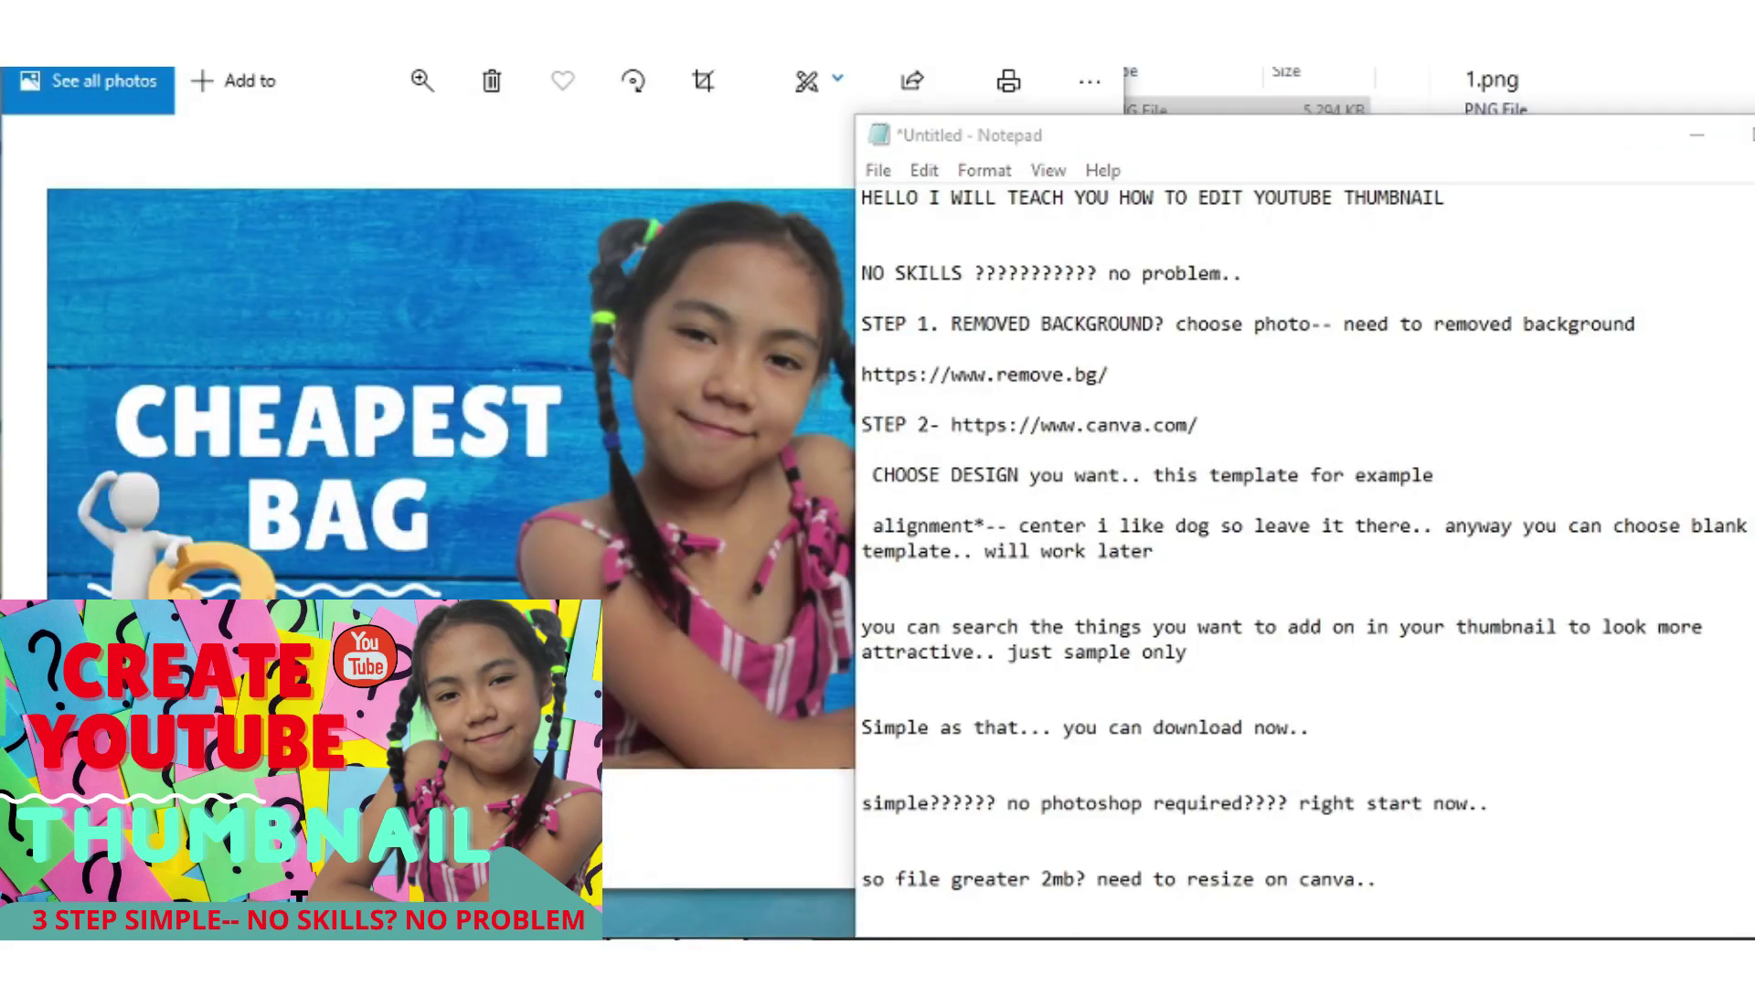
{"action": "scroll", "coordinate": [722, 586], "scroll_direction": "down", "scroll_amount": 5}
{"action": "scroll", "coordinate": [722, 585], "scroll_direction": "down", "scroll_amount": 3}
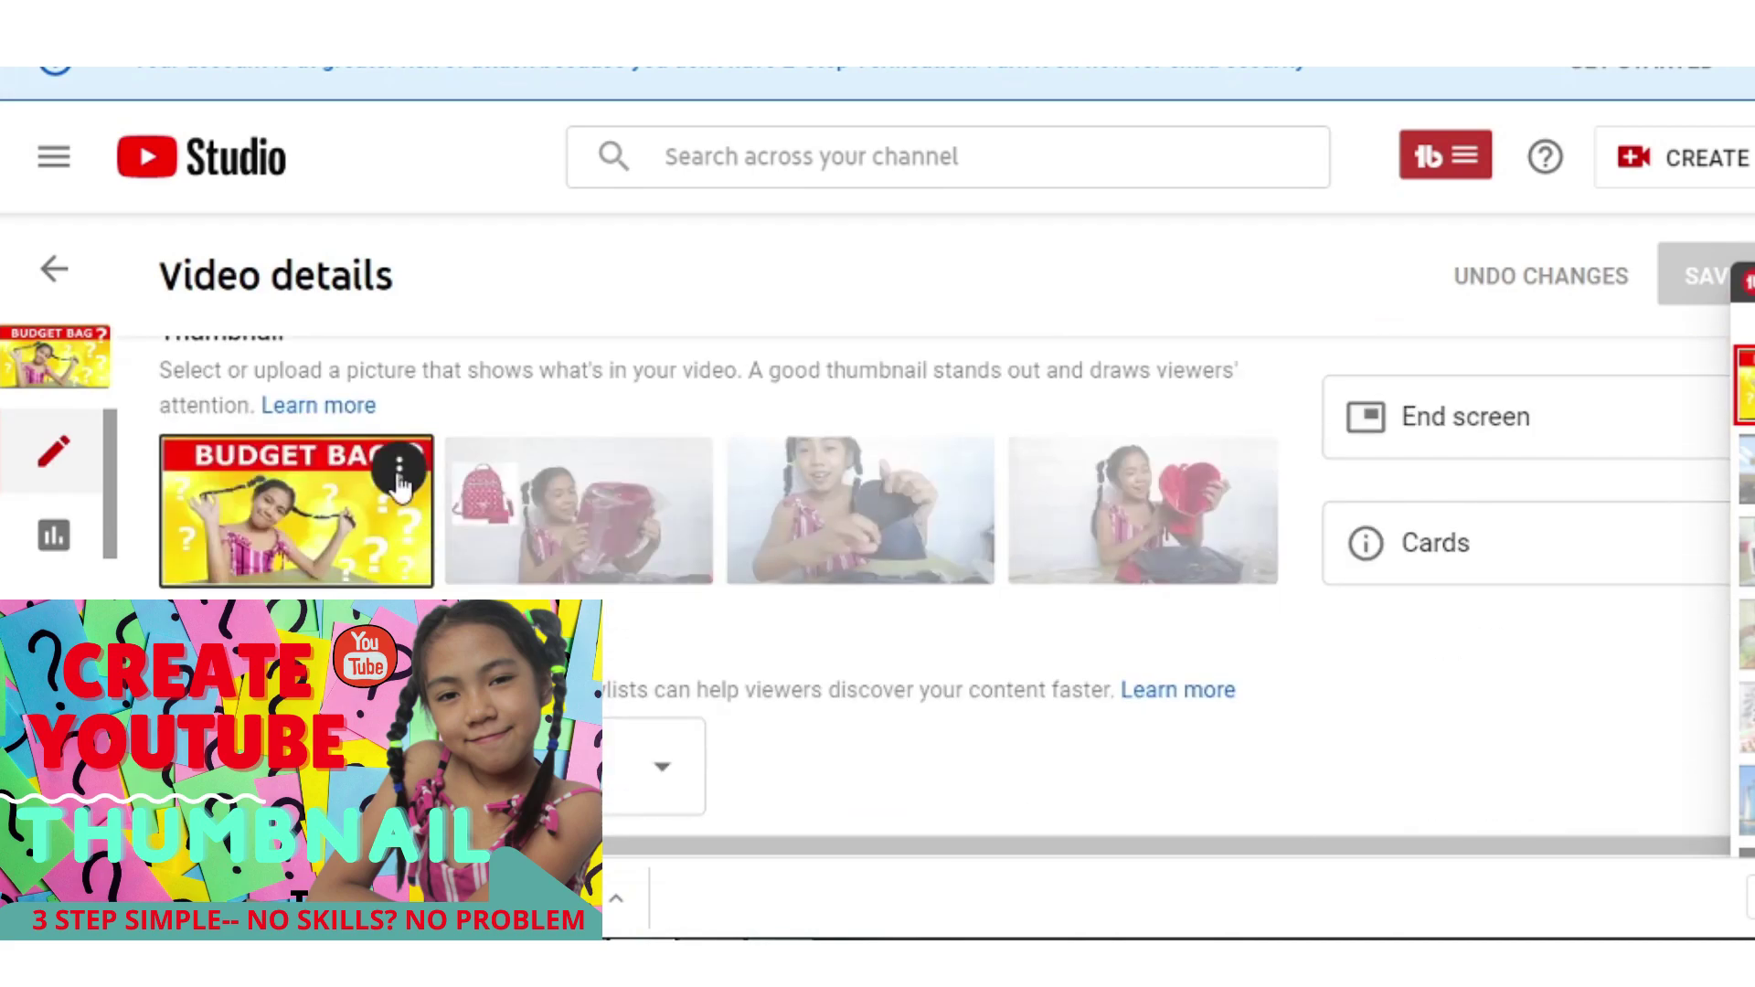
{"action": "left_click", "coordinate": [400, 469]}
{"action": "left_click", "coordinate": [279, 503]}
Set the CHEAPEST BAG PNG as the video thumbnail and save the video details.
{"action": "left_click", "coordinate": [631, 165]}
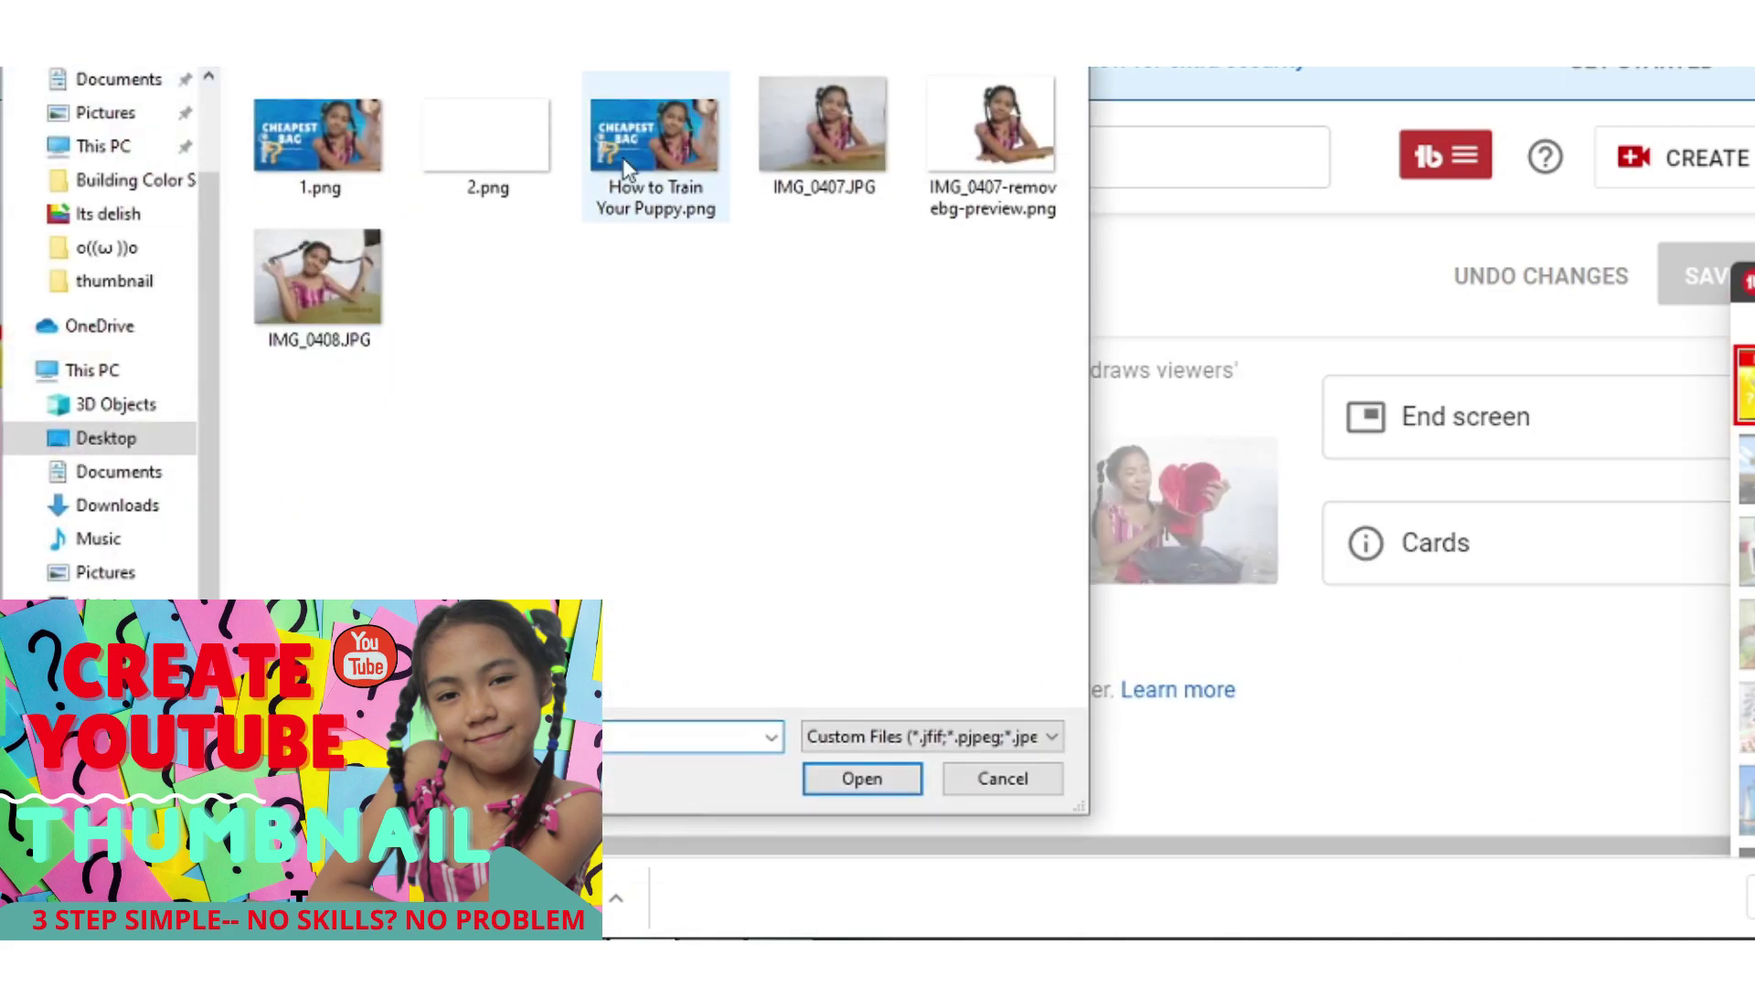
{"action": "double_click", "coordinate": [630, 165]}
{"action": "scroll", "coordinate": [411, 494], "scroll_direction": "down", "scroll_amount": 2}
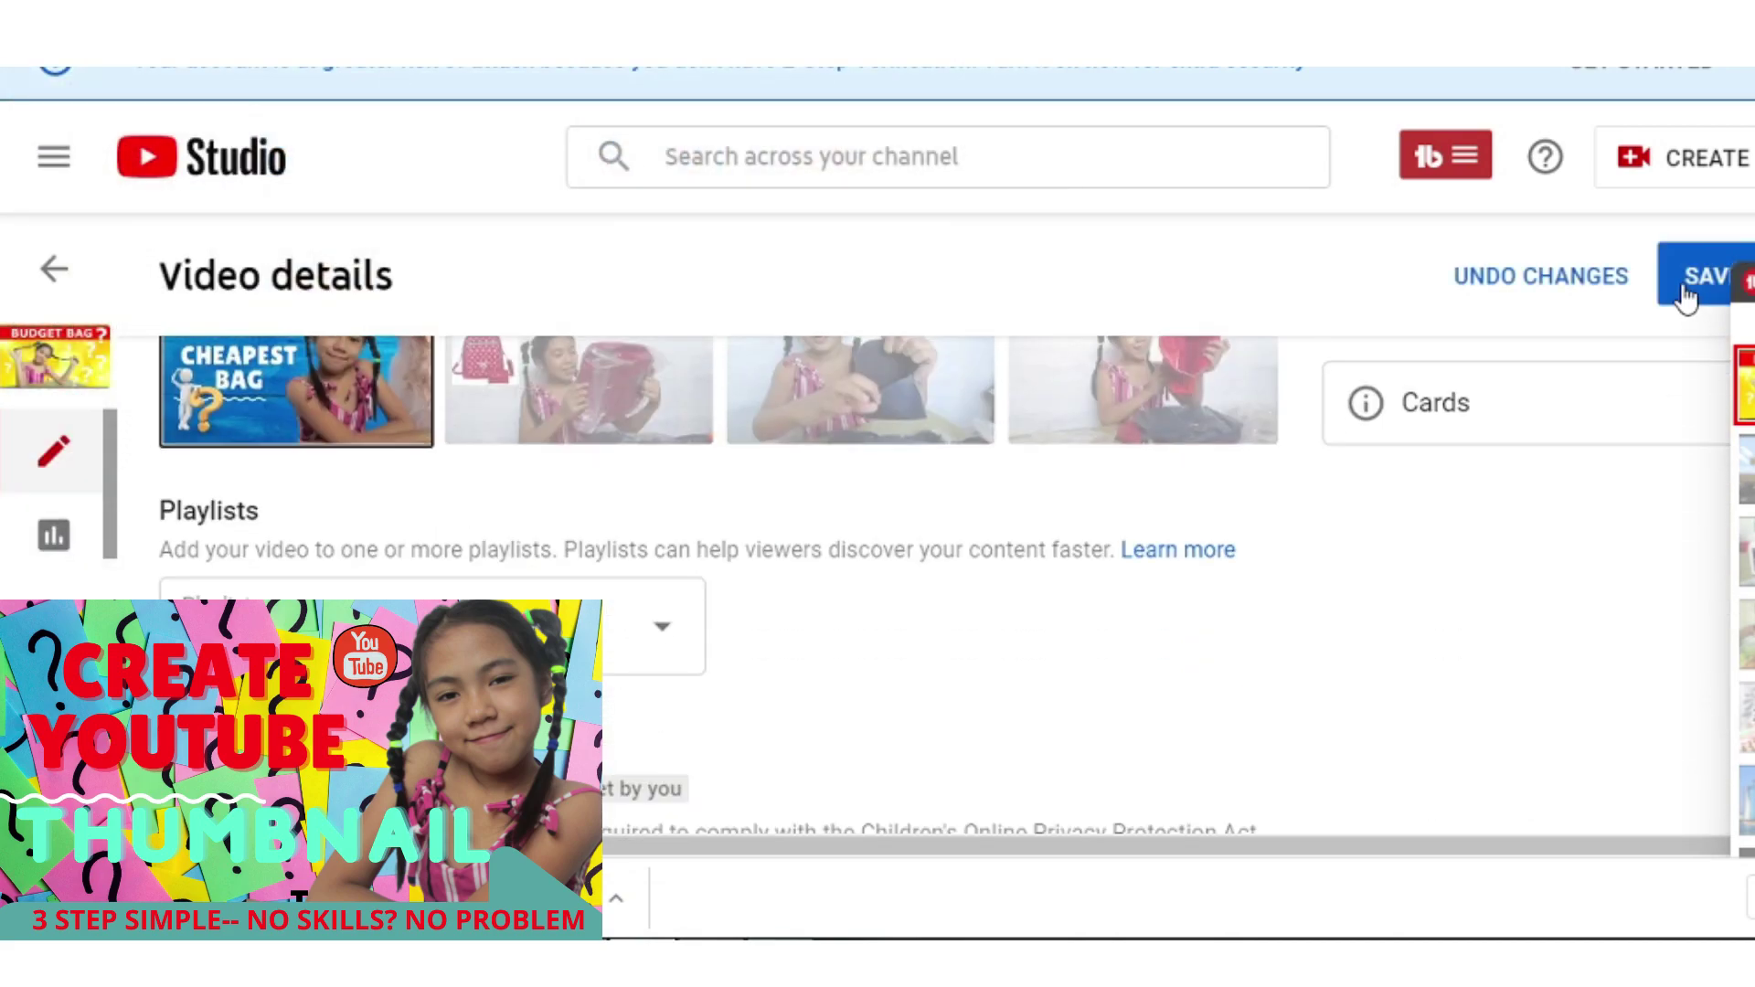
{"action": "left_click", "coordinate": [1696, 297]}
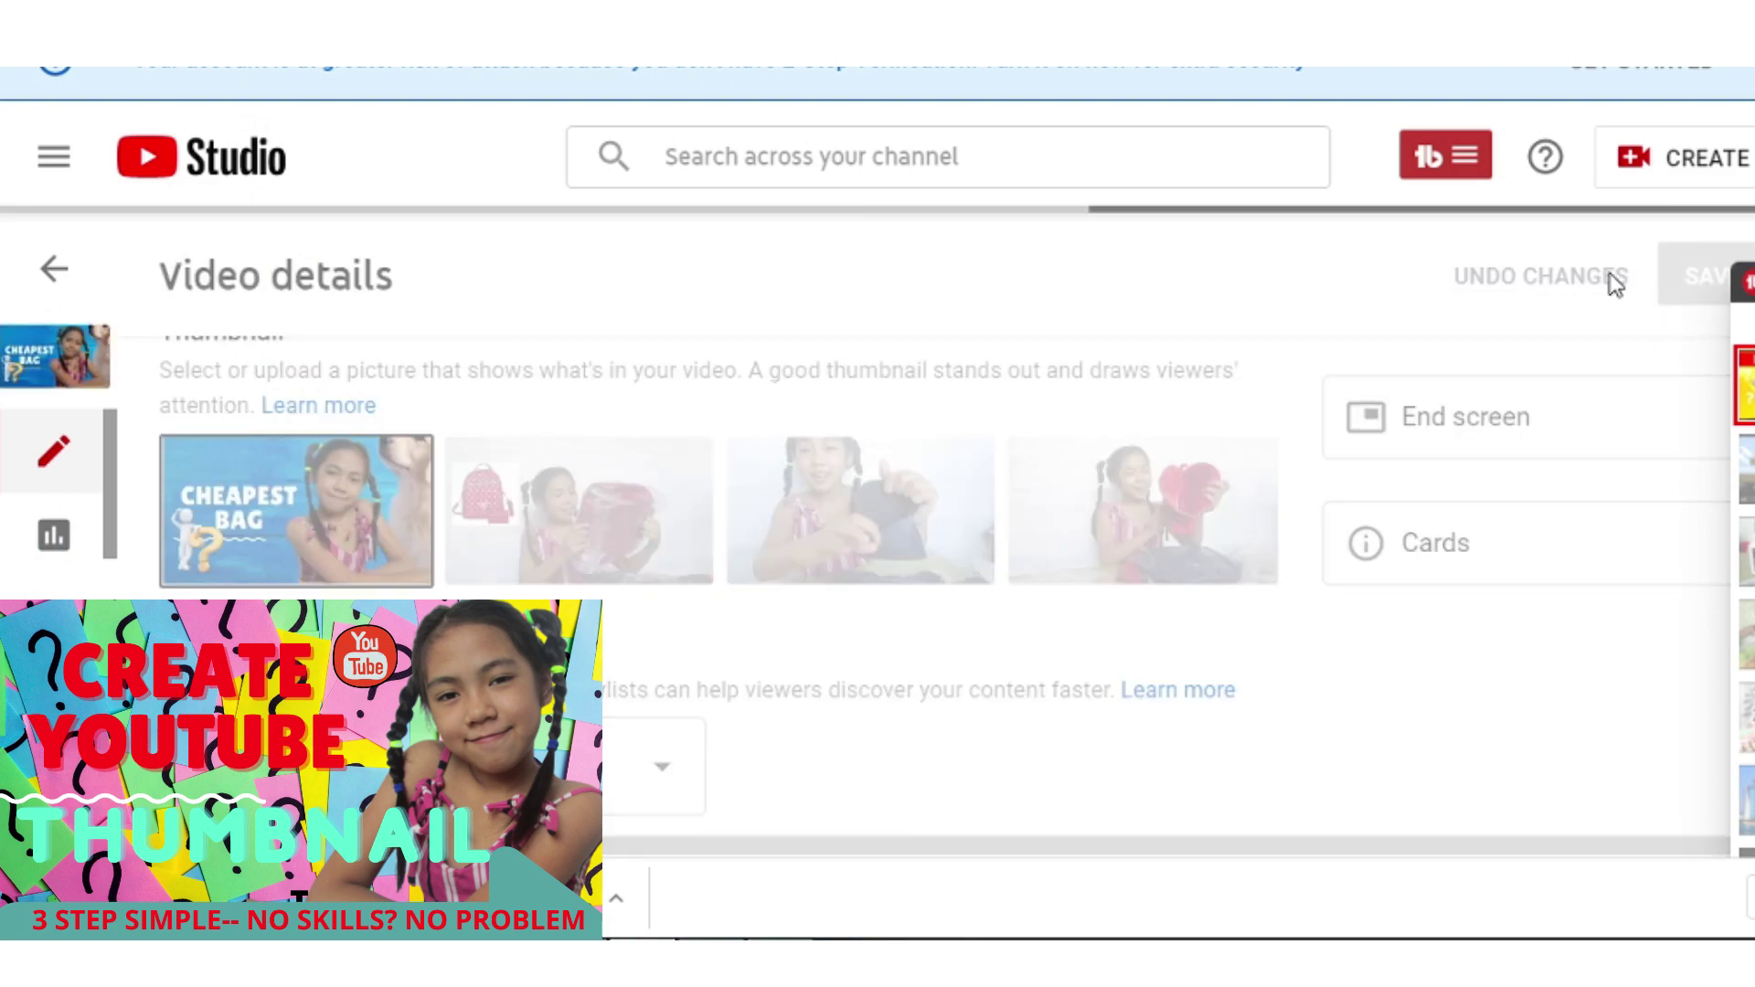
{"action": "scroll", "coordinate": [1038, 678], "scroll_direction": "down", "scroll_amount": 1}
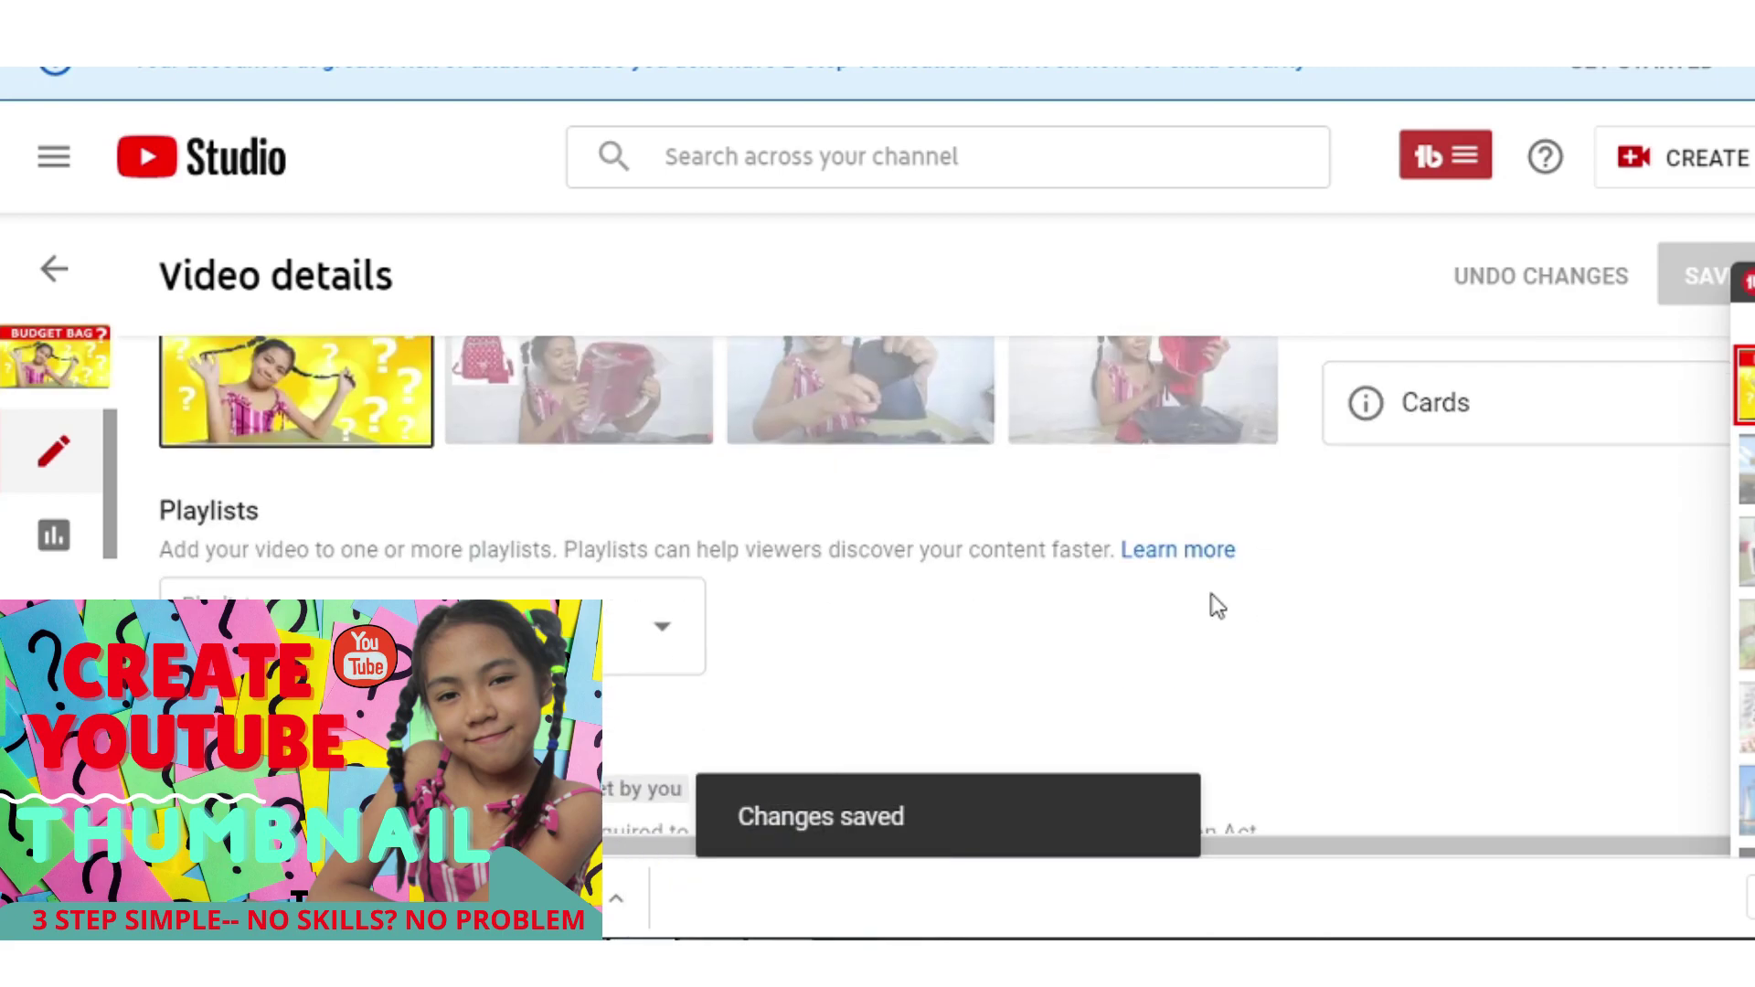
{"action": "scroll", "coordinate": [1210, 603], "scroll_direction": "up", "scroll_amount": 2}
{"action": "scroll", "coordinate": [1057, 607], "scroll_direction": "up", "scroll_amount": 2}
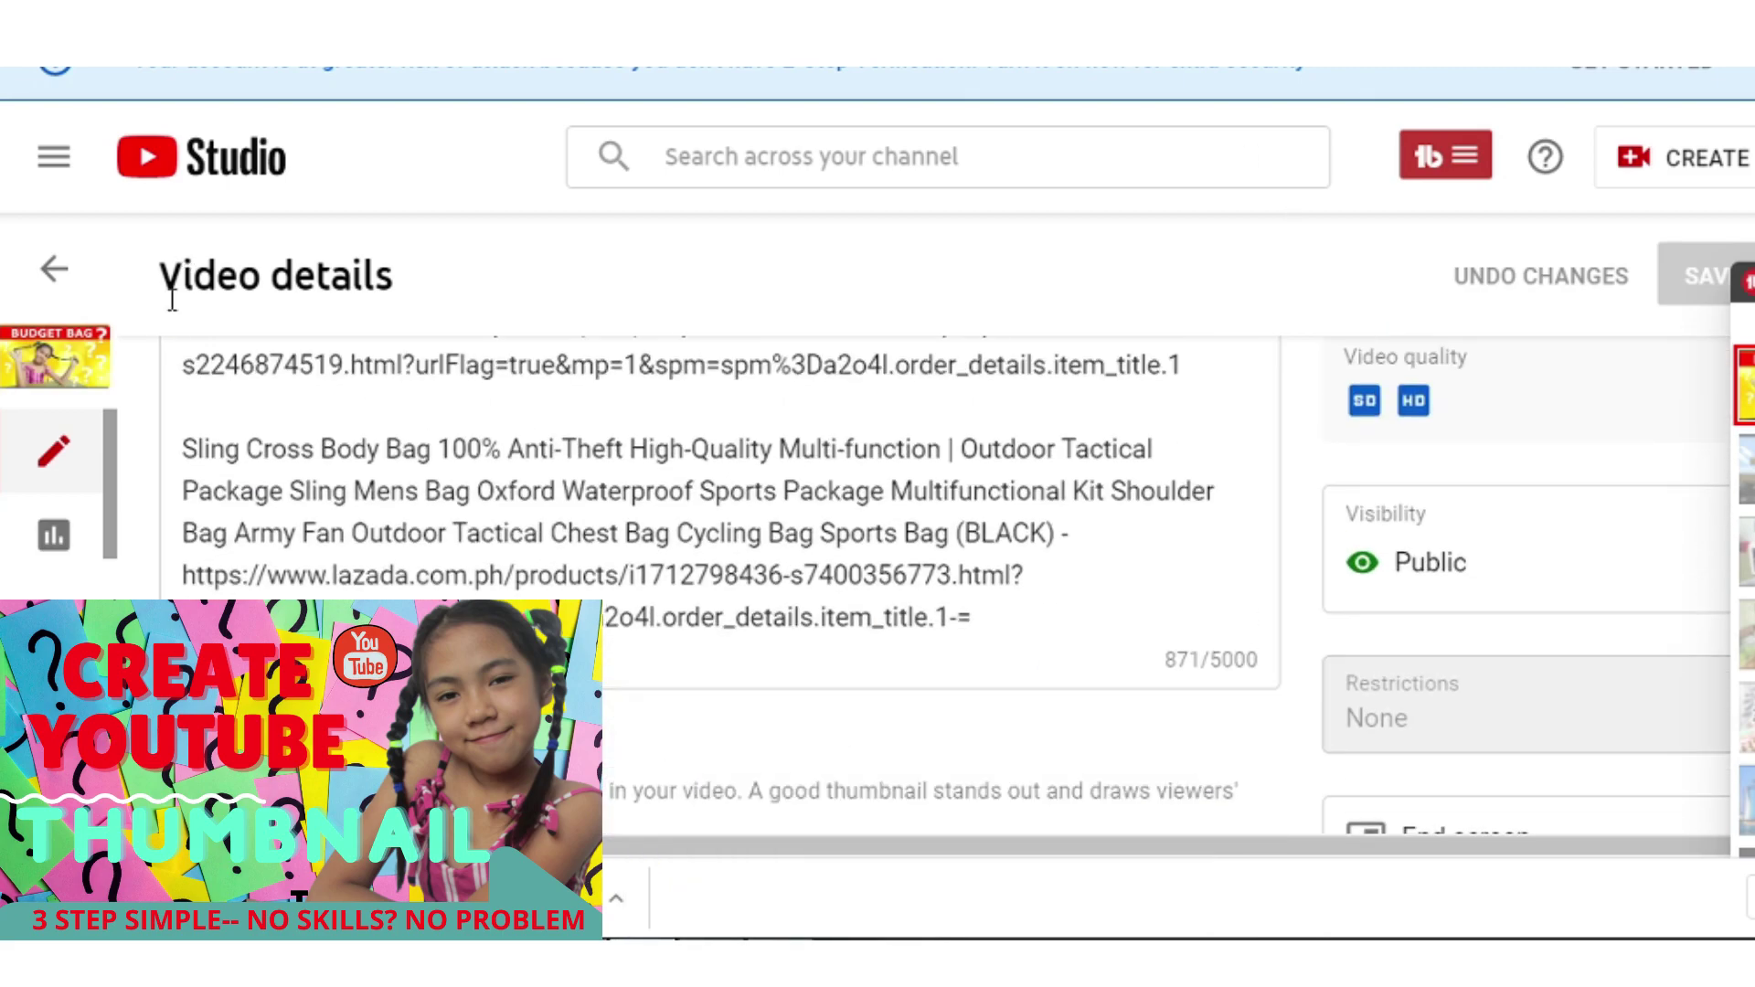
{"action": "scroll", "coordinate": [173, 301], "scroll_direction": "up", "scroll_amount": 3}
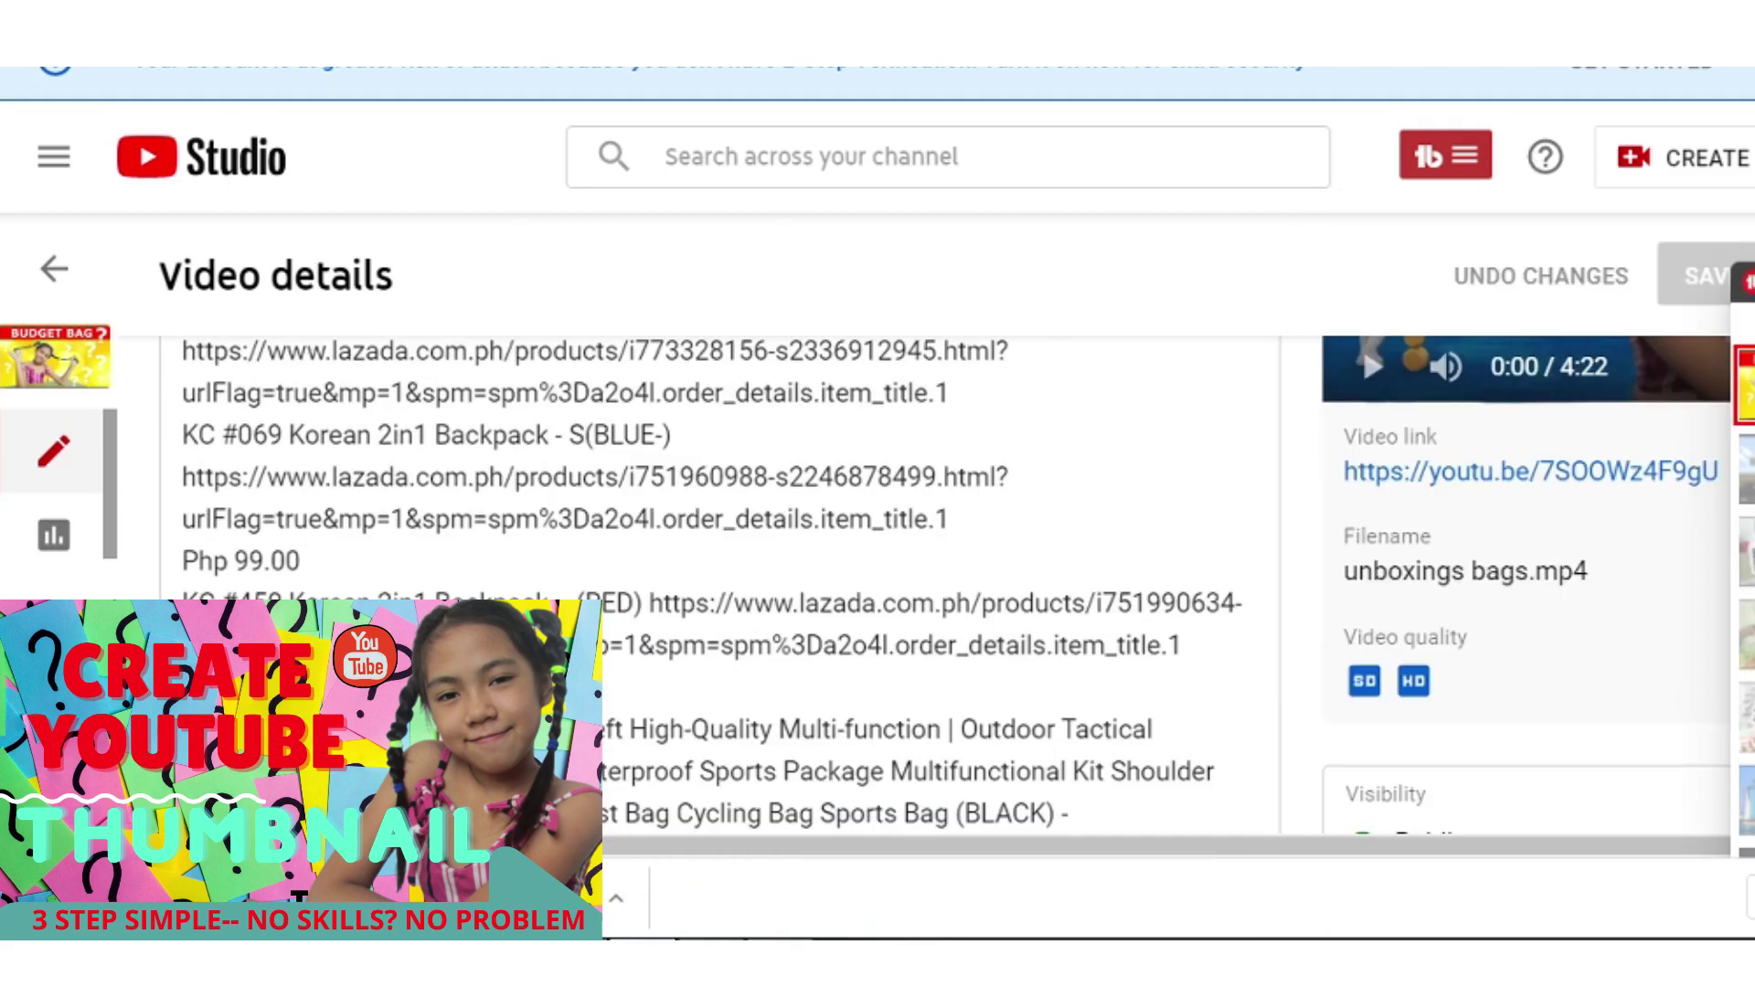
{"action": "left_click", "coordinate": [1531, 365]}
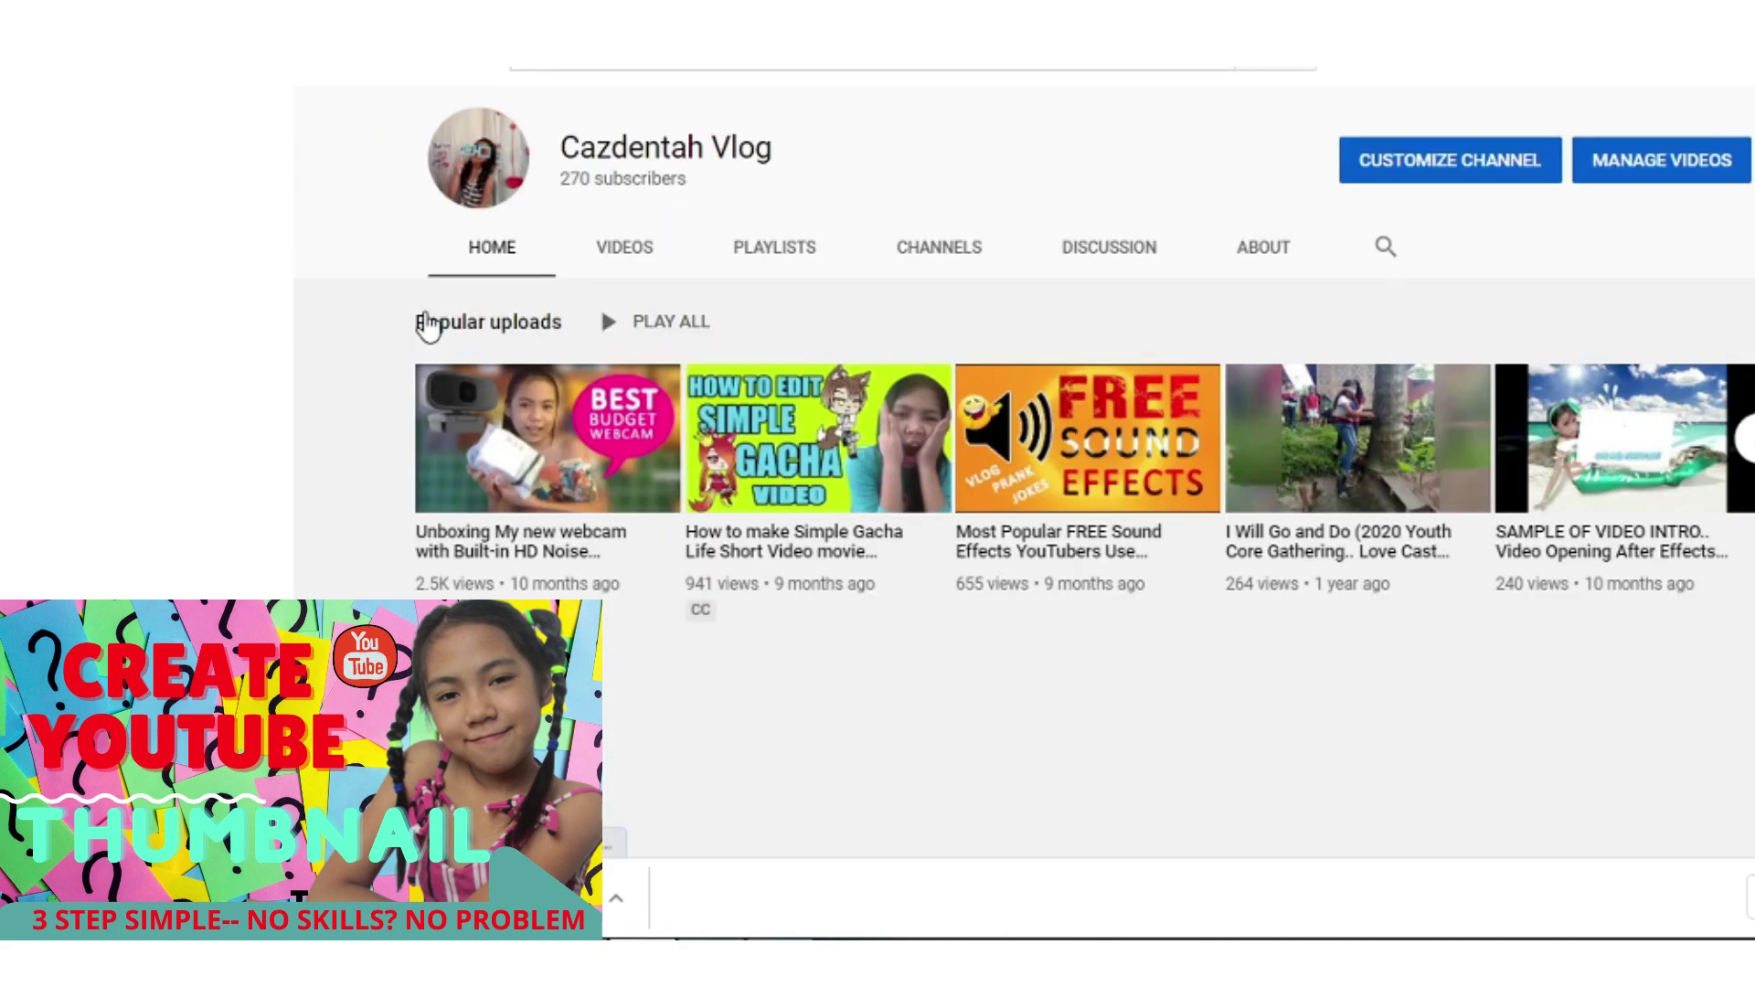
Open the channel's Videos tab showing the backpack unboxing video.
{"action": "left_click", "coordinate": [627, 263]}
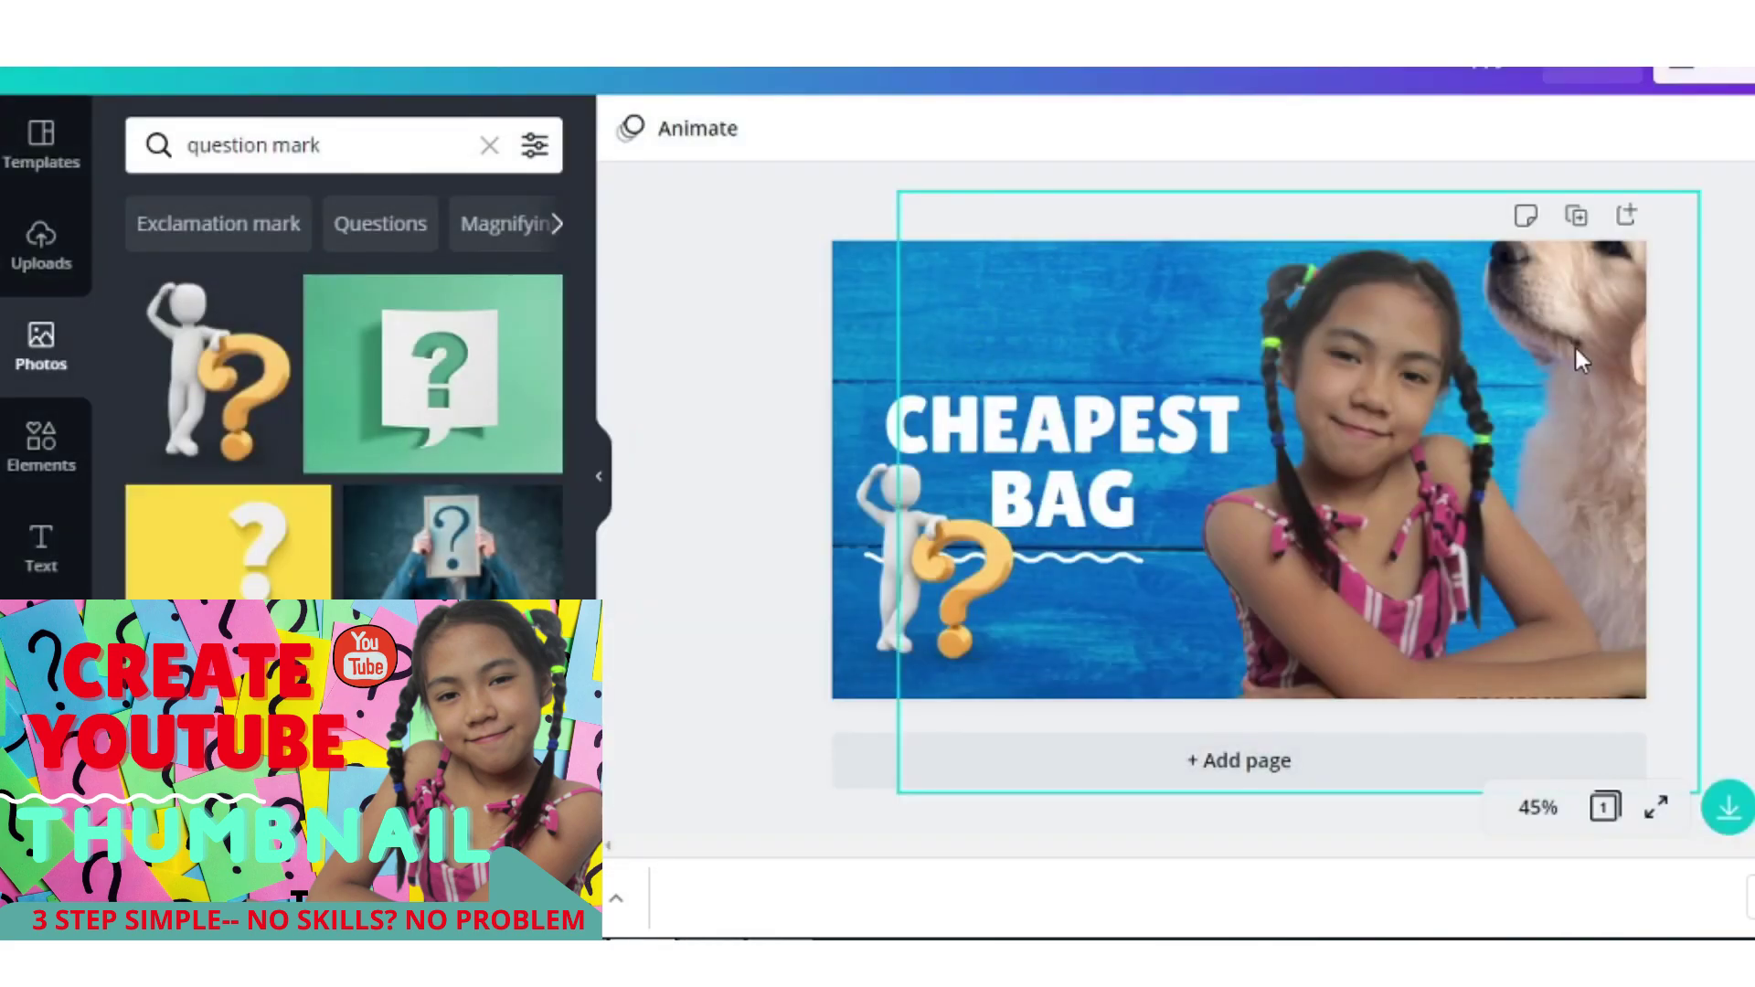
Delete the girl photo and other graphics, leaving only the CHEAPEST BAG title.
{"action": "left_click", "coordinate": [1574, 343]}
{"action": "key", "text": "Delete"}
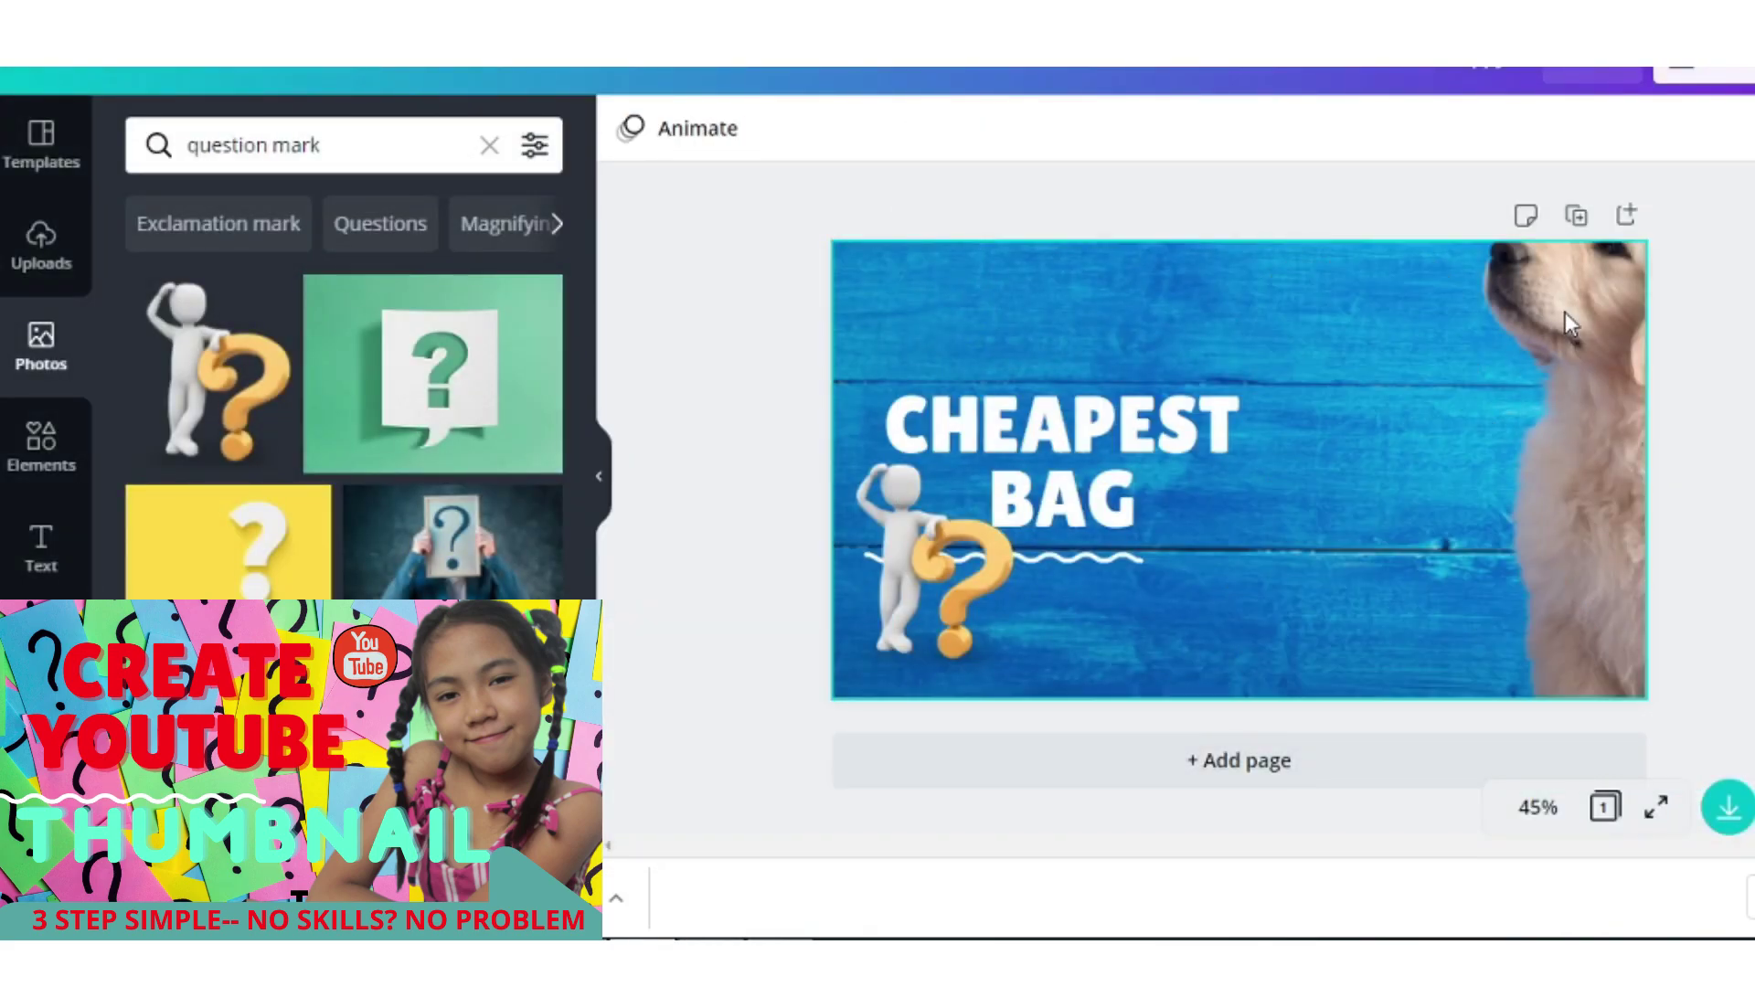
{"action": "key", "text": "ctrl+z"}
{"action": "key", "text": "ctrl+z"}
{"action": "key", "text": "ctrl+z"}
{"action": "key", "text": "ctrl+z"}
{"action": "key", "text": "ctrl+z"}
{"action": "key", "text": "ctrl+z"}
{"action": "scroll", "coordinate": [230, 293], "scroll_direction": "down", "scroll_amount": 5}
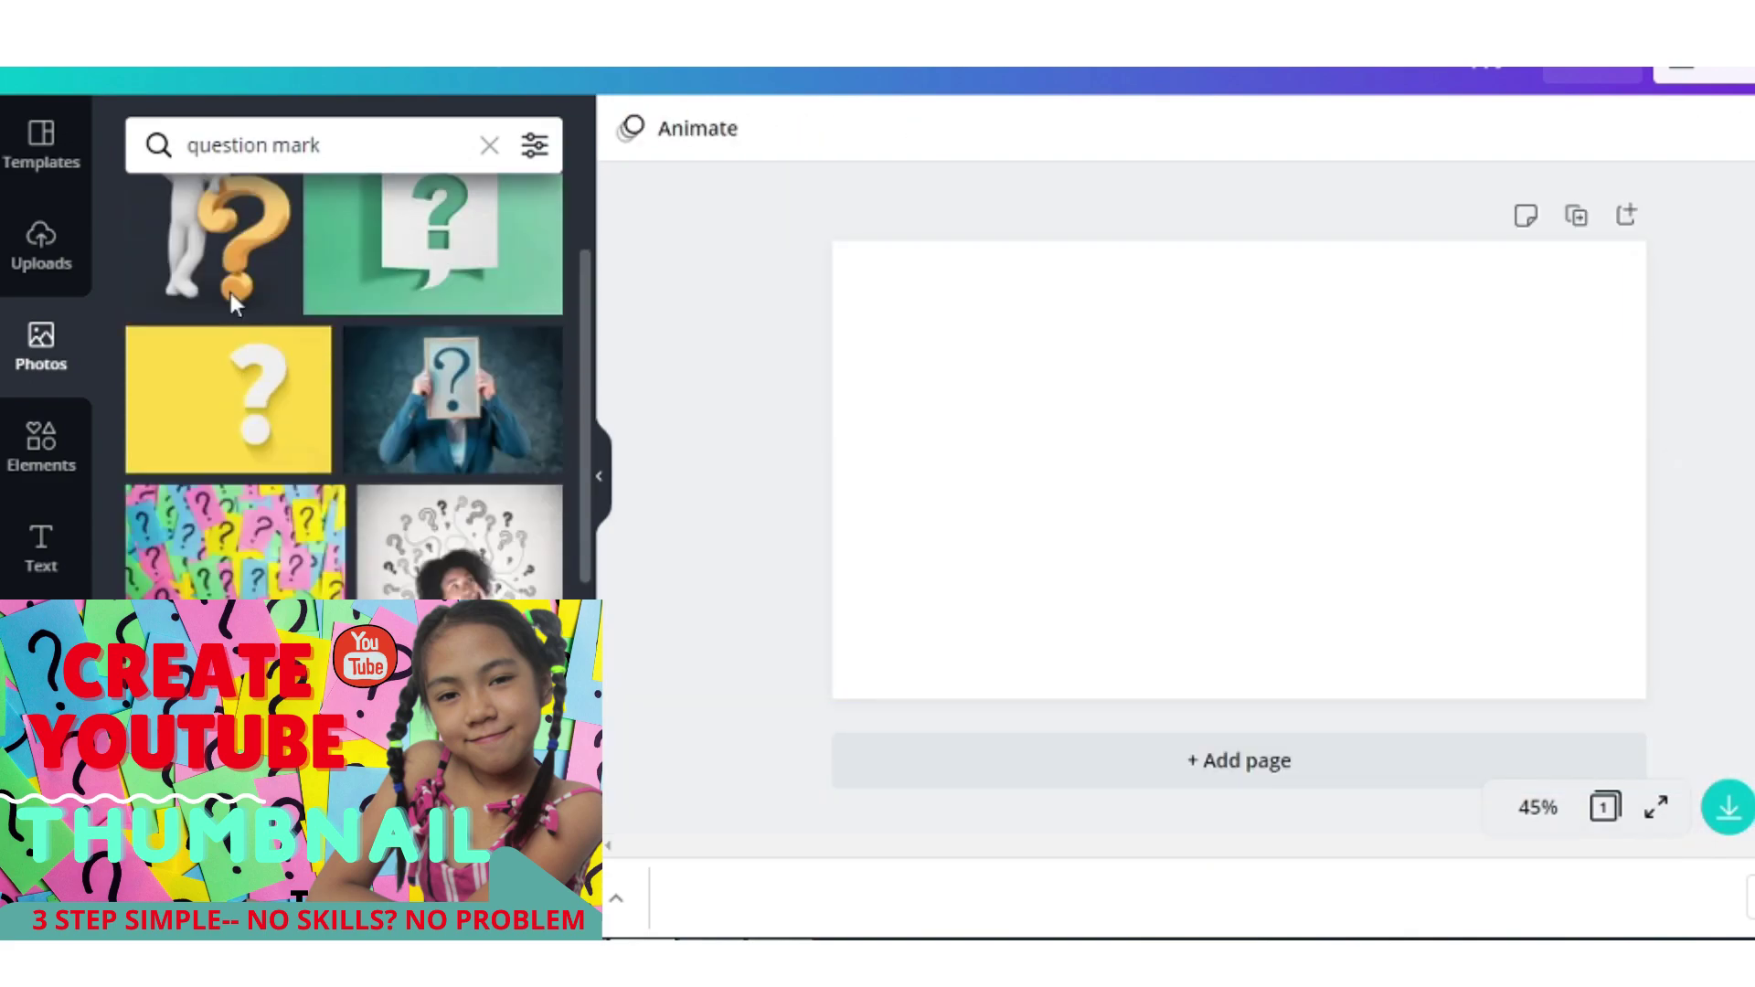
{"action": "left_click", "coordinate": [137, 146]}
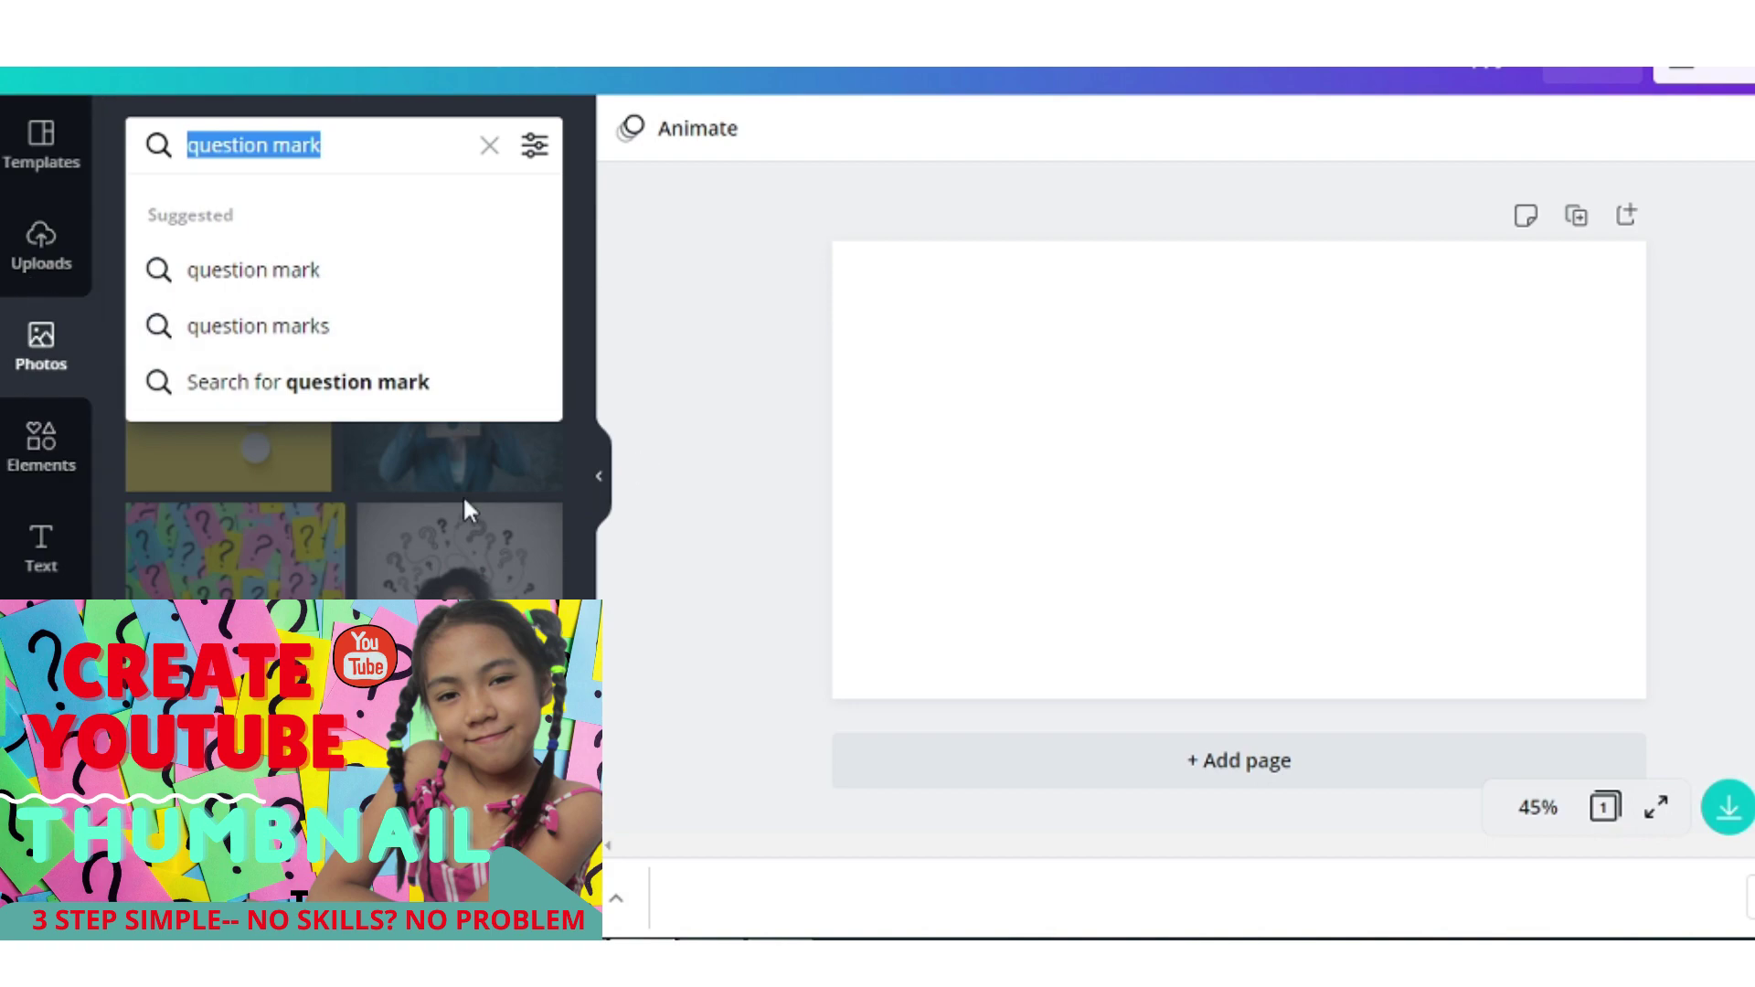
{"action": "left_click", "coordinate": [1164, 475]}
Select the blank page background and bring up its colour choices for yellow.
{"action": "left_click", "coordinate": [1499, 437]}
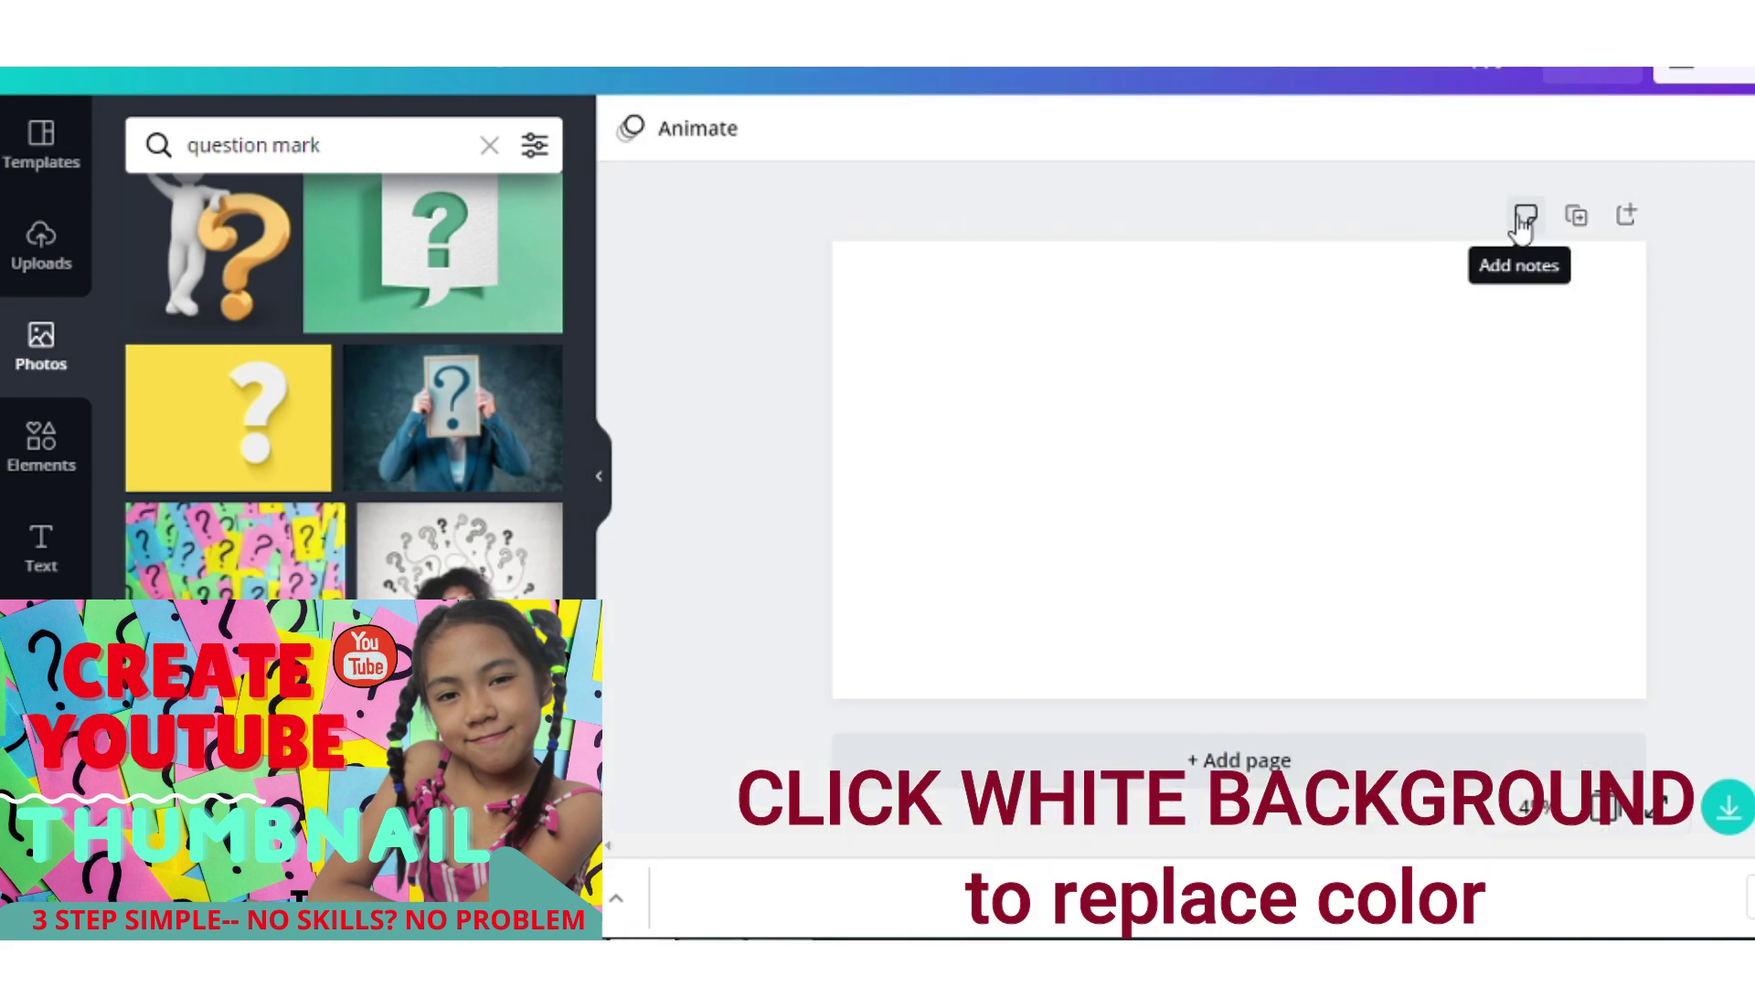
{"action": "left_click", "coordinate": [1152, 480]}
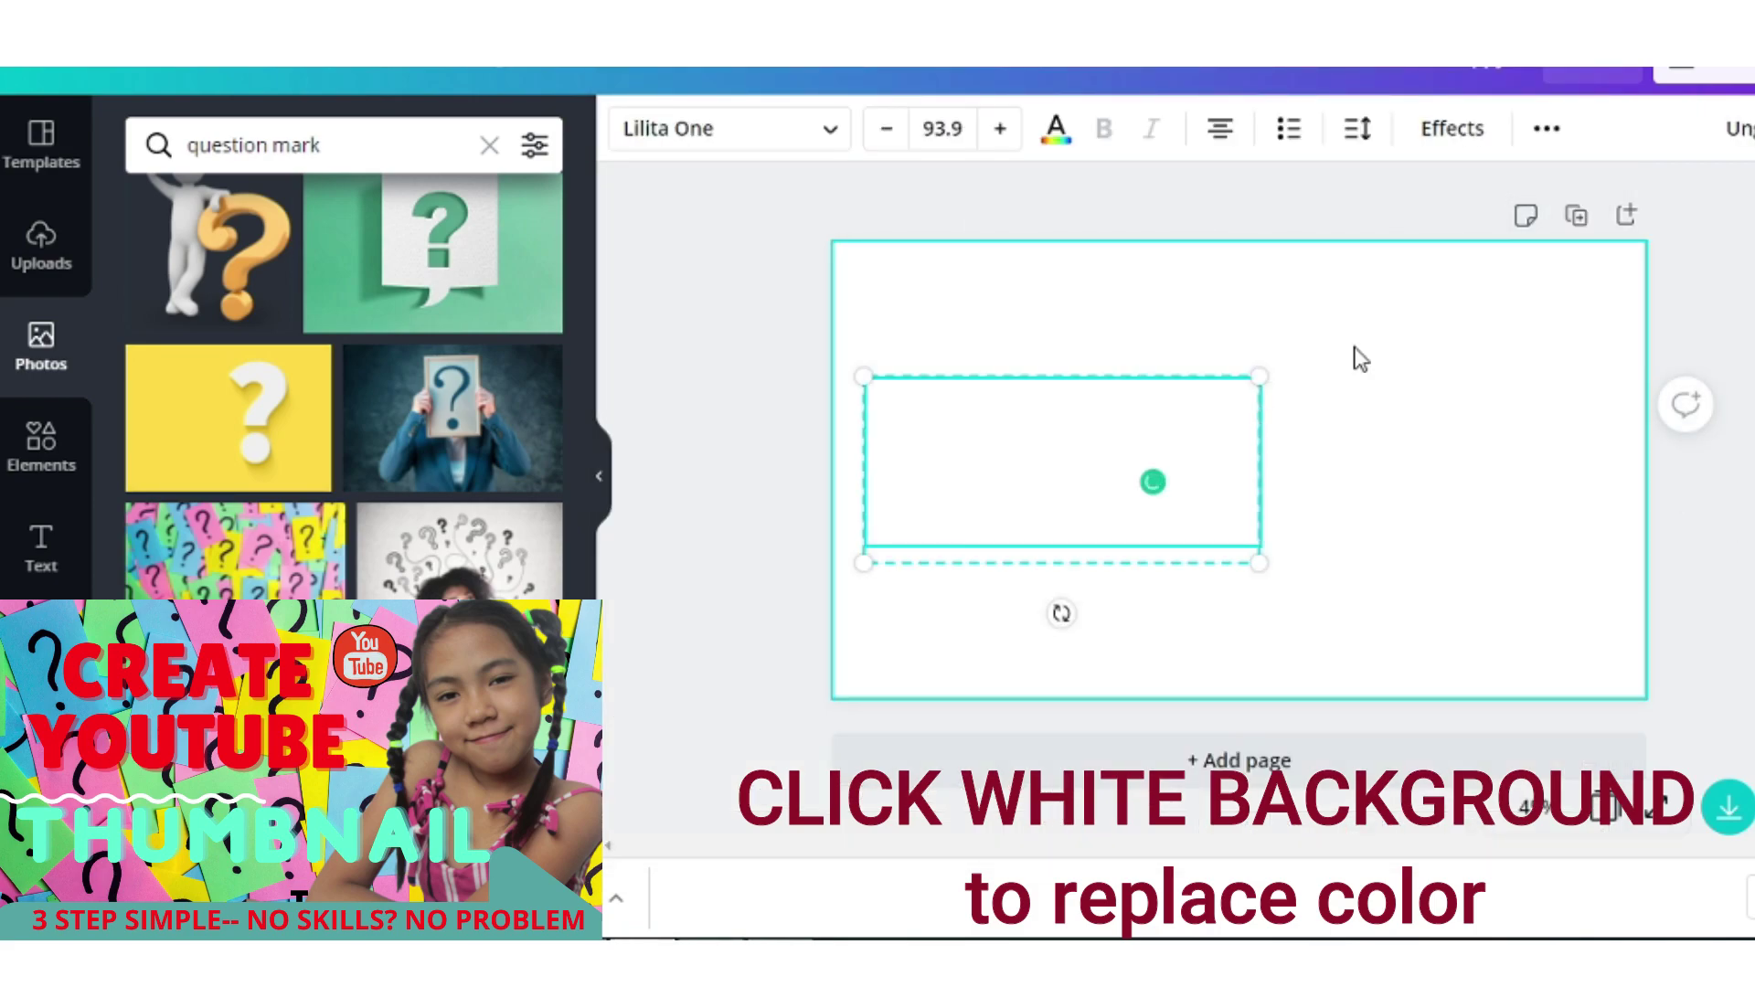
{"action": "left_click", "coordinate": [1060, 300]}
{"action": "left_click", "coordinate": [630, 129]}
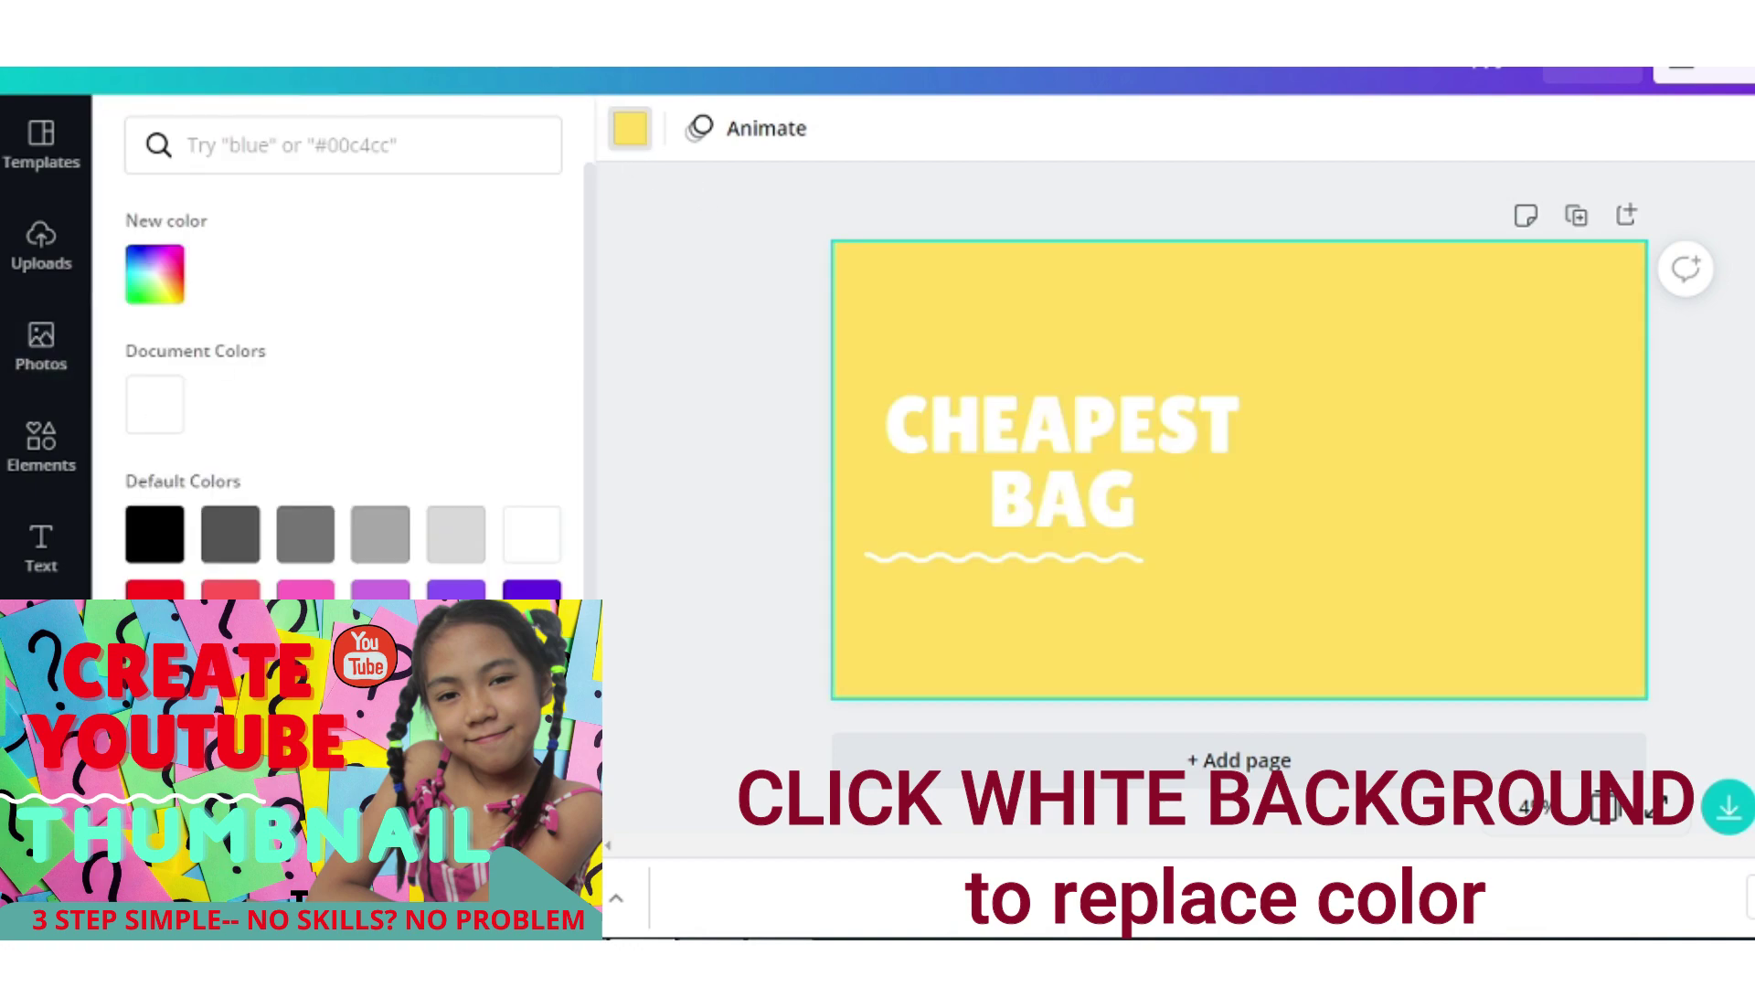
Add the girl cutout from Uploads and enlarge it to fill the right side.
{"action": "left_click", "coordinate": [649, 324]}
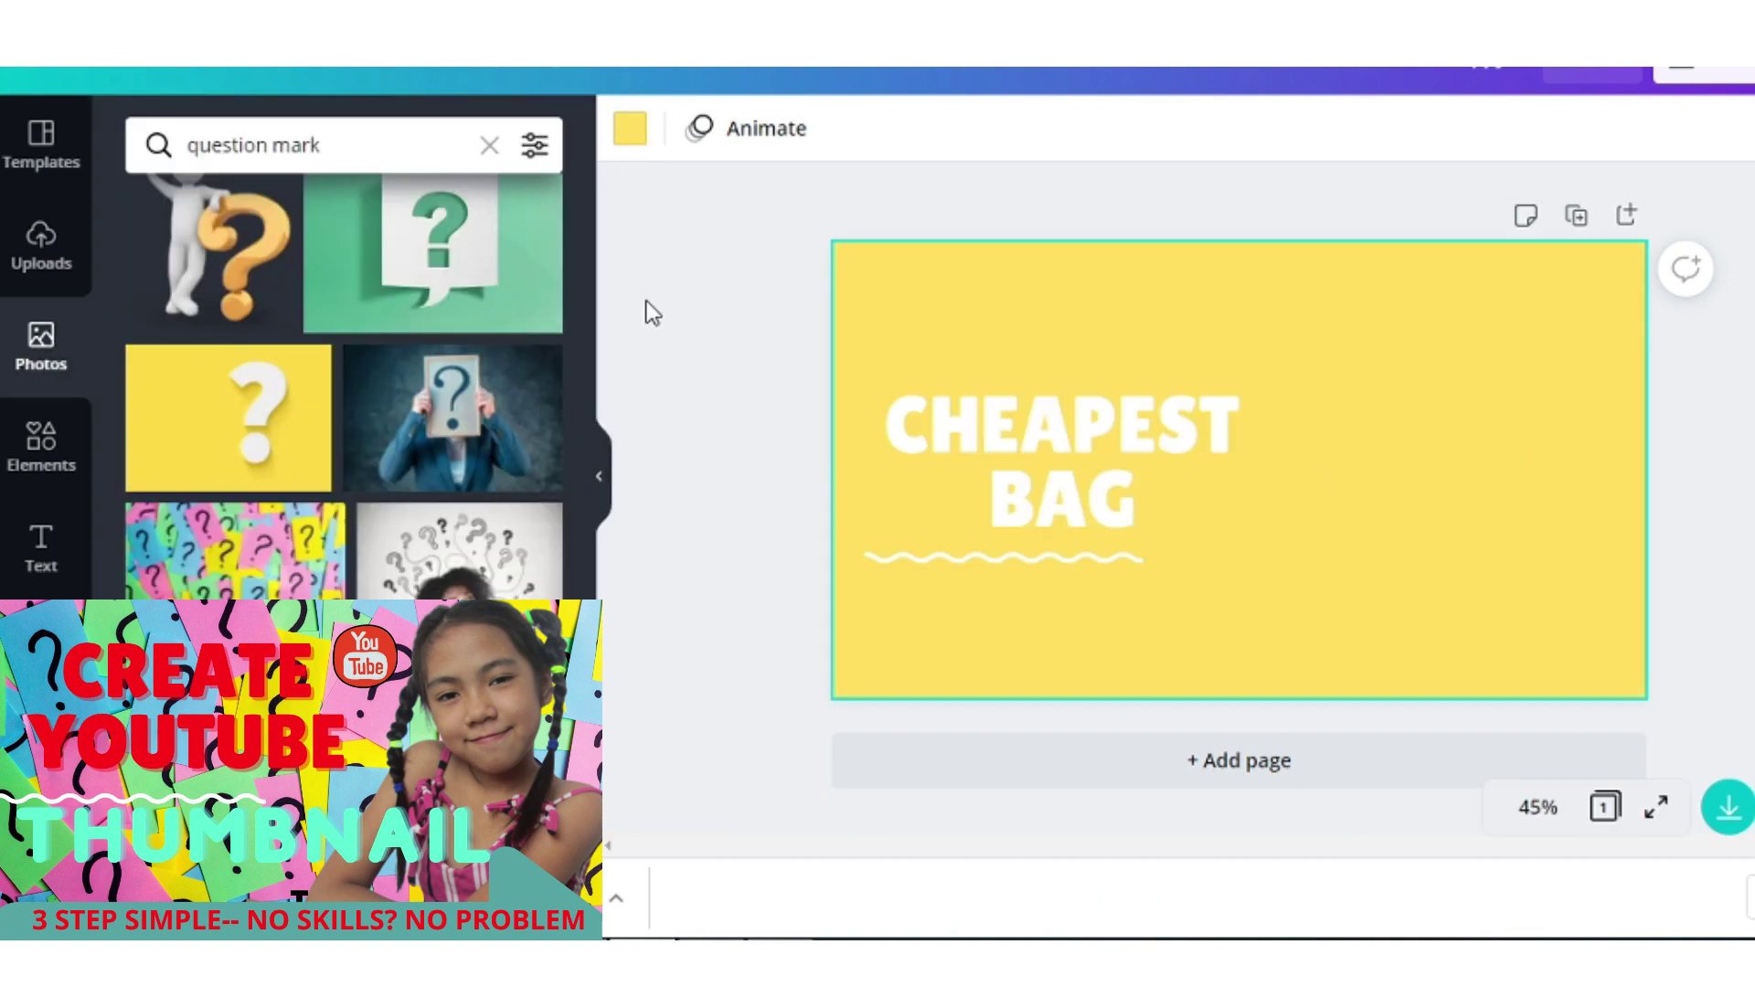
{"action": "left_click", "coordinate": [41, 256]}
{"action": "left_click", "coordinate": [270, 420]}
{"action": "left_click_drag", "start_coordinate": [1421, 355], "coordinate": [1632, 197]}
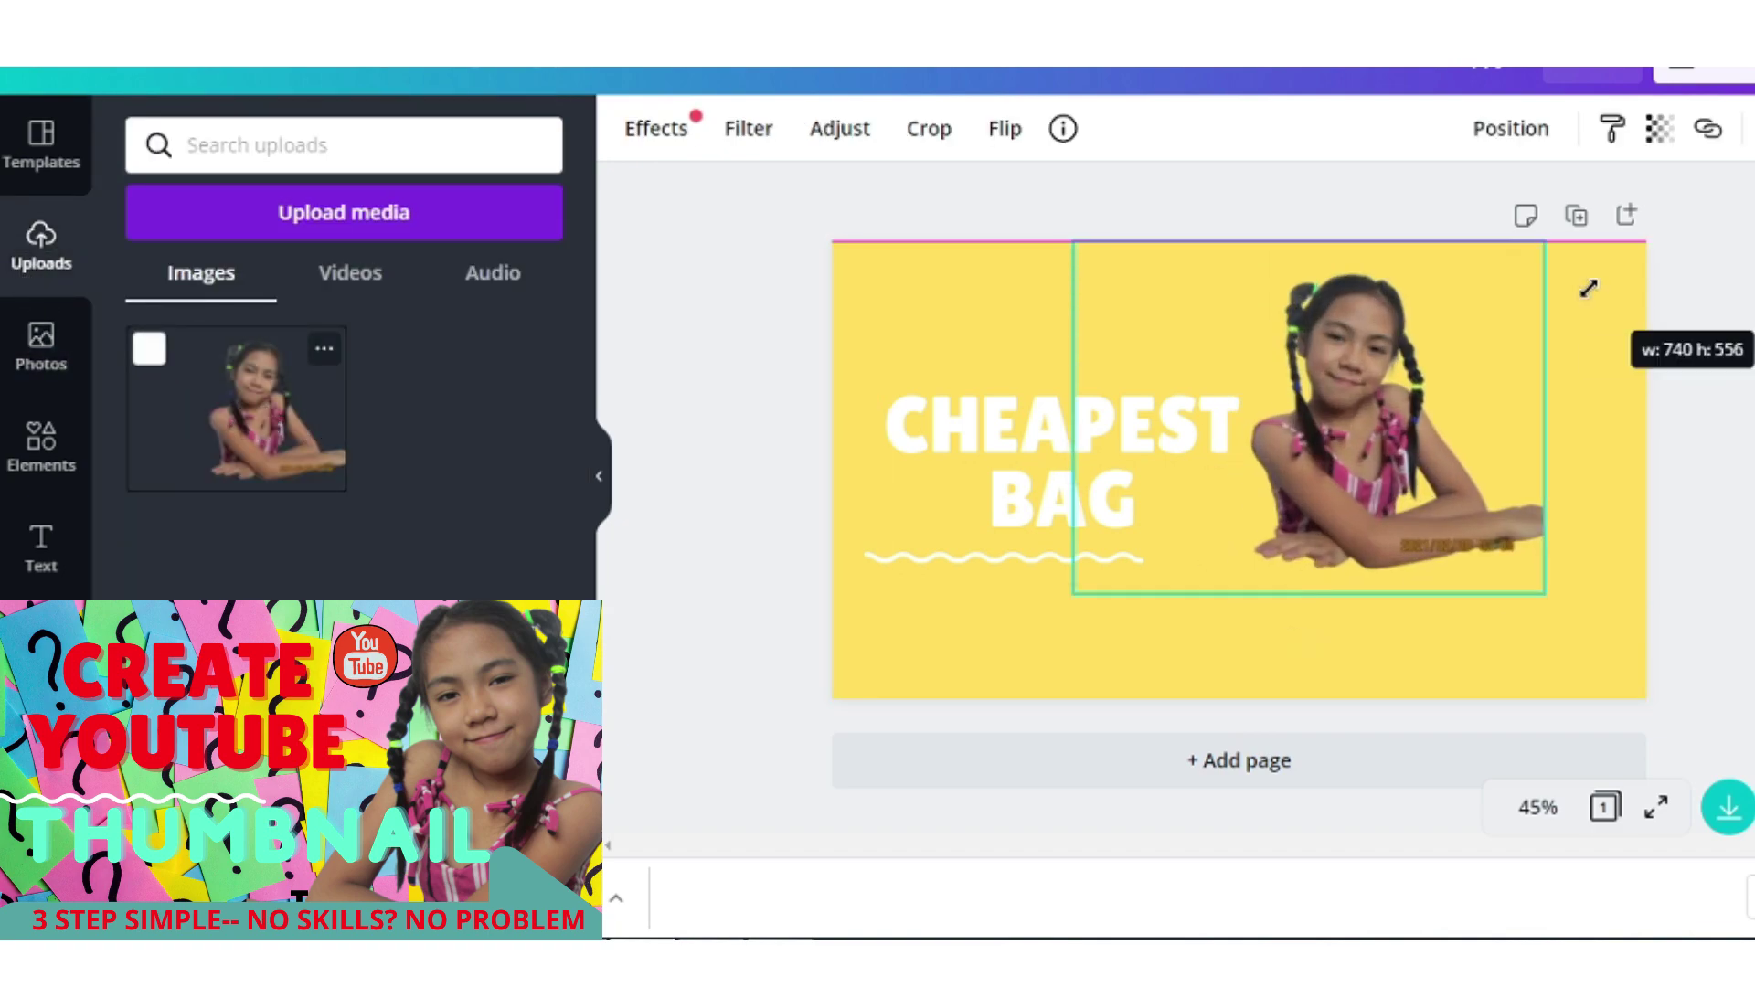
{"action": "left_click_drag", "start_coordinate": [1060, 599], "coordinate": [857, 731]}
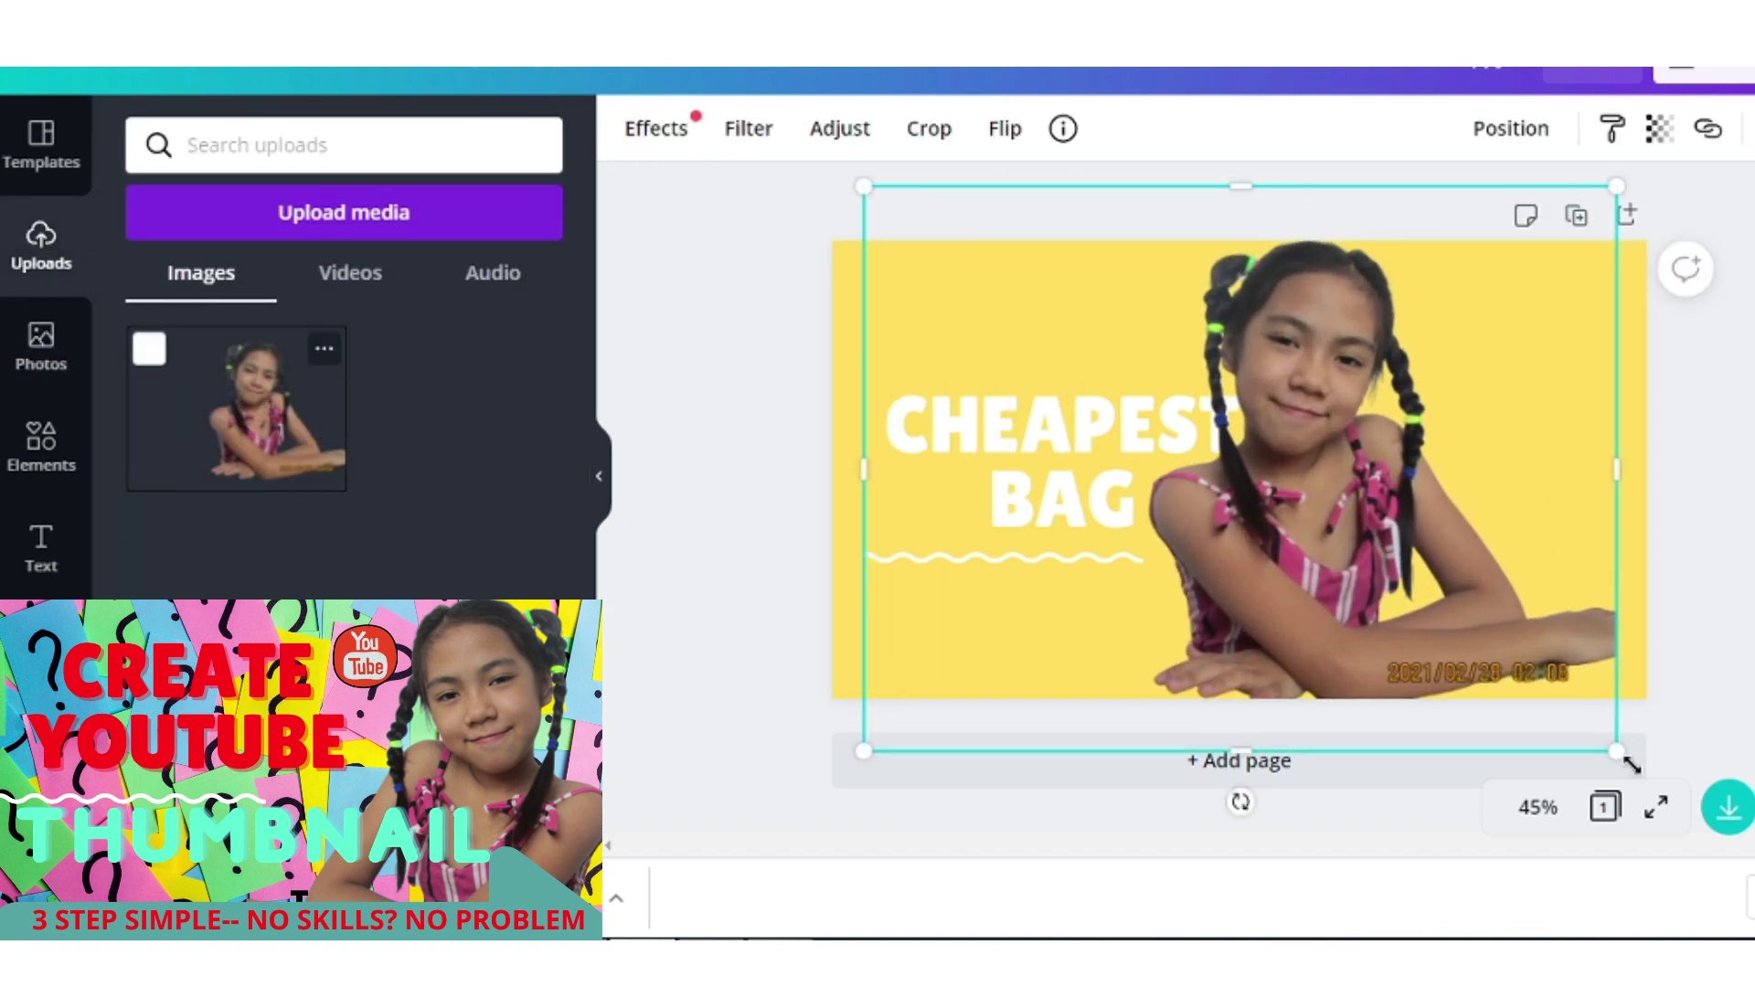
{"action": "left_click_drag", "start_coordinate": [1617, 750], "coordinate": [1735, 832]}
{"action": "left_click_drag", "start_coordinate": [1388, 541], "coordinate": [1449, 543]}
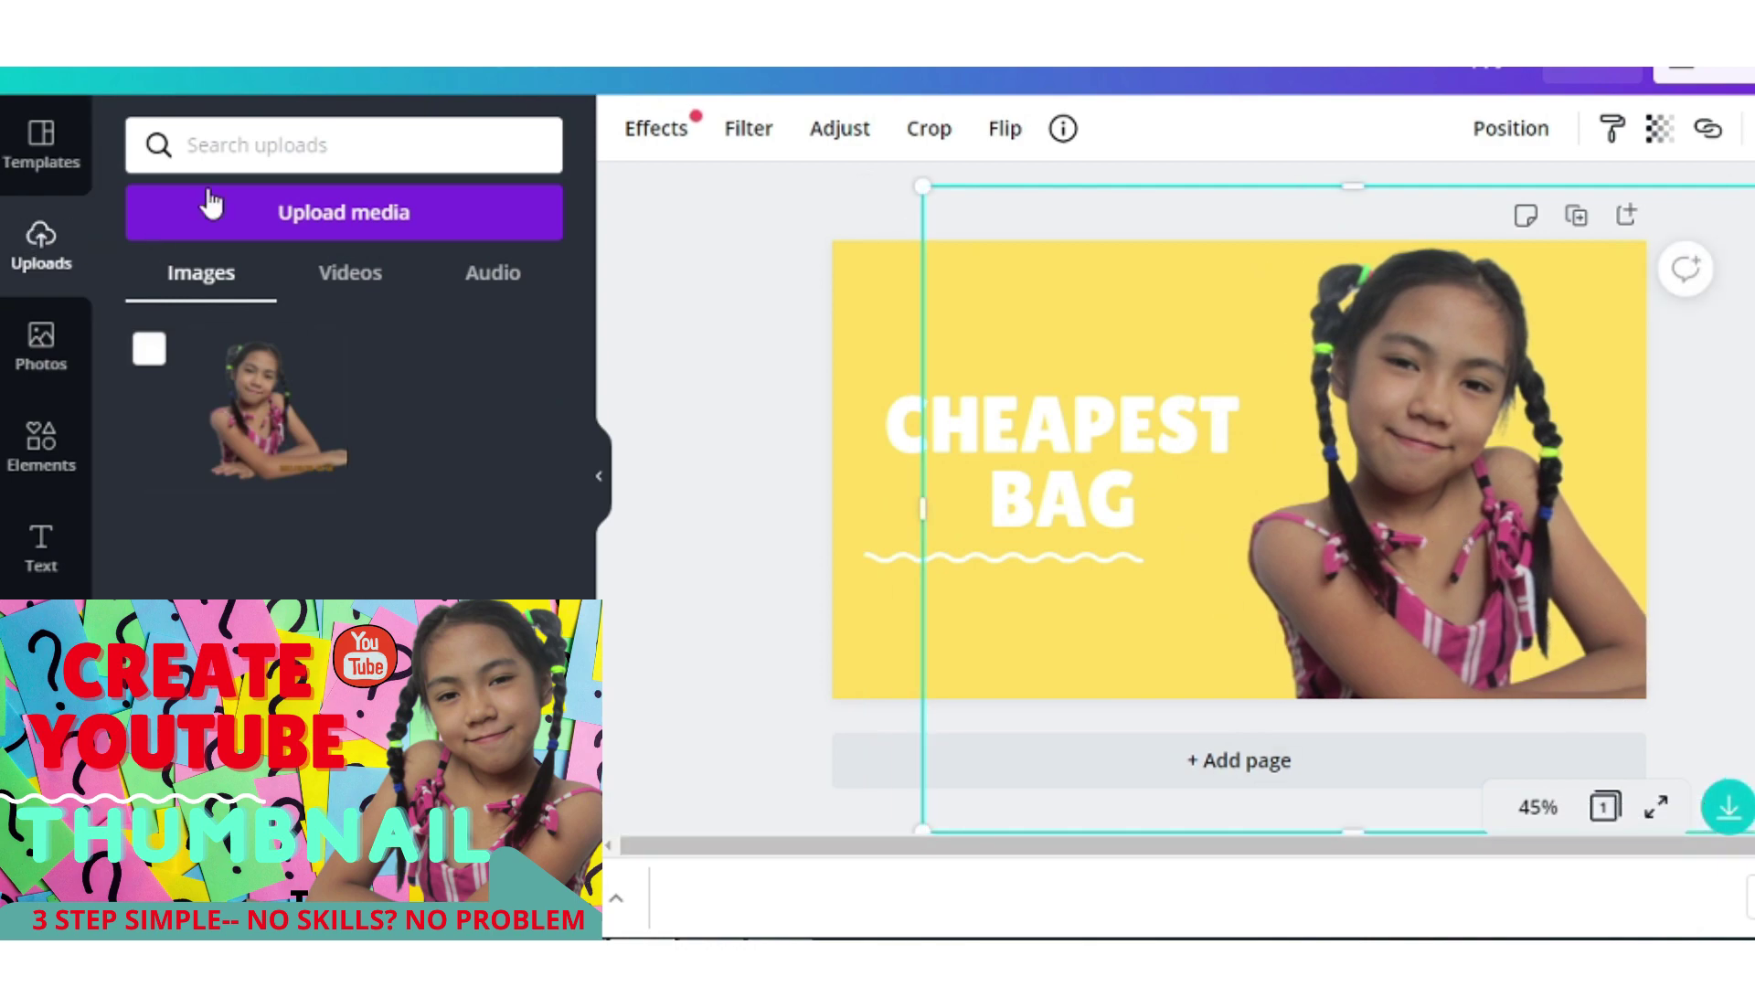
Search Elements for 'bag' and browse the bag graphics.
{"action": "left_click", "coordinate": [311, 137]}
{"action": "type", "text": "bag"}
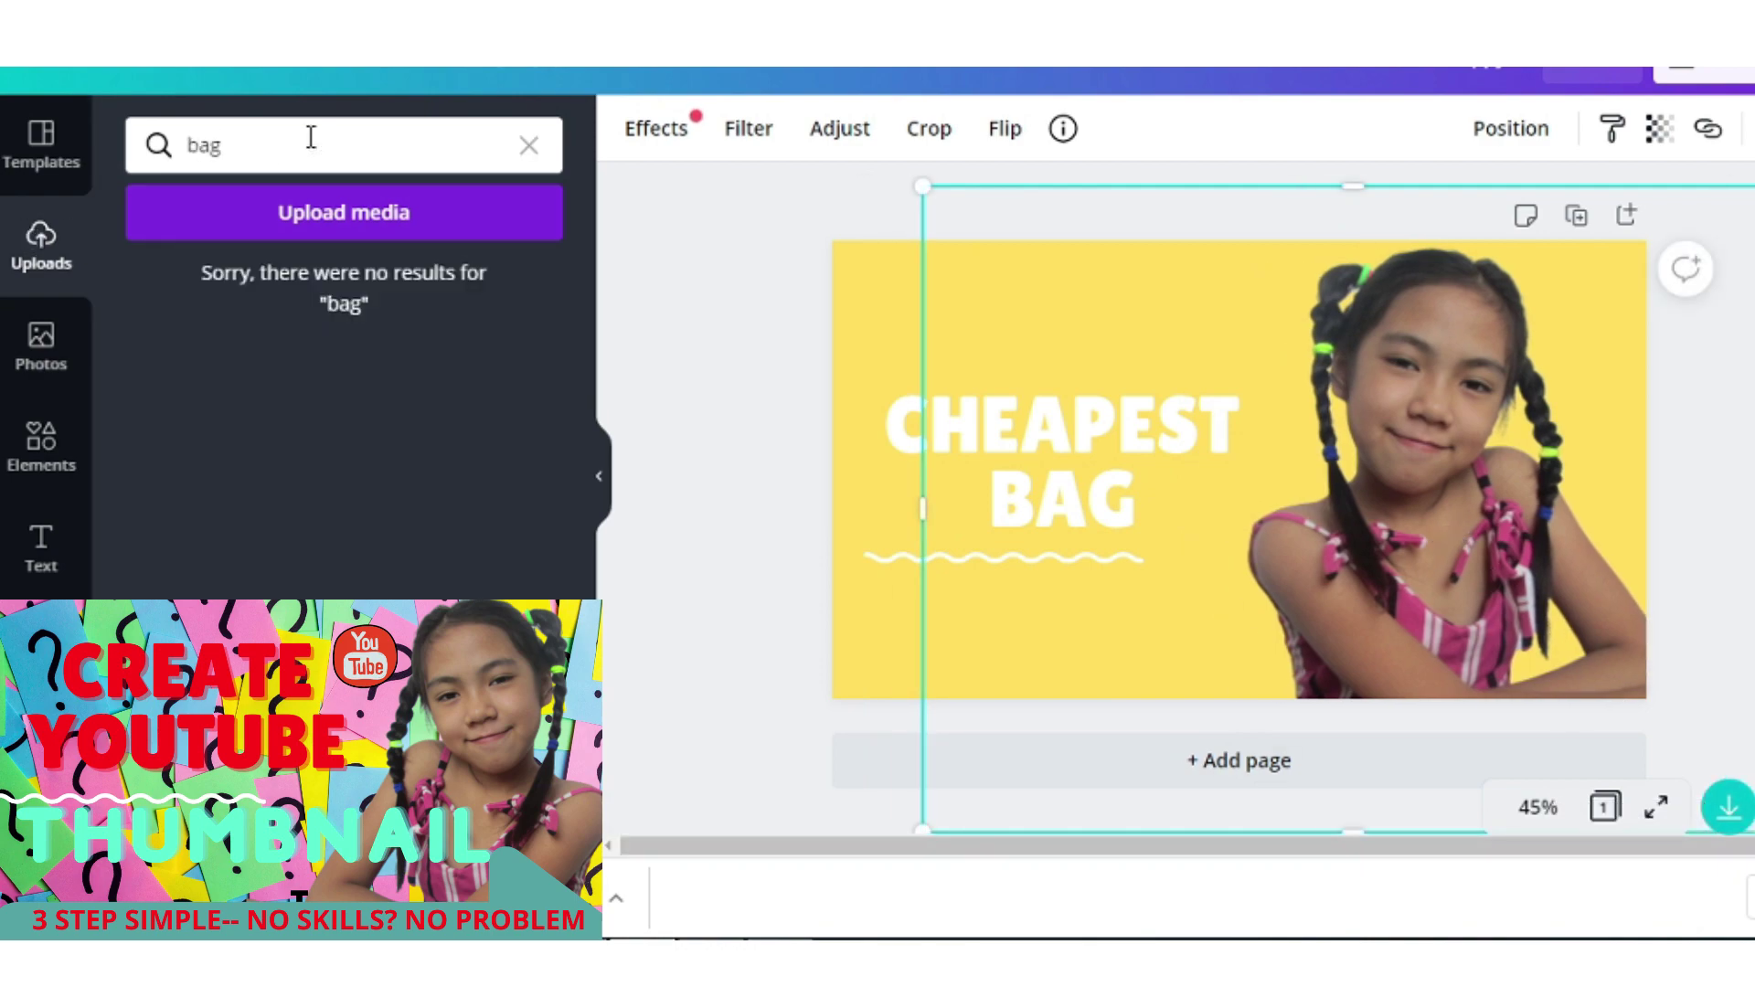
{"action": "left_click", "coordinate": [43, 370]}
{"action": "left_click", "coordinate": [43, 457]}
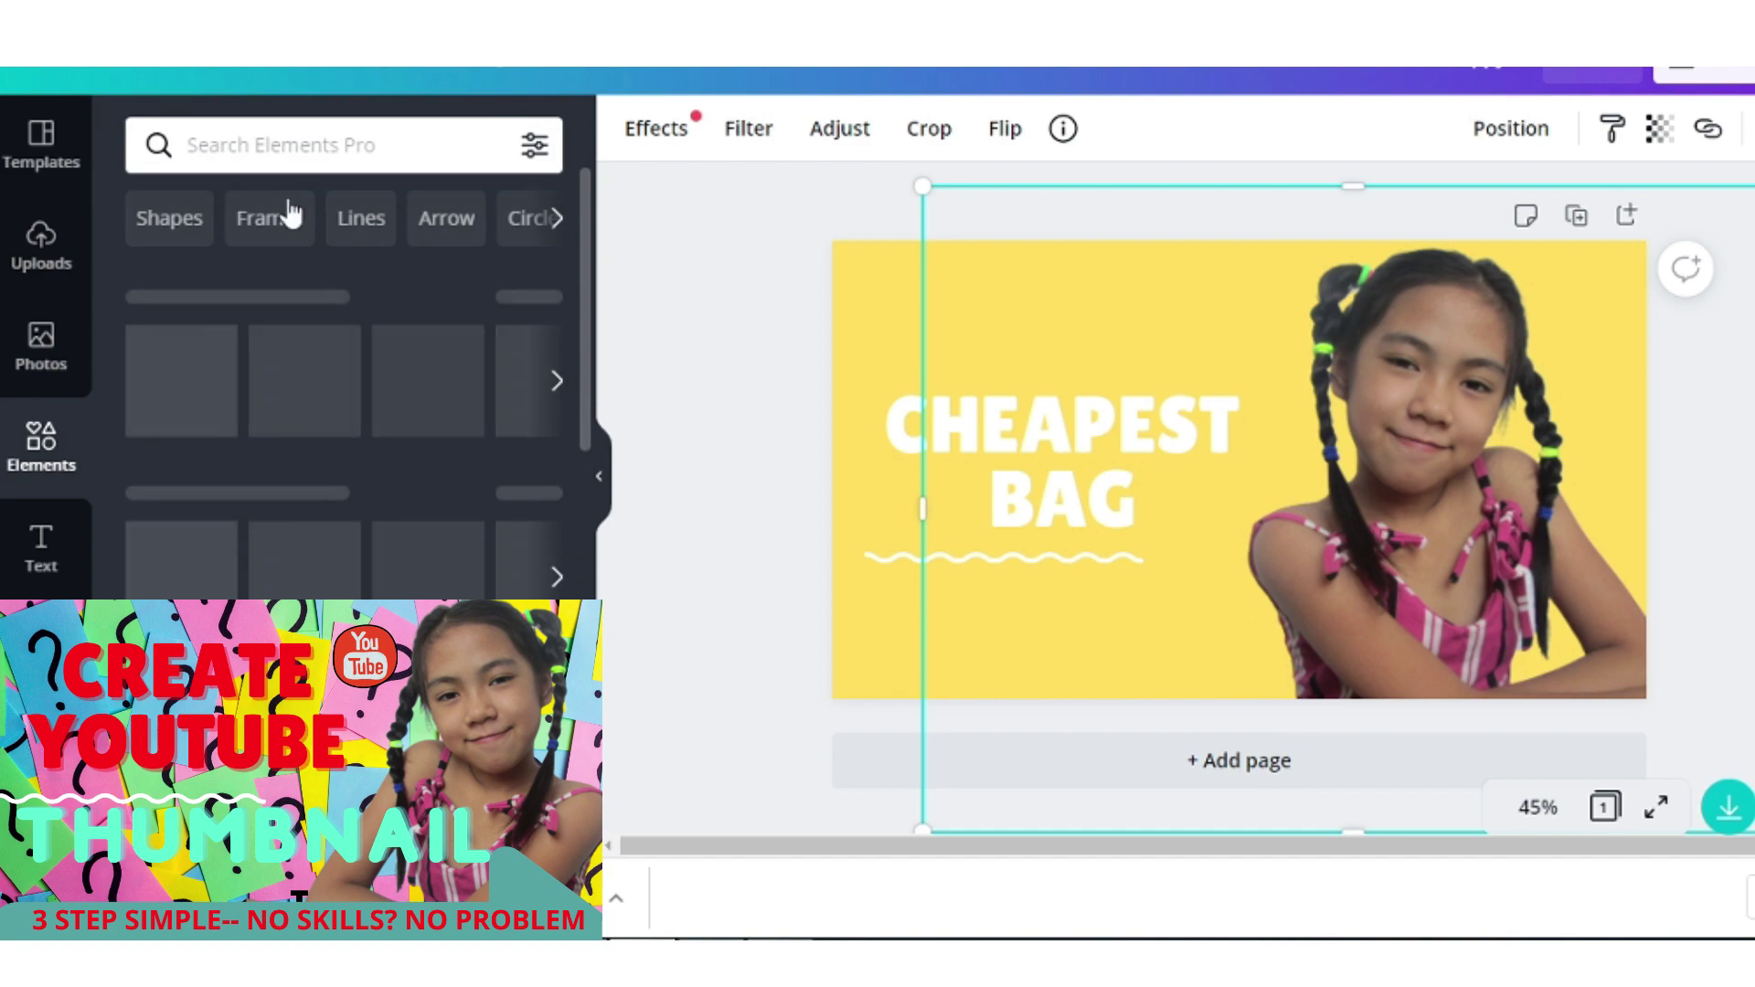
{"action": "left_click", "coordinate": [305, 148]}
{"action": "type", "text": "bag"}
{"action": "key", "text": "Return"}
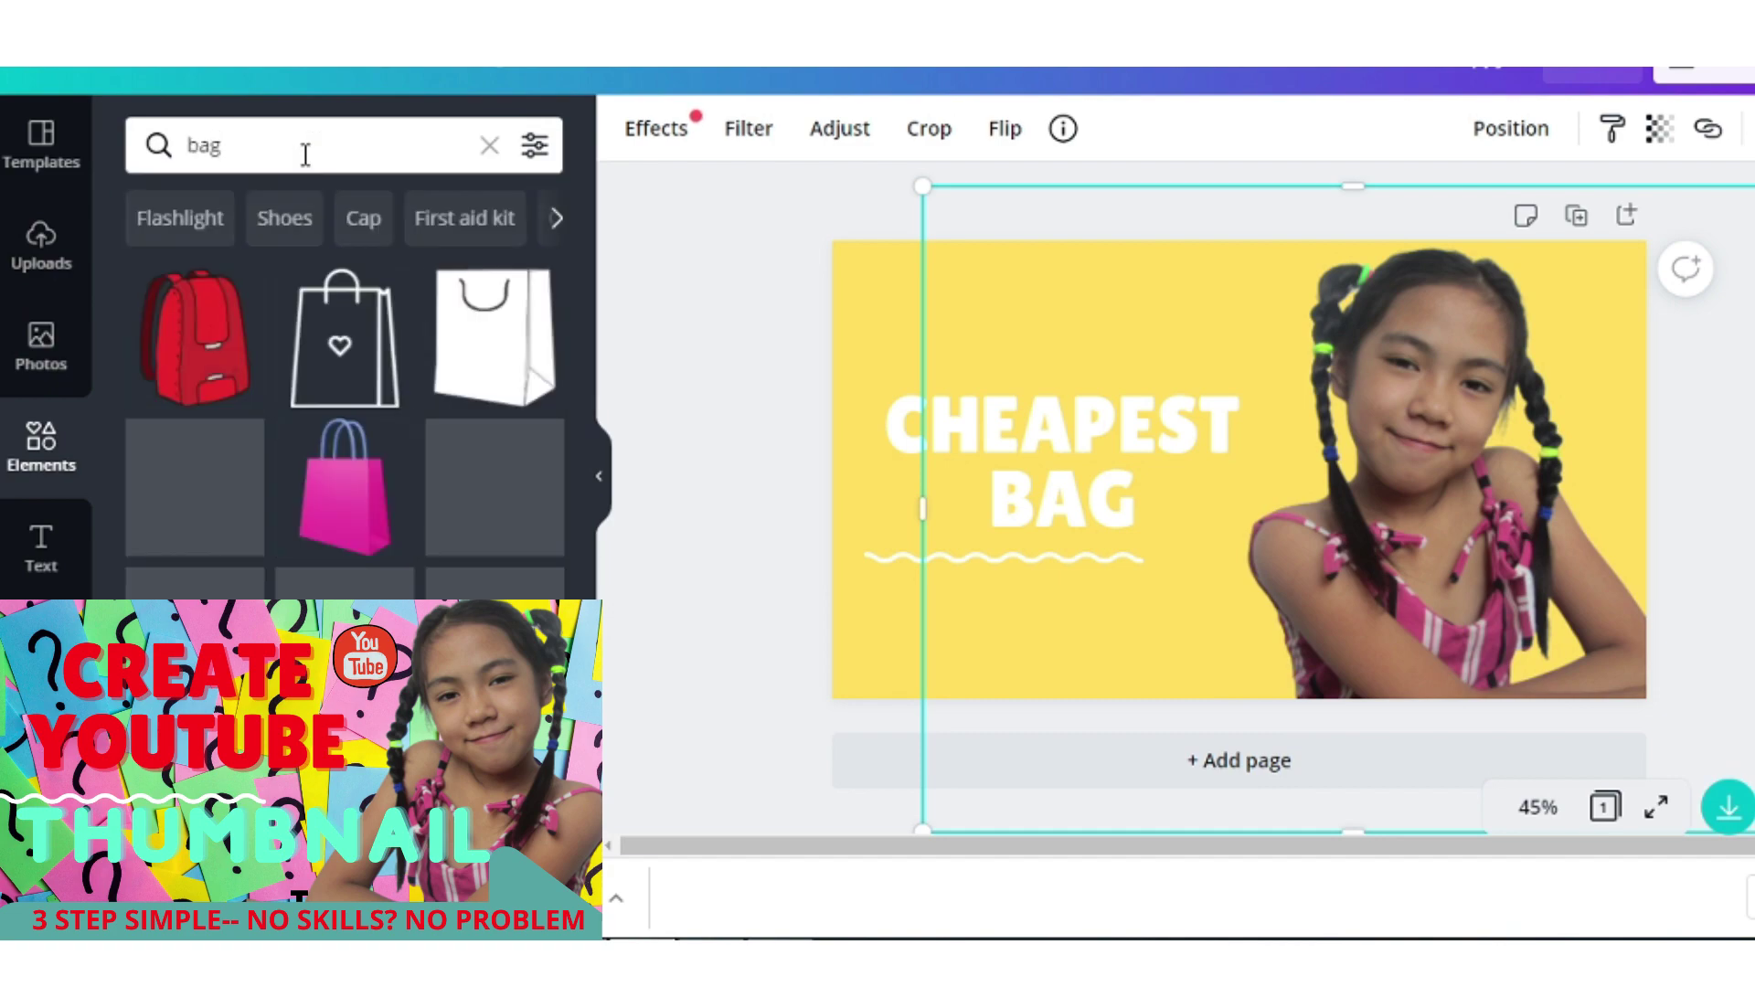
{"action": "scroll", "coordinate": [406, 393], "scroll_direction": "down", "scroll_amount": 2}
{"action": "scroll", "coordinate": [442, 437], "scroll_direction": "down", "scroll_amount": 3}
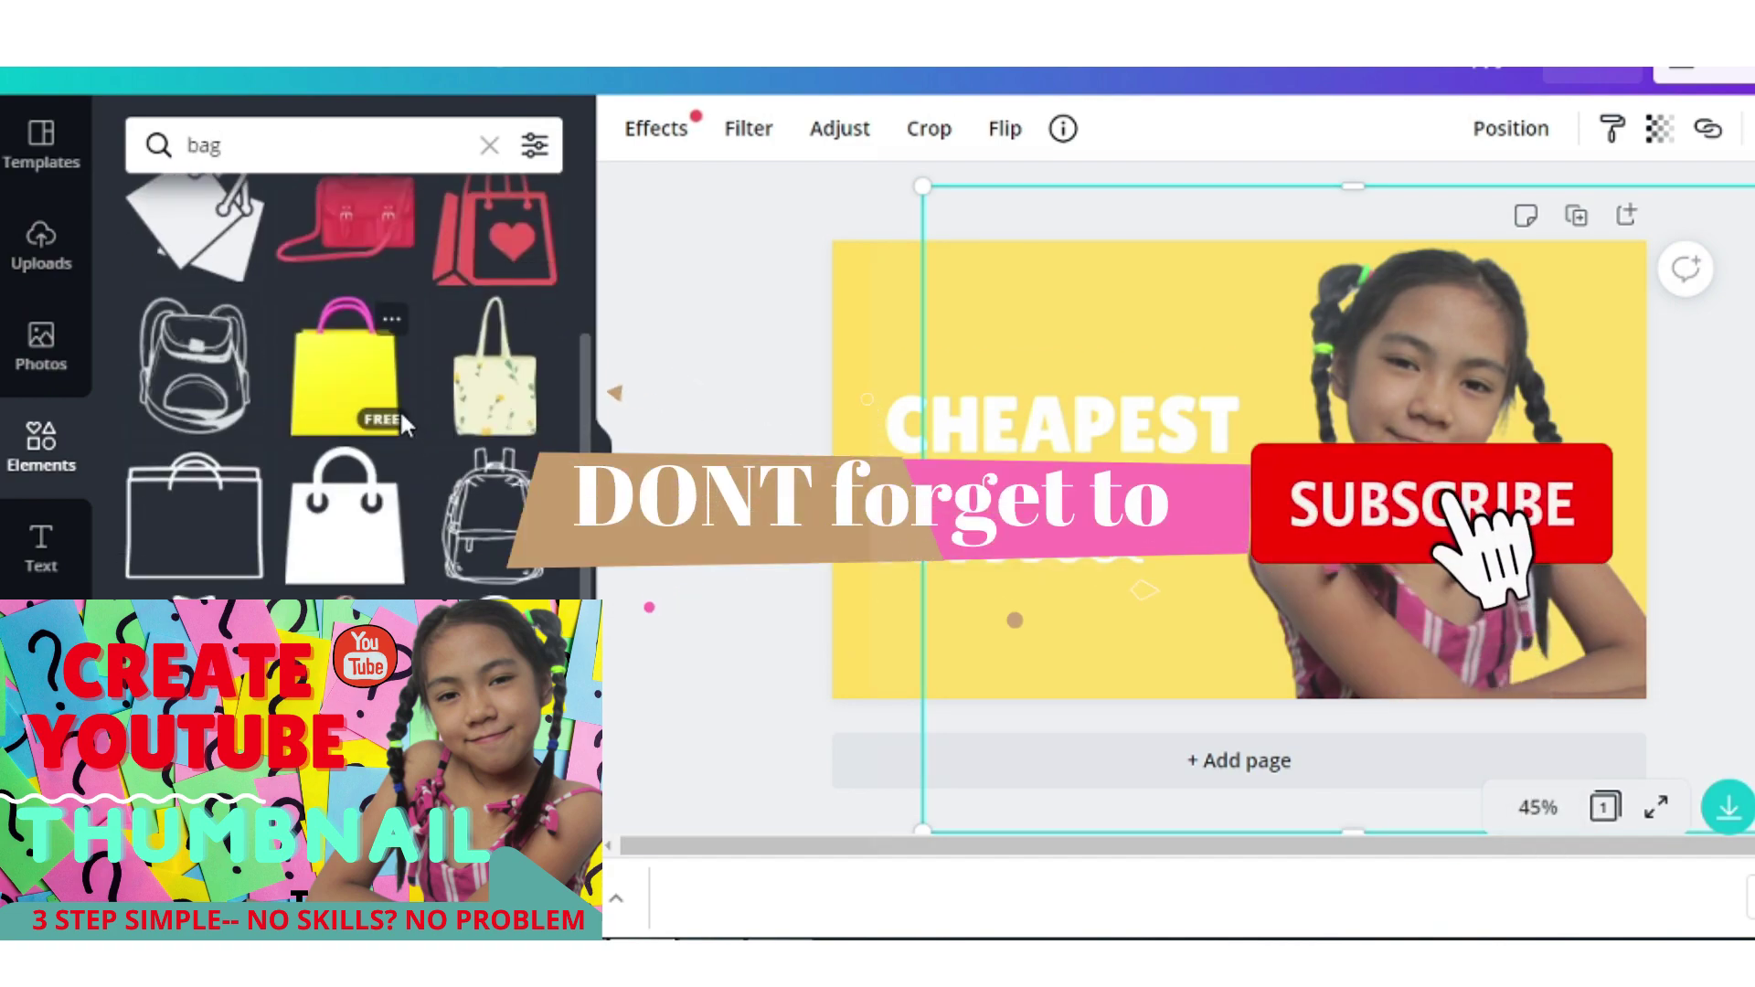
{"action": "scroll", "coordinate": [399, 409], "scroll_direction": "down", "scroll_amount": 2}
{"action": "scroll", "coordinate": [366, 402], "scroll_direction": "down", "scroll_amount": 2}
{"action": "scroll", "coordinate": [346, 400], "scroll_direction": "down", "scroll_amount": 2}
Add the question-mark woman photo, send it backward, and stretch it over the whole page.
{"action": "left_click", "coordinate": [41, 352]}
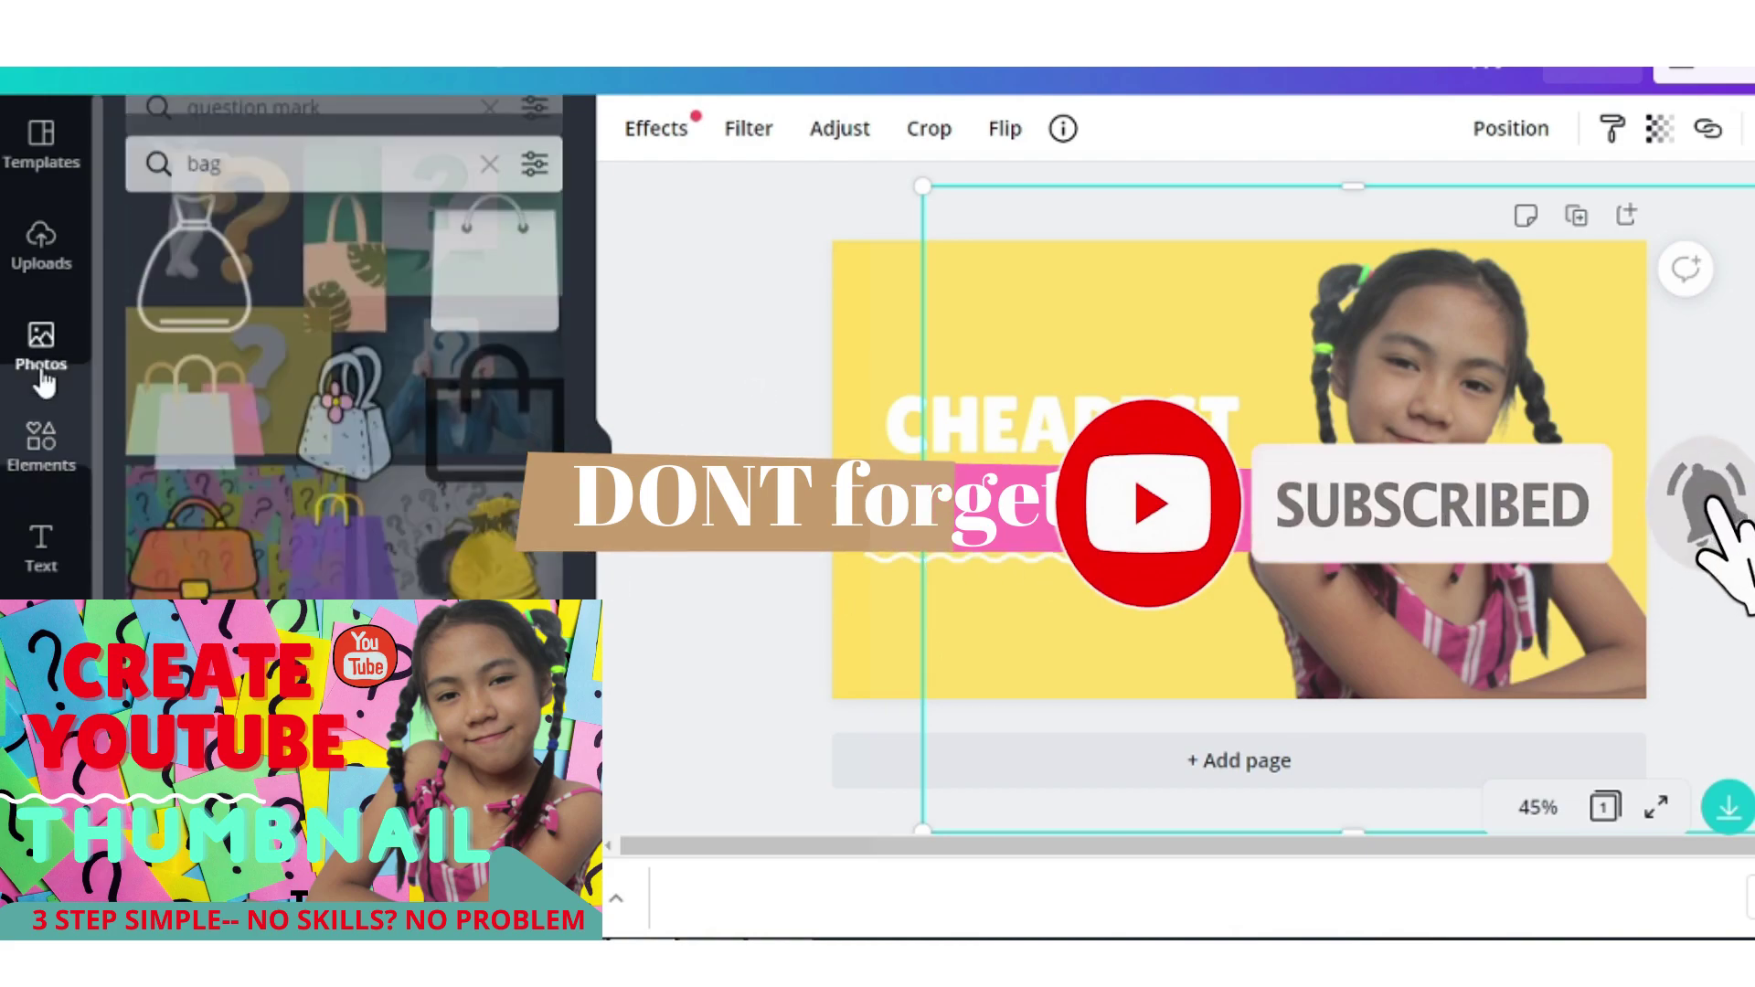
{"action": "scroll", "coordinate": [294, 320], "scroll_direction": "down", "scroll_amount": 2}
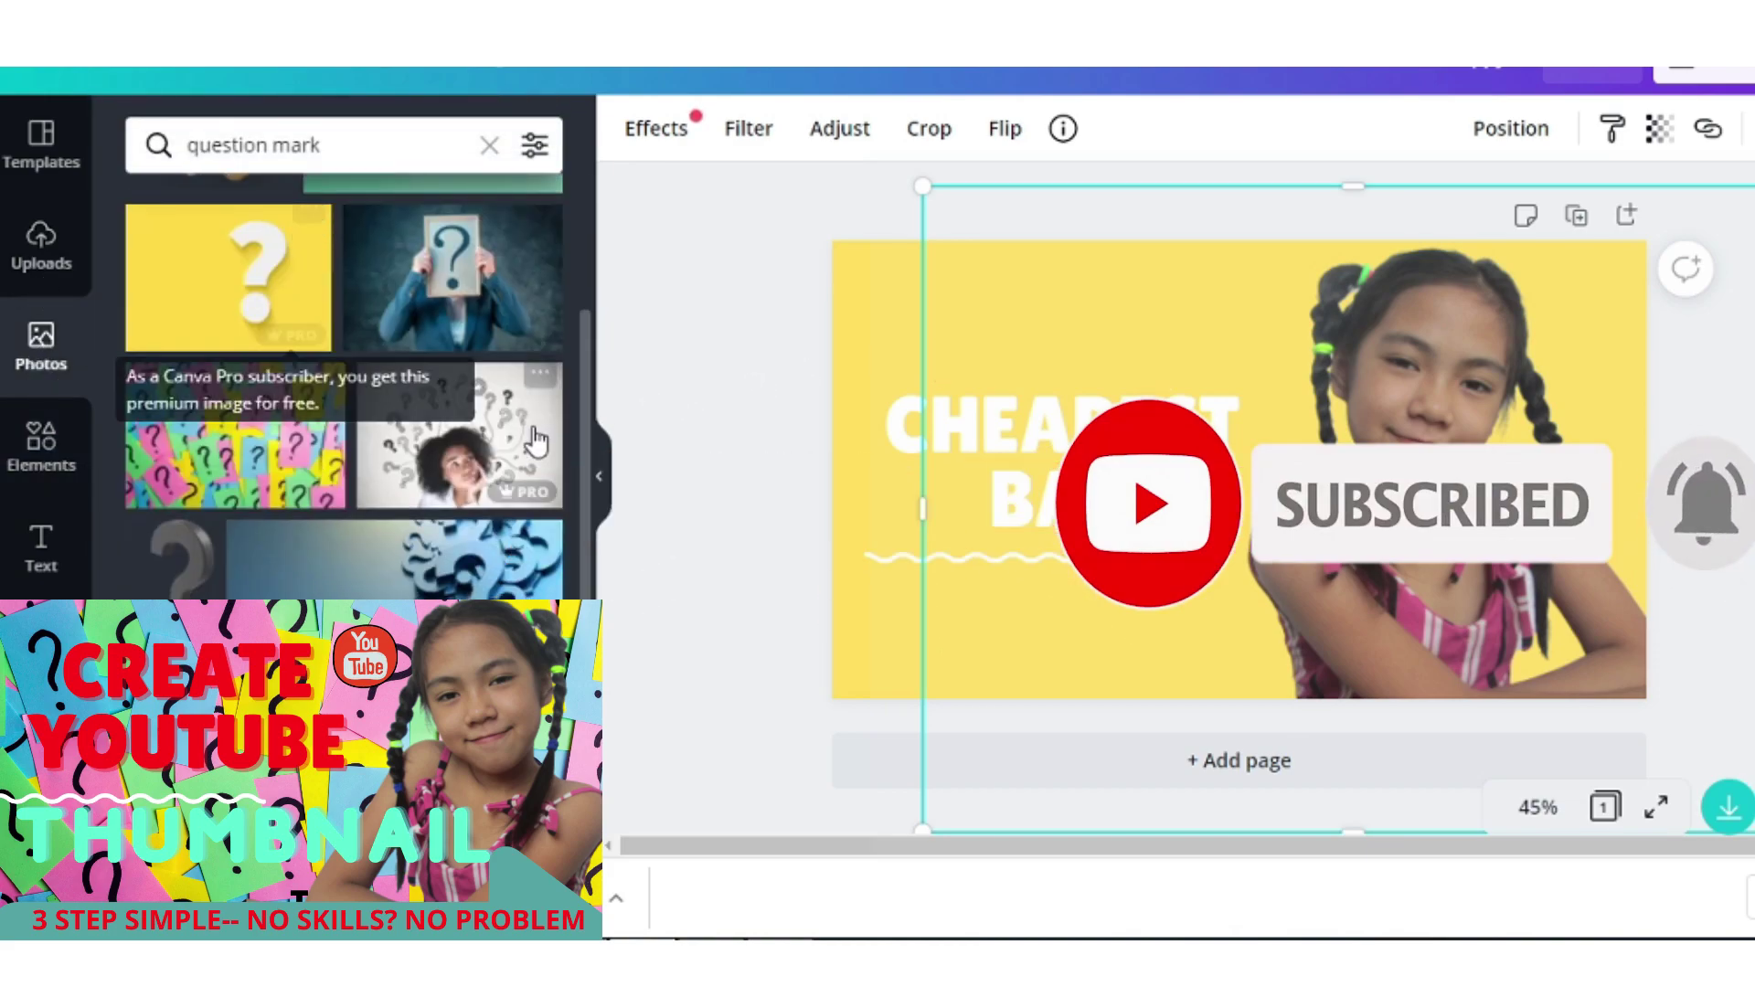
{"action": "left_click", "coordinate": [468, 455]}
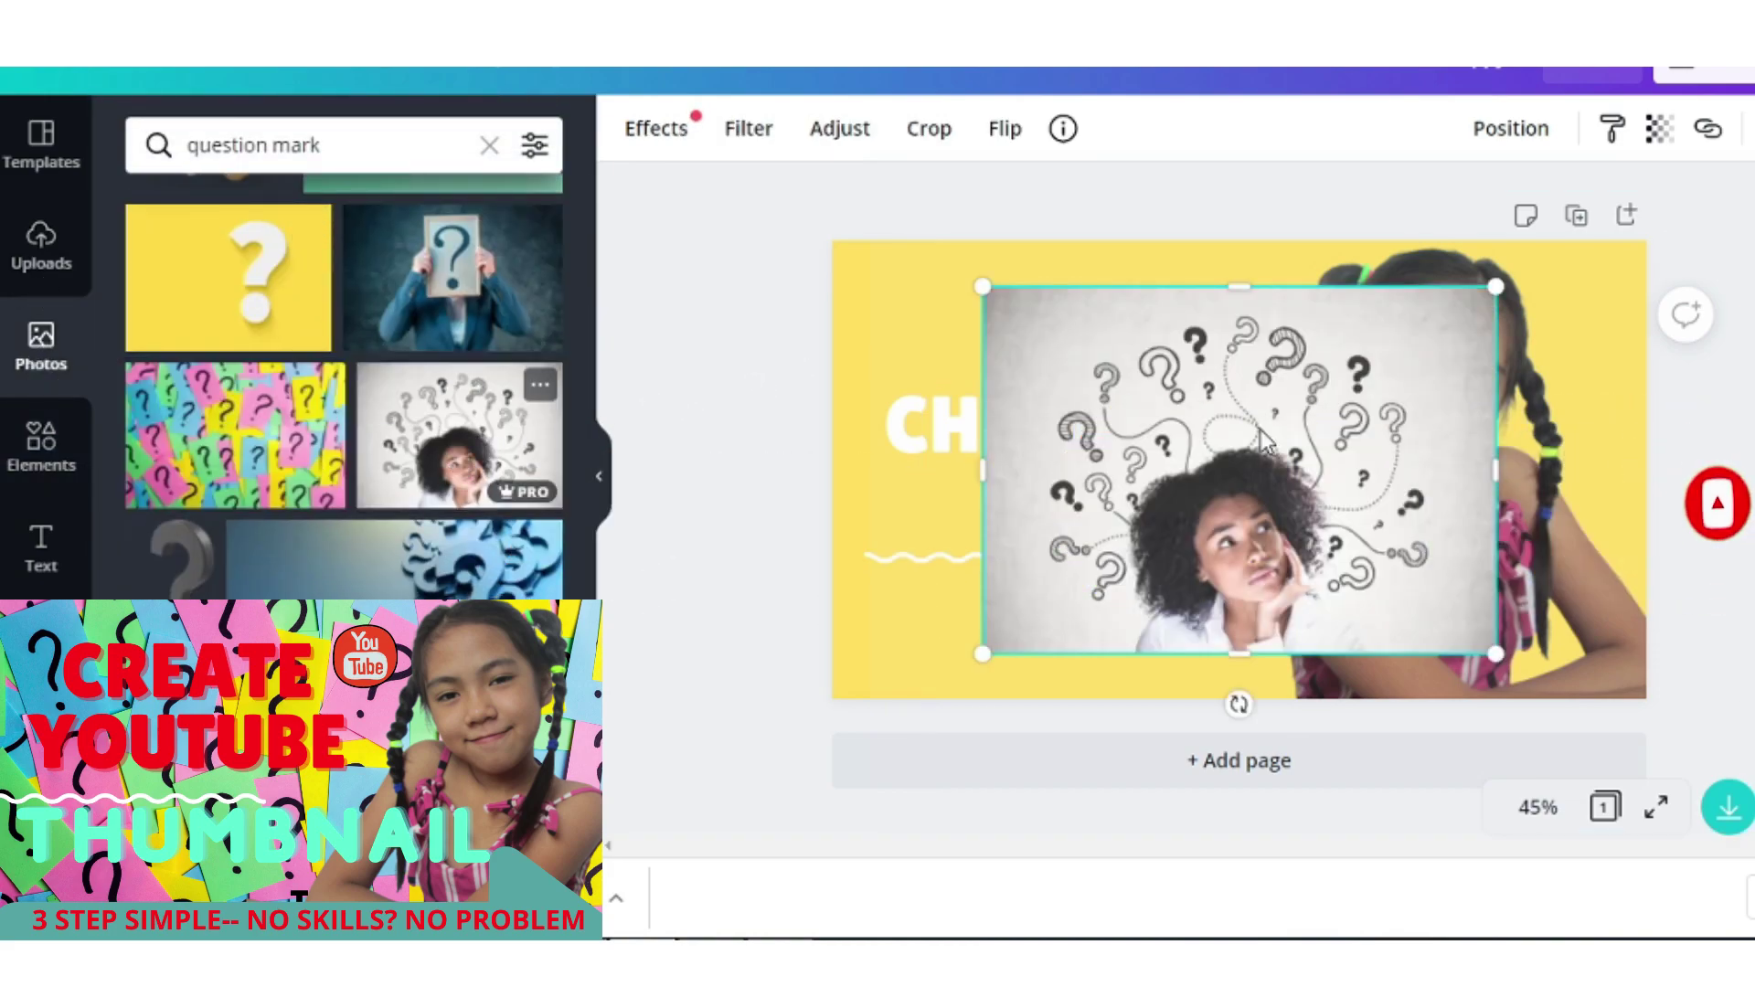
{"action": "right_click", "coordinate": [1313, 407]}
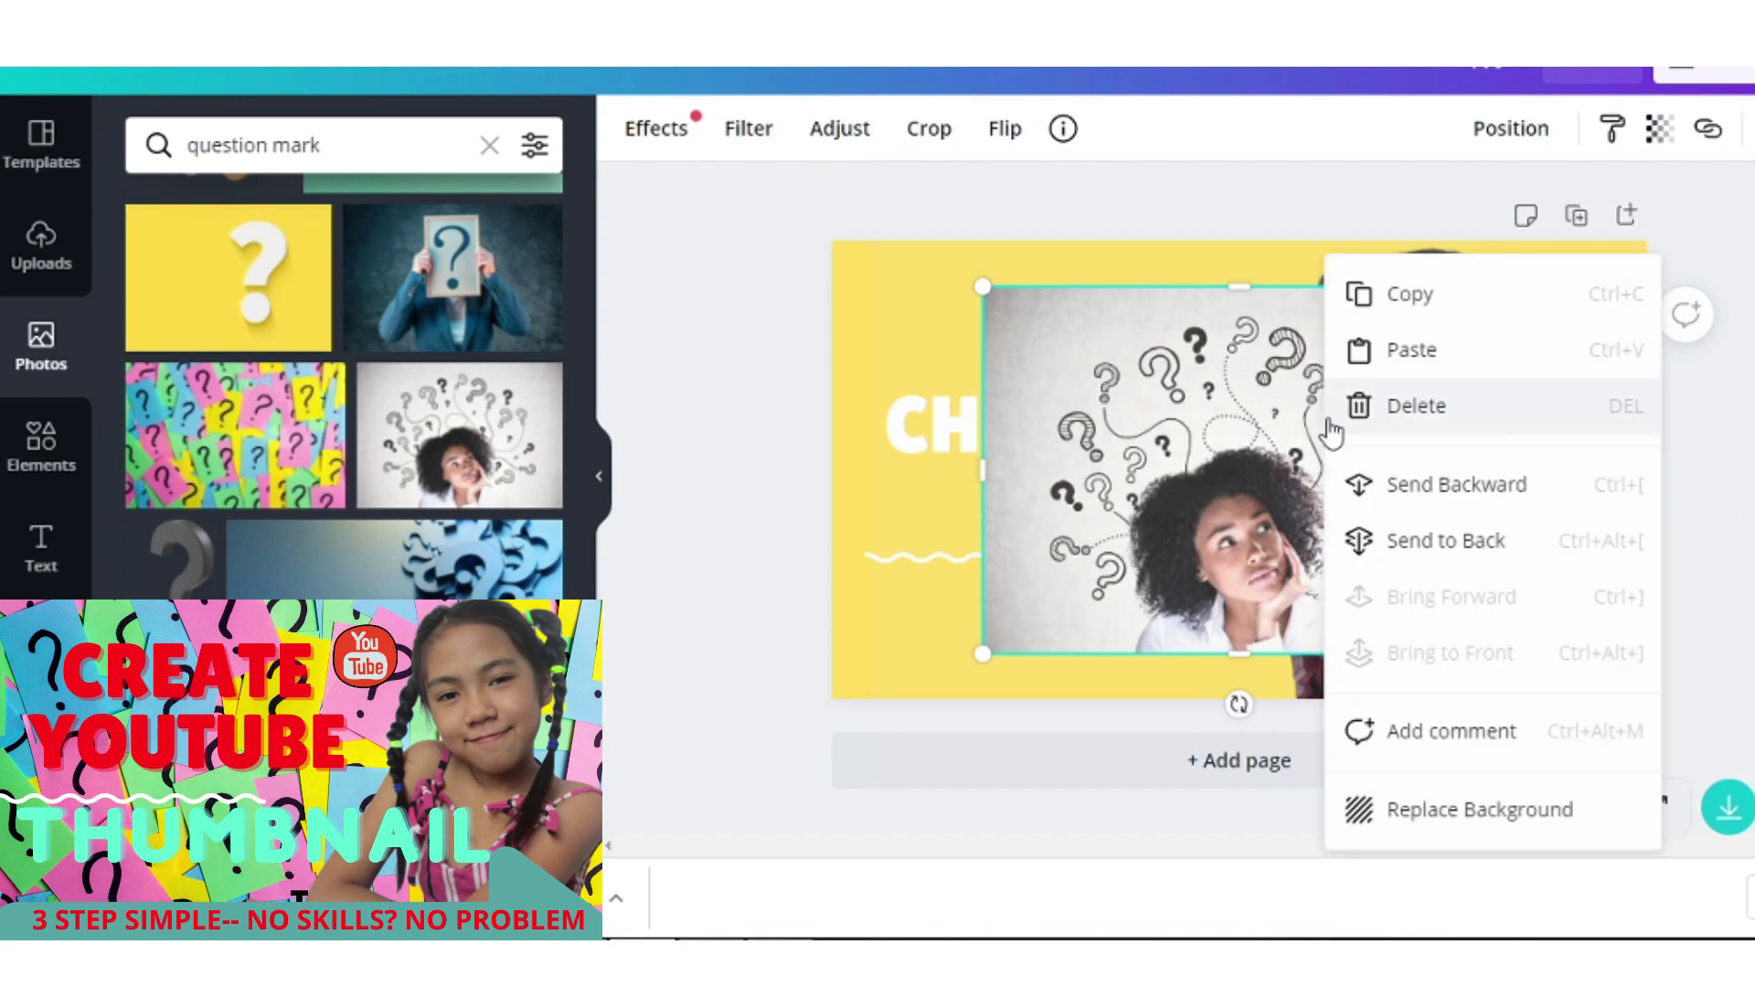
{"action": "left_click", "coordinate": [1417, 539]}
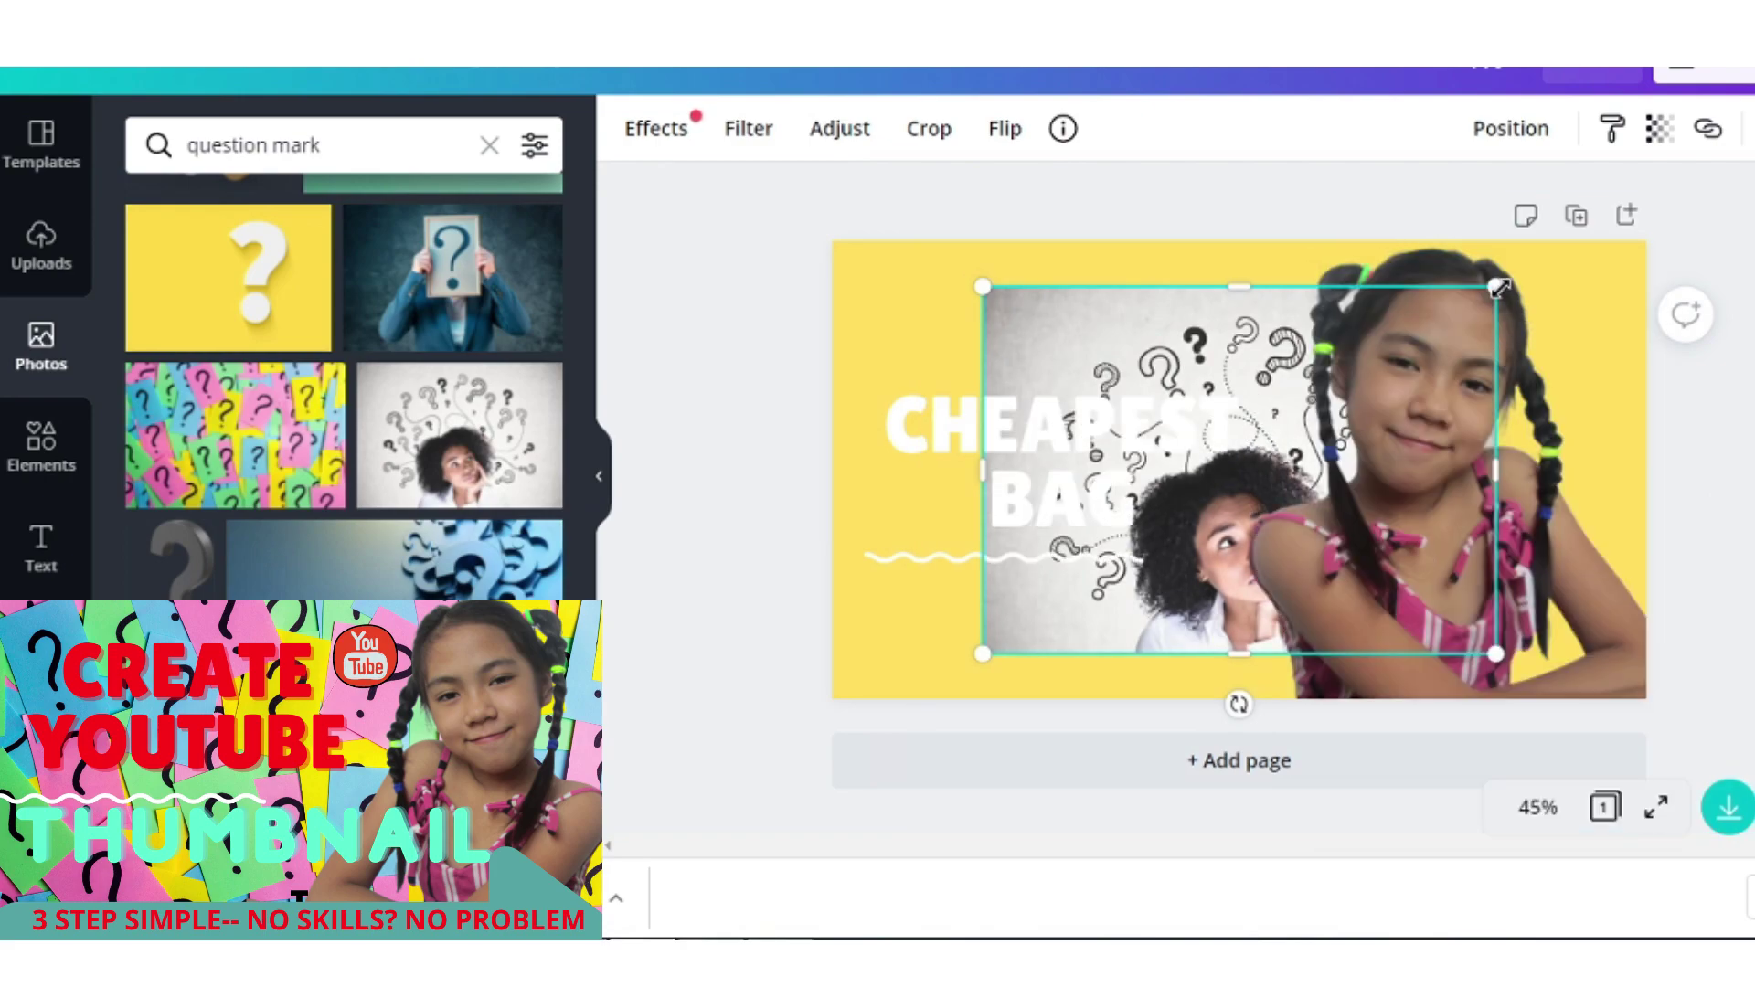
{"action": "left_click_drag", "start_coordinate": [1495, 286], "coordinate": [1690, 162]}
{"action": "left_click_drag", "start_coordinate": [981, 654], "coordinate": [788, 776]}
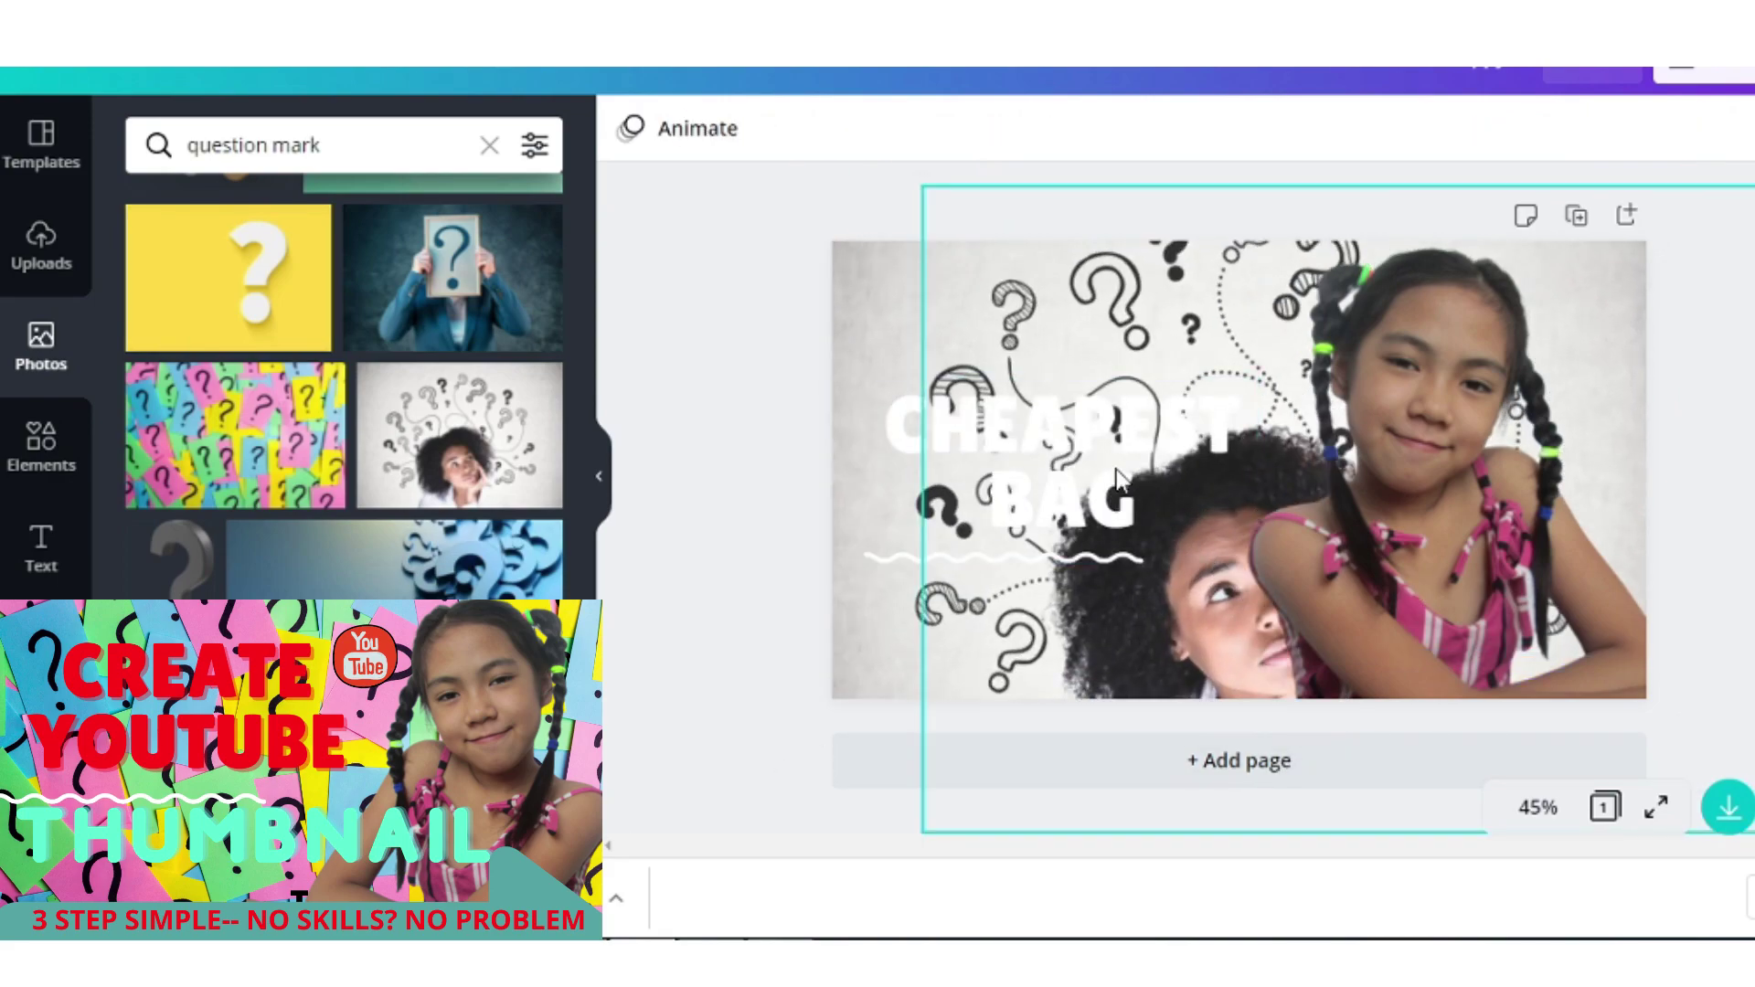
Resize the girl cutout and move it toward the page centre.
{"action": "double_click", "coordinate": [1057, 438]}
{"action": "left_click", "coordinate": [964, 524]}
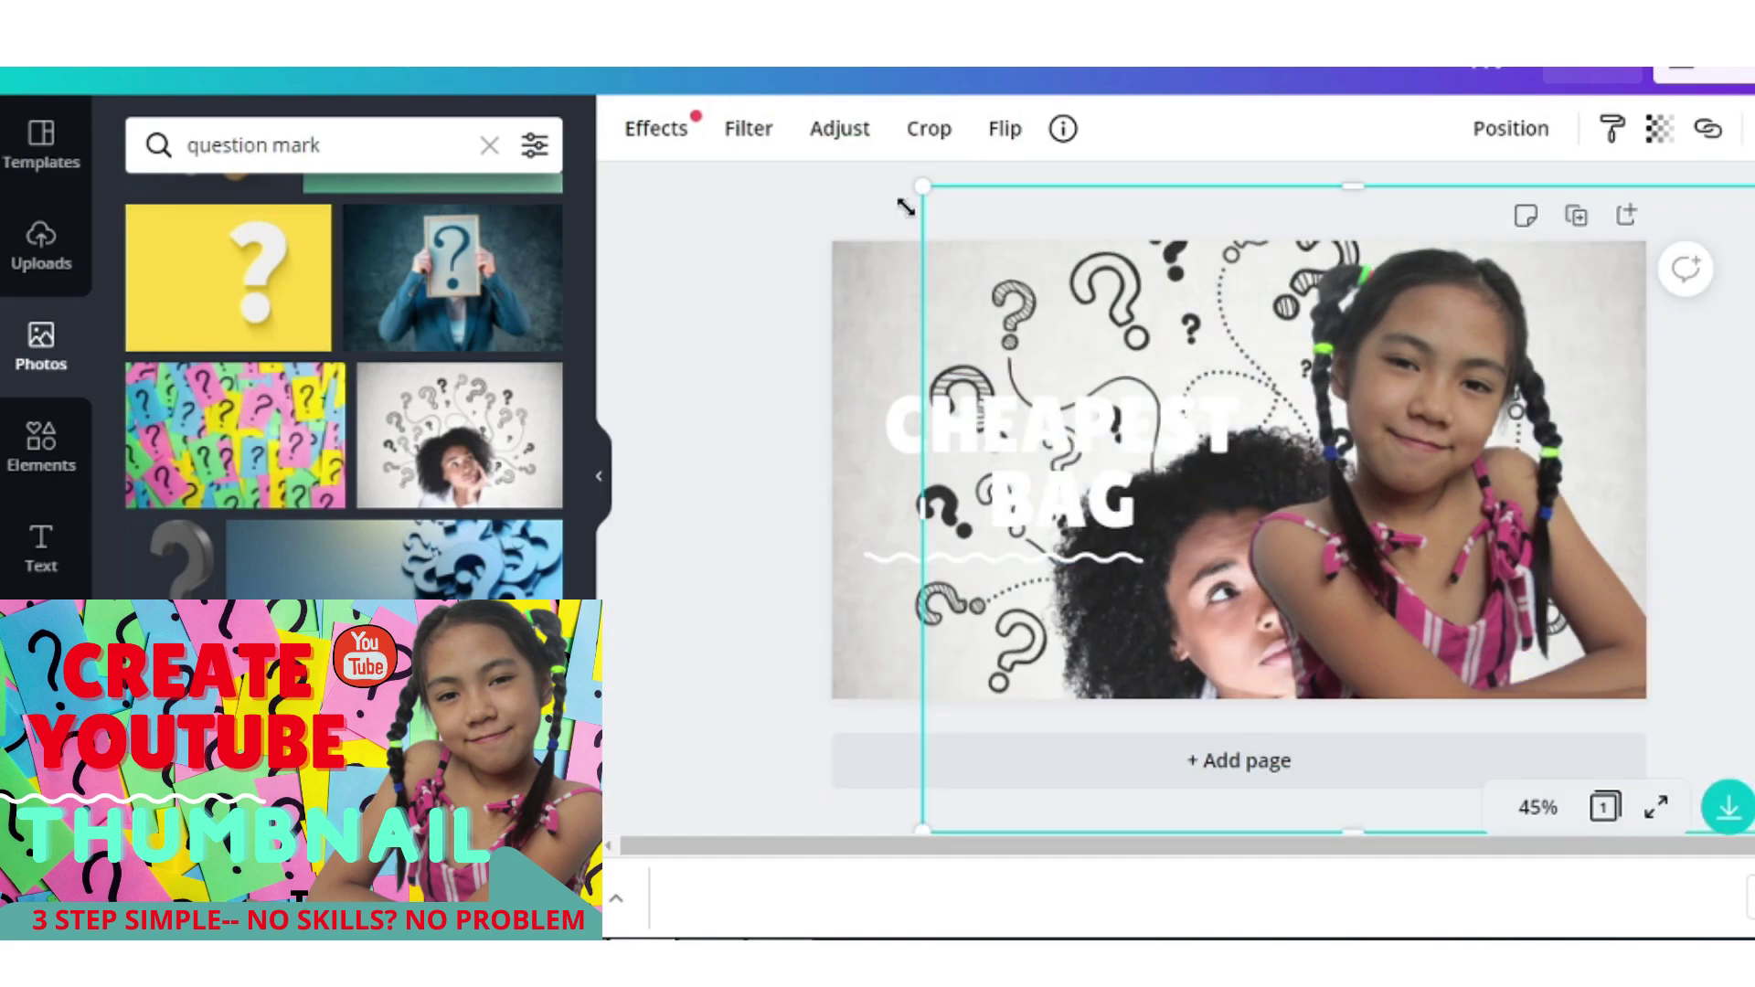
{"action": "left_click_drag", "start_coordinate": [905, 207], "coordinate": [1070, 284]}
{"action": "left_click_drag", "start_coordinate": [1572, 384], "coordinate": [1433, 430]}
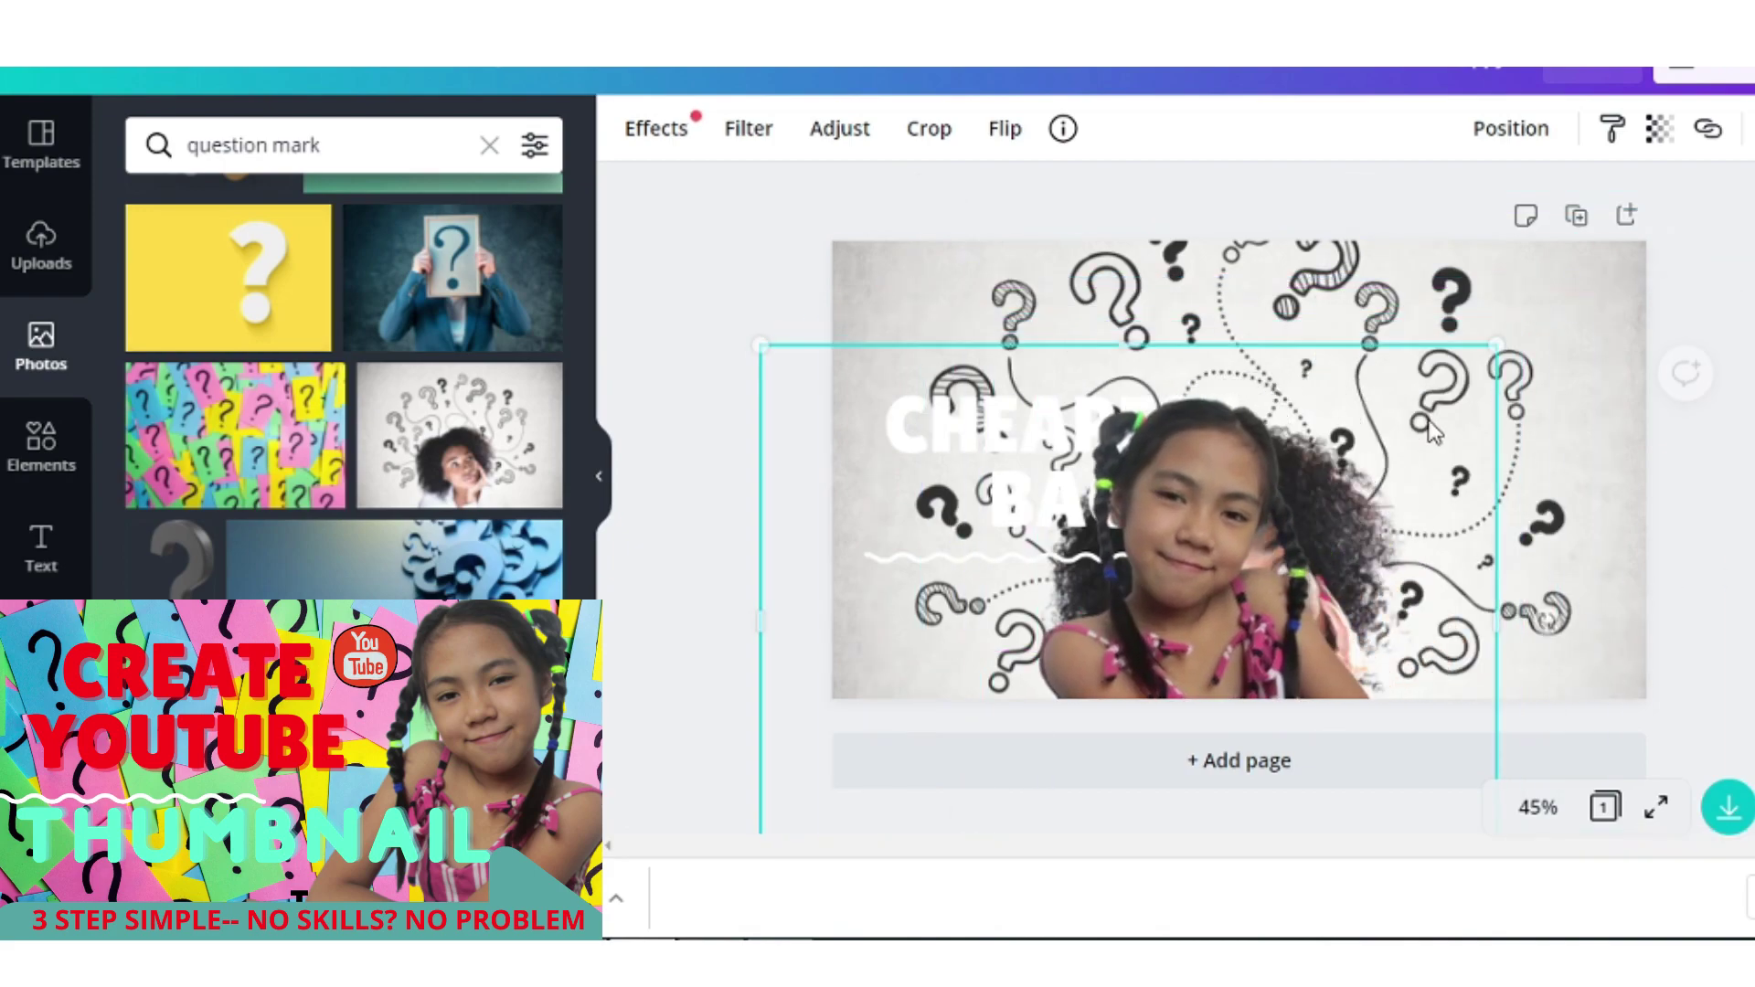
{"action": "left_click_drag", "start_coordinate": [1495, 345], "coordinate": [1613, 245]}
{"action": "mouse_move", "coordinate": [1308, 480]}
{"action": "left_mouse_down"}
{"action": "mouse_move", "coordinate": [1140, 682]}
{"action": "mouse_move", "coordinate": [1182, 605]}
{"action": "left_mouse_up"}
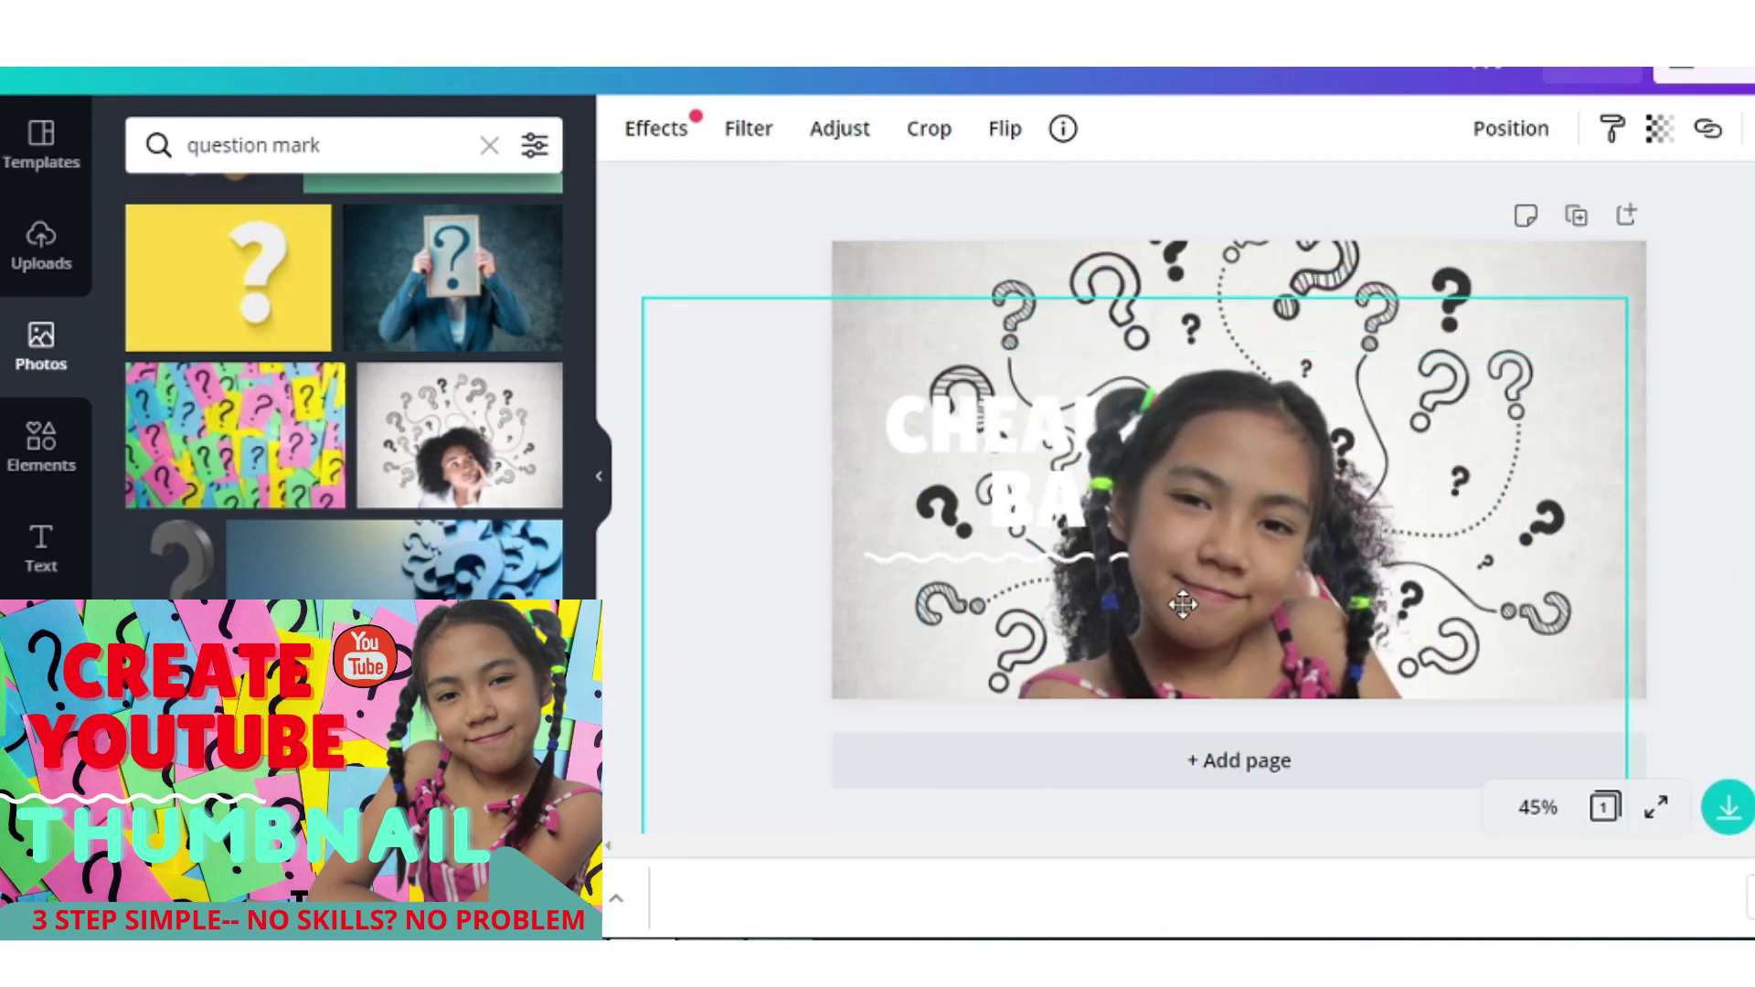
Delete the girl cutout, move the CHEAPEST BAG title higher, and make it red.
{"action": "key", "text": "Delete"}
{"action": "left_click", "coordinate": [1076, 402]}
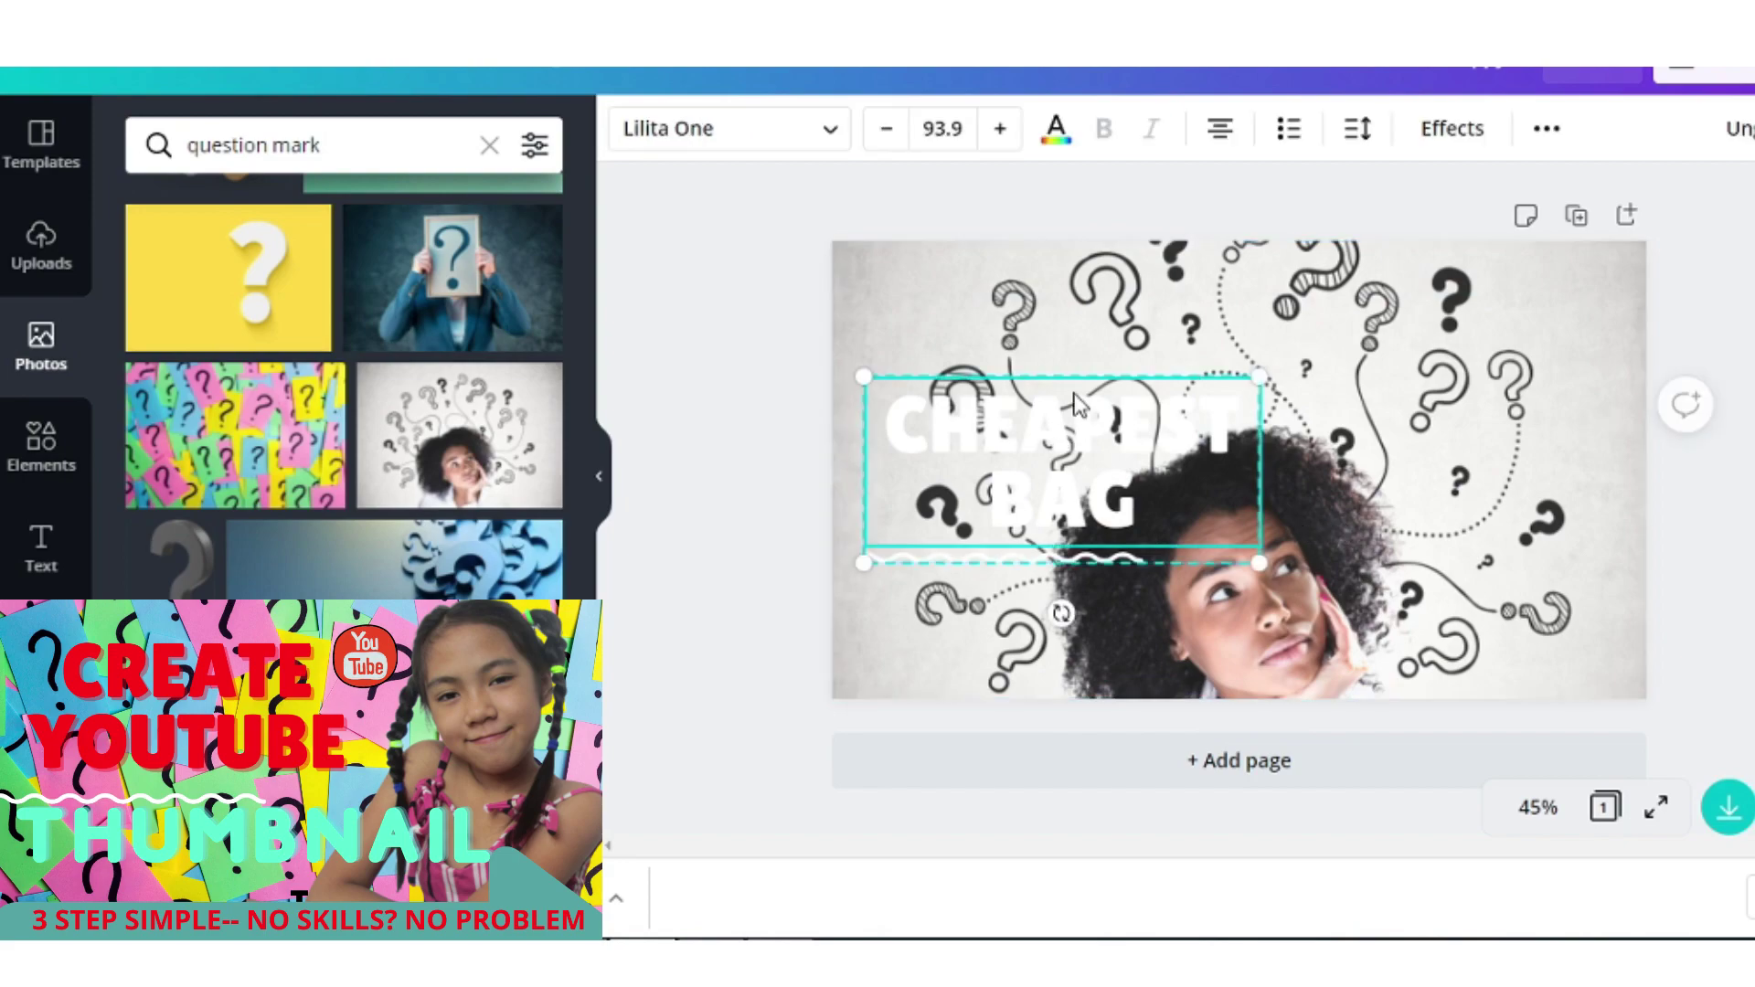
{"action": "left_click_drag", "start_coordinate": [1077, 402], "coordinate": [1080, 302]}
{"action": "left_click", "coordinate": [1109, 352]}
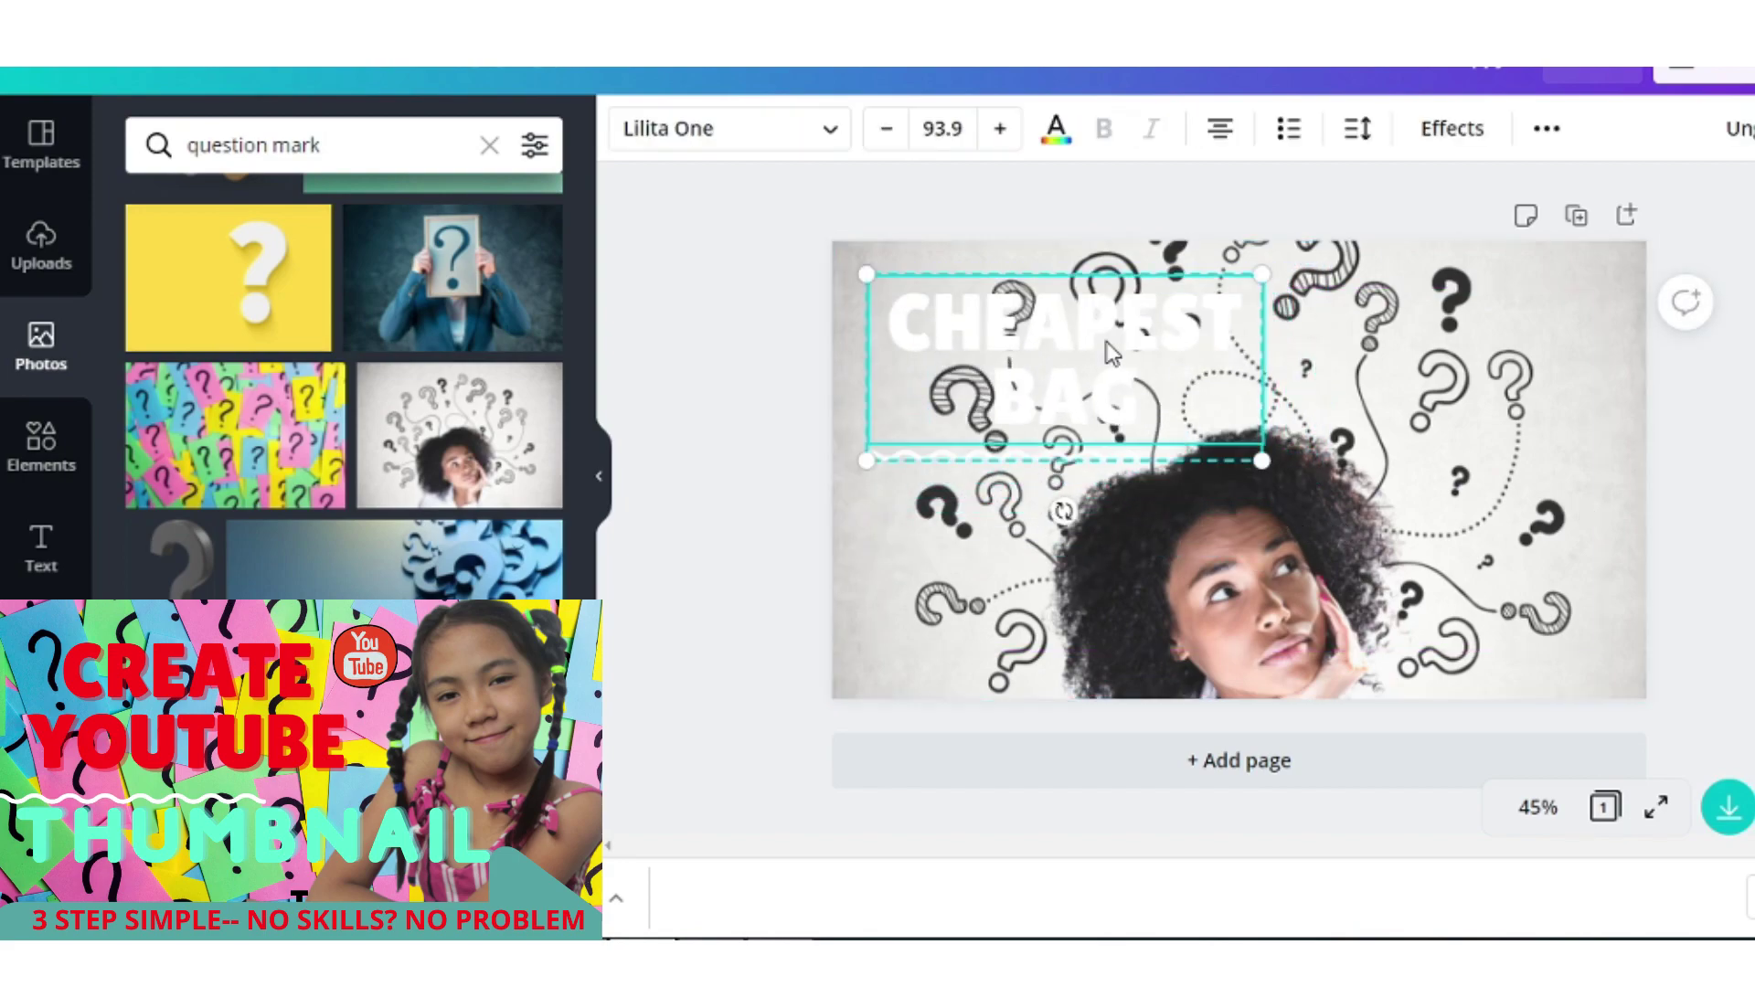
{"action": "left_click", "coordinate": [1057, 137]}
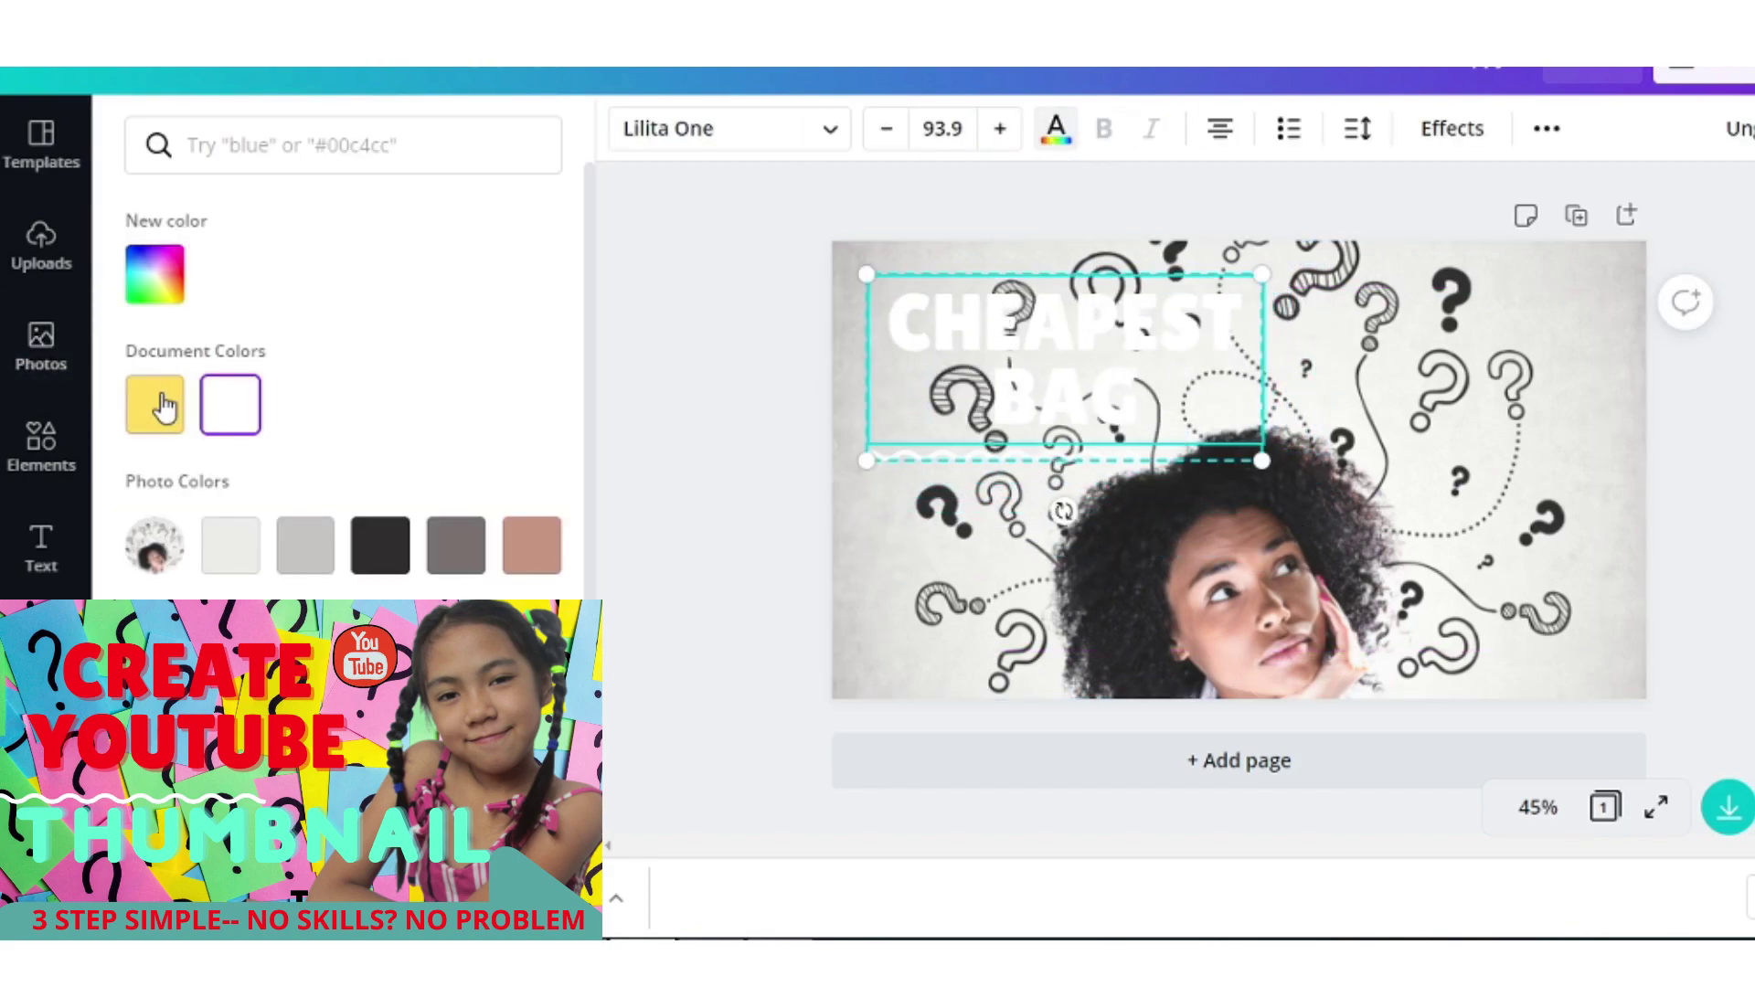
{"action": "left_click", "coordinate": [1728, 462]}
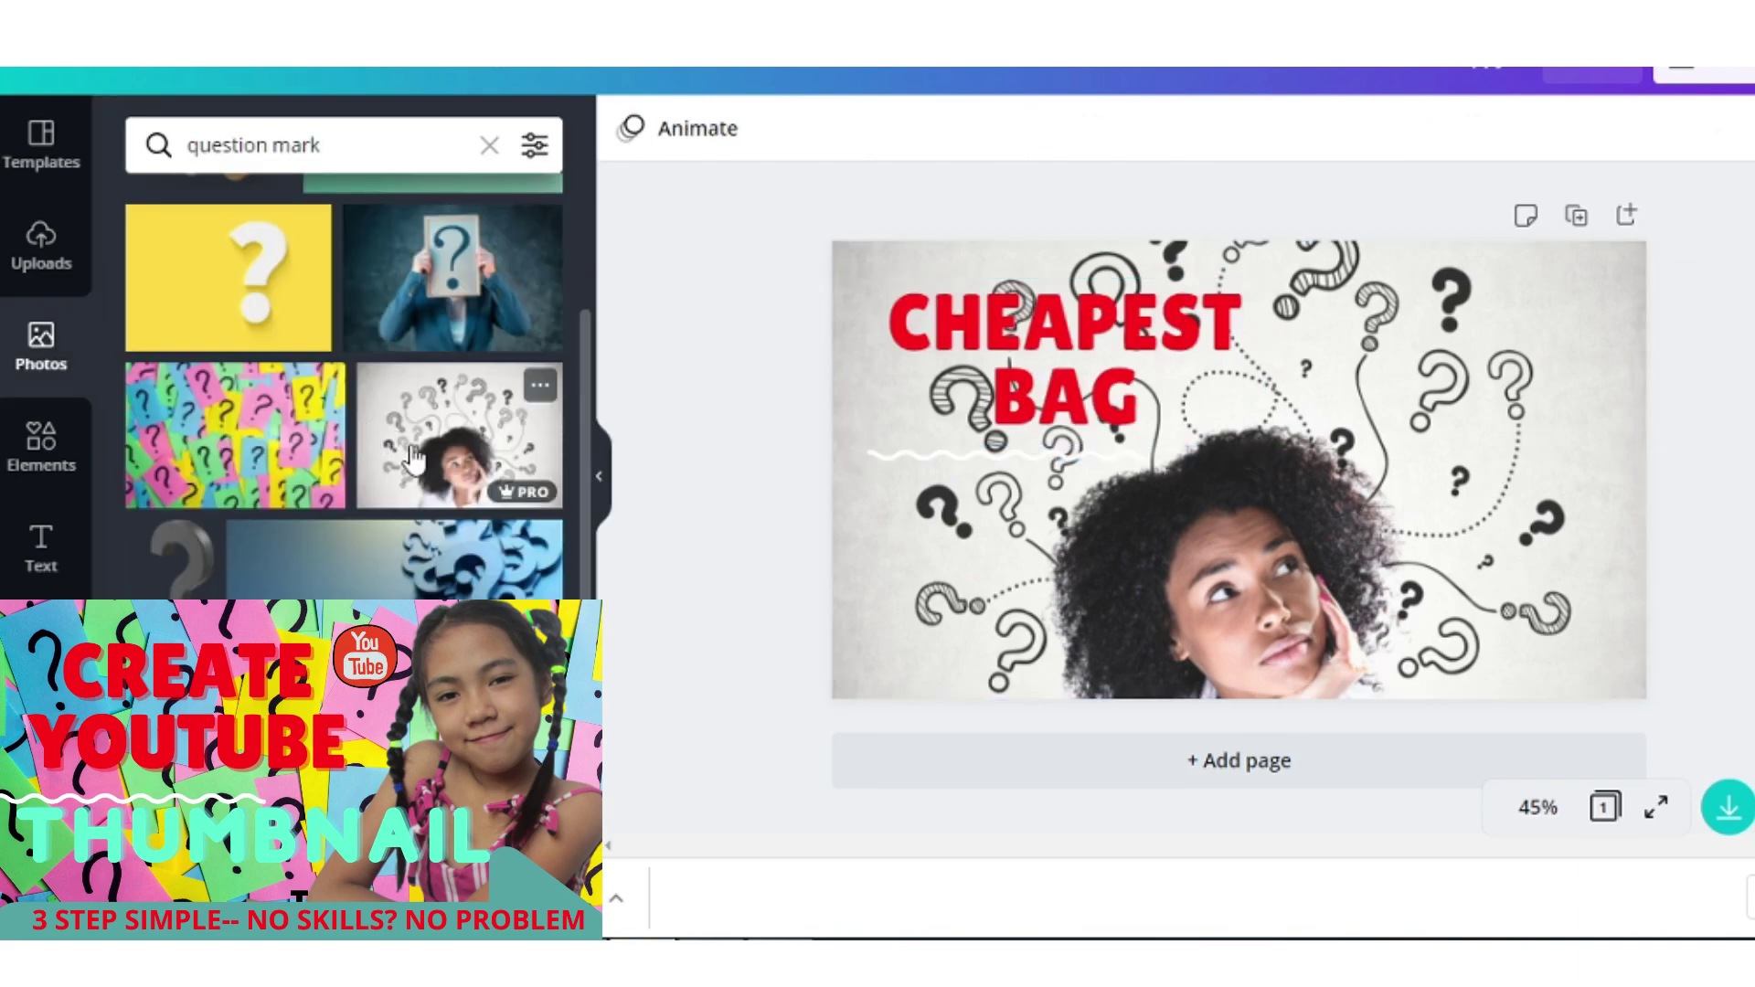
Replace the woman background with the sticky-note question-mark photo stretched over the page.
{"action": "key", "text": "alt+Tab"}
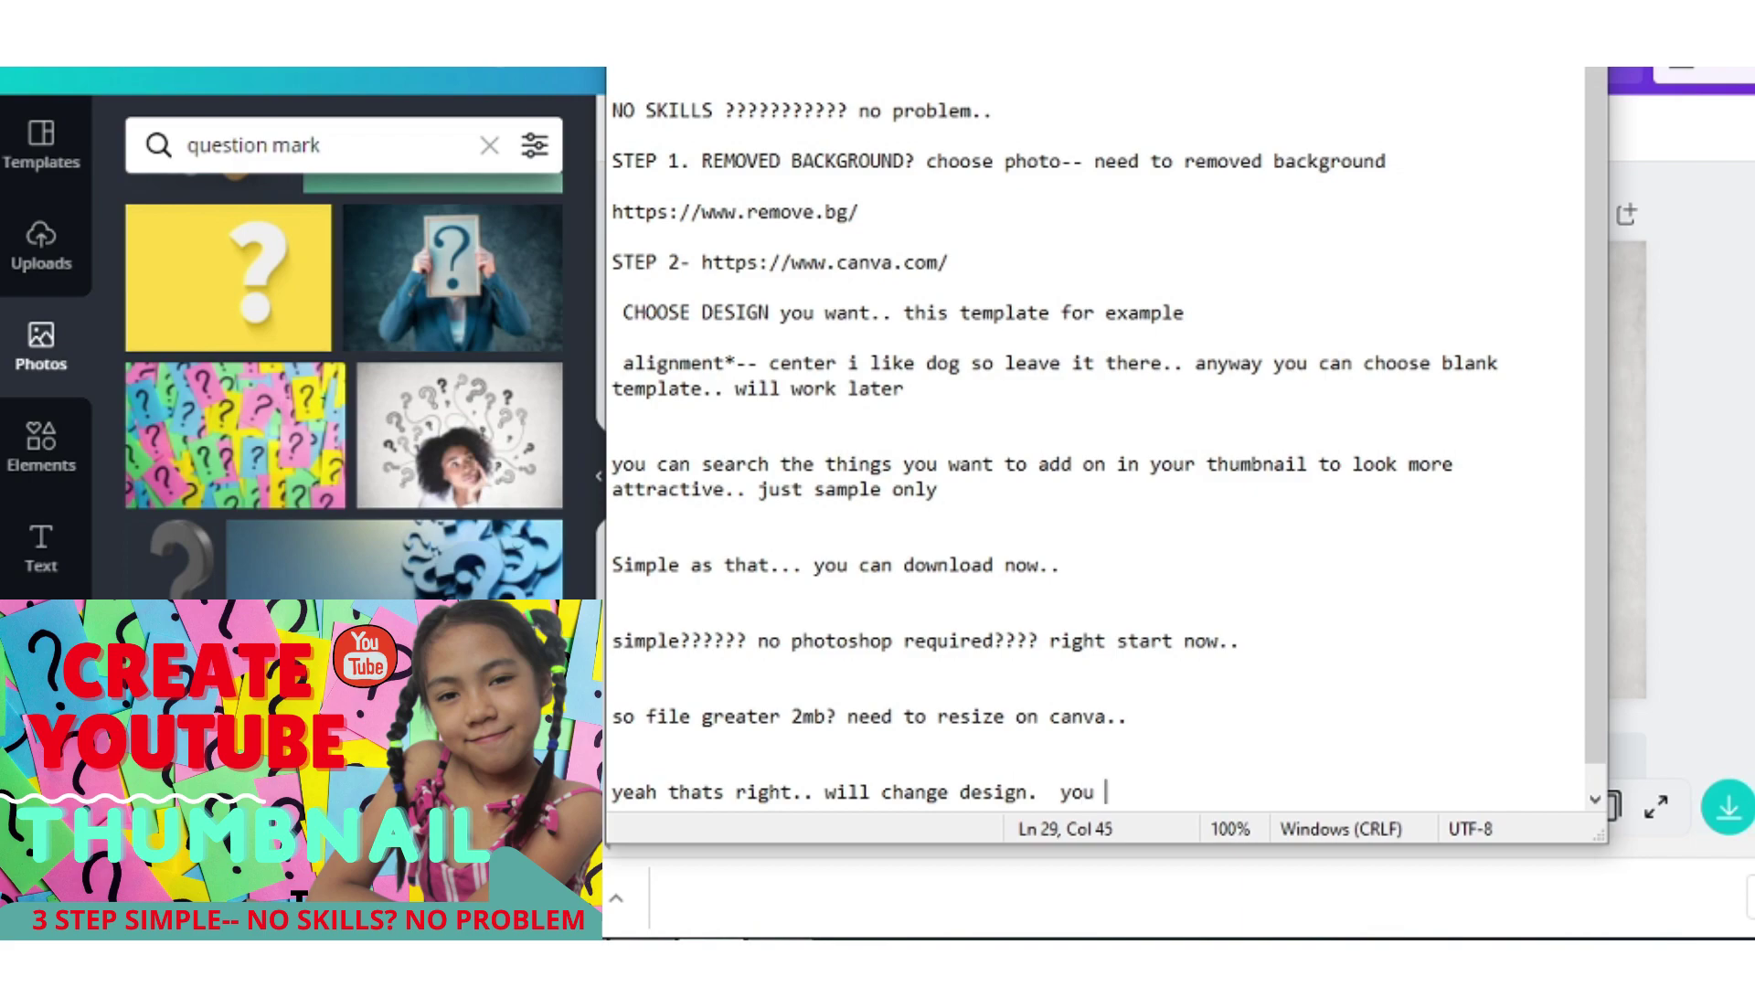
{"action": "key", "text": "alt+Tab"}
{"action": "left_click", "coordinate": [1566, 496]}
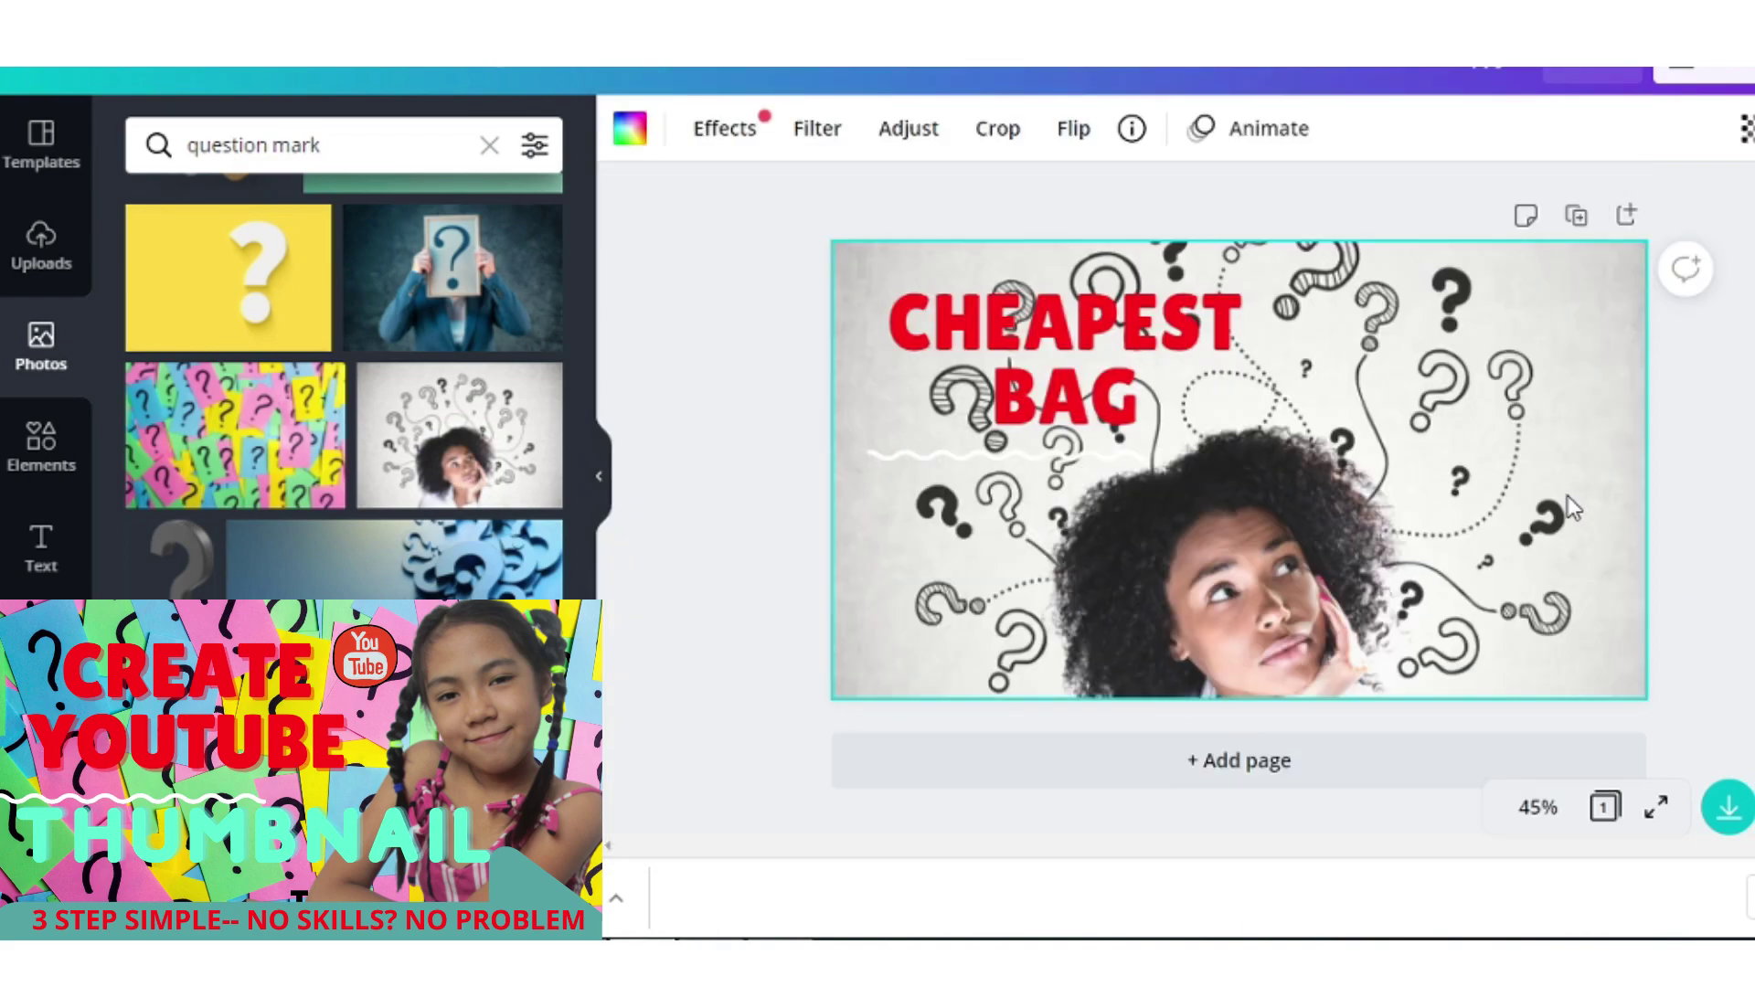
{"action": "key", "text": "Delete"}
{"action": "key", "text": "alt+Tab"}
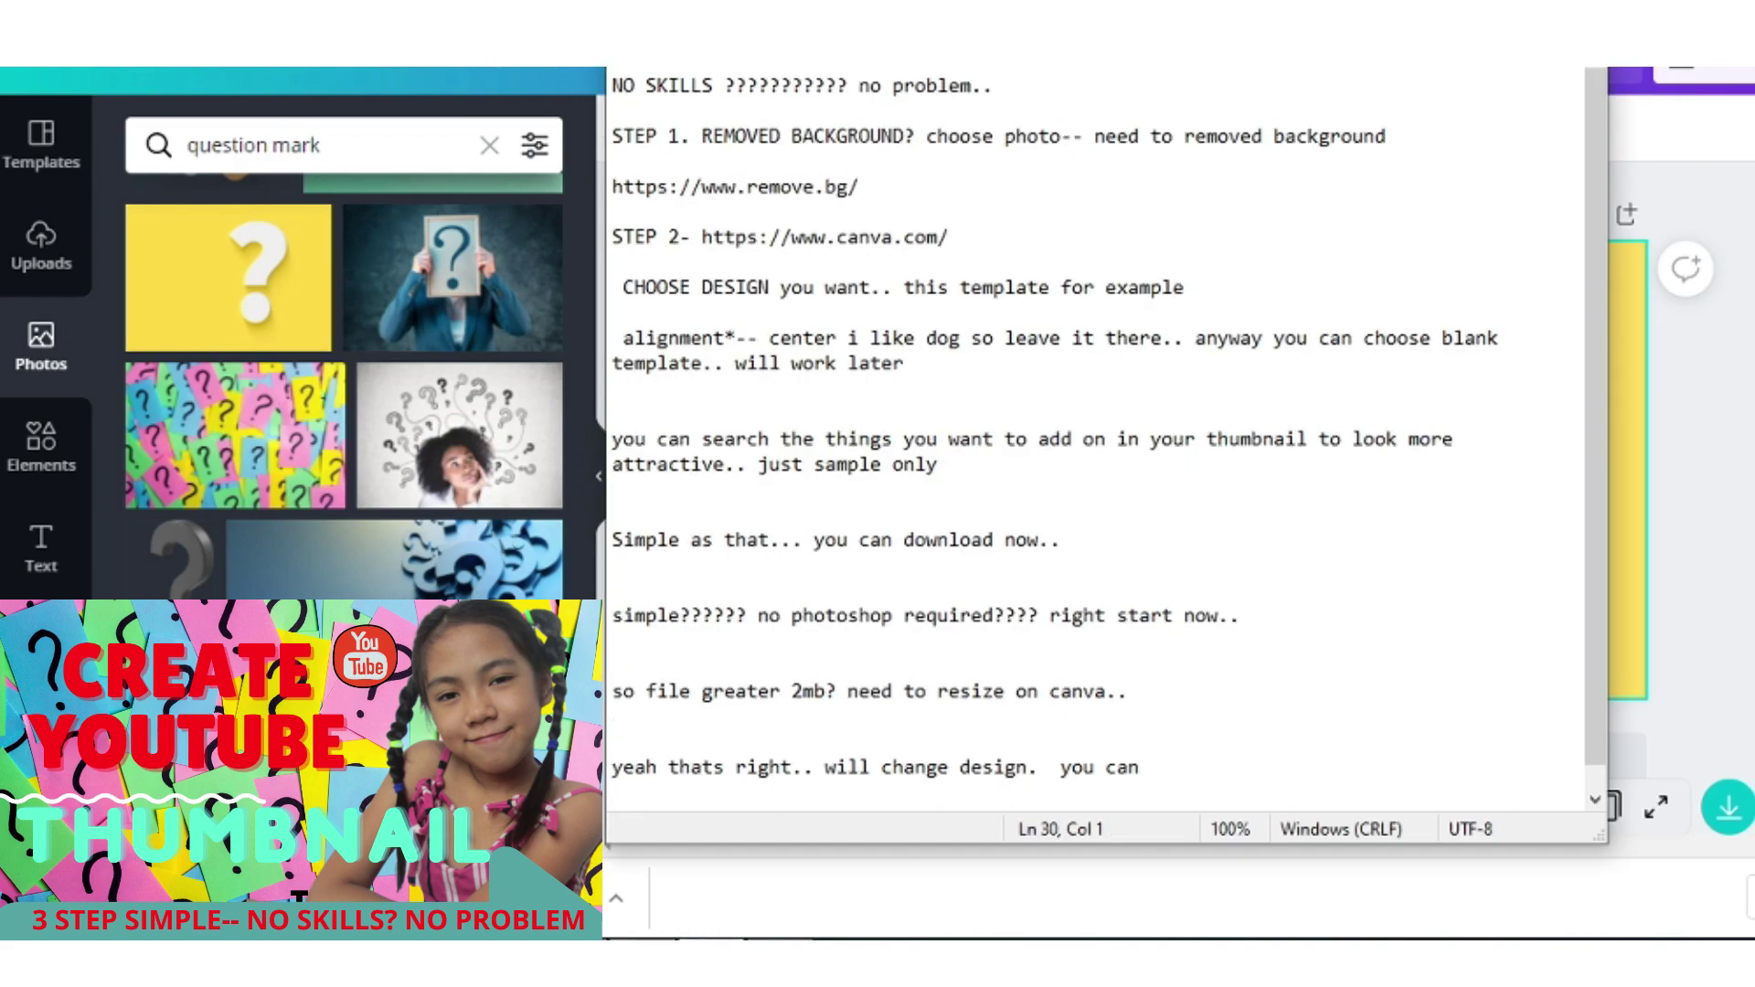
{"action": "key", "text": "alt+Tab"}
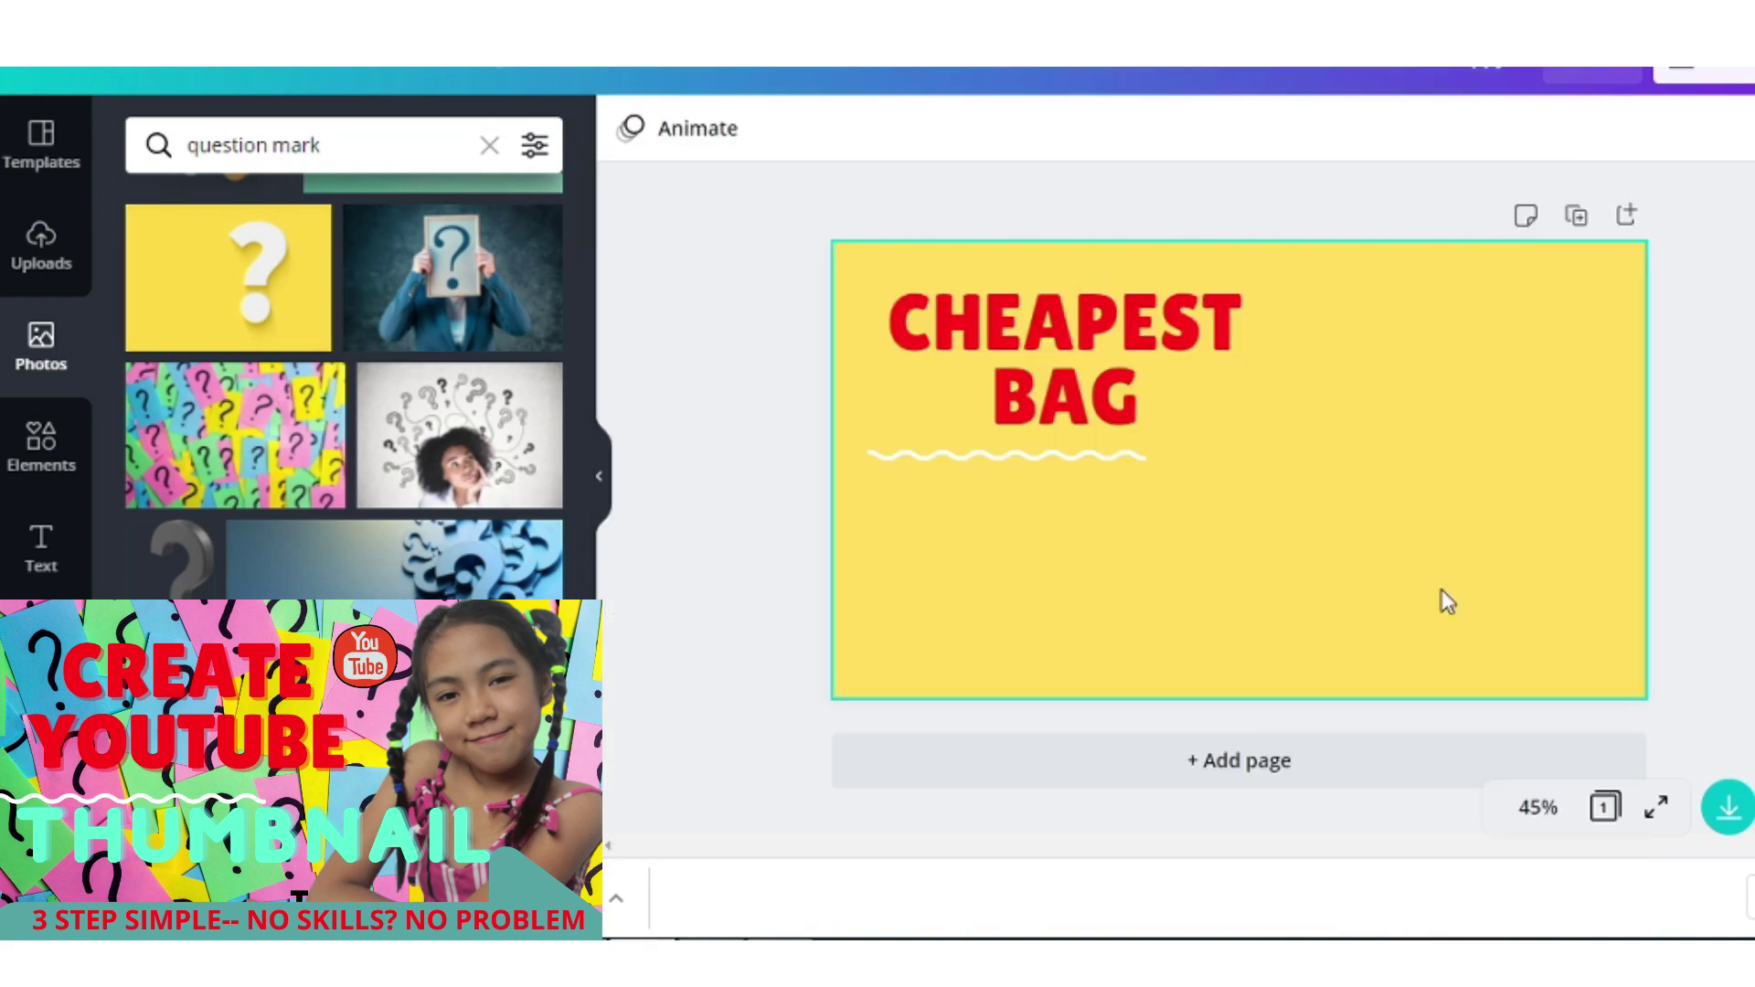
{"action": "left_click", "coordinate": [230, 478]}
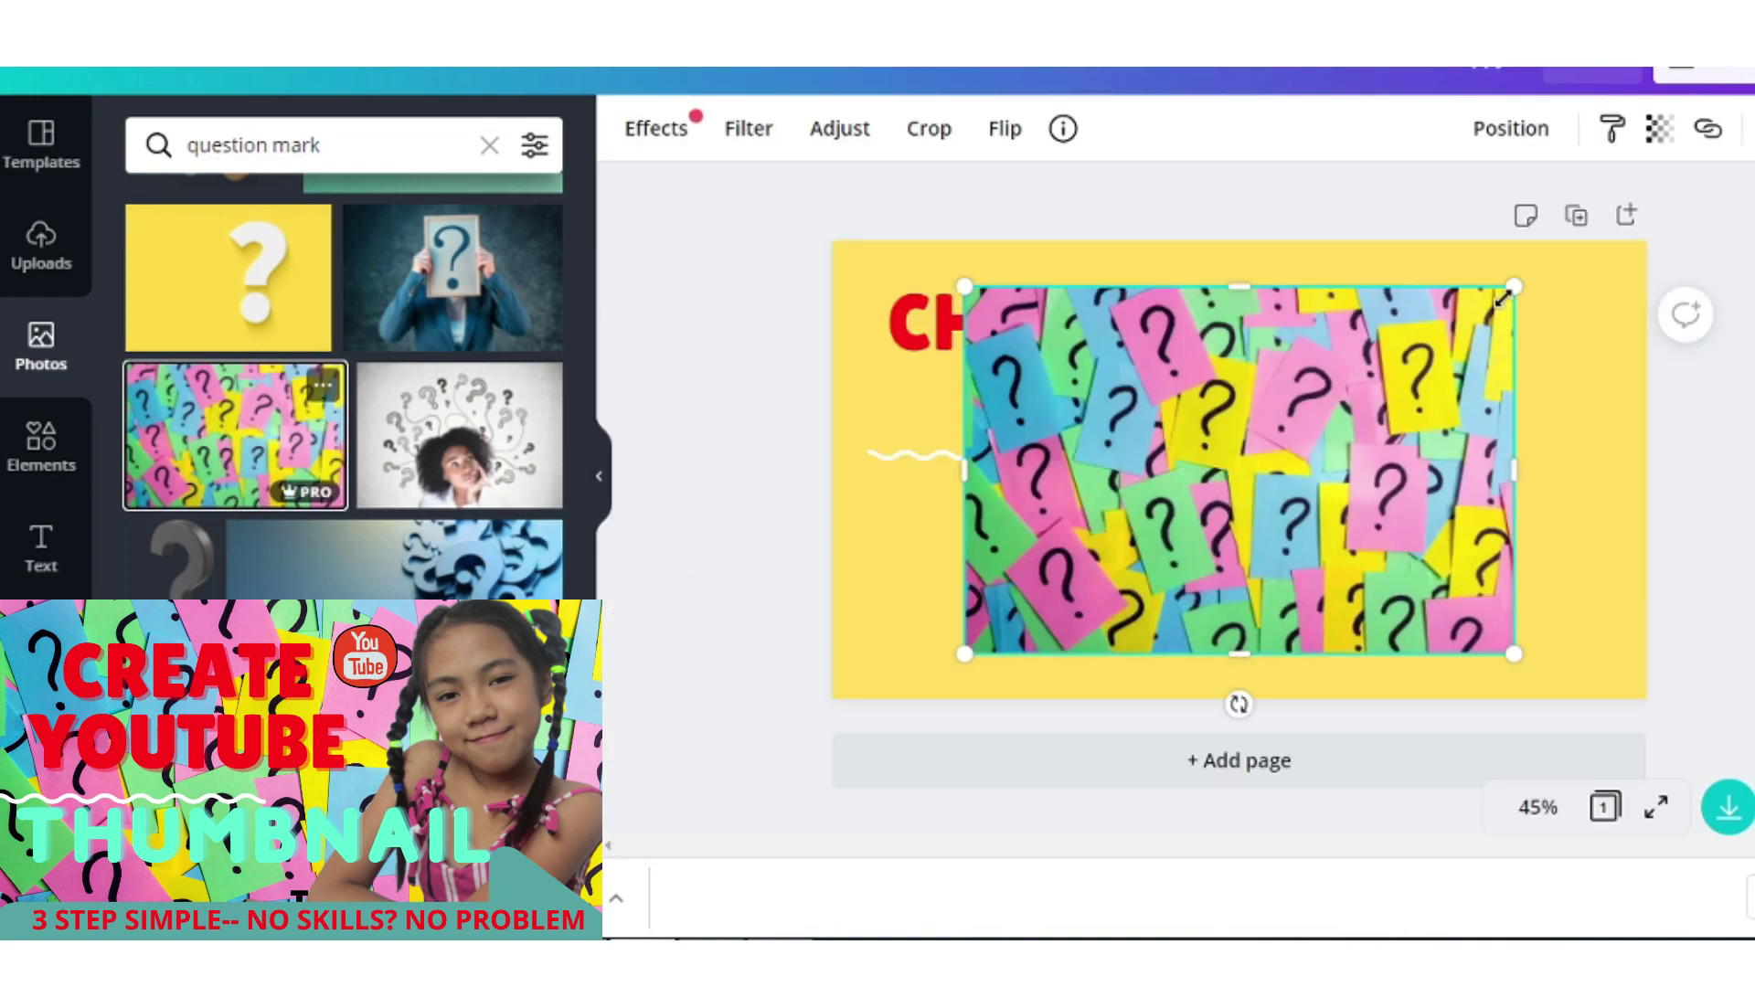
{"action": "left_click_drag", "start_coordinate": [1519, 283], "coordinate": [1682, 176]}
{"action": "left_click_drag", "start_coordinate": [965, 654], "coordinate": [832, 741]}
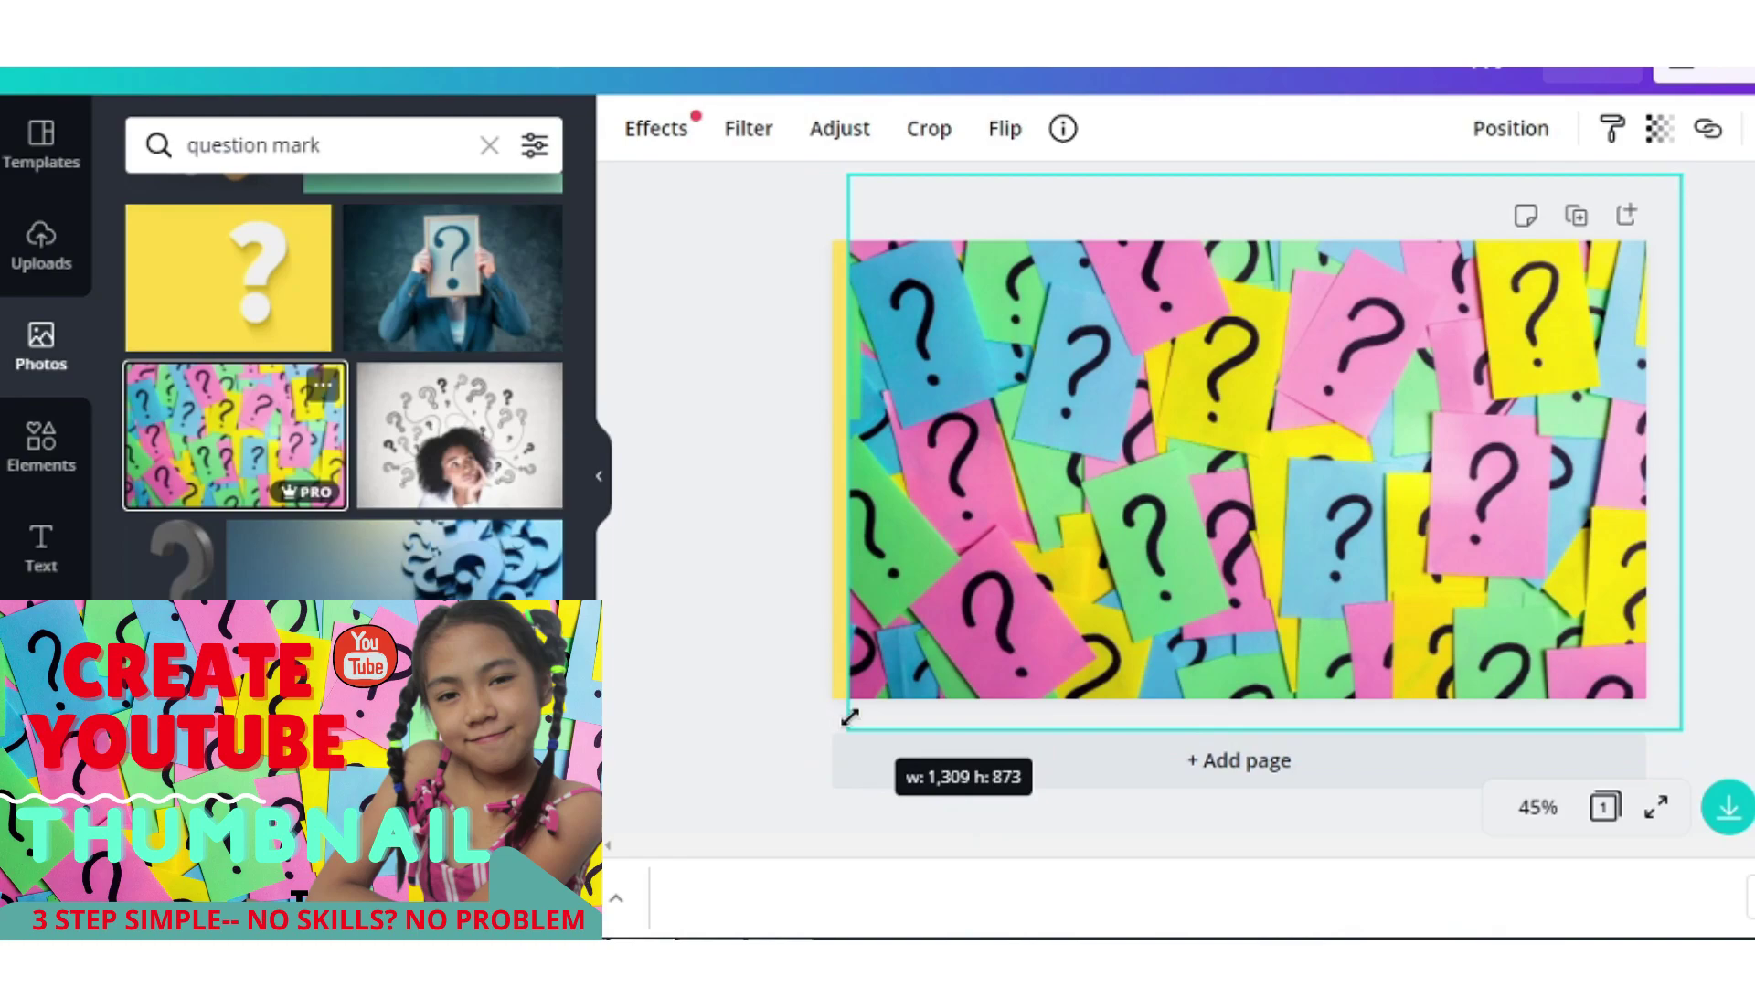
{"action": "right_click", "coordinate": [1033, 549]}
Send the sticky-note photo behind the title and enlarge the CHEAPEST BAG title.
{"action": "left_click", "coordinate": [1123, 539]}
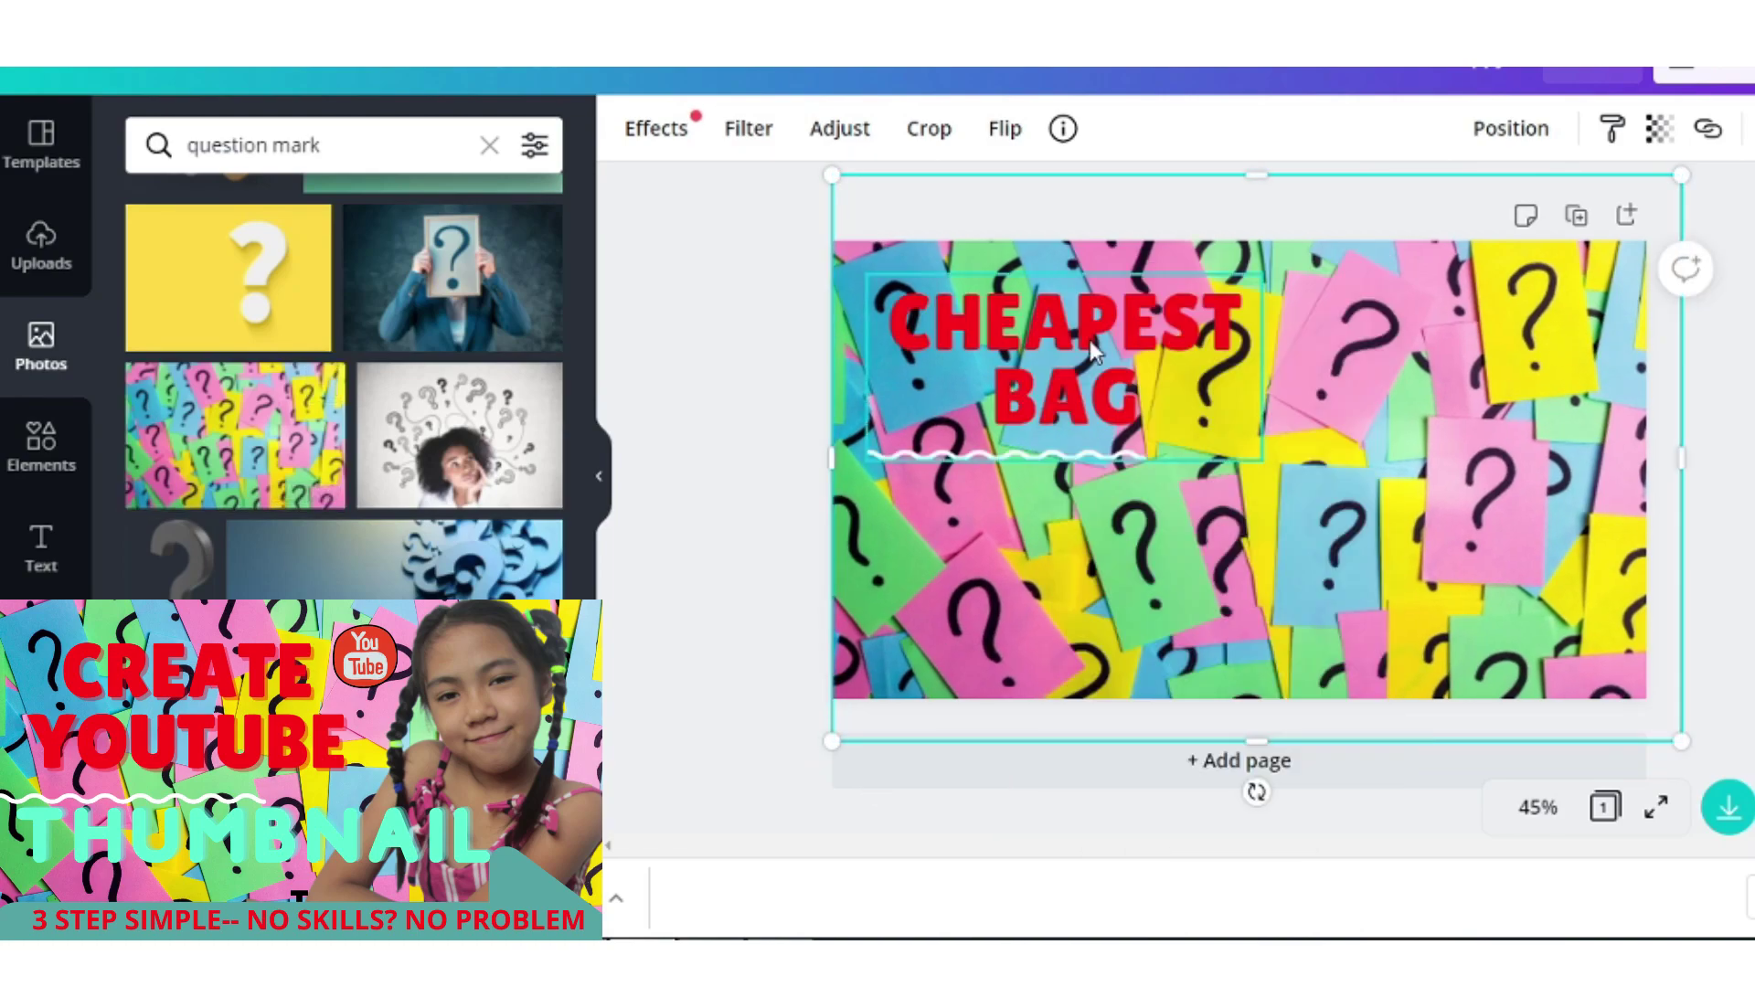
{"action": "left_click", "coordinate": [1206, 425]}
{"action": "left_click_drag", "start_coordinate": [1247, 458], "coordinate": [1379, 515]}
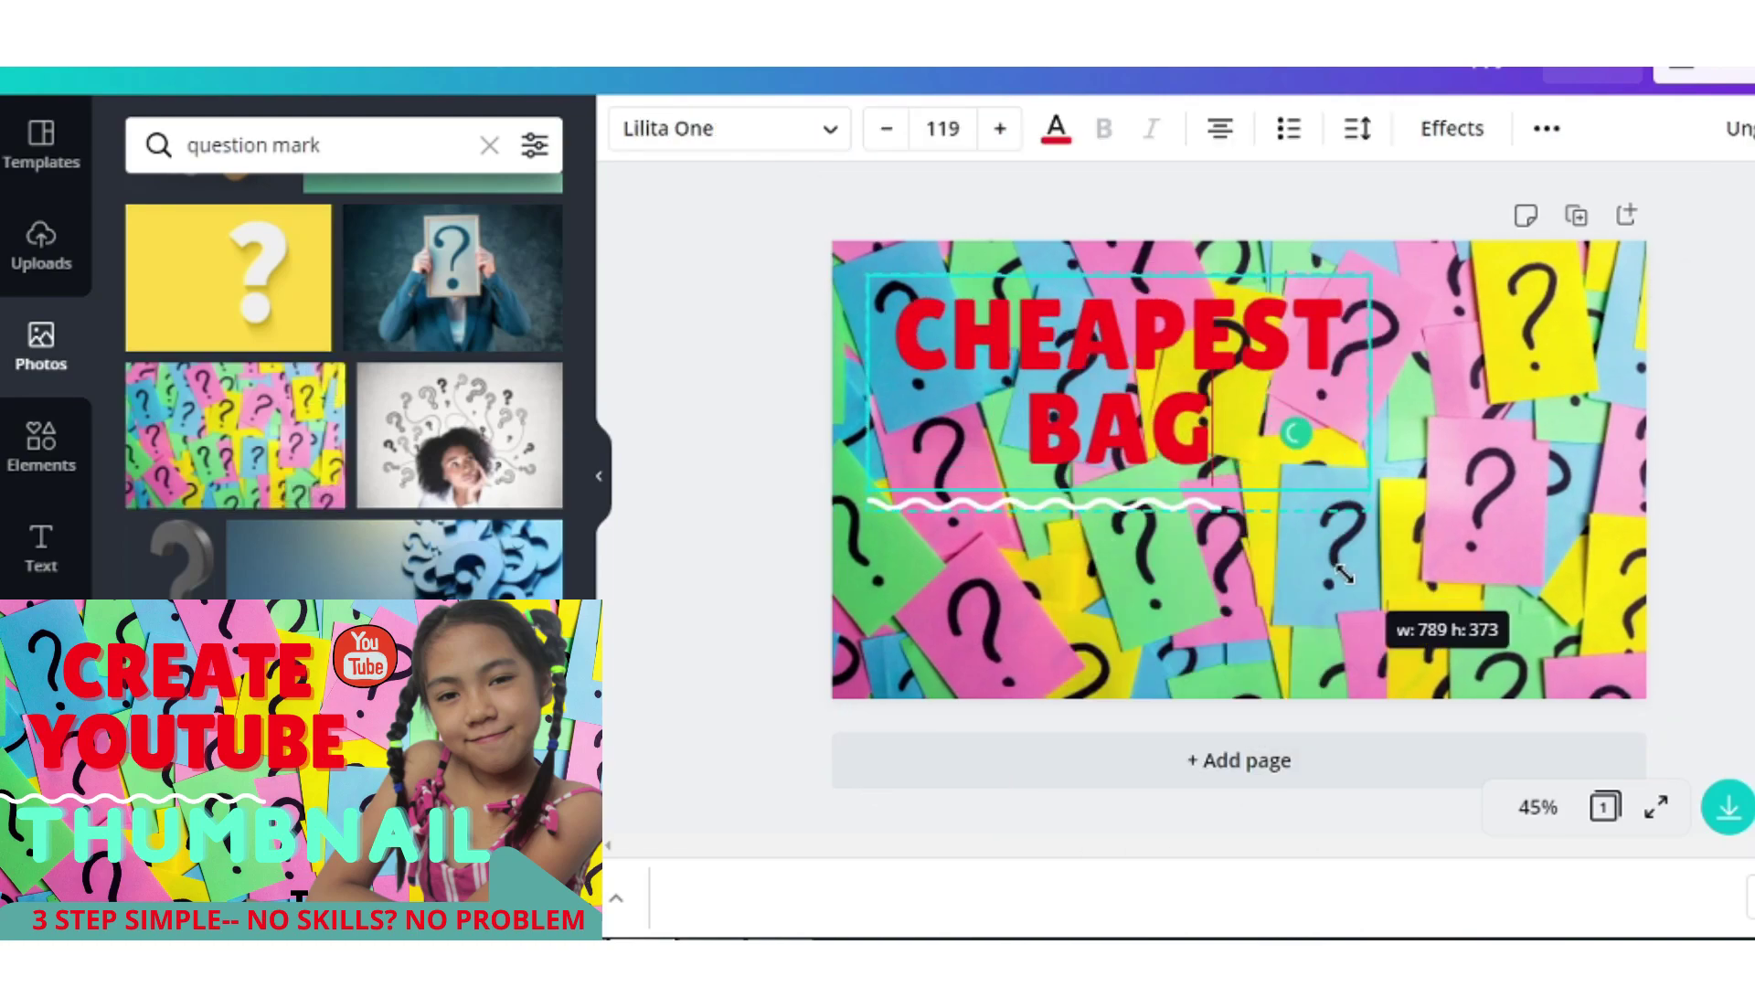
Upload the background-removed girl photo and place it enlarged on the page.
{"action": "left_click", "coordinate": [64, 242]}
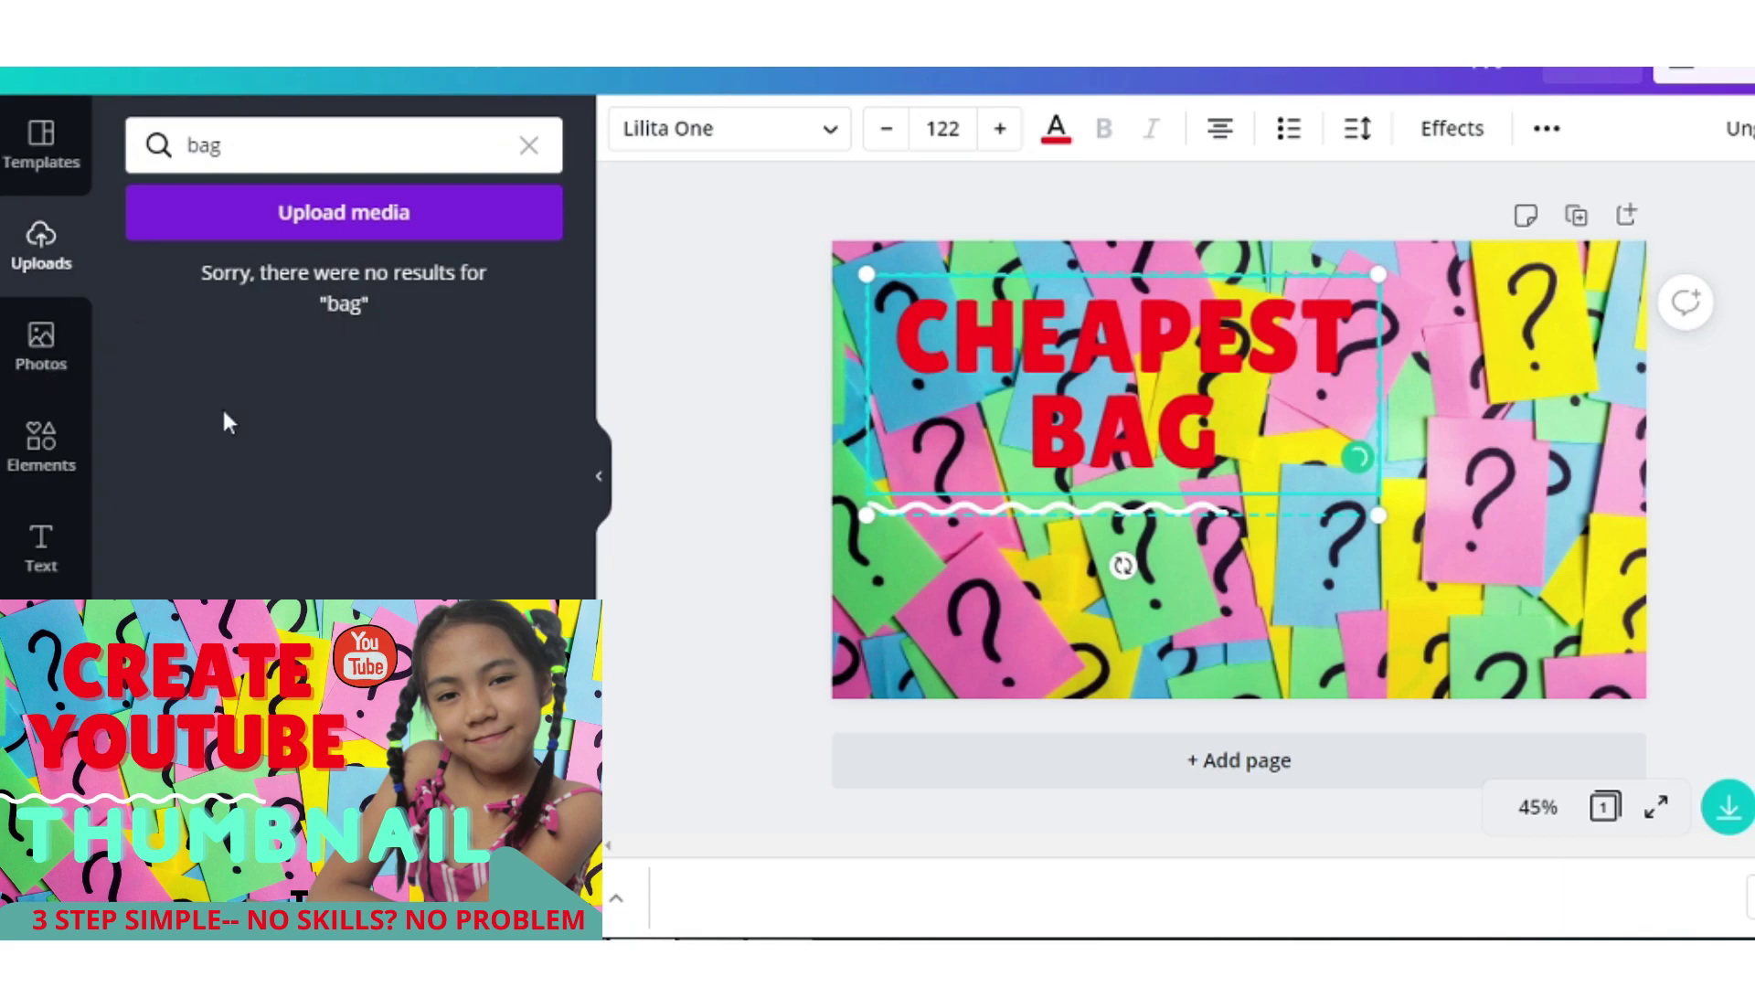
{"action": "left_click", "coordinate": [736, 306]}
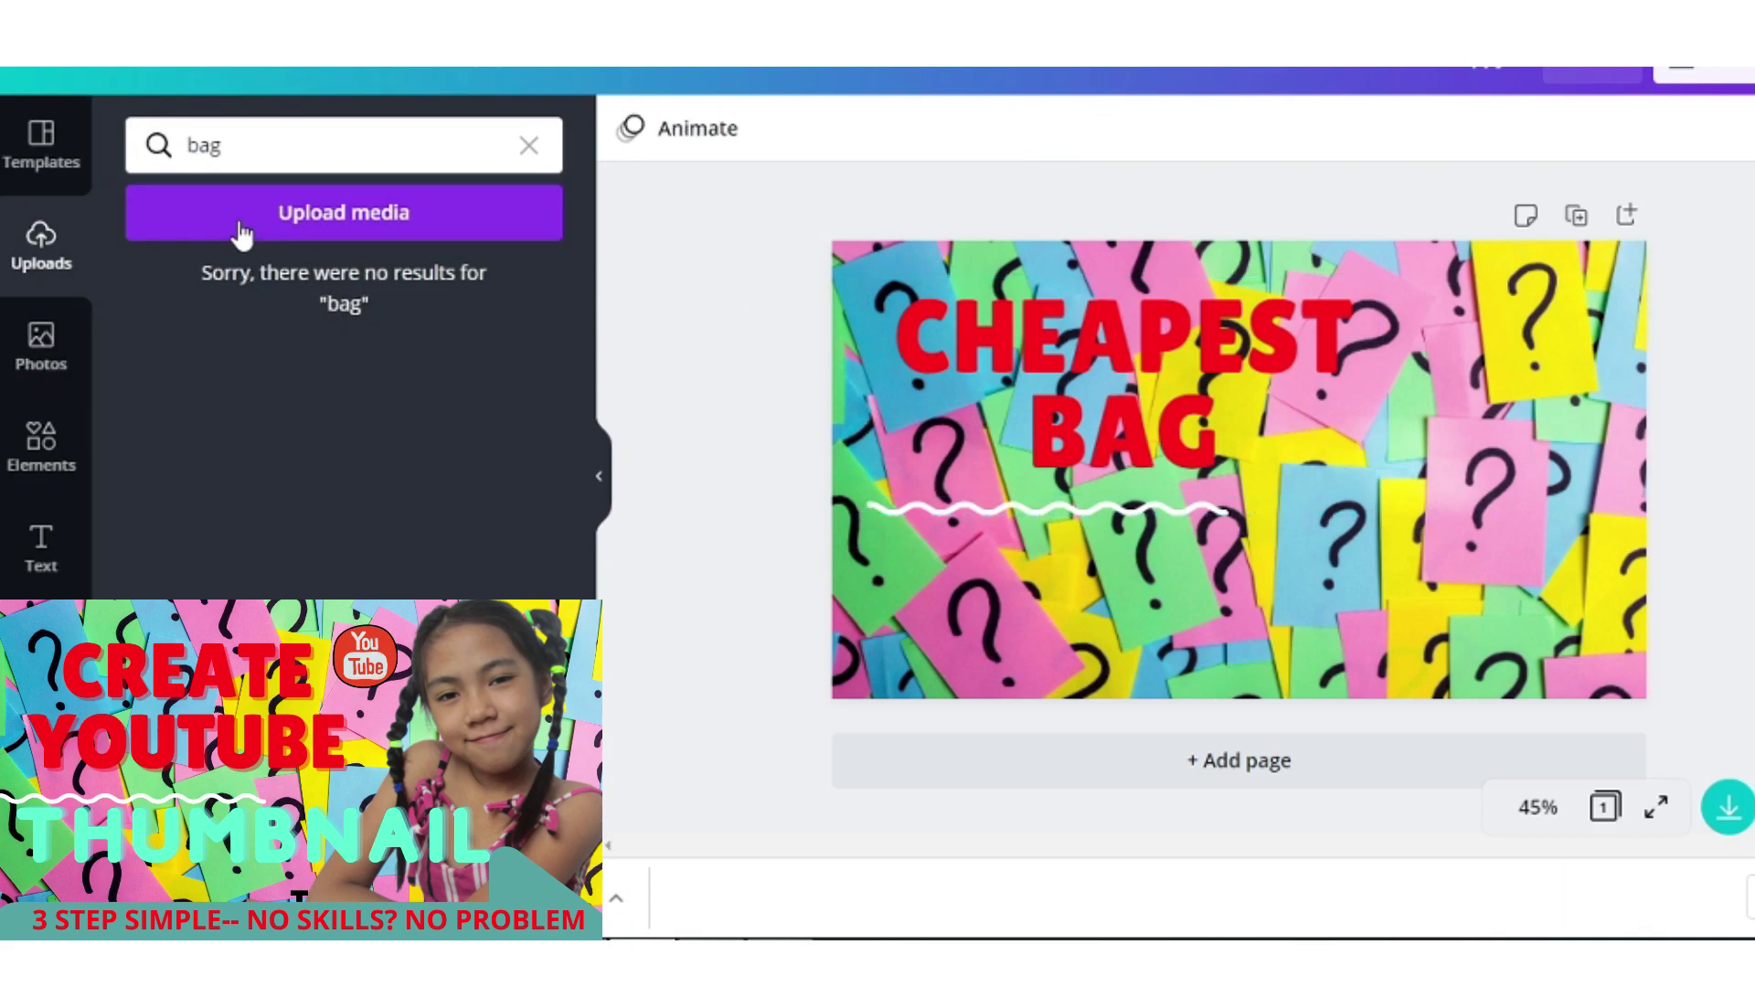
{"action": "left_click", "coordinate": [317, 227]}
{"action": "left_click", "coordinate": [170, 297]}
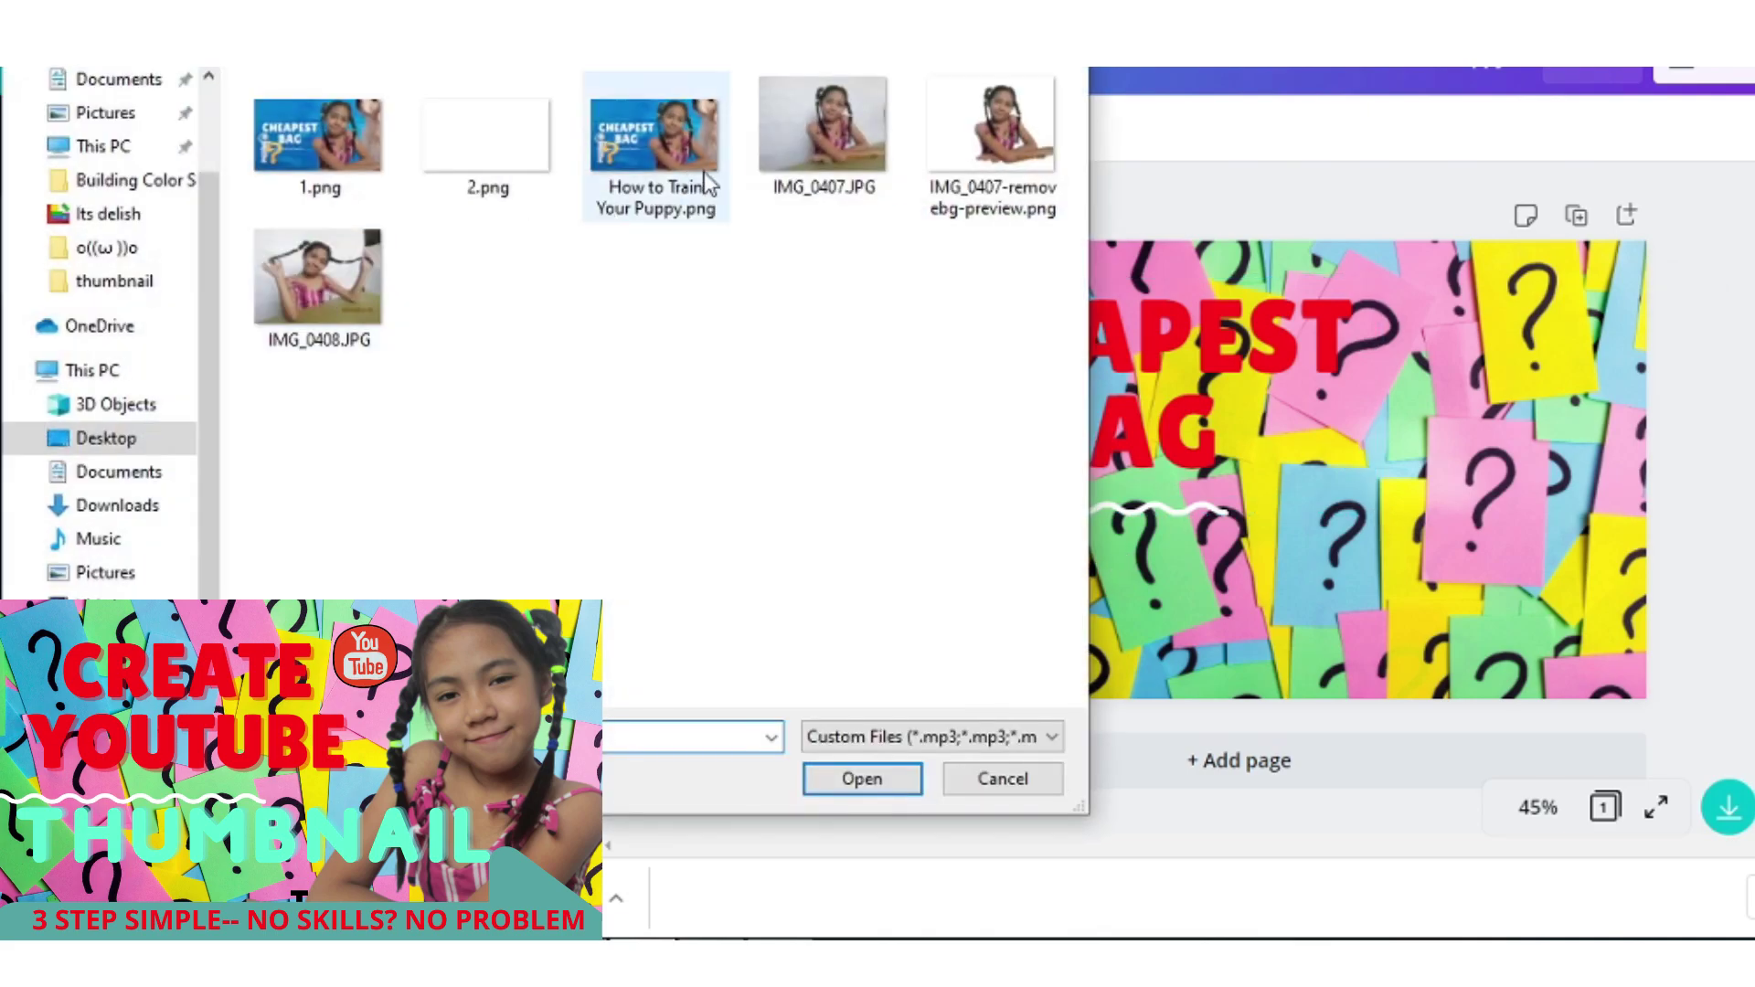
{"action": "double_click", "coordinate": [960, 178]}
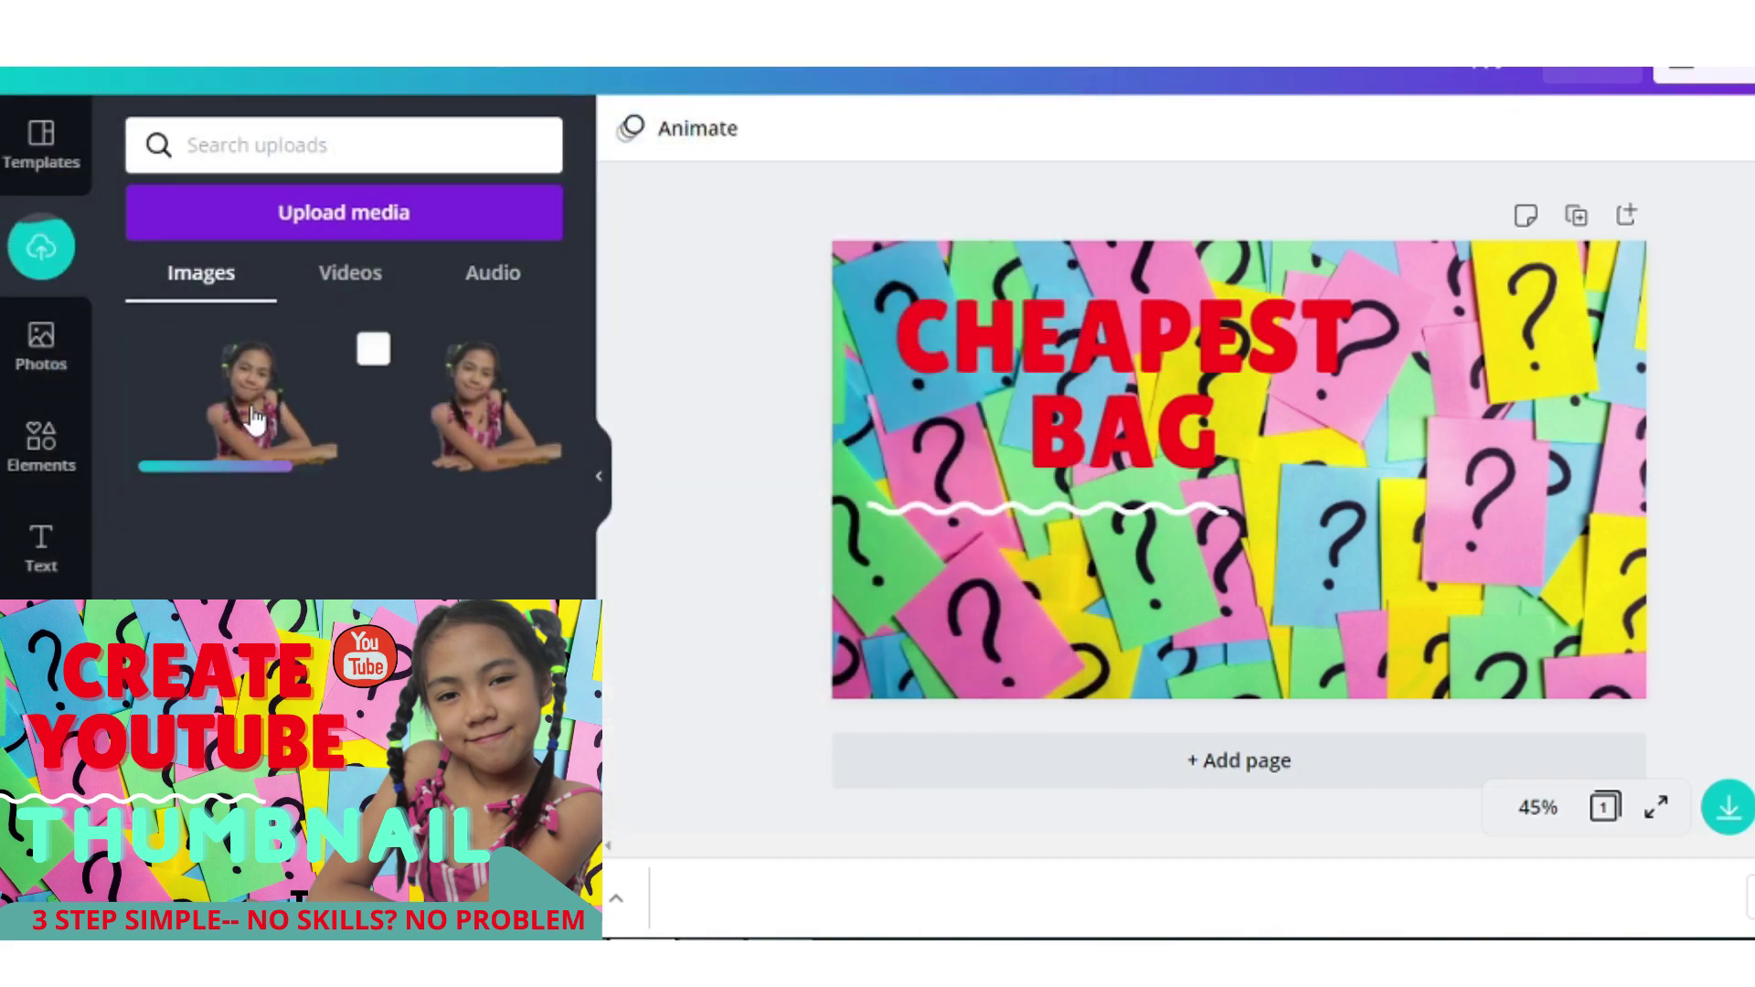
{"action": "mouse_move", "coordinate": [446, 438]}
{"action": "left_mouse_down"}
{"action": "mouse_move", "coordinate": [1454, 445]}
{"action": "mouse_move", "coordinate": [1554, 393]}
{"action": "left_mouse_up"}
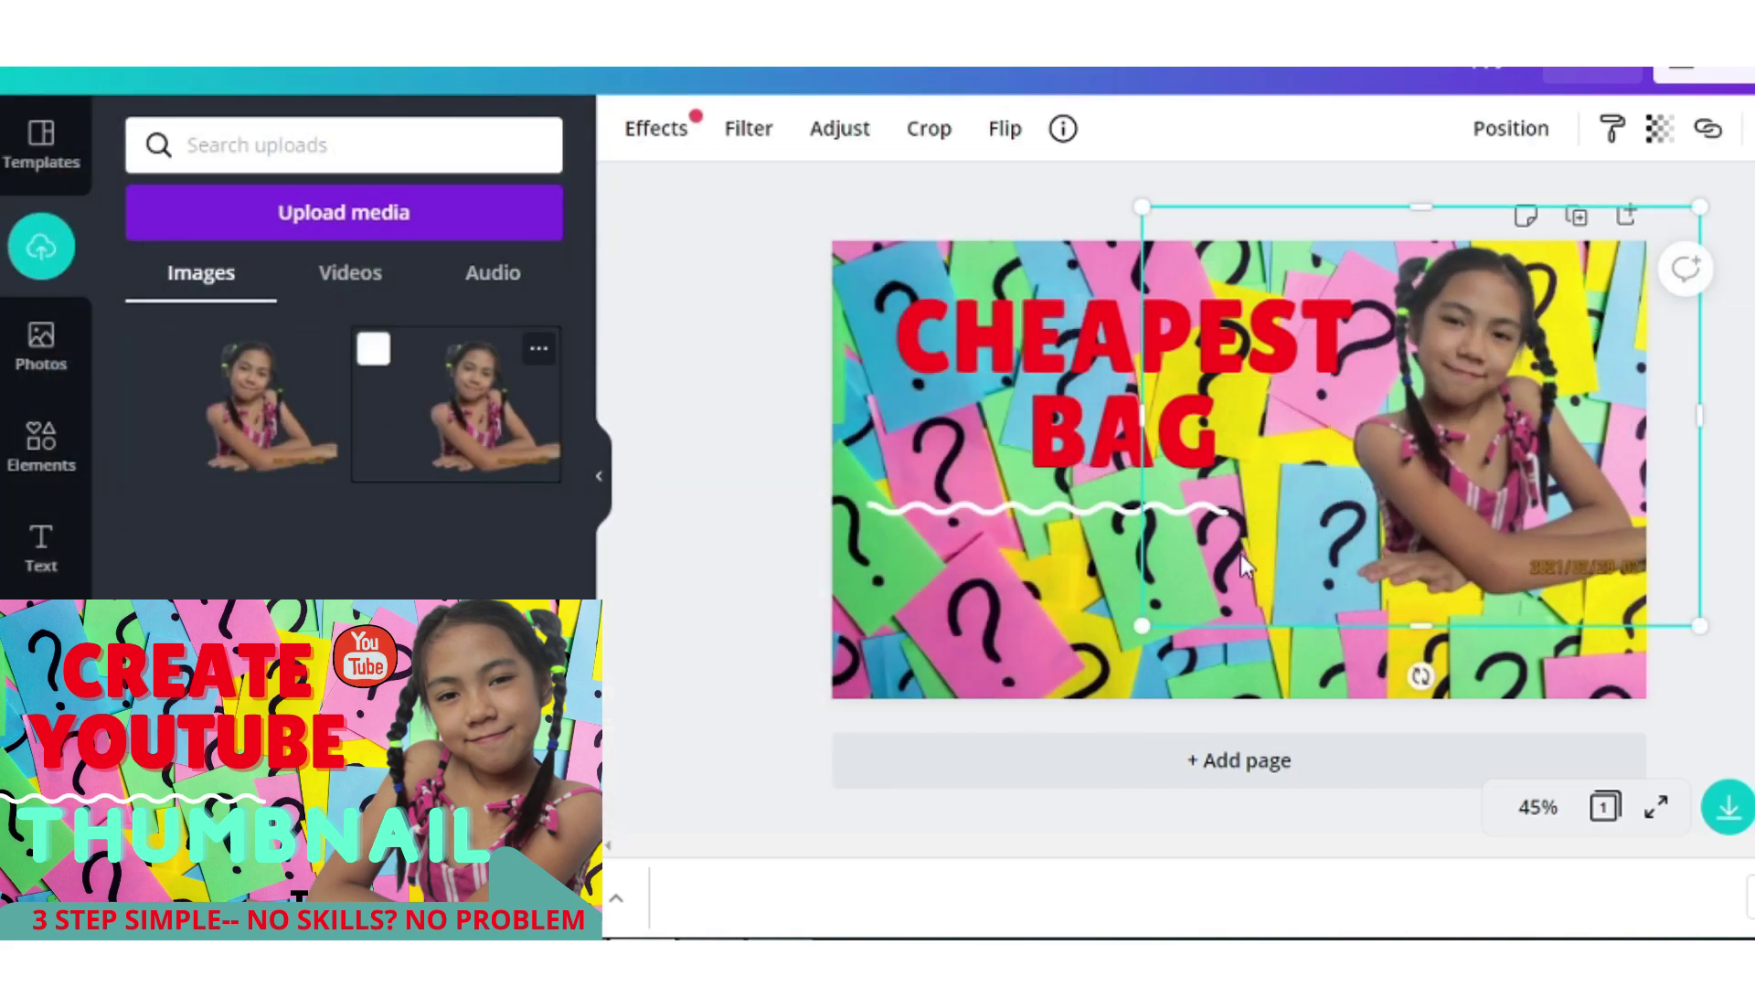
{"action": "left_click_drag", "start_coordinate": [1143, 627], "coordinate": [1030, 675]}
{"action": "left_click_drag", "start_coordinate": [1371, 458], "coordinate": [1362, 509]}
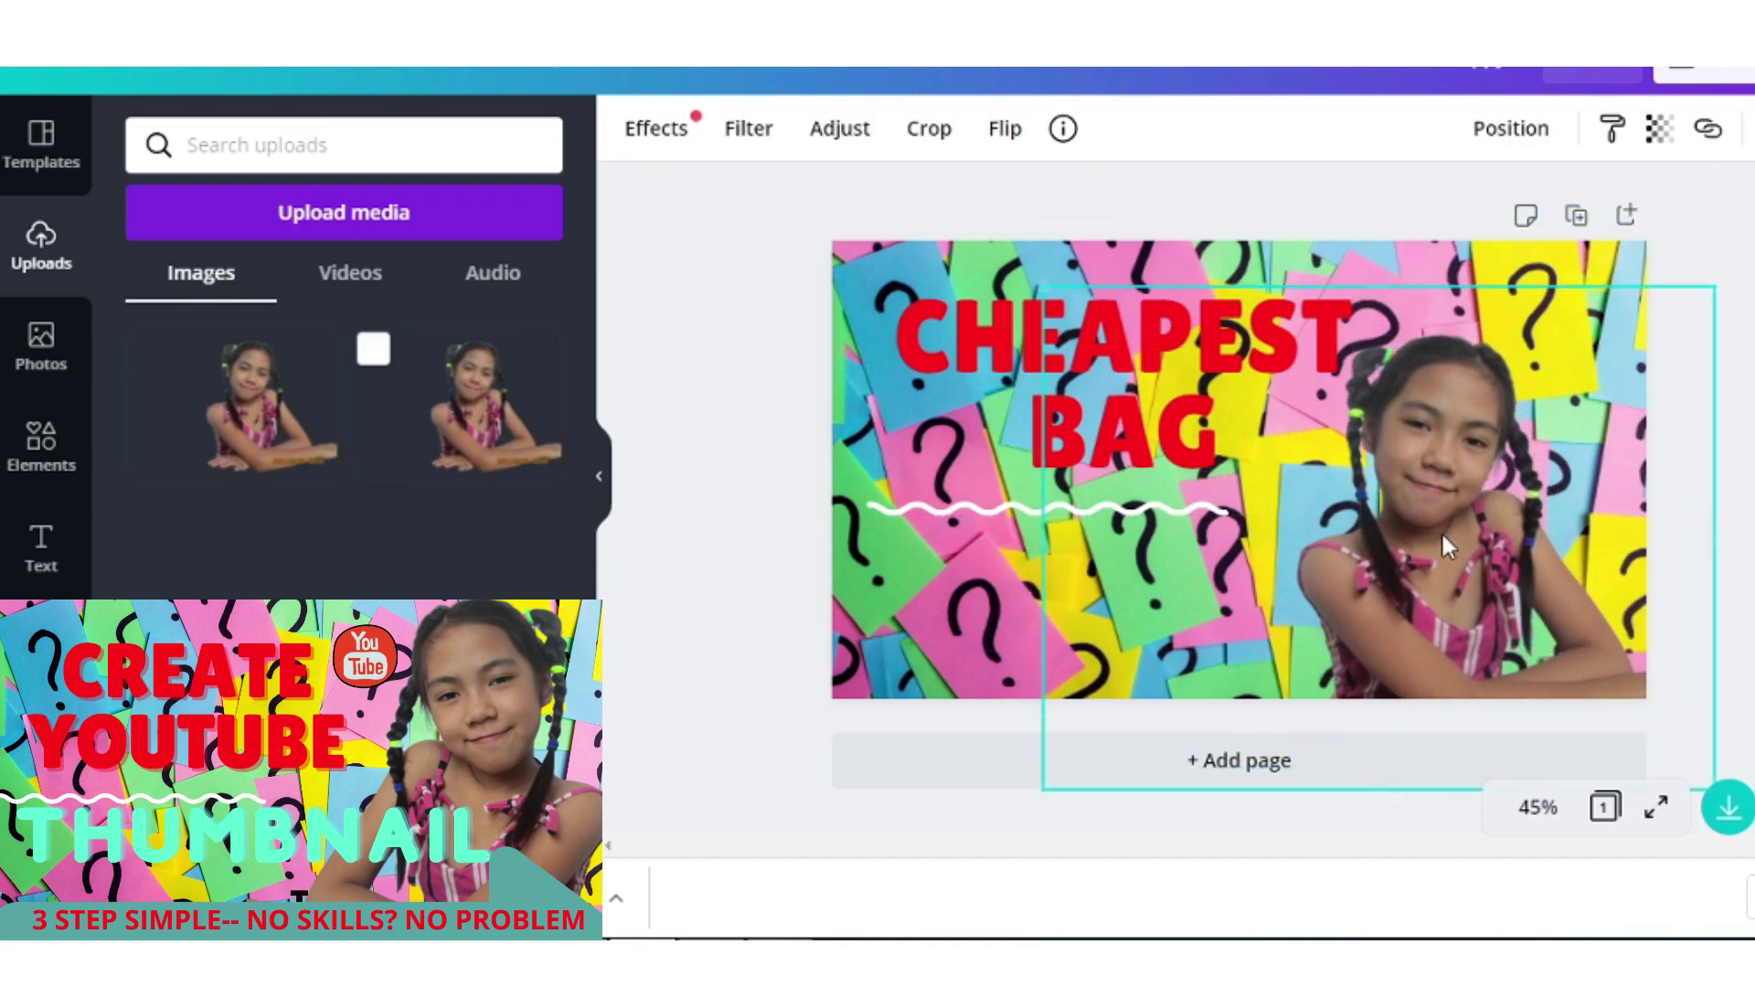
{"action": "left_click_drag", "start_coordinate": [1038, 274], "coordinate": [971, 246]}
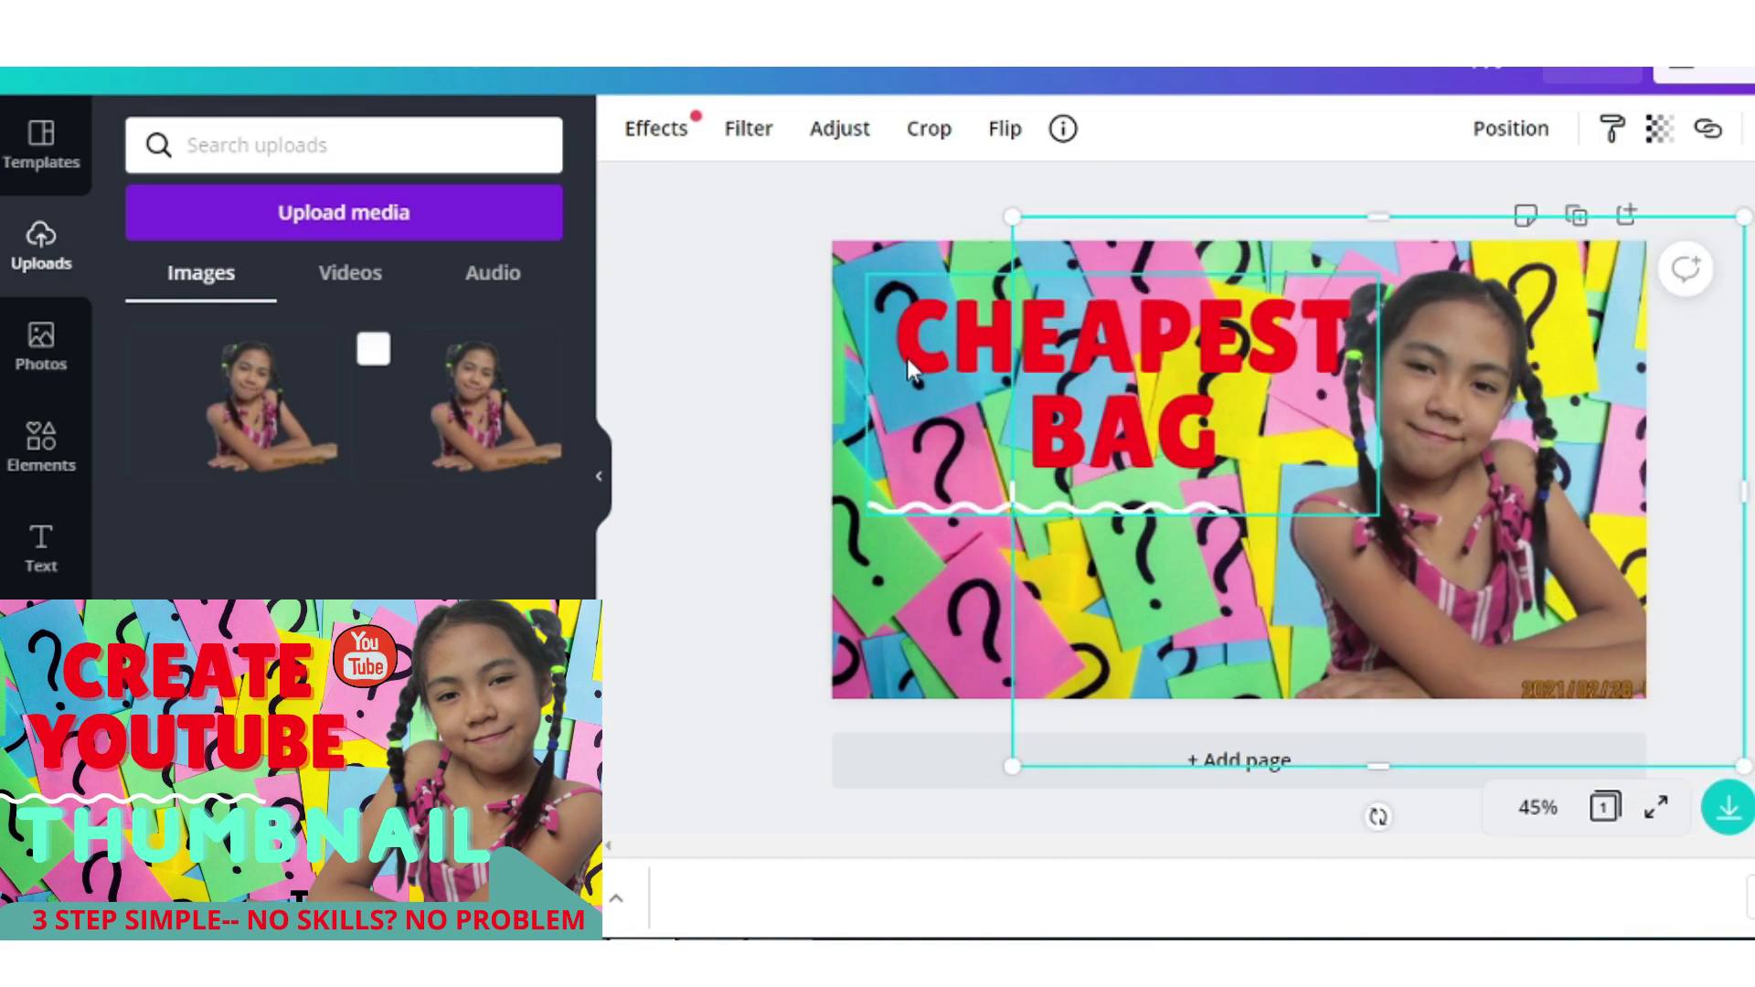
{"action": "mouse_move", "coordinate": [1233, 359]}
{"action": "left_mouse_down"}
{"action": "mouse_move", "coordinate": [1187, 359]}
{"action": "mouse_move", "coordinate": [1271, 334]}
{"action": "left_mouse_up"}
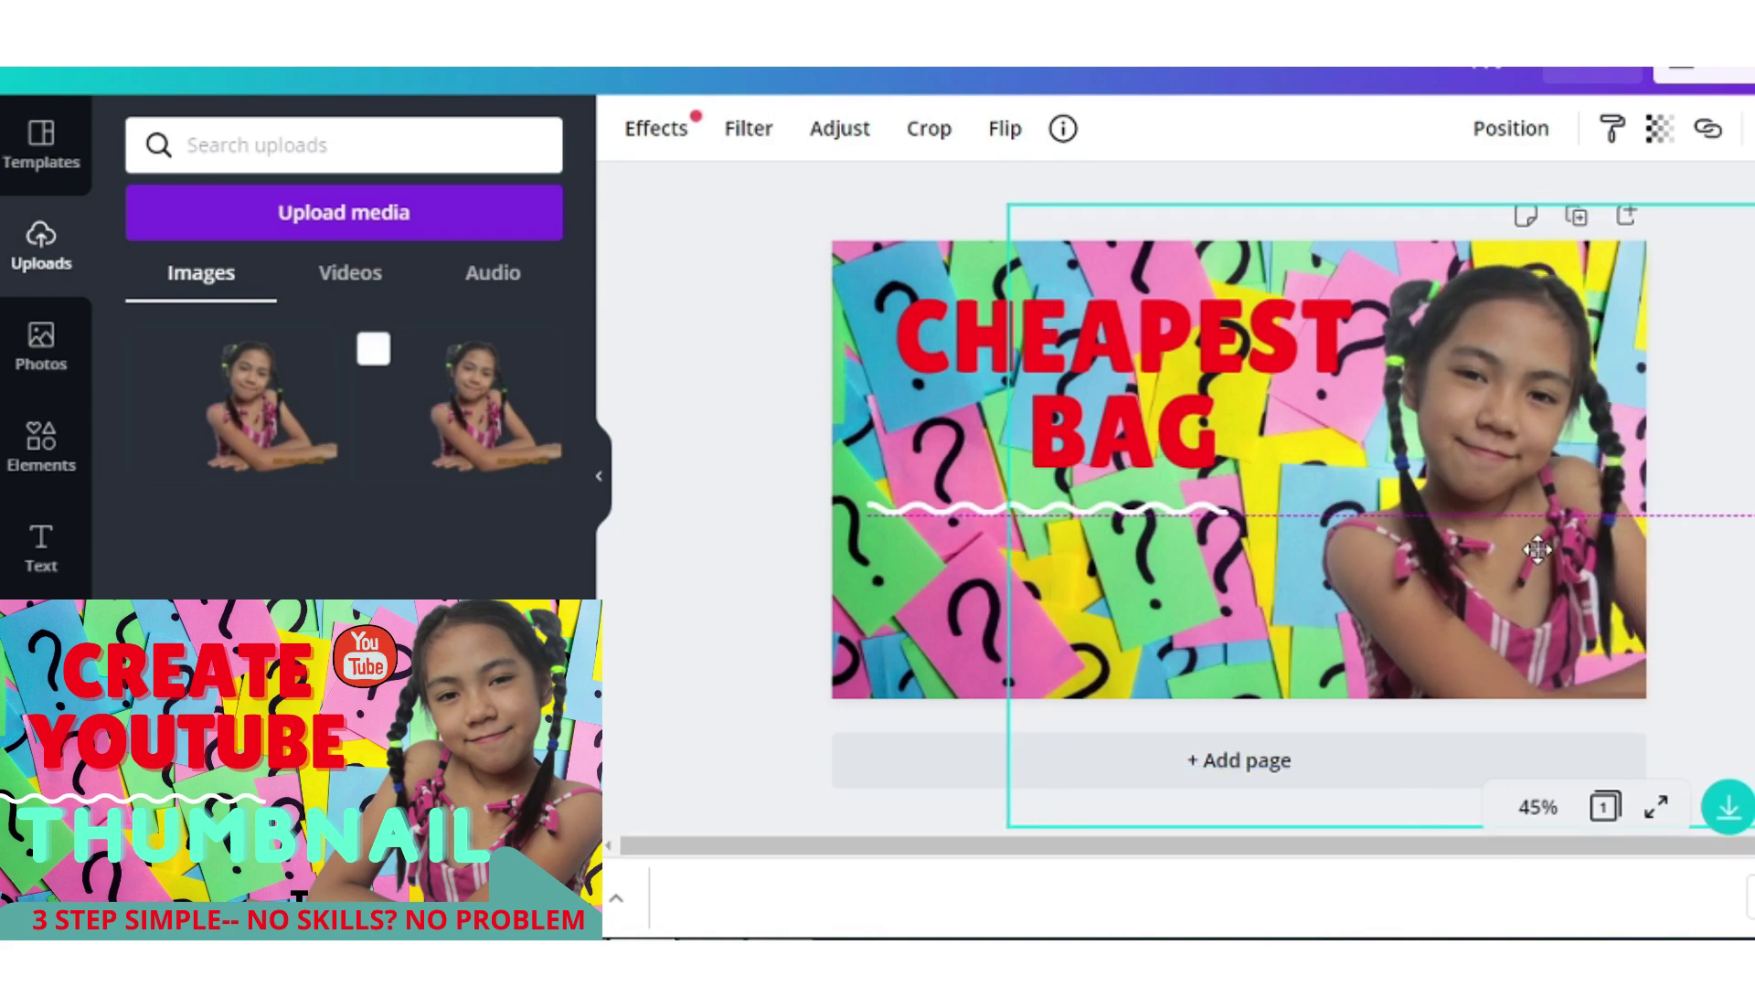
Flip the girl cutout horizontally and move it to the thumbnail's right edge.
{"action": "right_click", "coordinate": [1504, 508]}
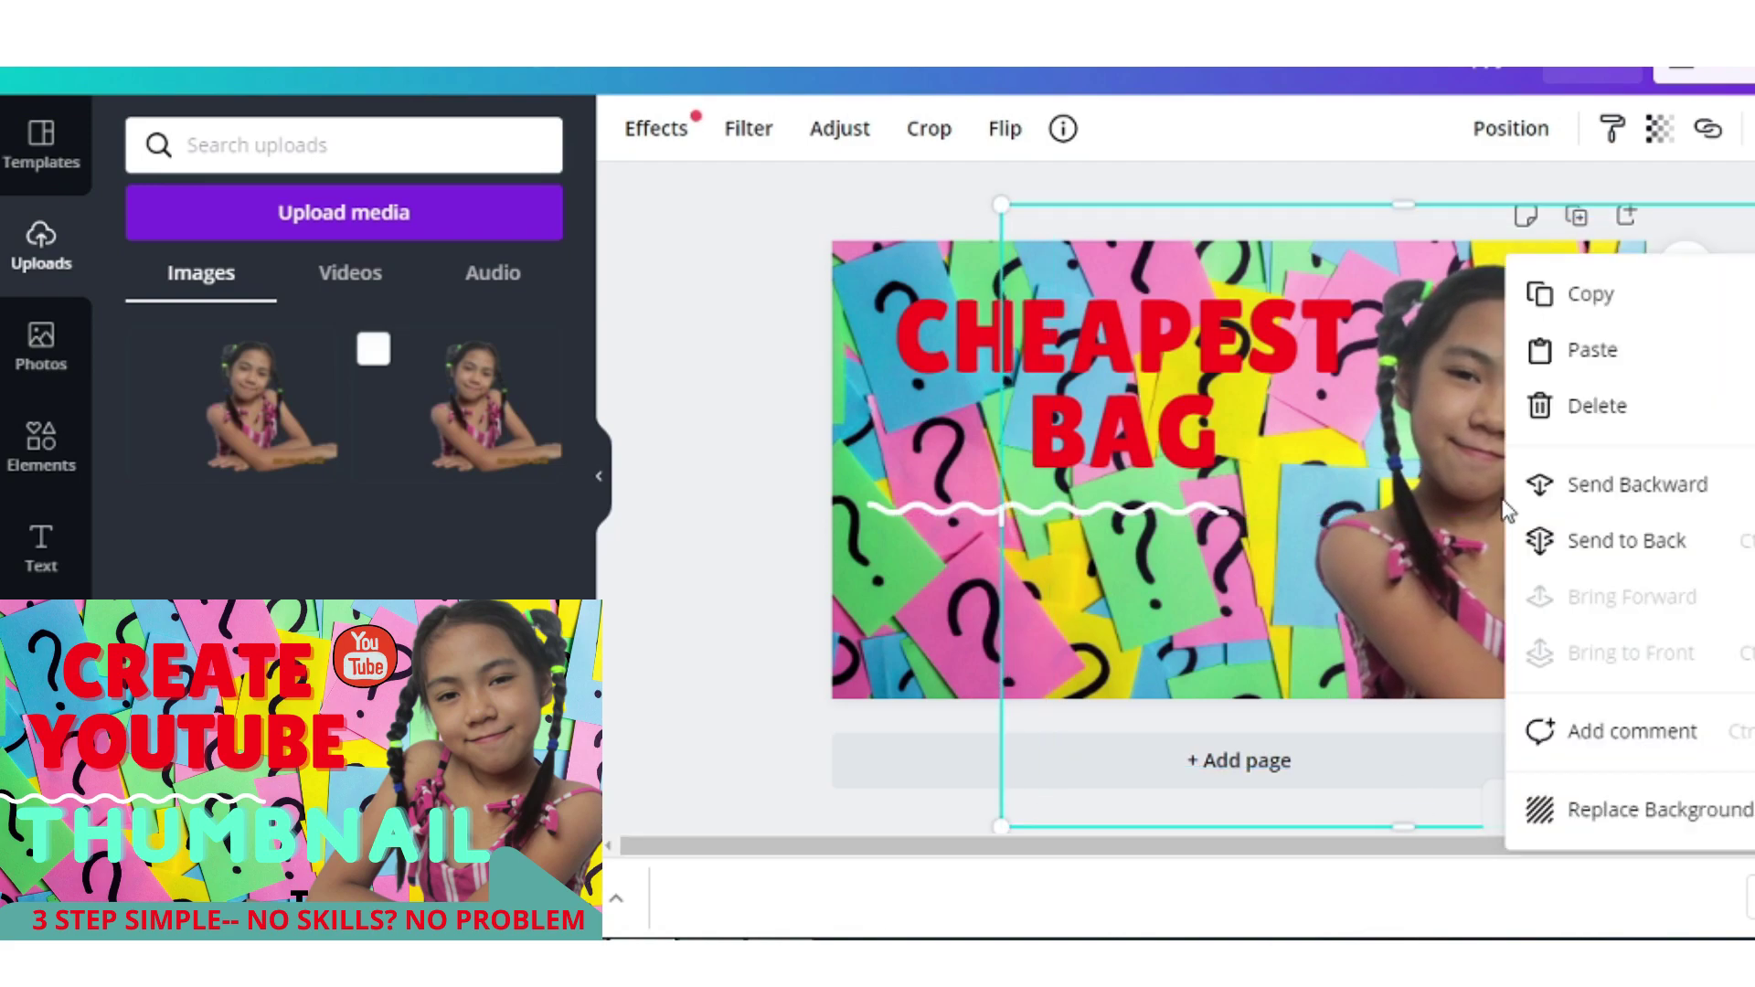
{"action": "left_click", "coordinate": [1005, 129]}
{"action": "left_click", "coordinate": [1037, 196]}
{"action": "left_click_drag", "start_coordinate": [1275, 426], "coordinate": [1447, 410]}
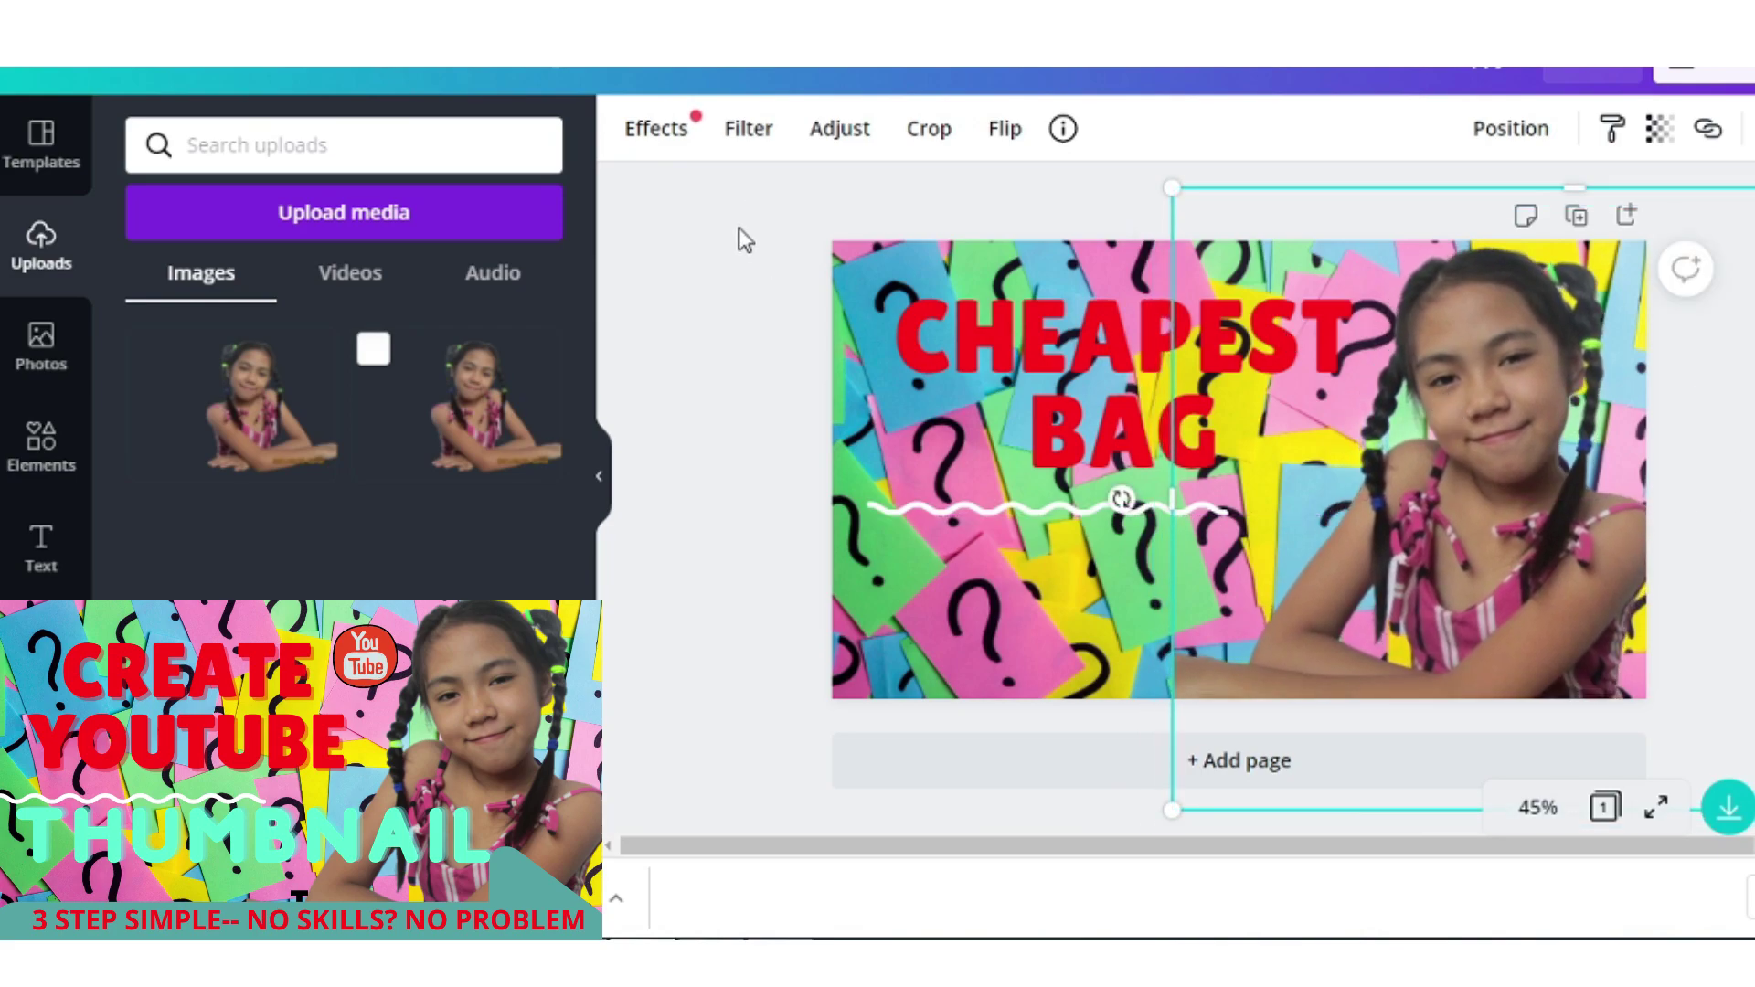
{"action": "left_click", "coordinate": [1012, 314]}
Try a neon glow and several title colours: yellow, green, tan, mauve, blue, purple.
{"action": "left_click", "coordinate": [1423, 137]}
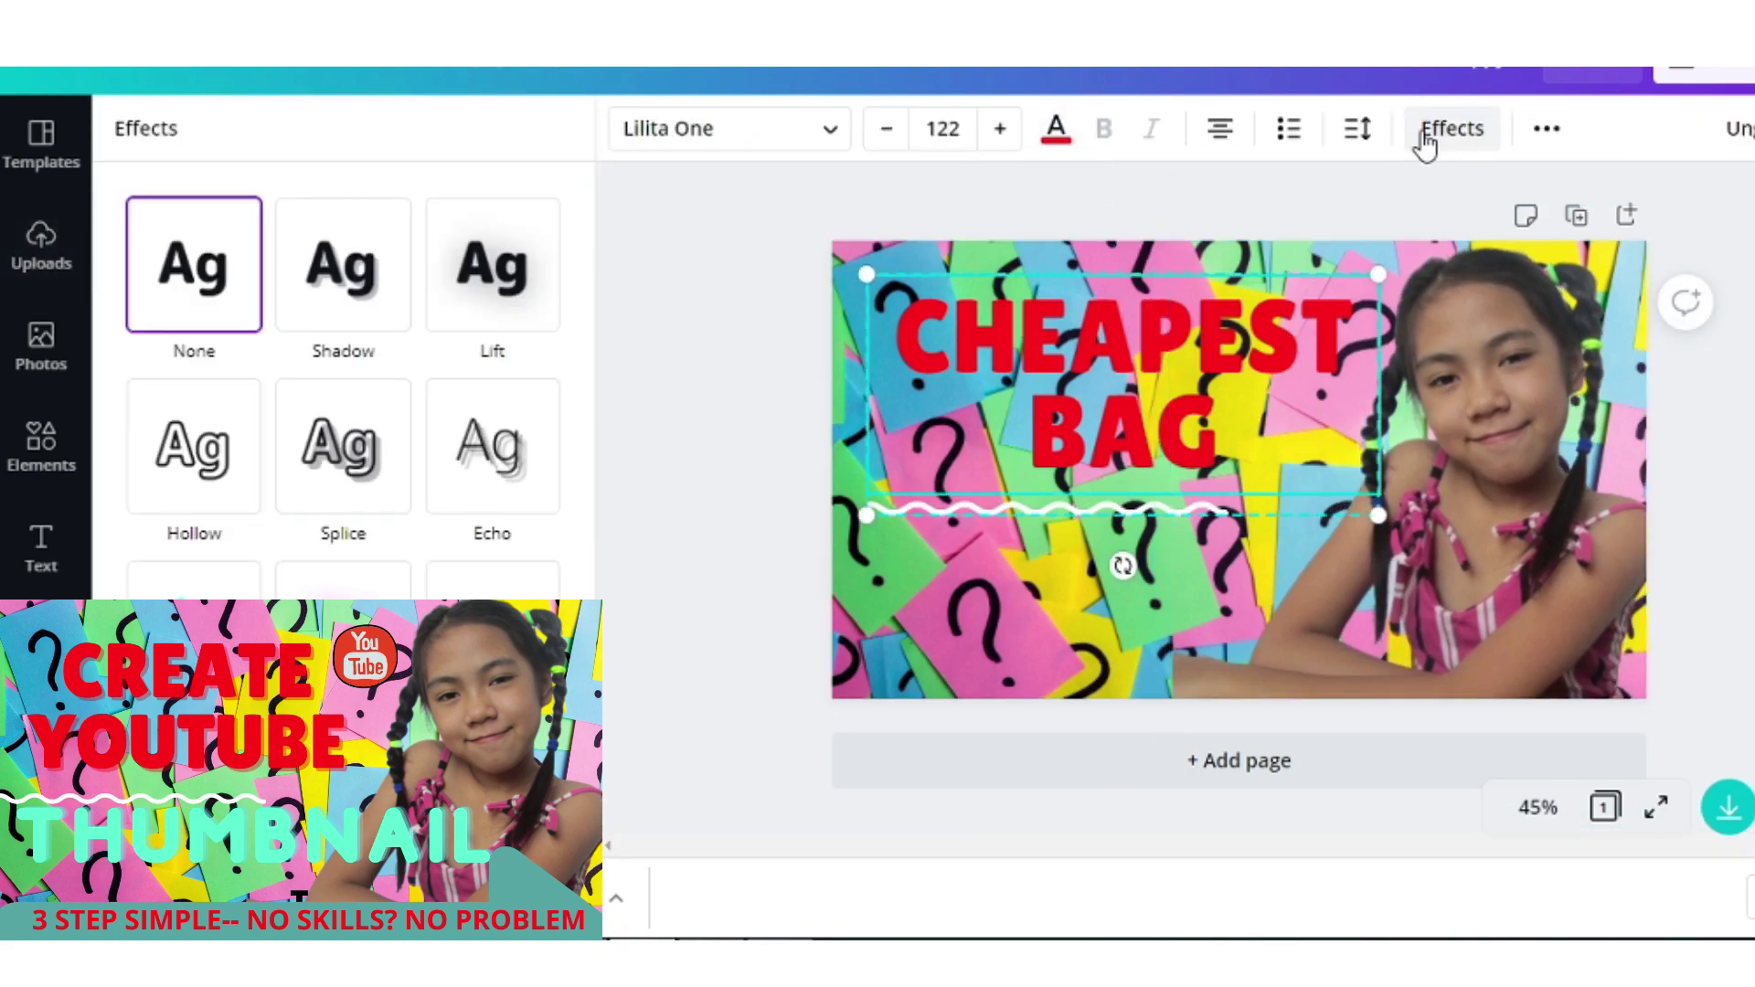
{"action": "left_click", "coordinate": [343, 580]}
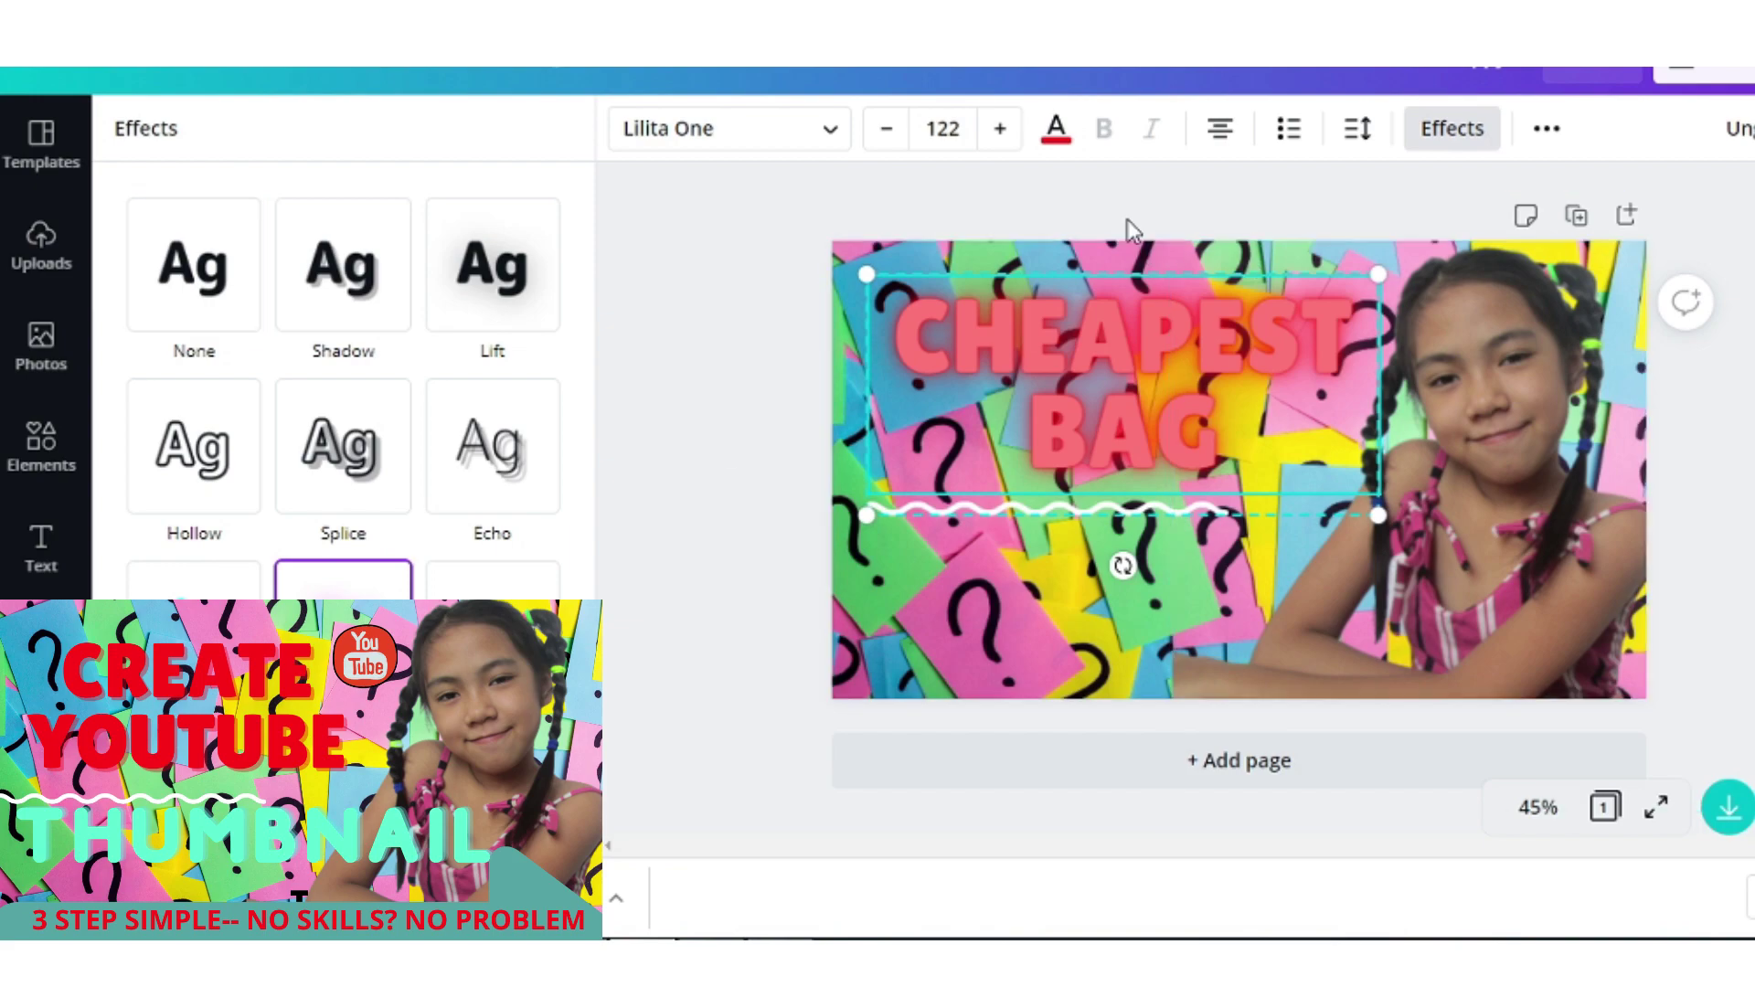
{"action": "left_click", "coordinate": [1055, 128]}
{"action": "left_click", "coordinate": [239, 419]}
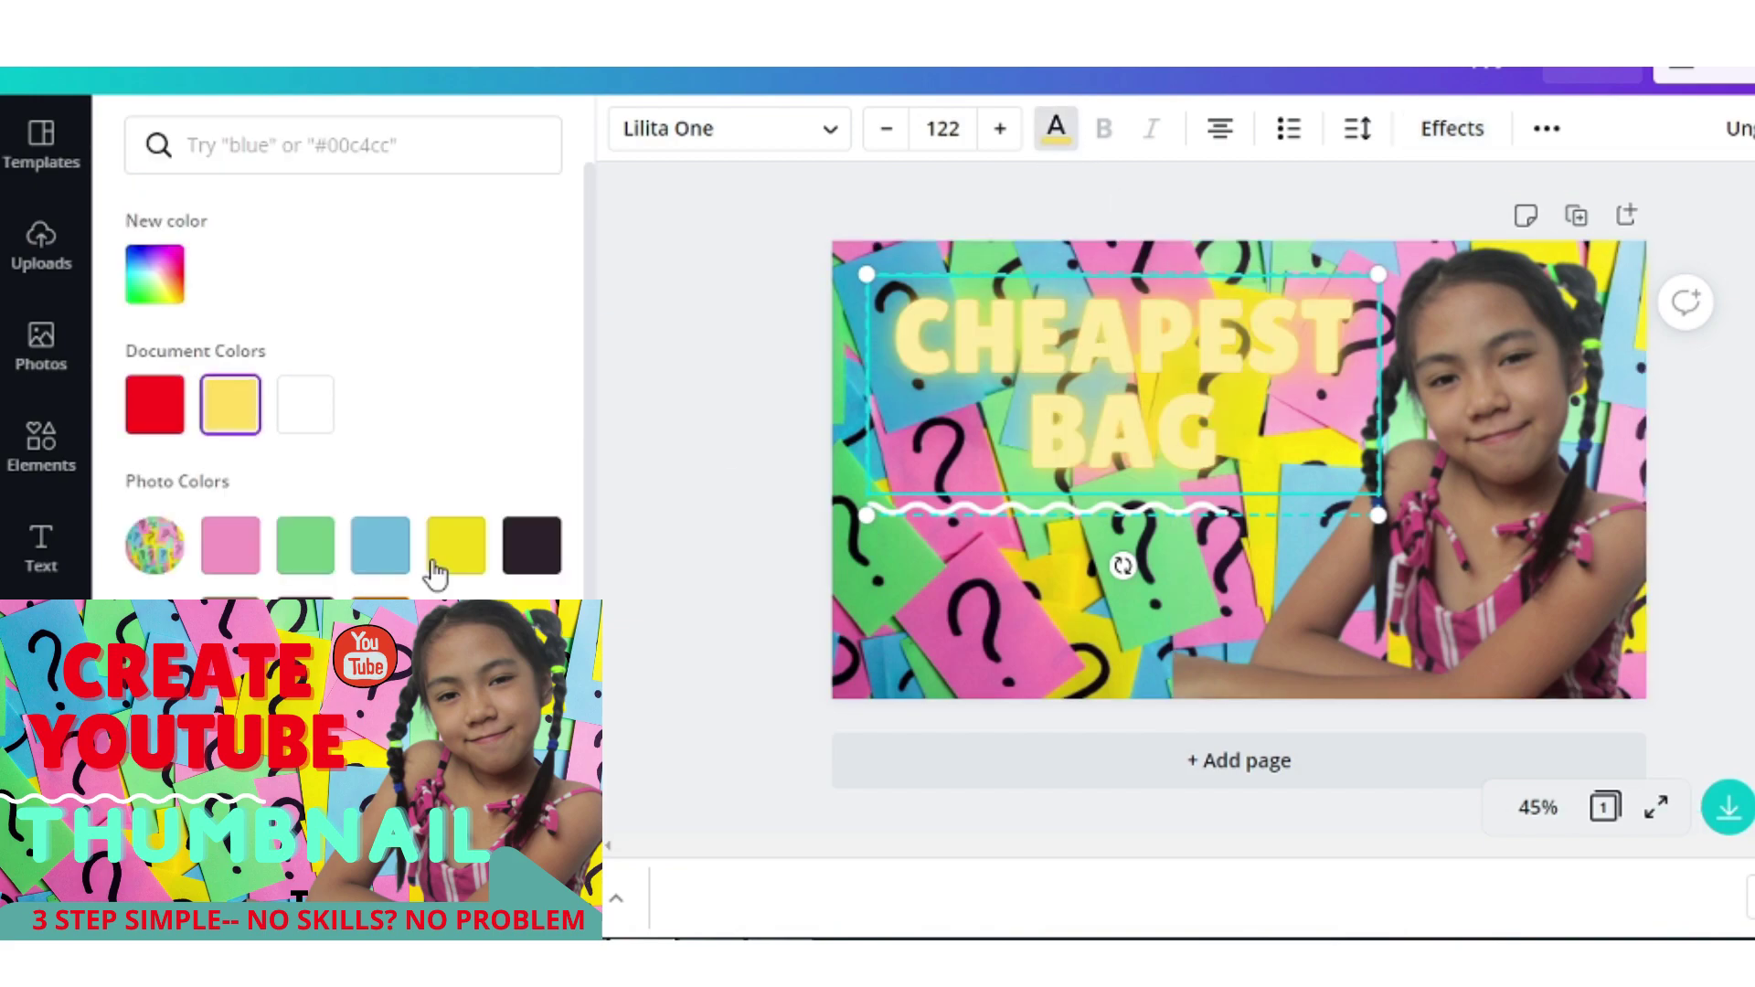
{"action": "left_click", "coordinate": [302, 549]}
{"action": "left_click", "coordinate": [380, 626]}
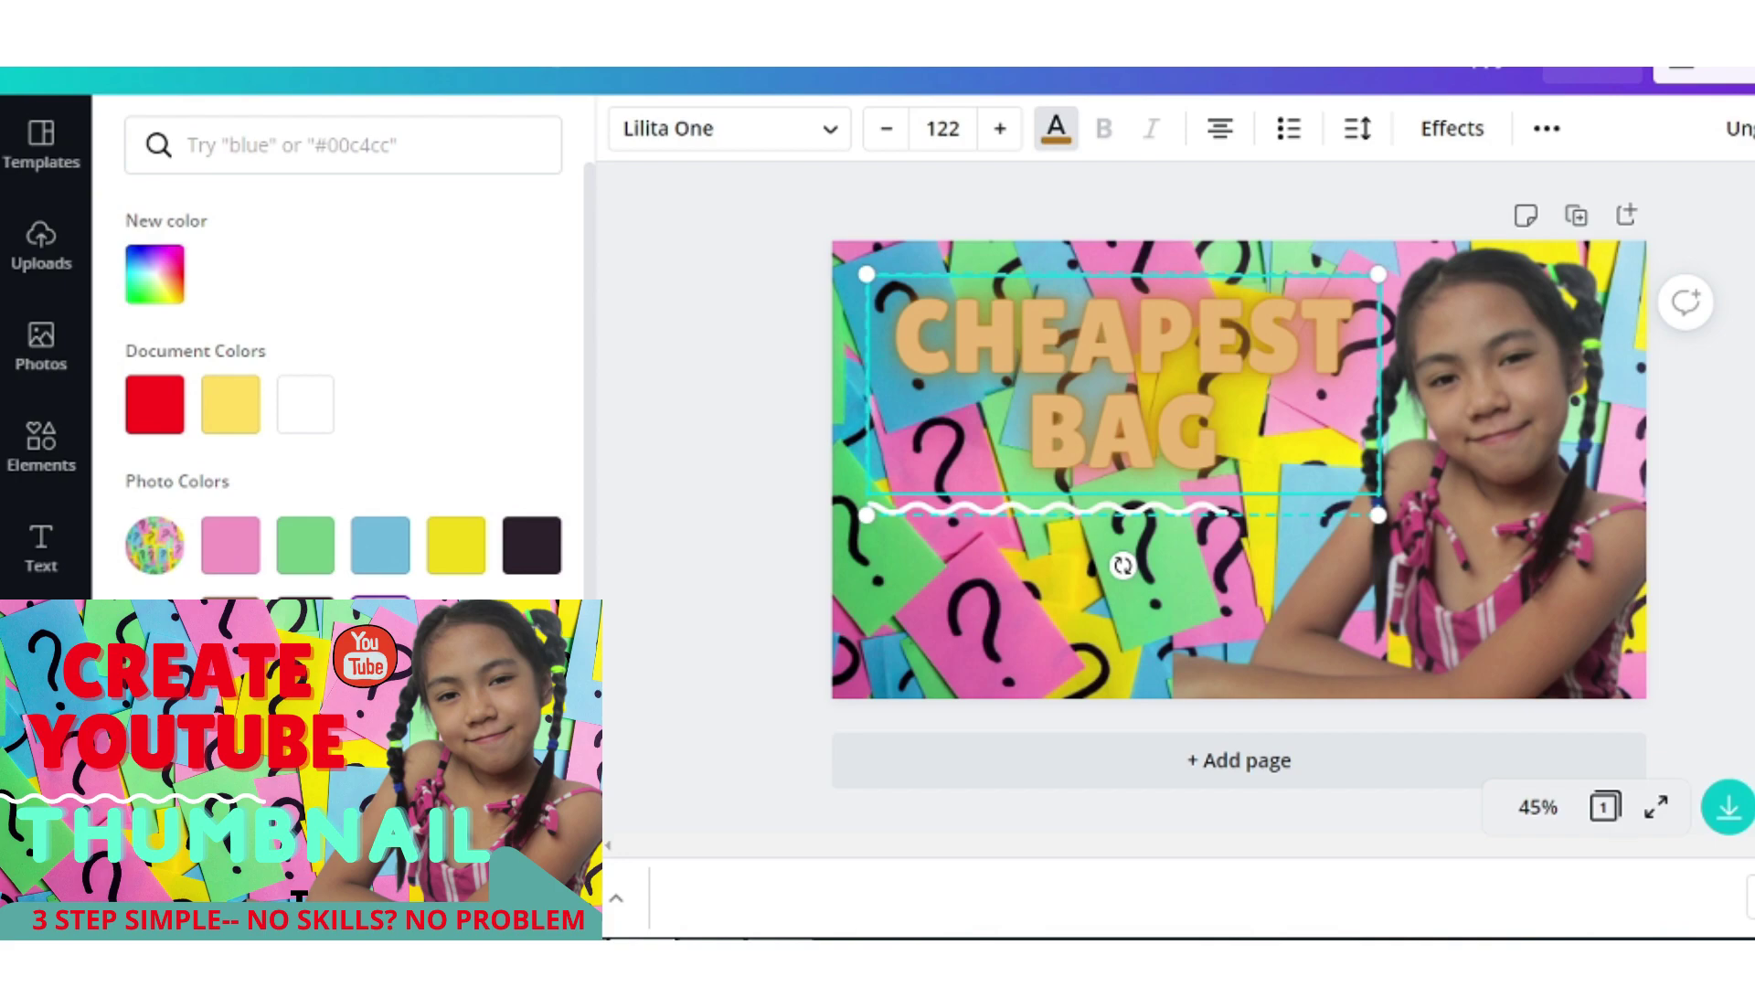
{"action": "left_click", "coordinate": [529, 553]}
{"action": "scroll", "coordinate": [528, 548], "scroll_direction": "down", "scroll_amount": 3}
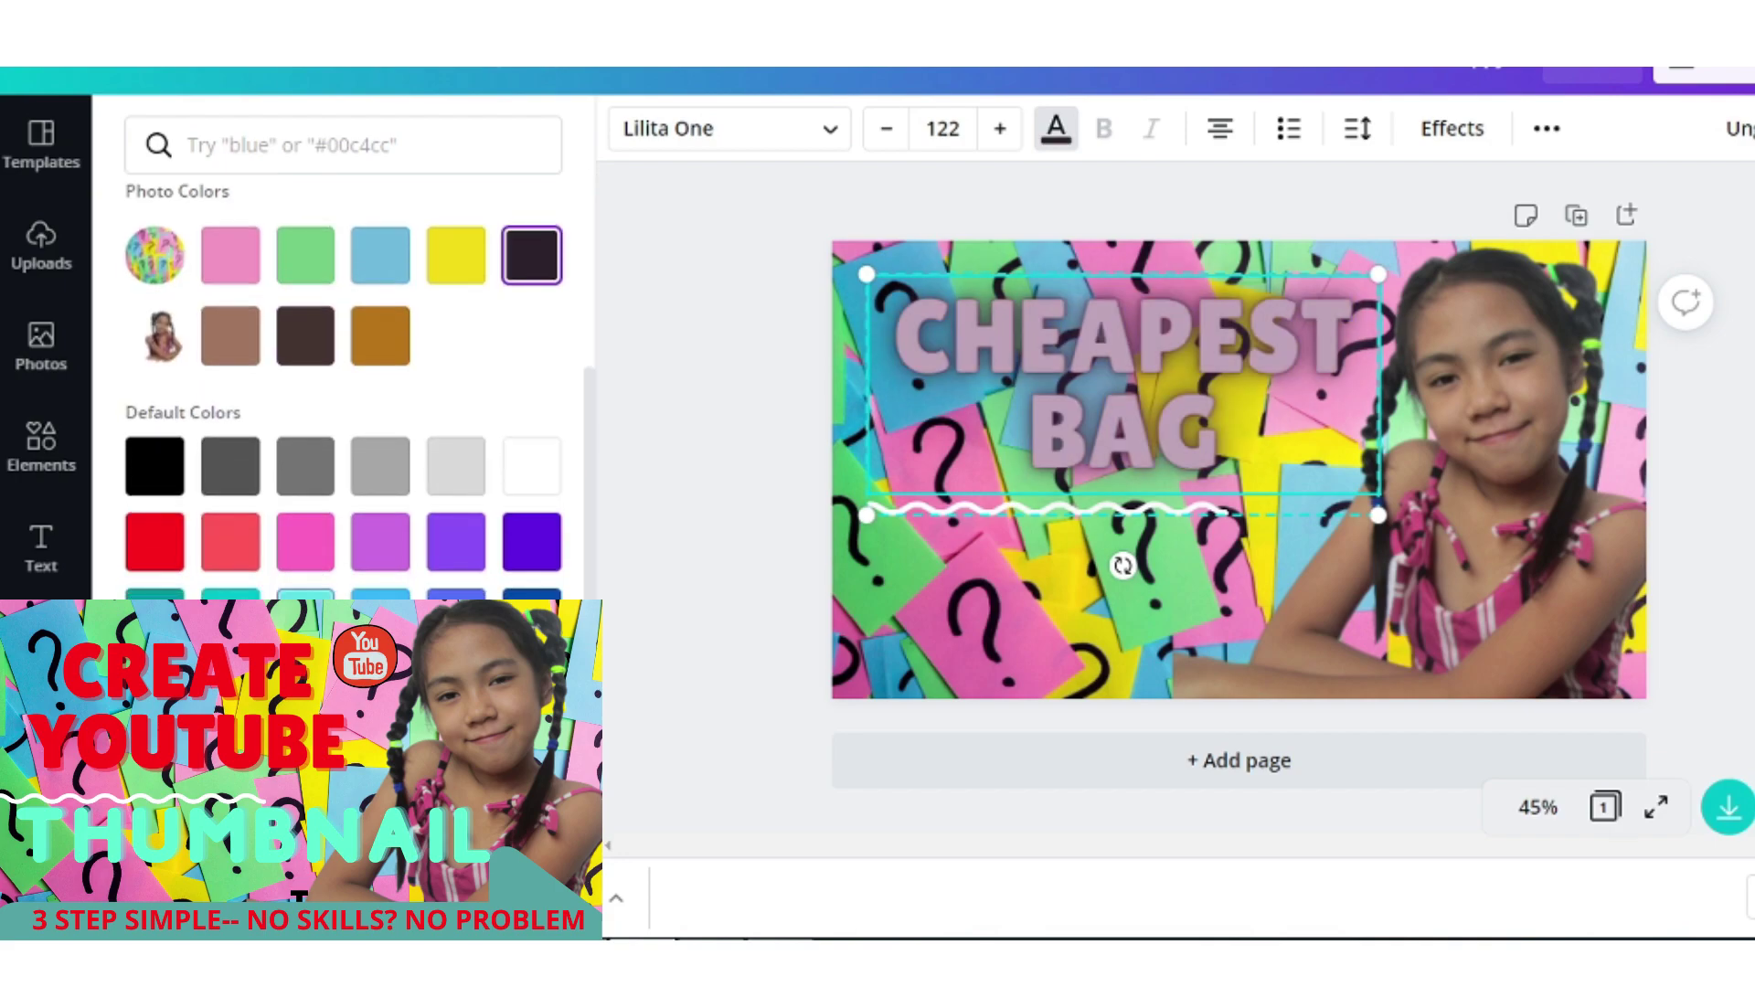
{"action": "left_click", "coordinate": [531, 608]}
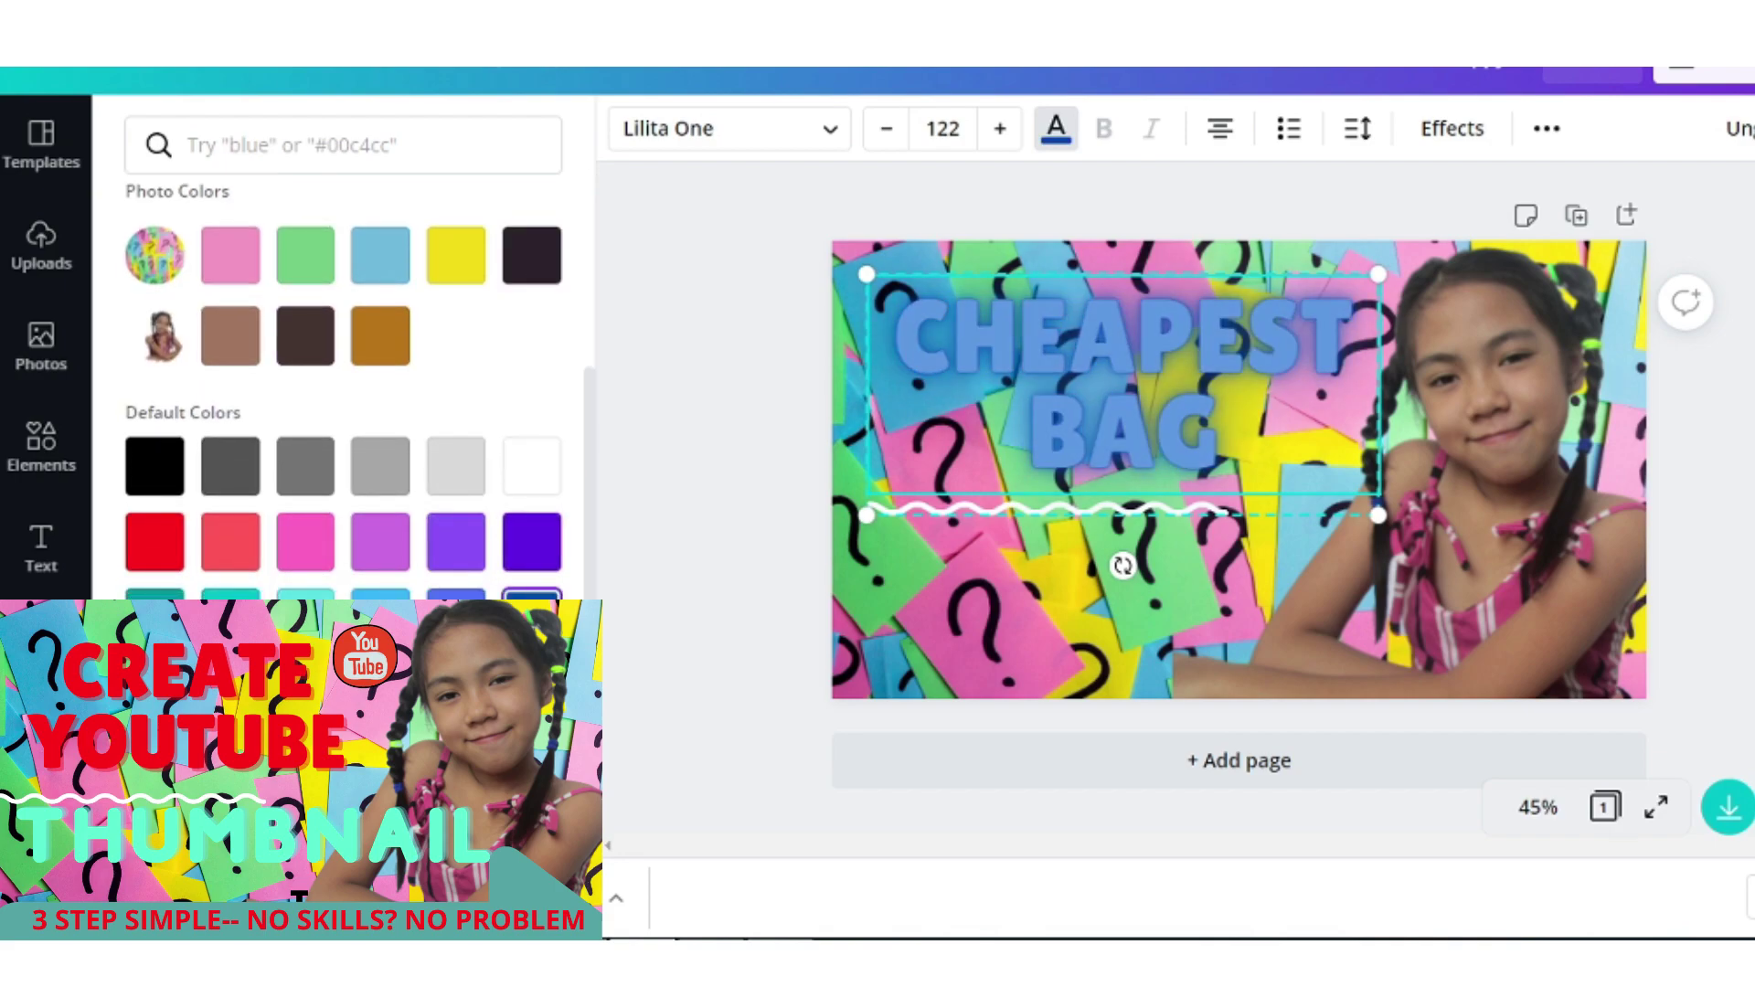
{"action": "left_click", "coordinate": [231, 694]}
{"action": "left_click", "coordinate": [537, 553]}
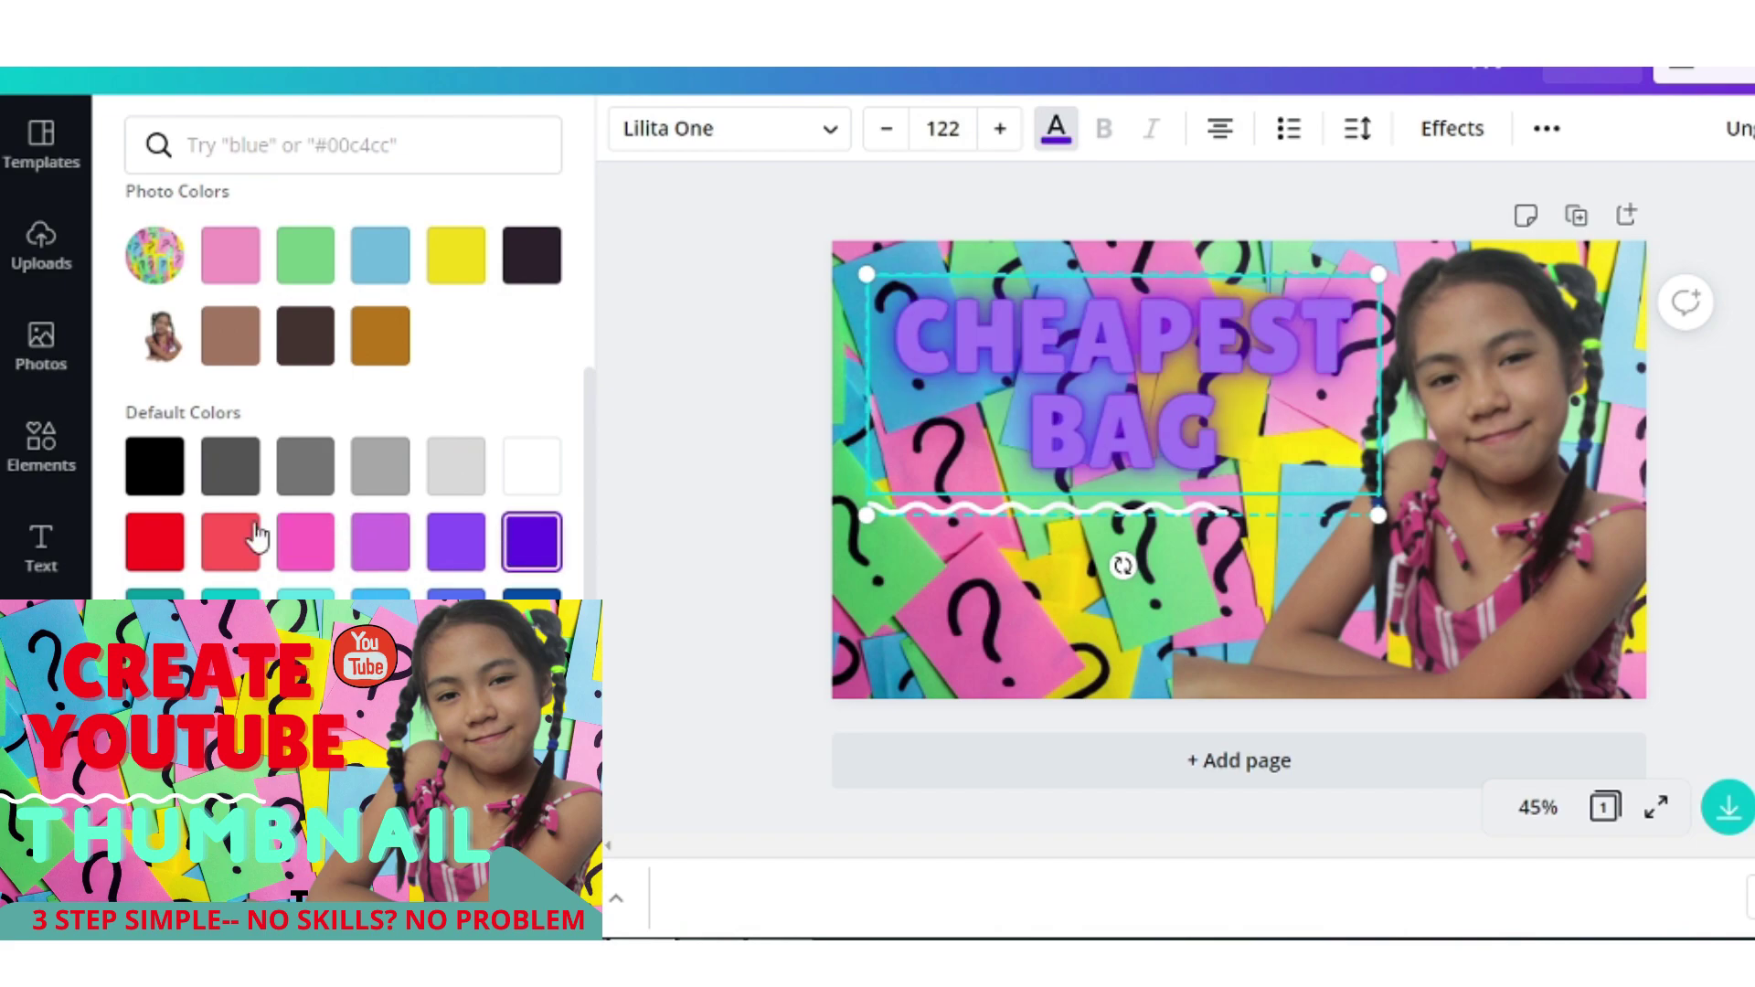
Make the CHEAPEST BAG title red with a drop shadow, positioned near the top.
{"action": "left_click", "coordinate": [1547, 137]}
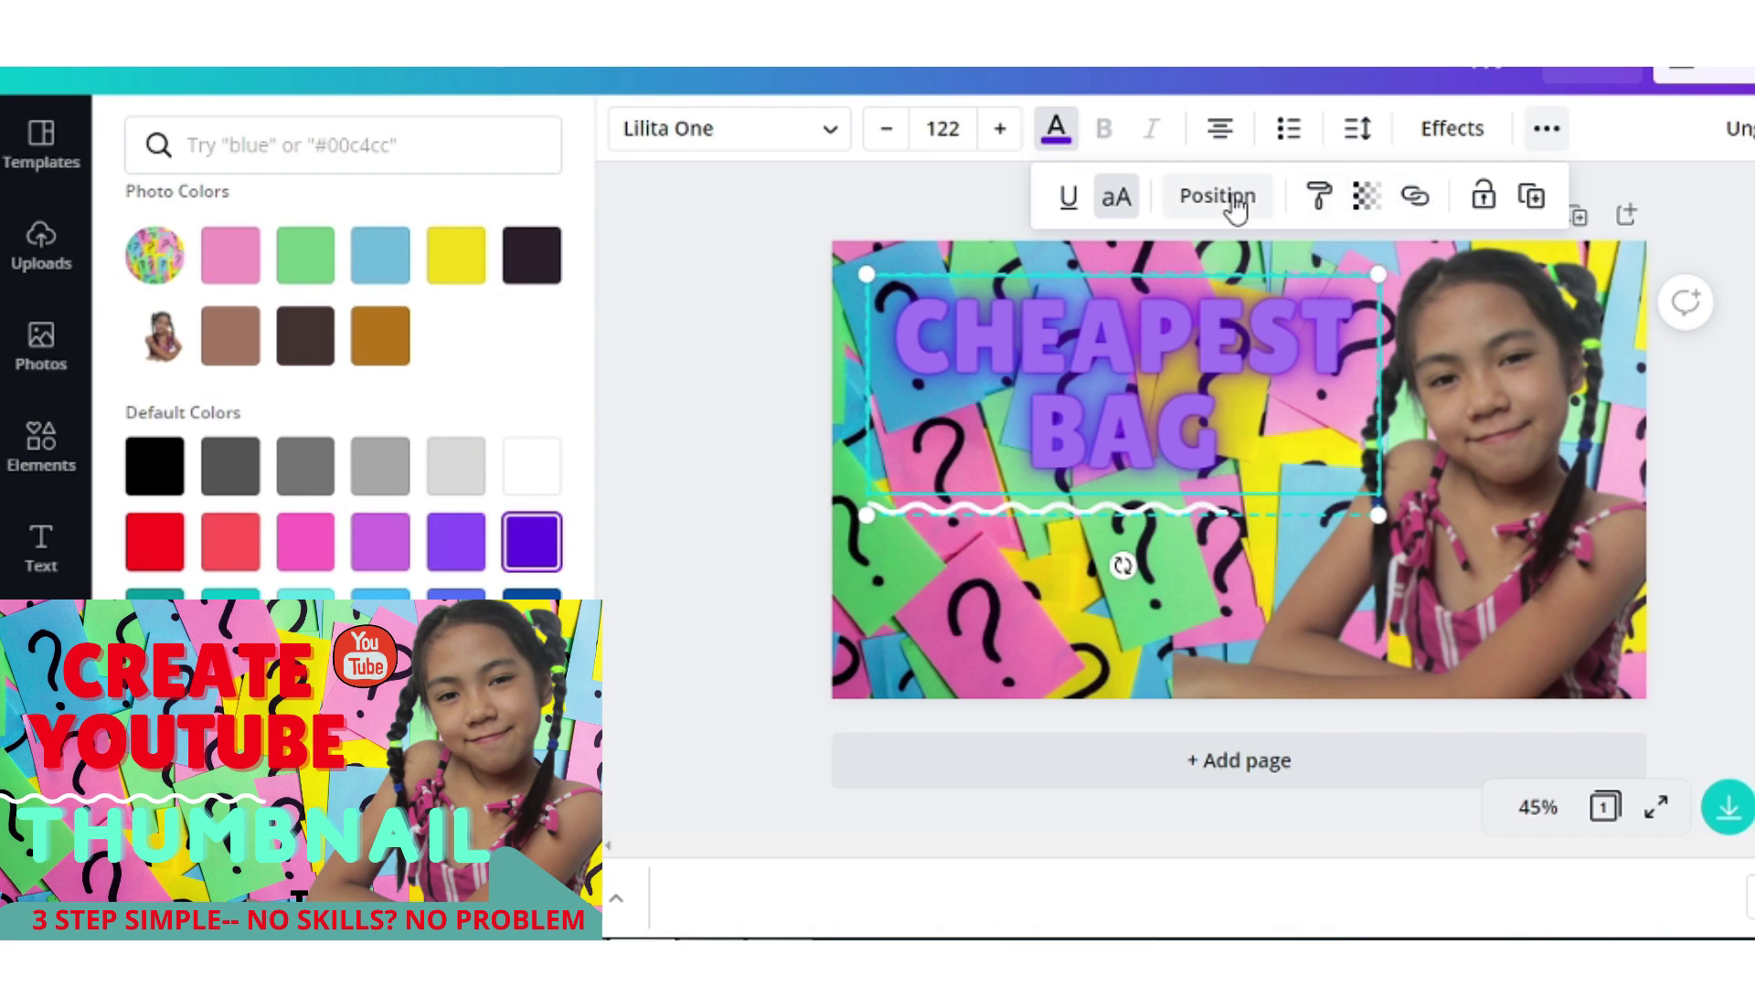
{"action": "left_click", "coordinate": [173, 553]}
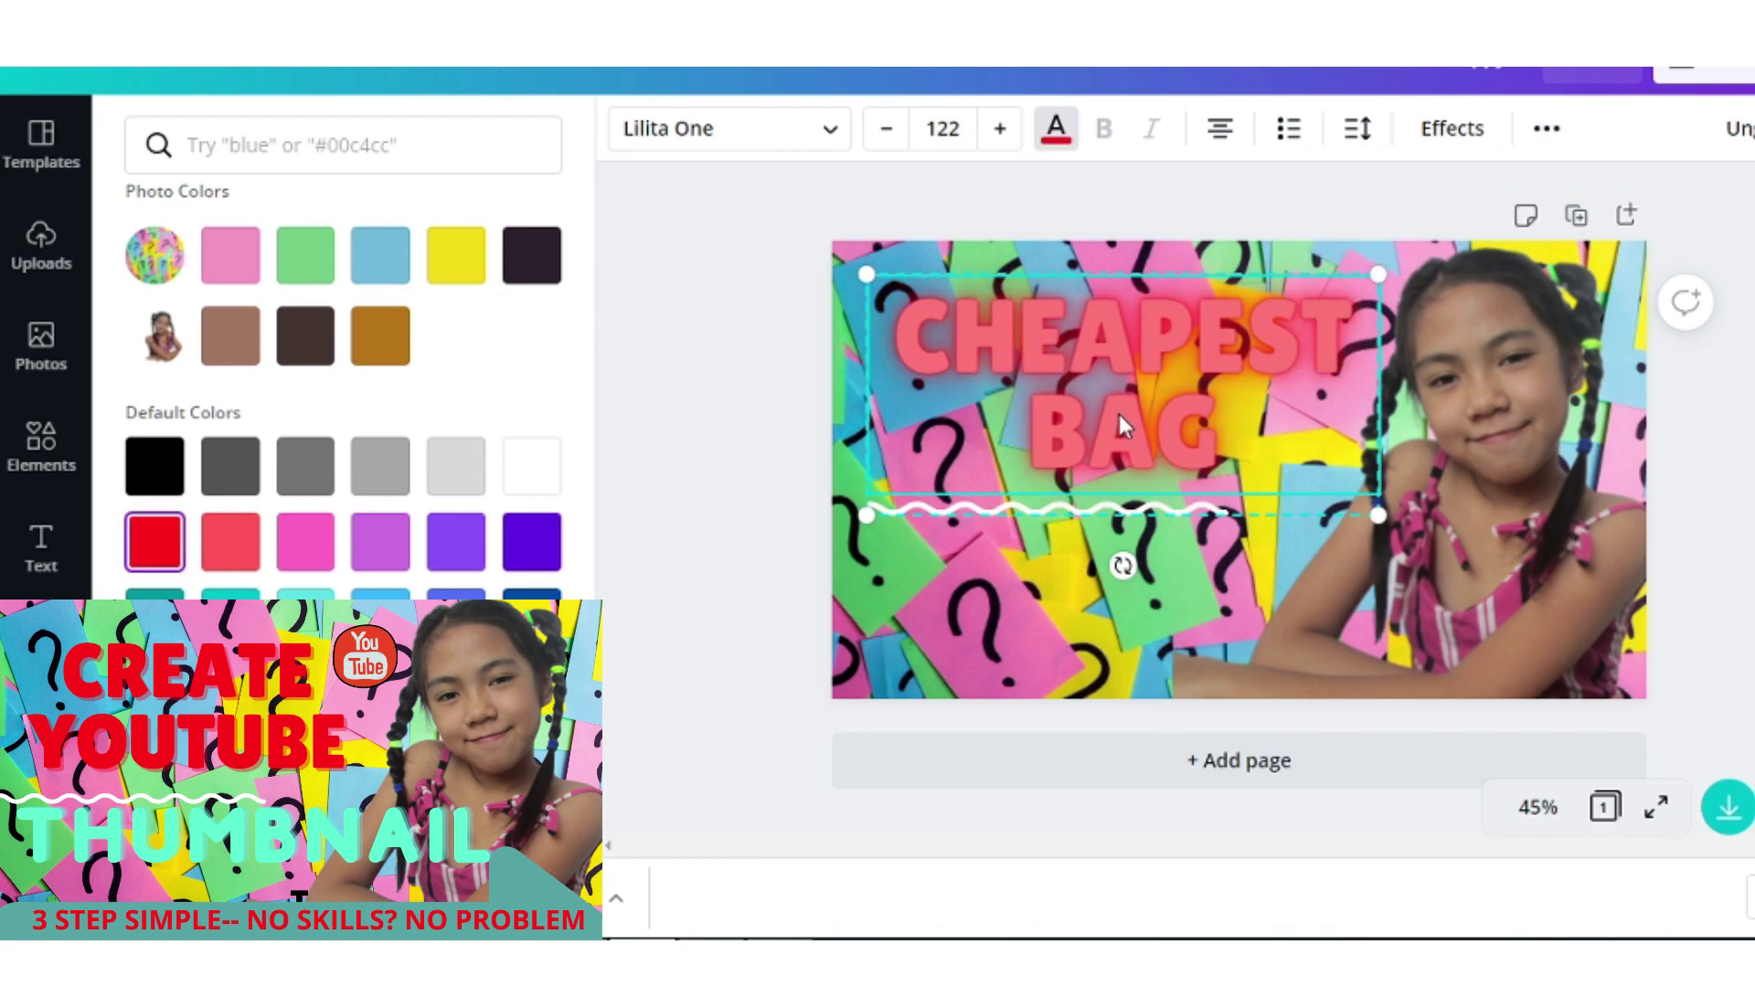
{"action": "left_click_drag", "start_coordinate": [1119, 414], "coordinate": [1113, 467]}
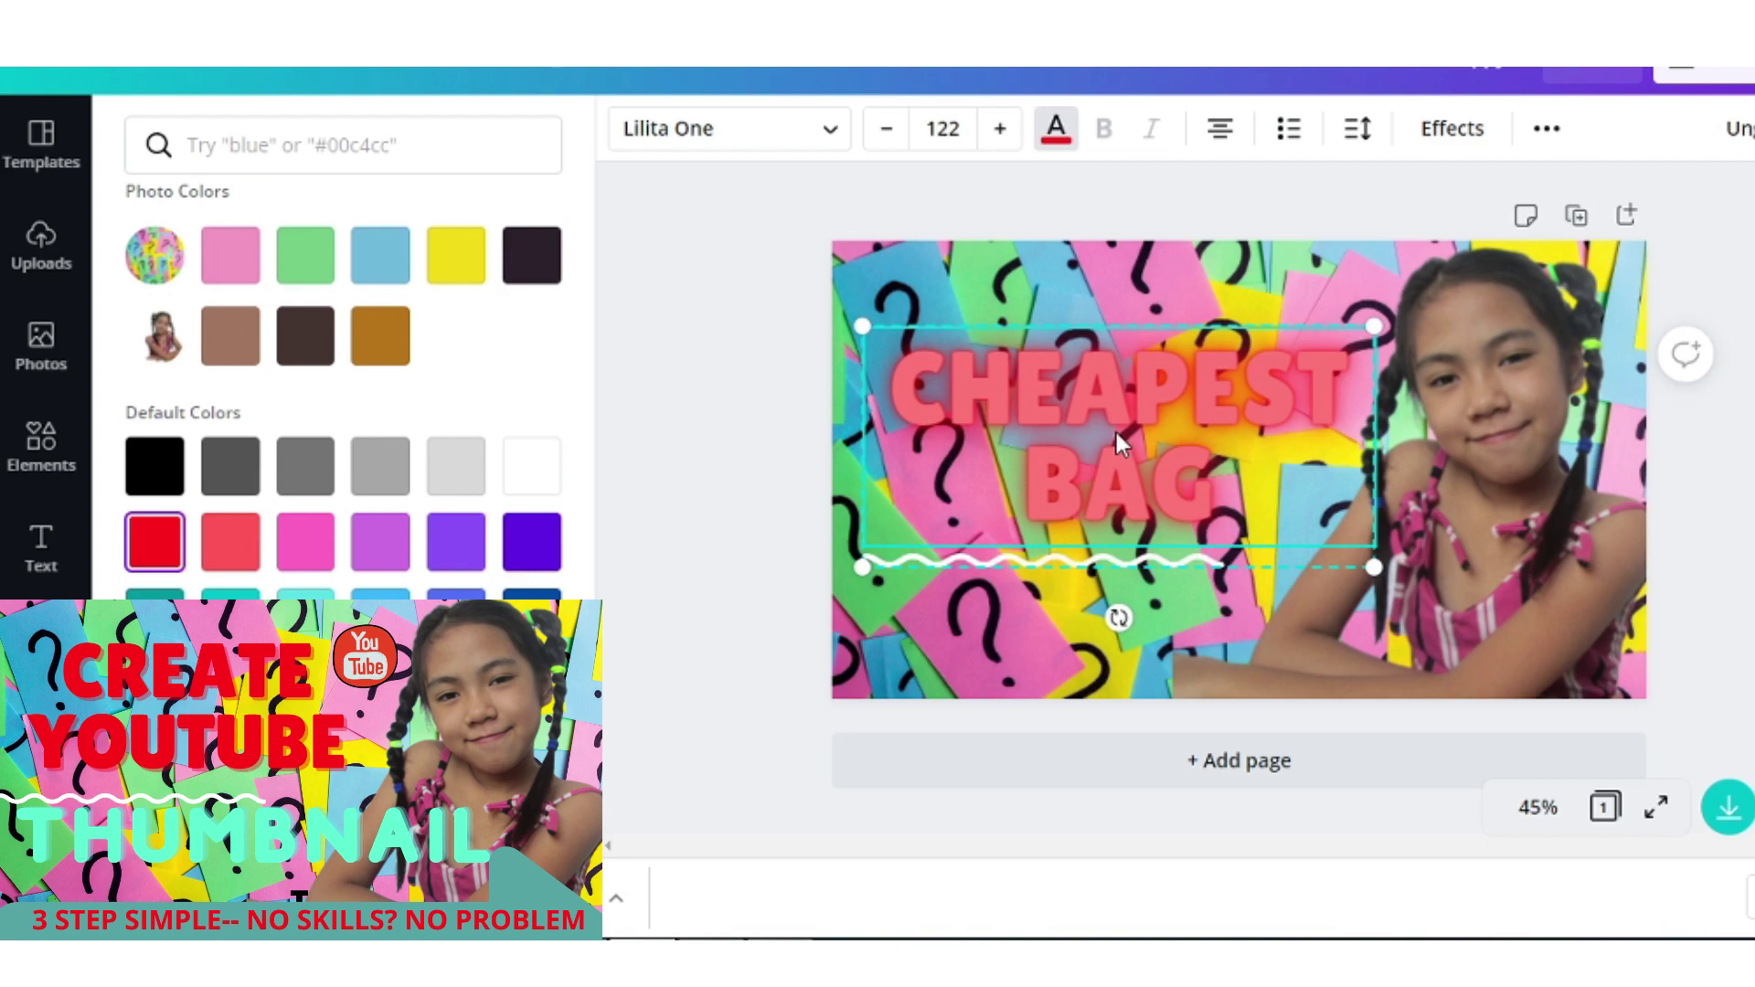
{"action": "left_click", "coordinate": [1462, 133]}
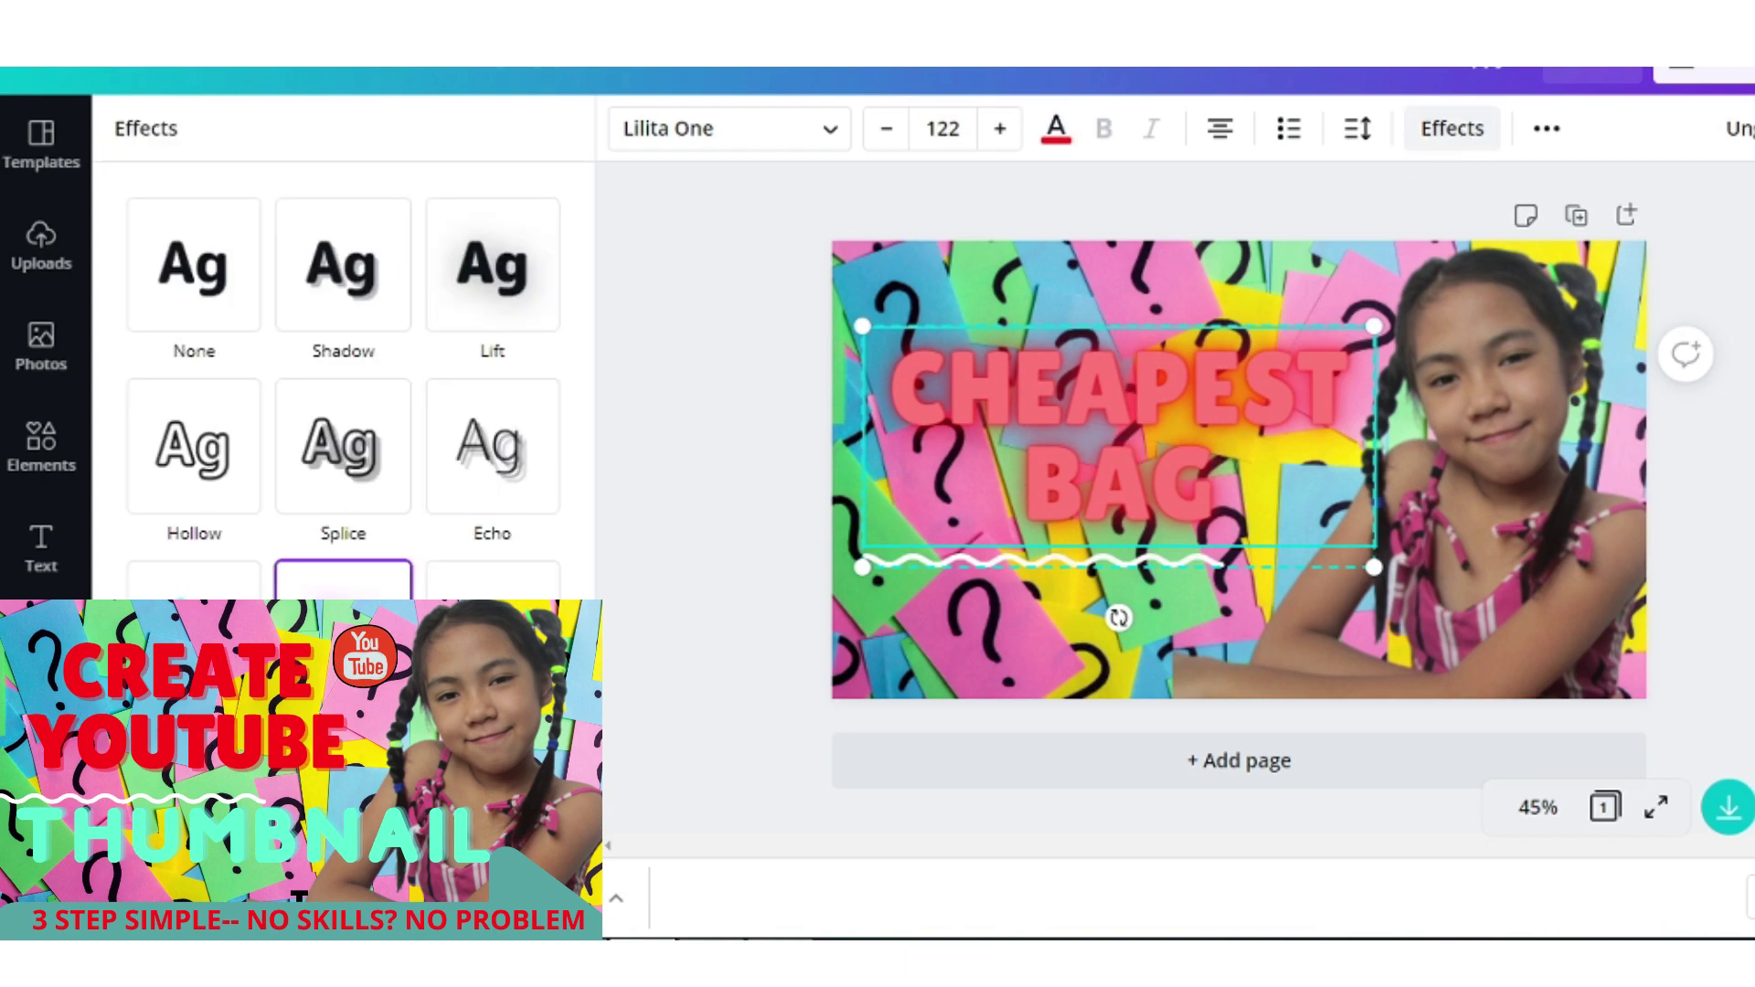
{"action": "left_click", "coordinate": [512, 592]}
{"action": "left_click", "coordinate": [345, 301]}
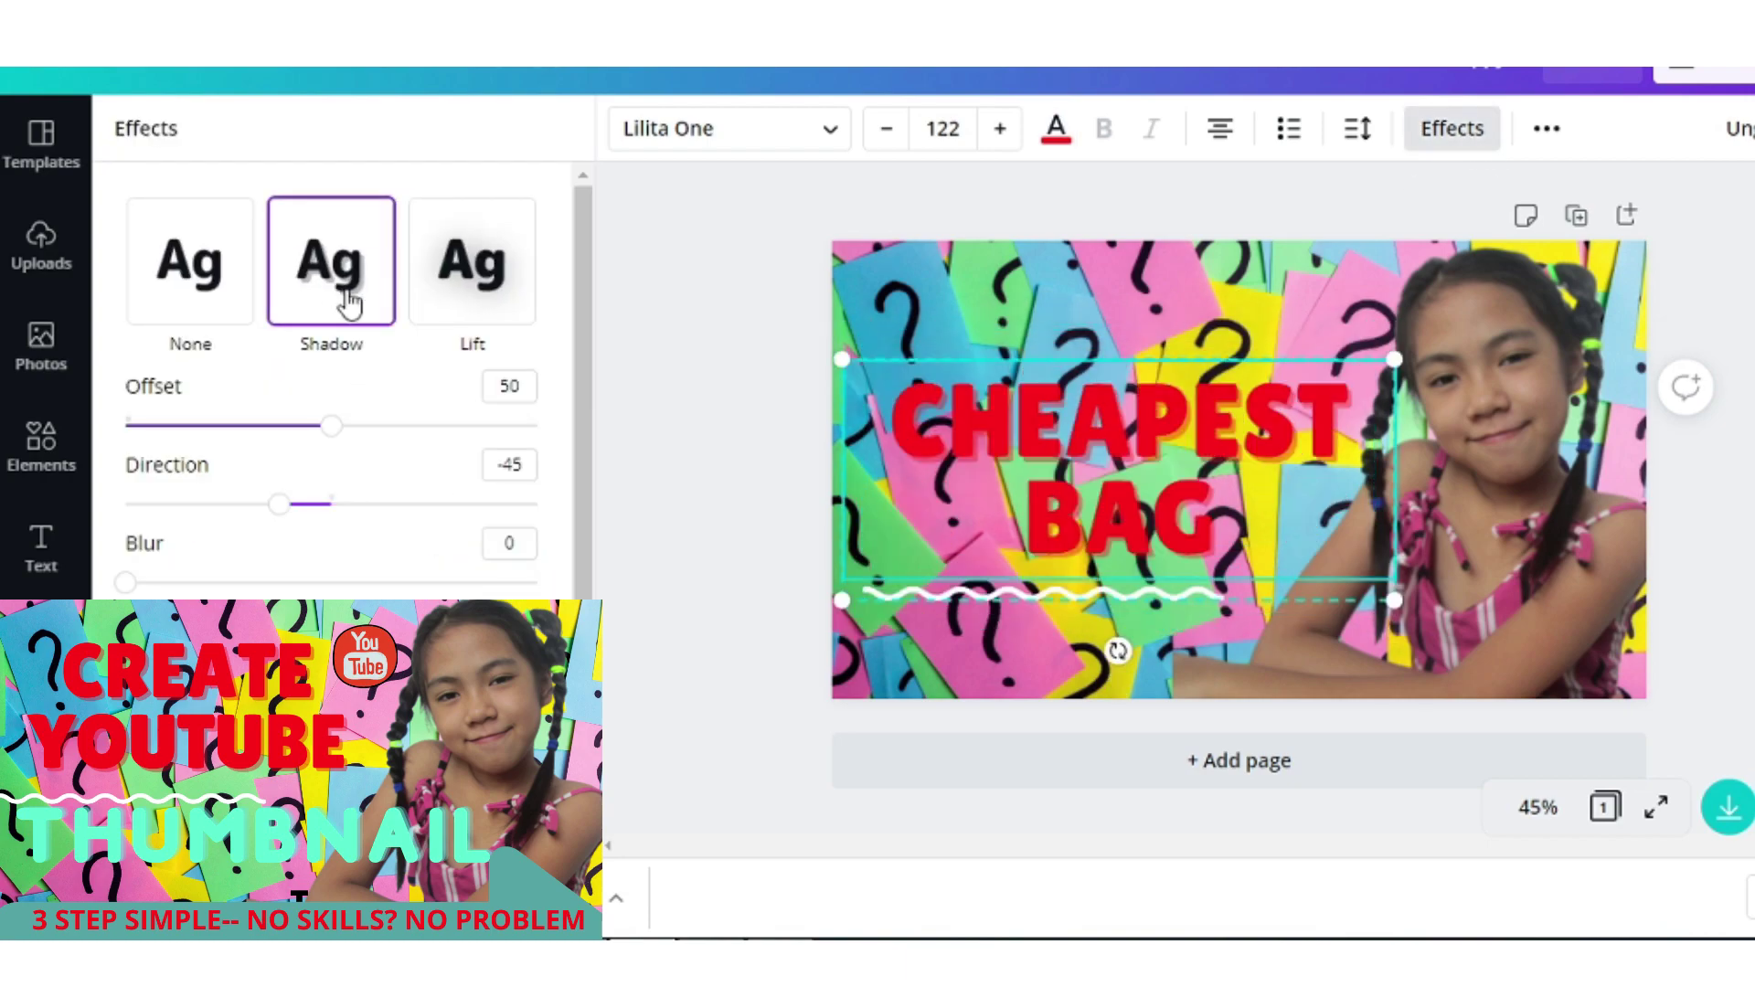
{"action": "left_click_drag", "start_coordinate": [1094, 478], "coordinate": [1094, 397]}
{"action": "left_click", "coordinate": [41, 245]}
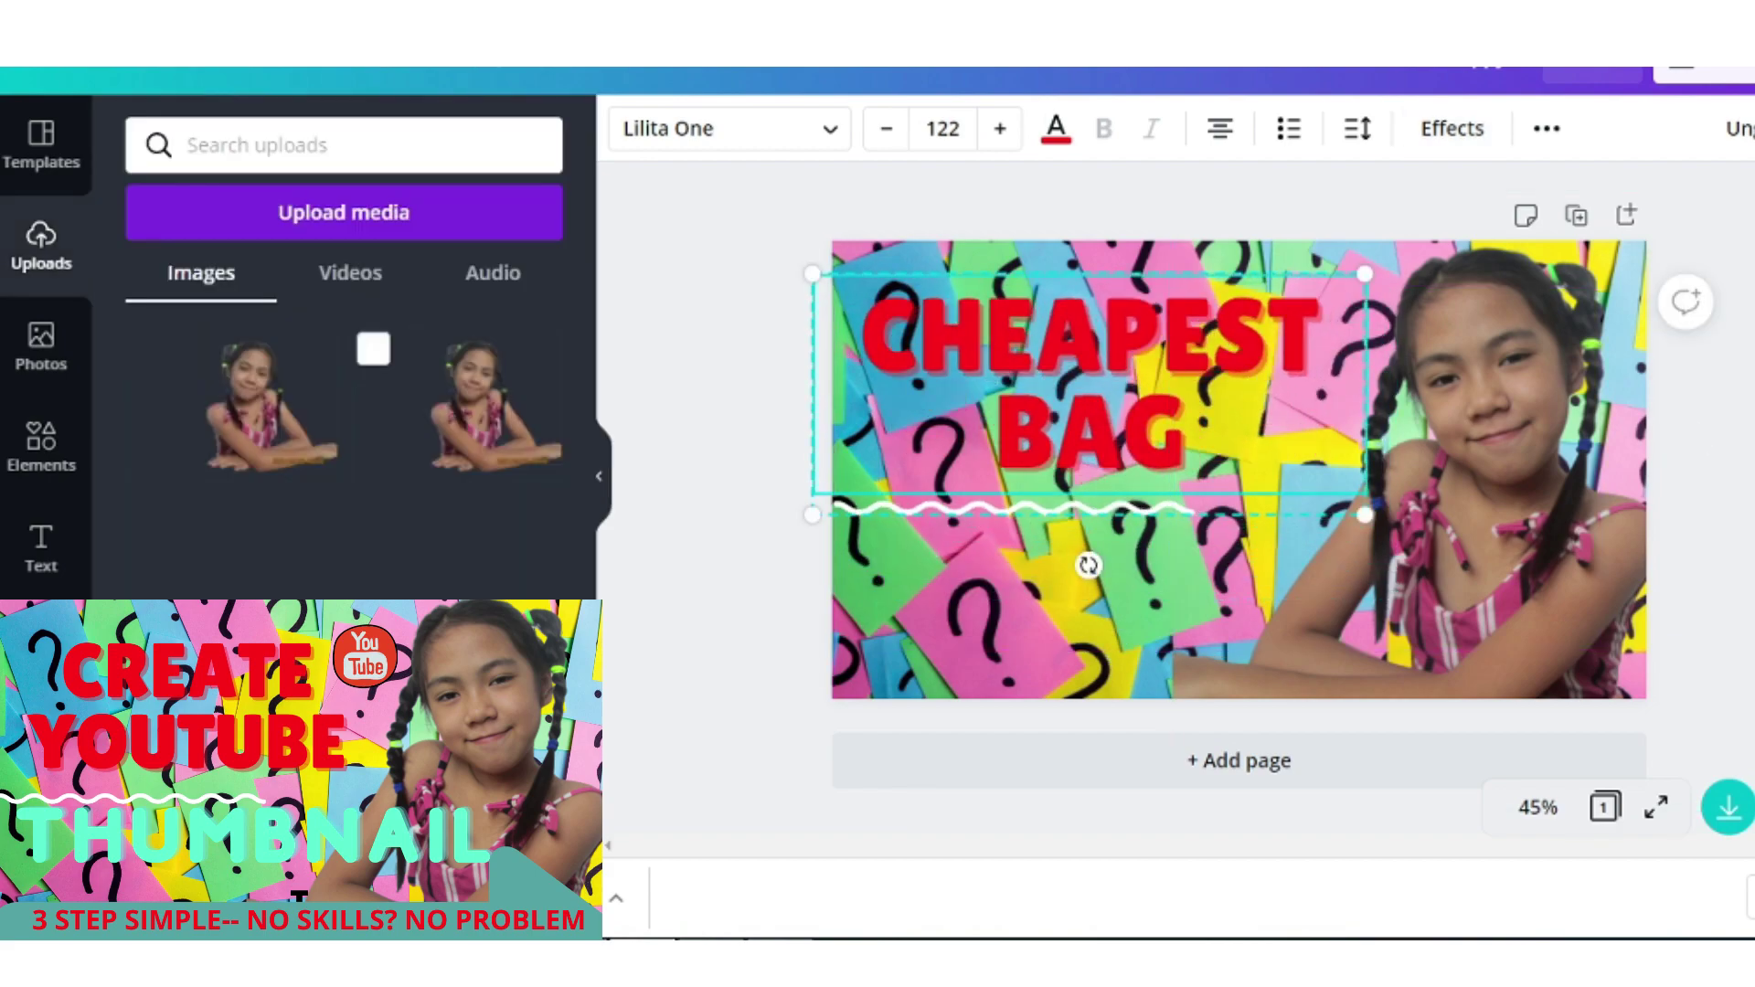
{"action": "key", "text": "Escape"}
{"action": "type", "text": "try another.. NICE????? you can it is easy.. then download now"}
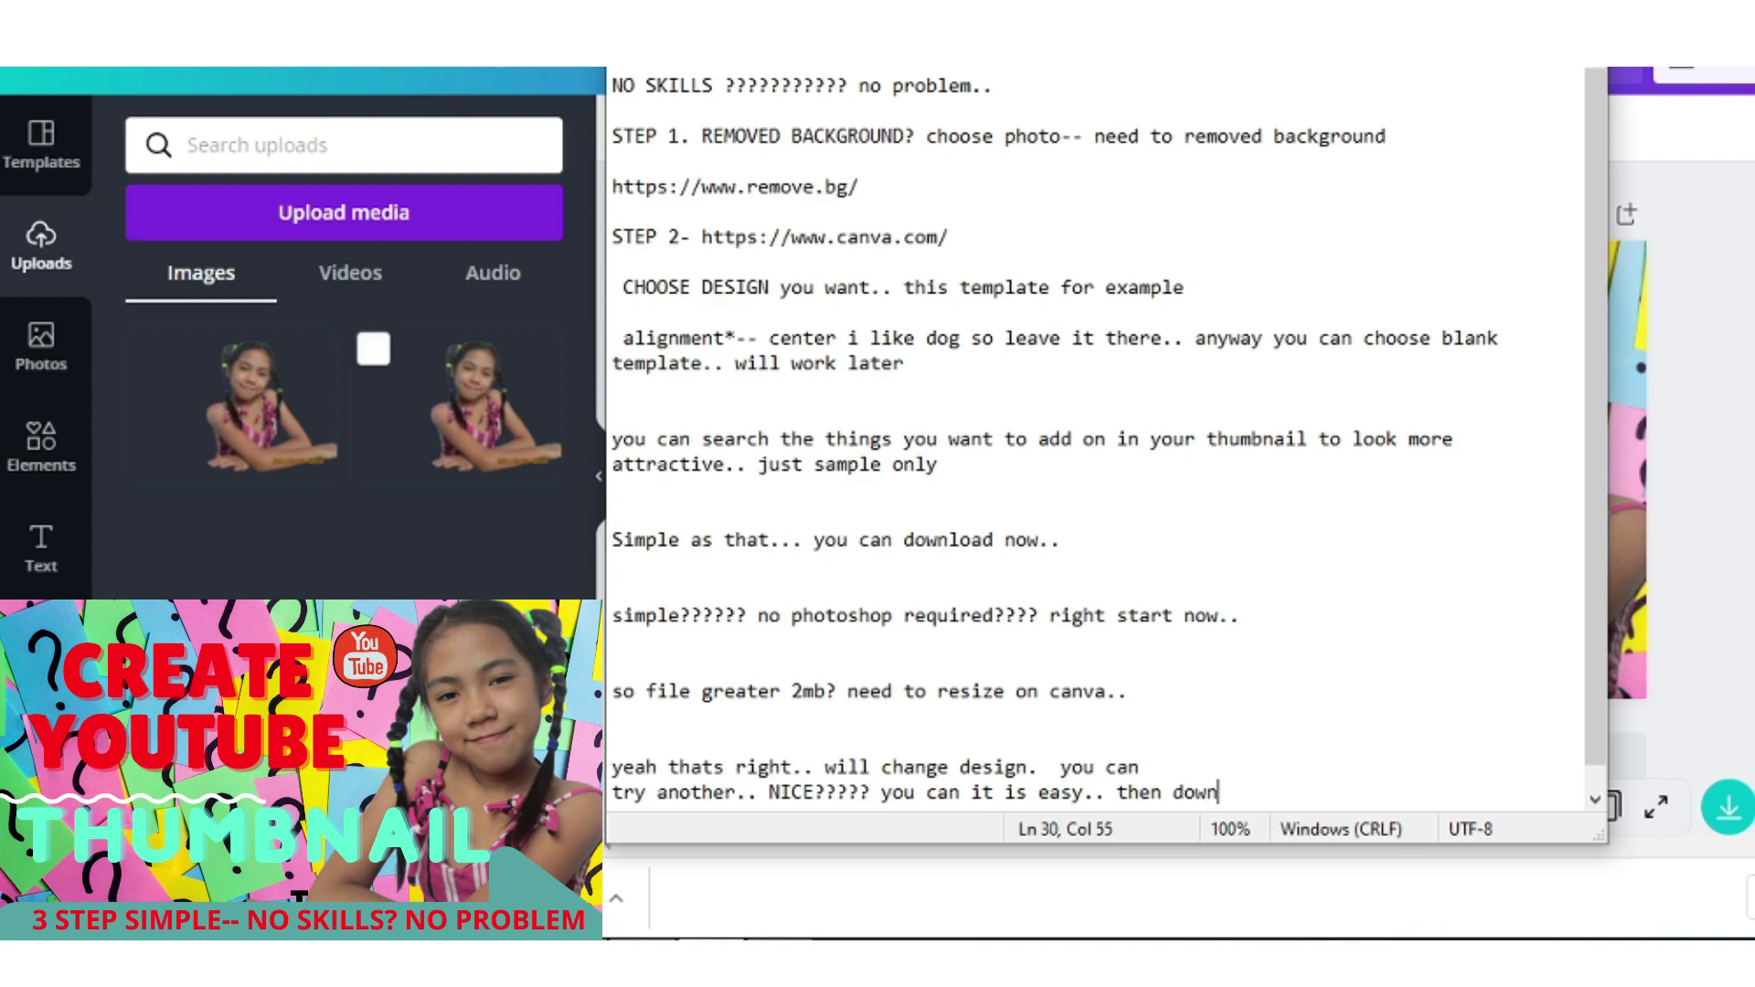
Download the sticky-note CHEAPEST BAG thumbnail as PNG, repeating the download a second time.
{"action": "left_click", "coordinate": [1748, 357]}
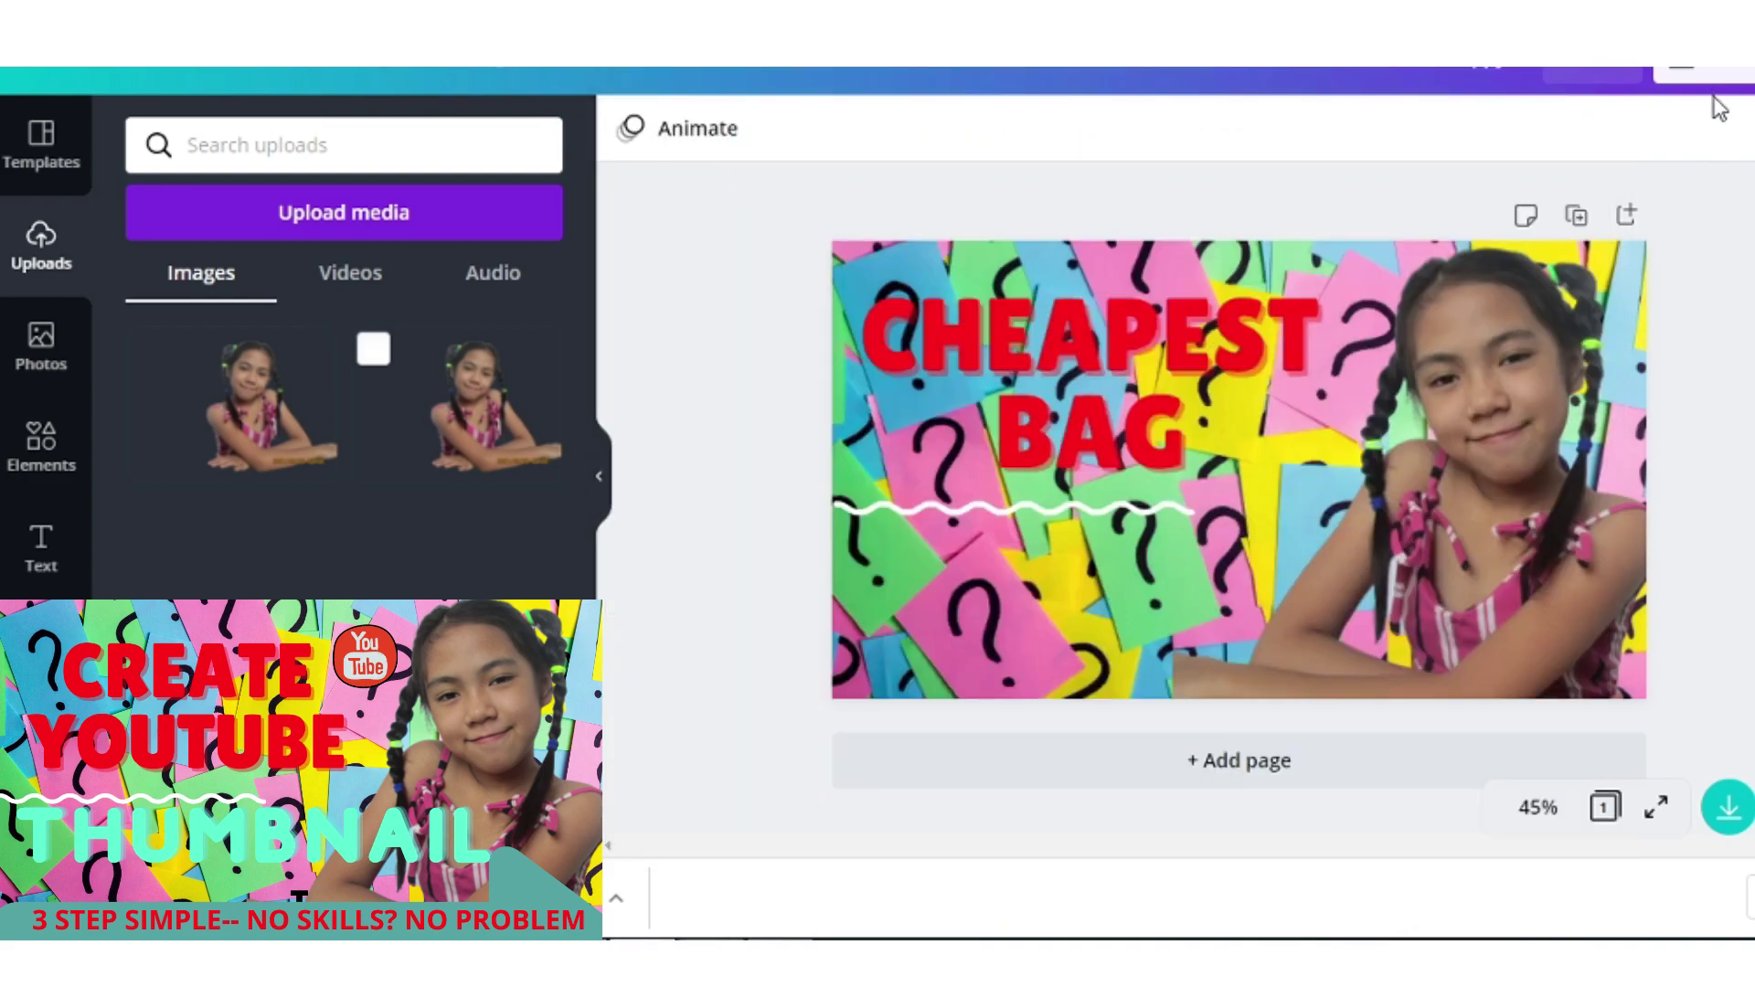
{"action": "left_click", "coordinate": [1730, 81]}
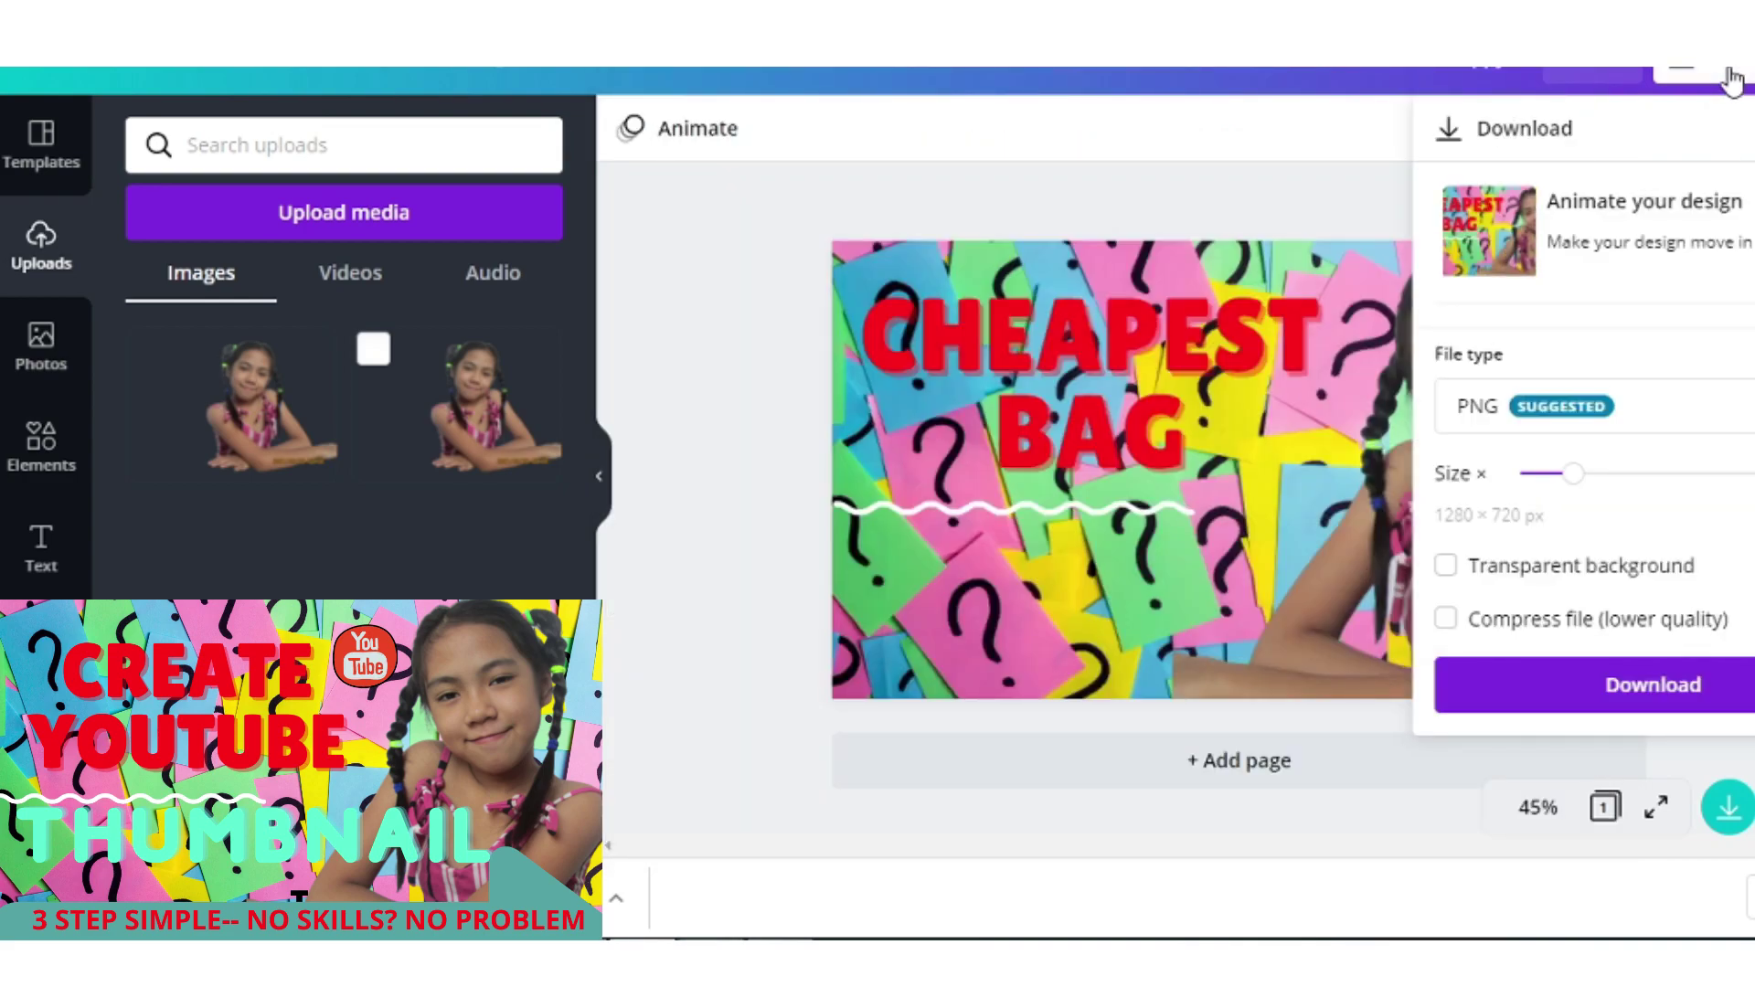
{"action": "left_click", "coordinate": [1609, 690]}
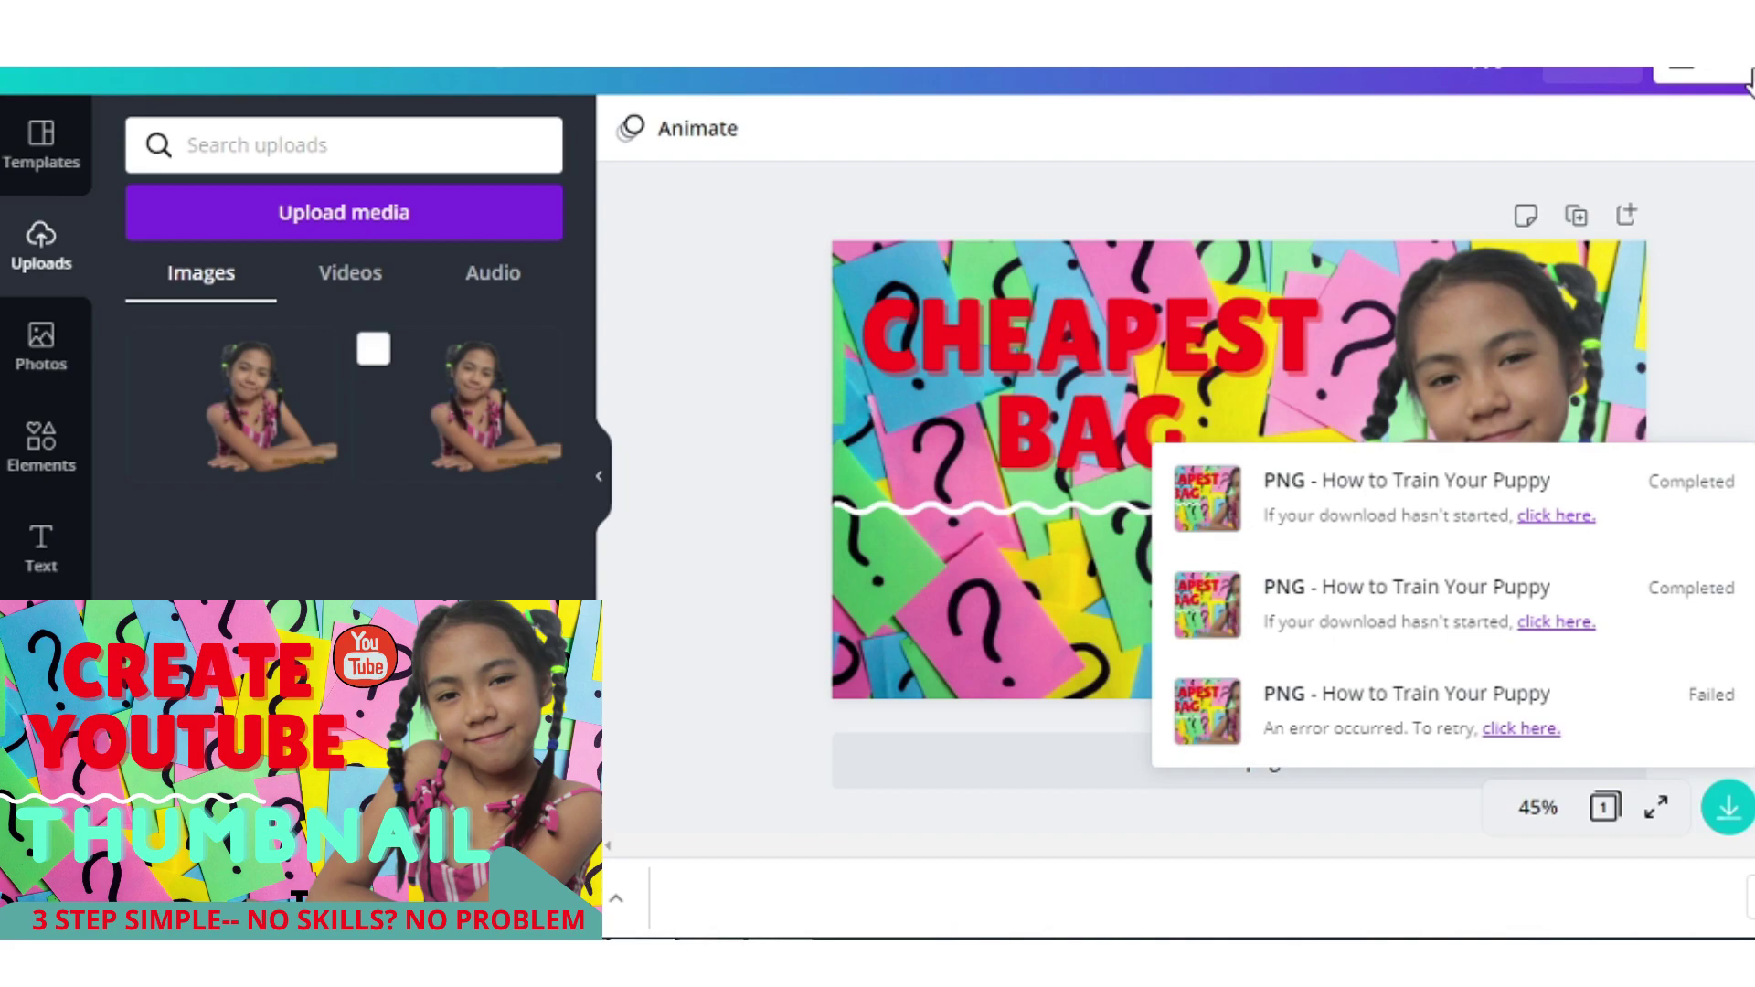
{"action": "left_click", "coordinate": [1727, 254]}
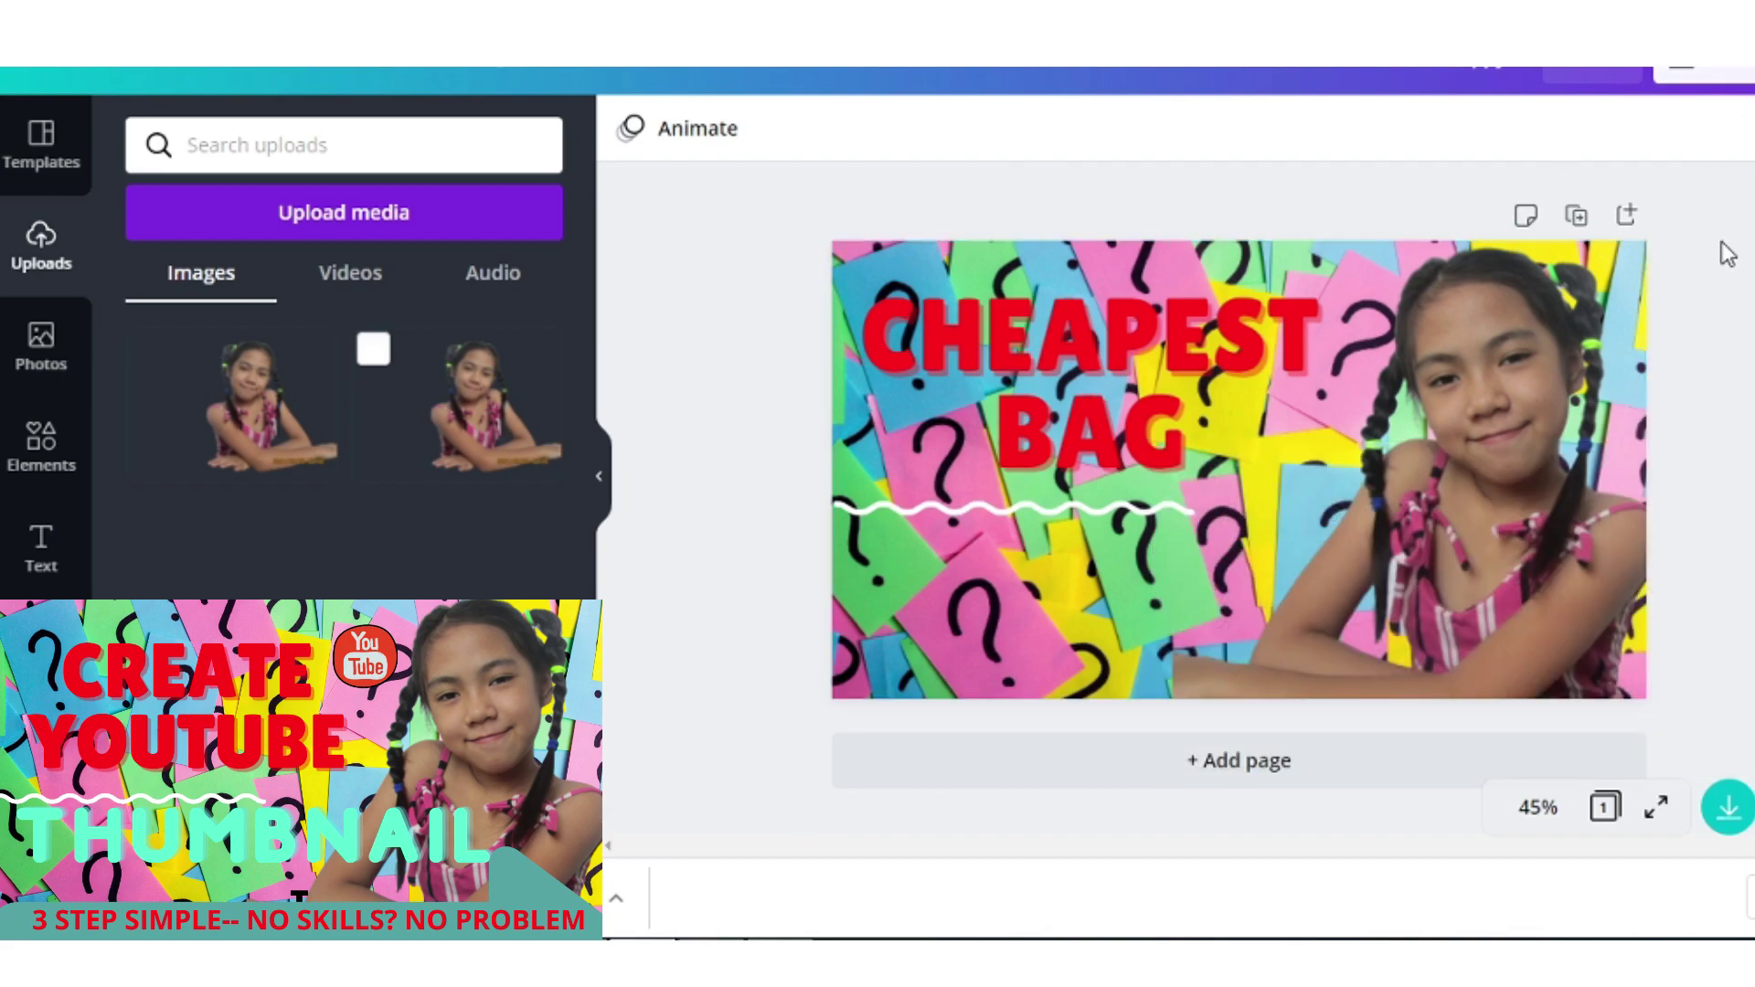
{"action": "left_click", "coordinate": [1737, 81]}
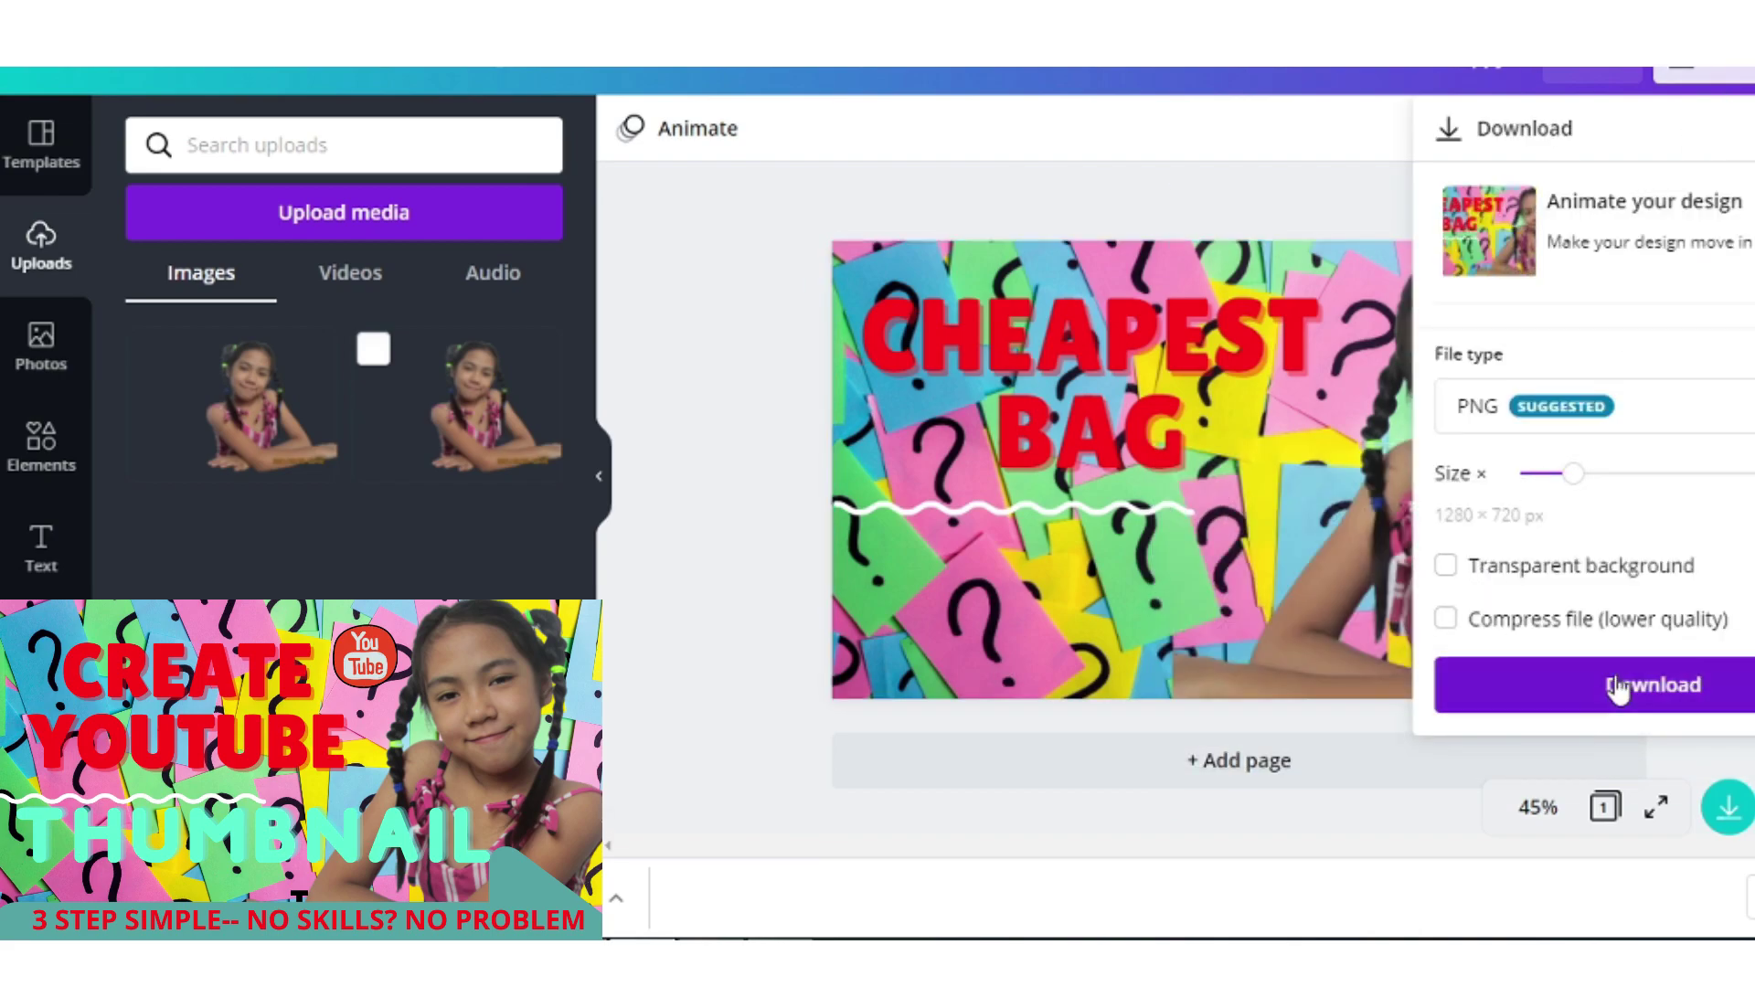
{"action": "left_click", "coordinate": [1610, 685]}
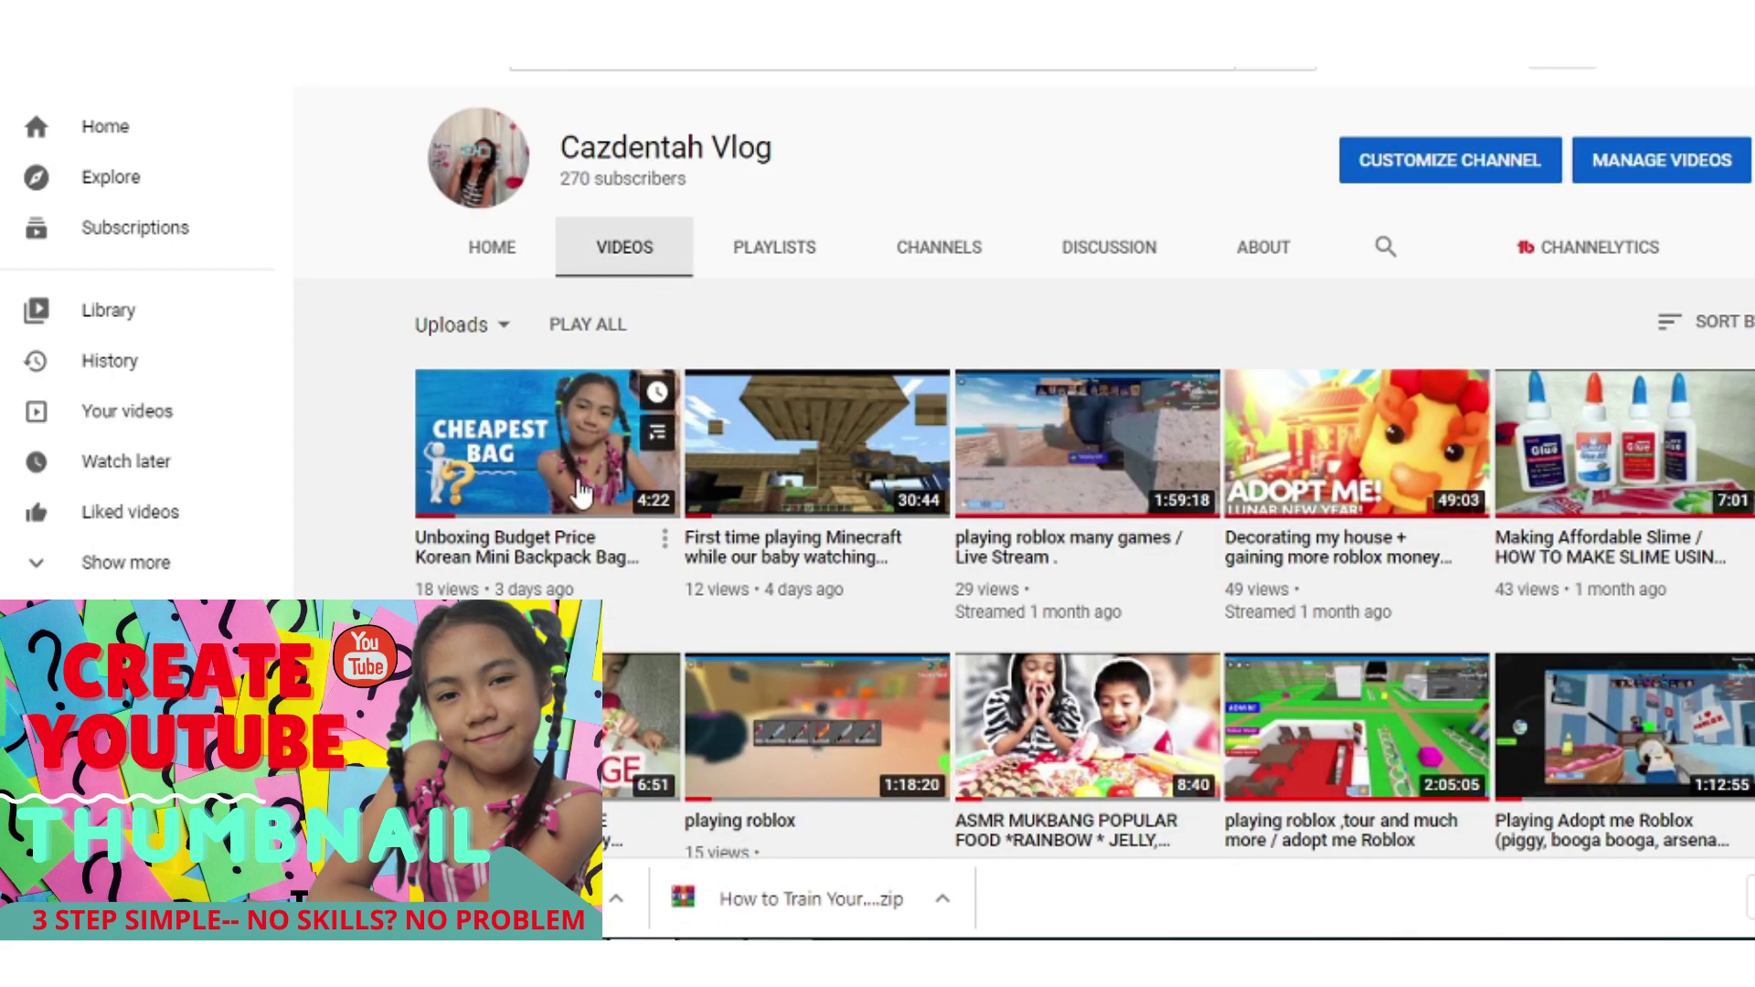
Upload the downloaded PNG as the backpack unboxing video's custom thumbnail and save.
{"action": "left_click", "coordinate": [588, 464]}
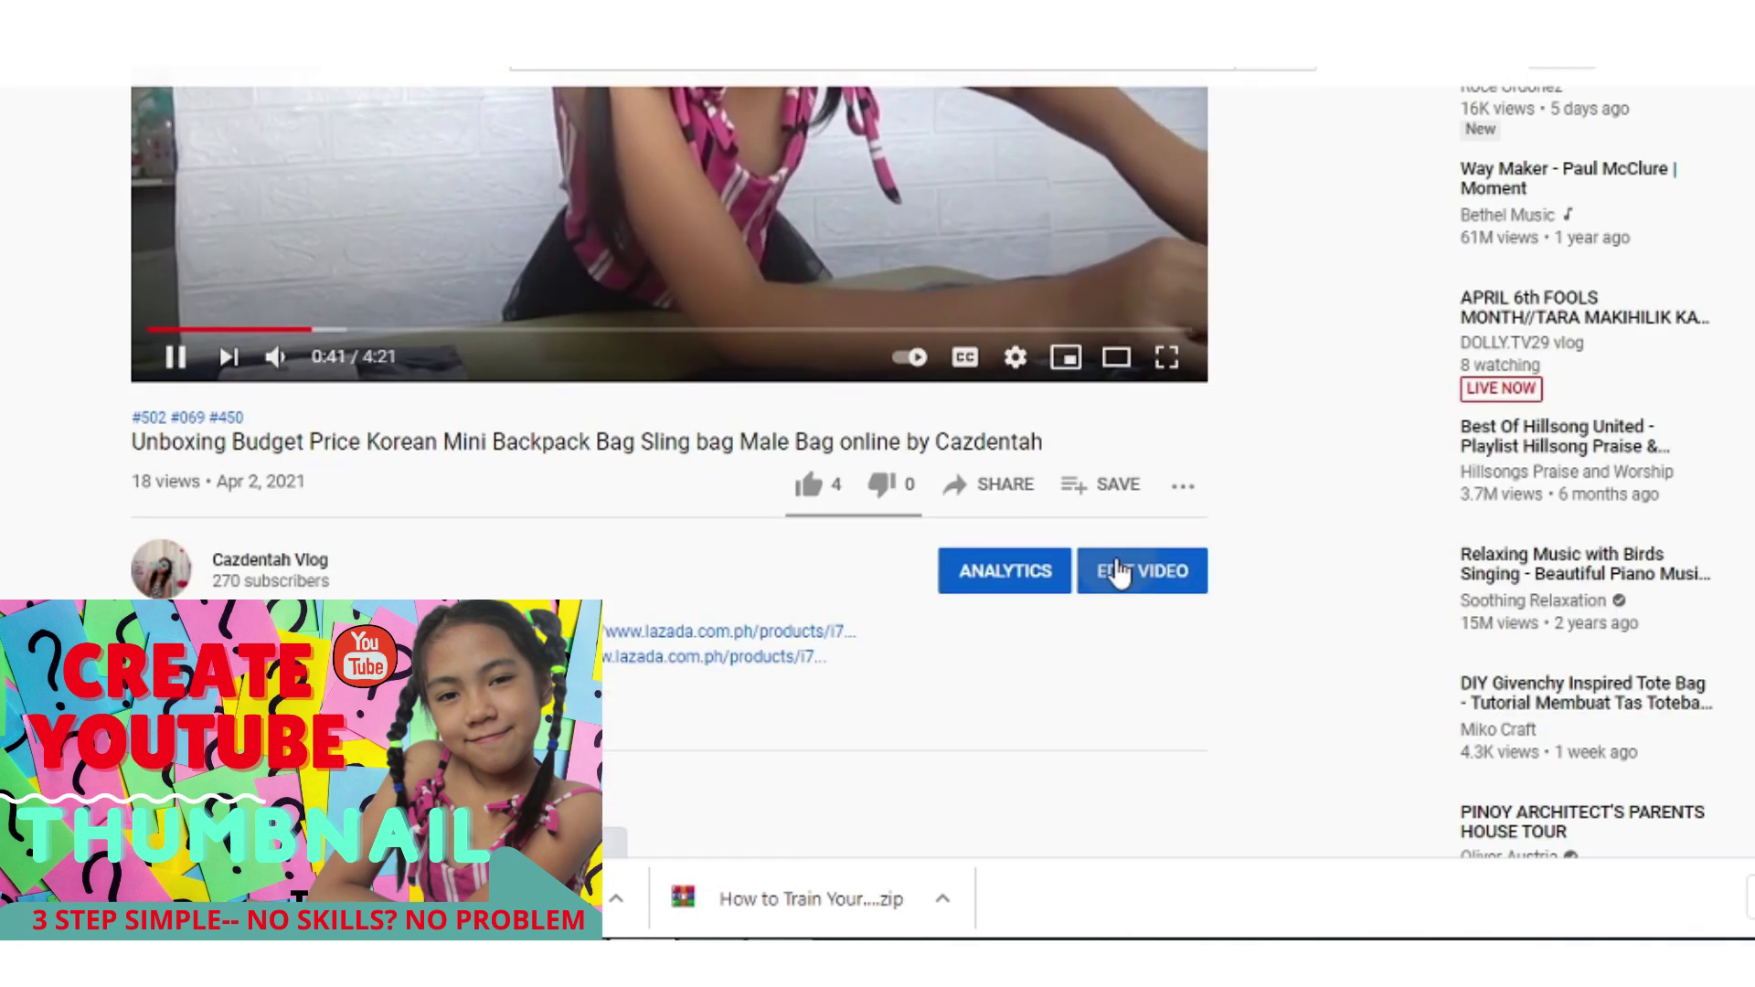
{"action": "left_click", "coordinate": [1118, 572]}
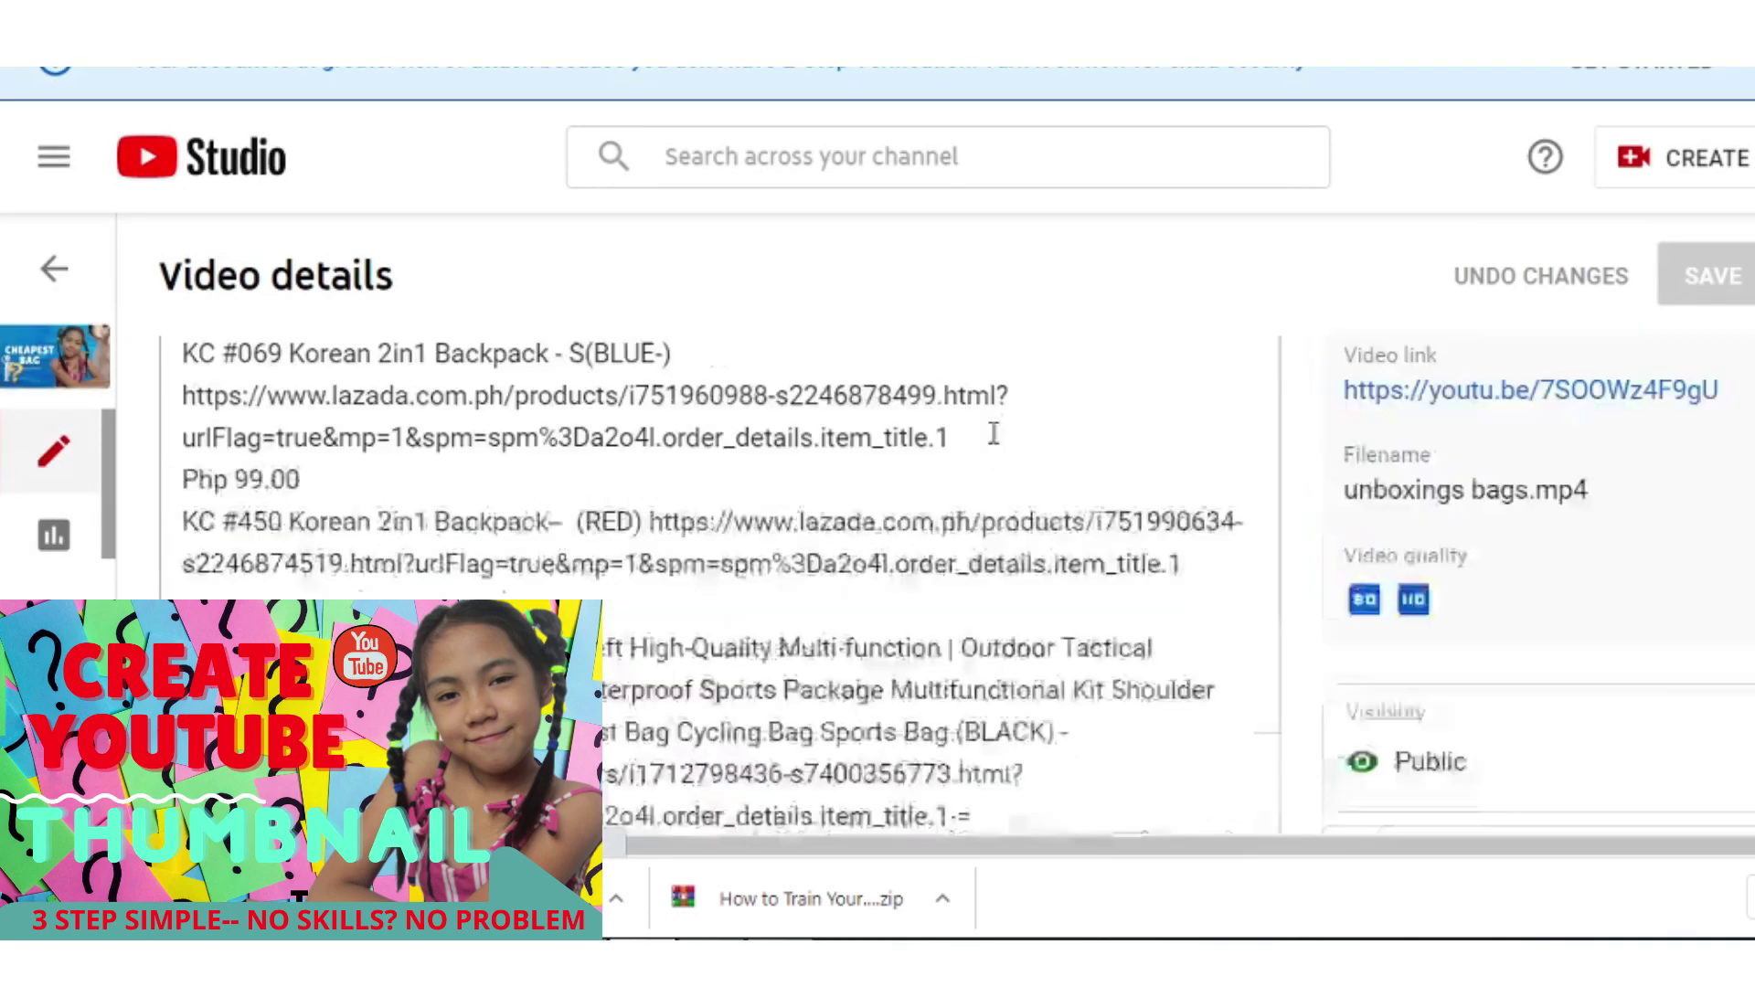
{"action": "scroll", "coordinate": [969, 439], "scroll_direction": "down", "scroll_amount": 5}
{"action": "scroll", "coordinate": [731, 493], "scroll_direction": "up", "scroll_amount": 3}
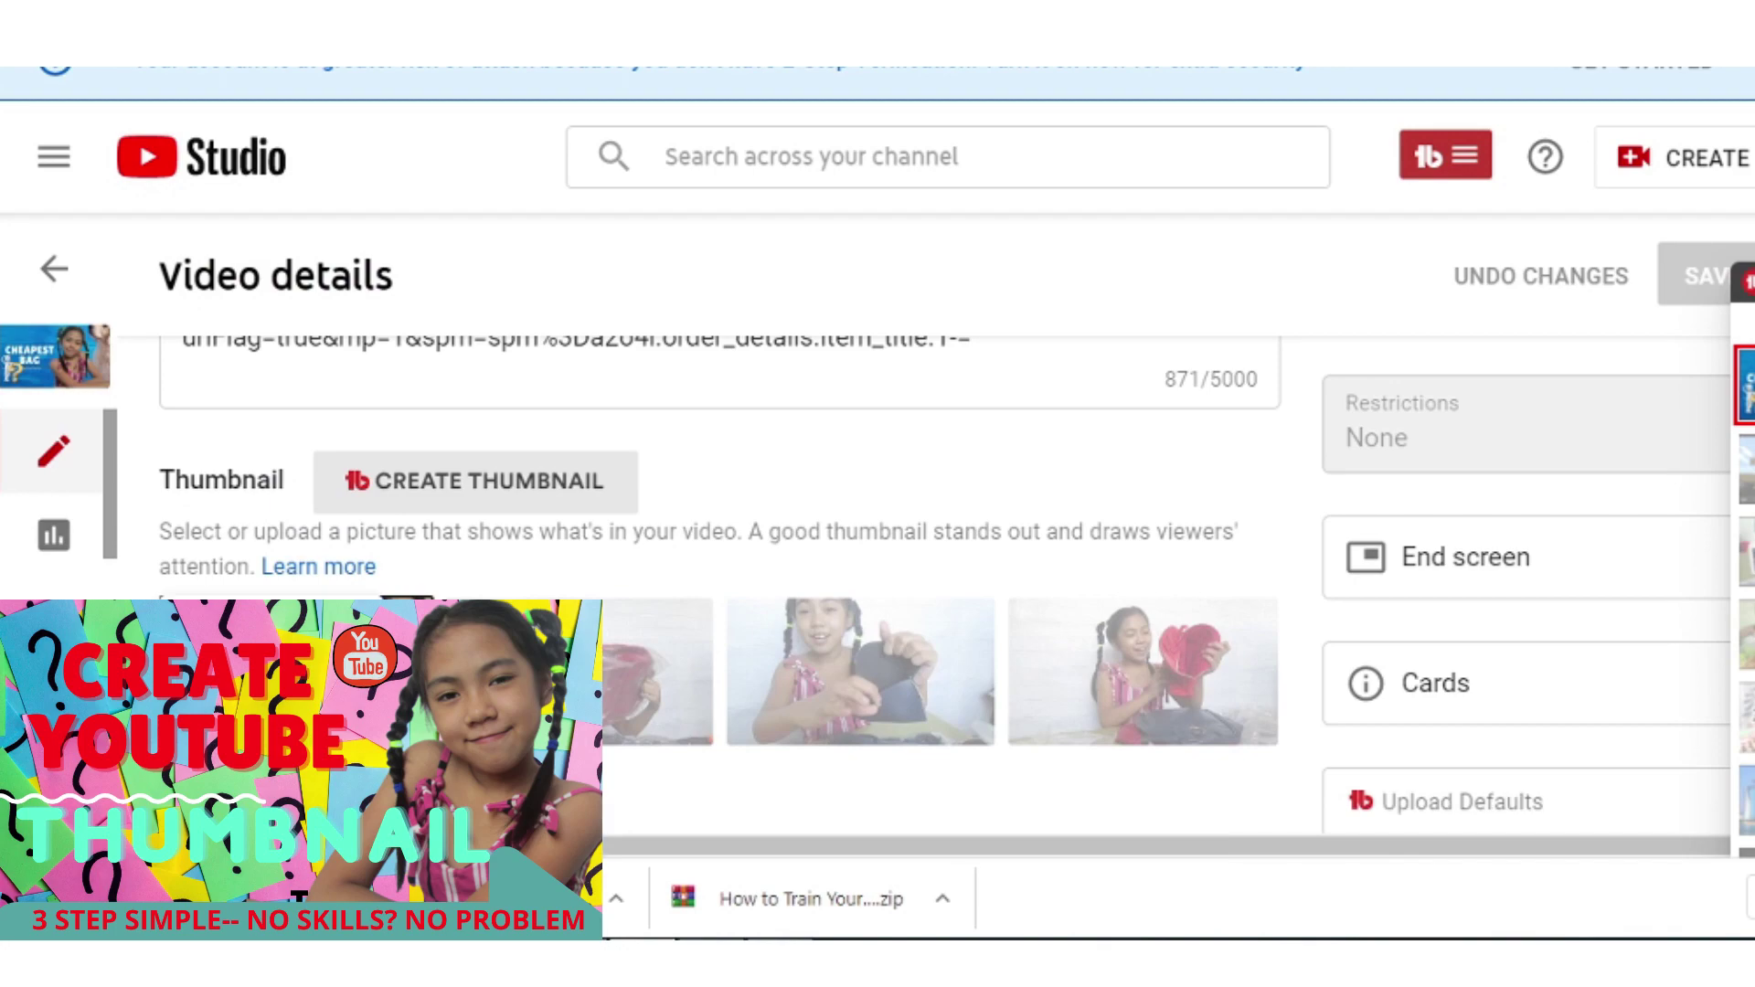
{"action": "double_click", "coordinate": [450, 298]}
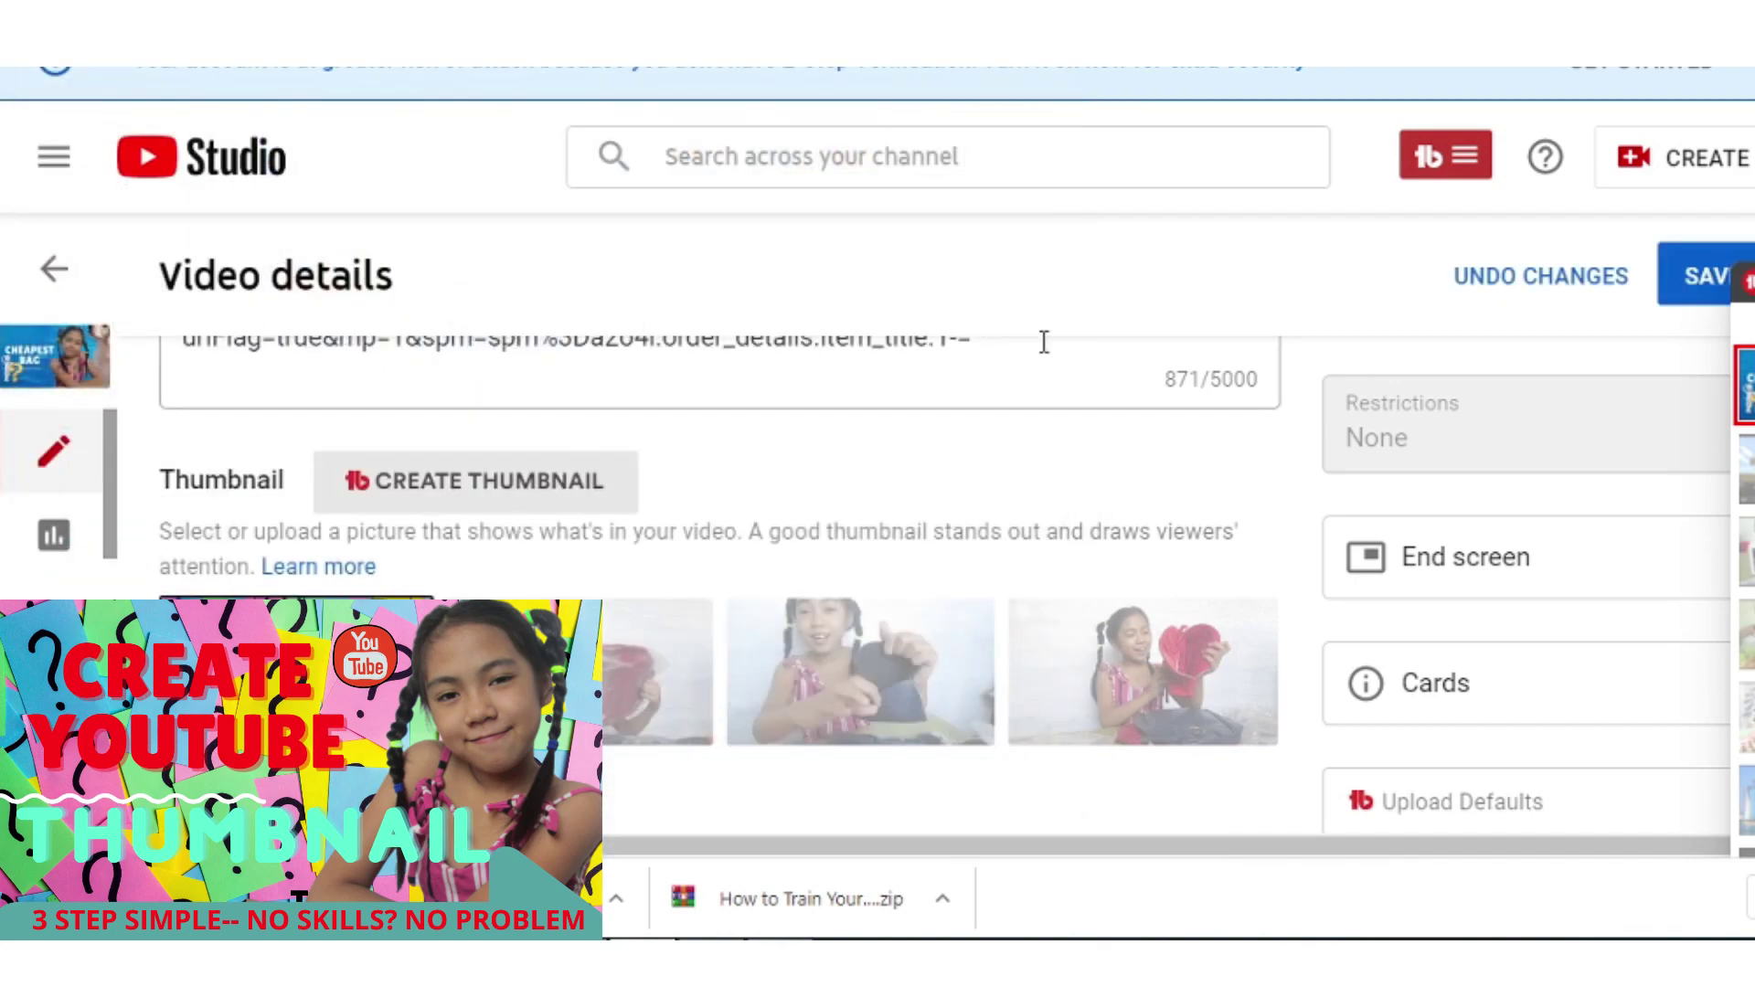
{"action": "scroll", "coordinate": [1051, 343], "scroll_direction": "down", "scroll_amount": 2}
{"action": "scroll", "coordinate": [1051, 343], "scroll_direction": "down", "scroll_amount": 2}
{"action": "scroll", "coordinate": [1051, 341], "scroll_direction": "up", "scroll_amount": 2}
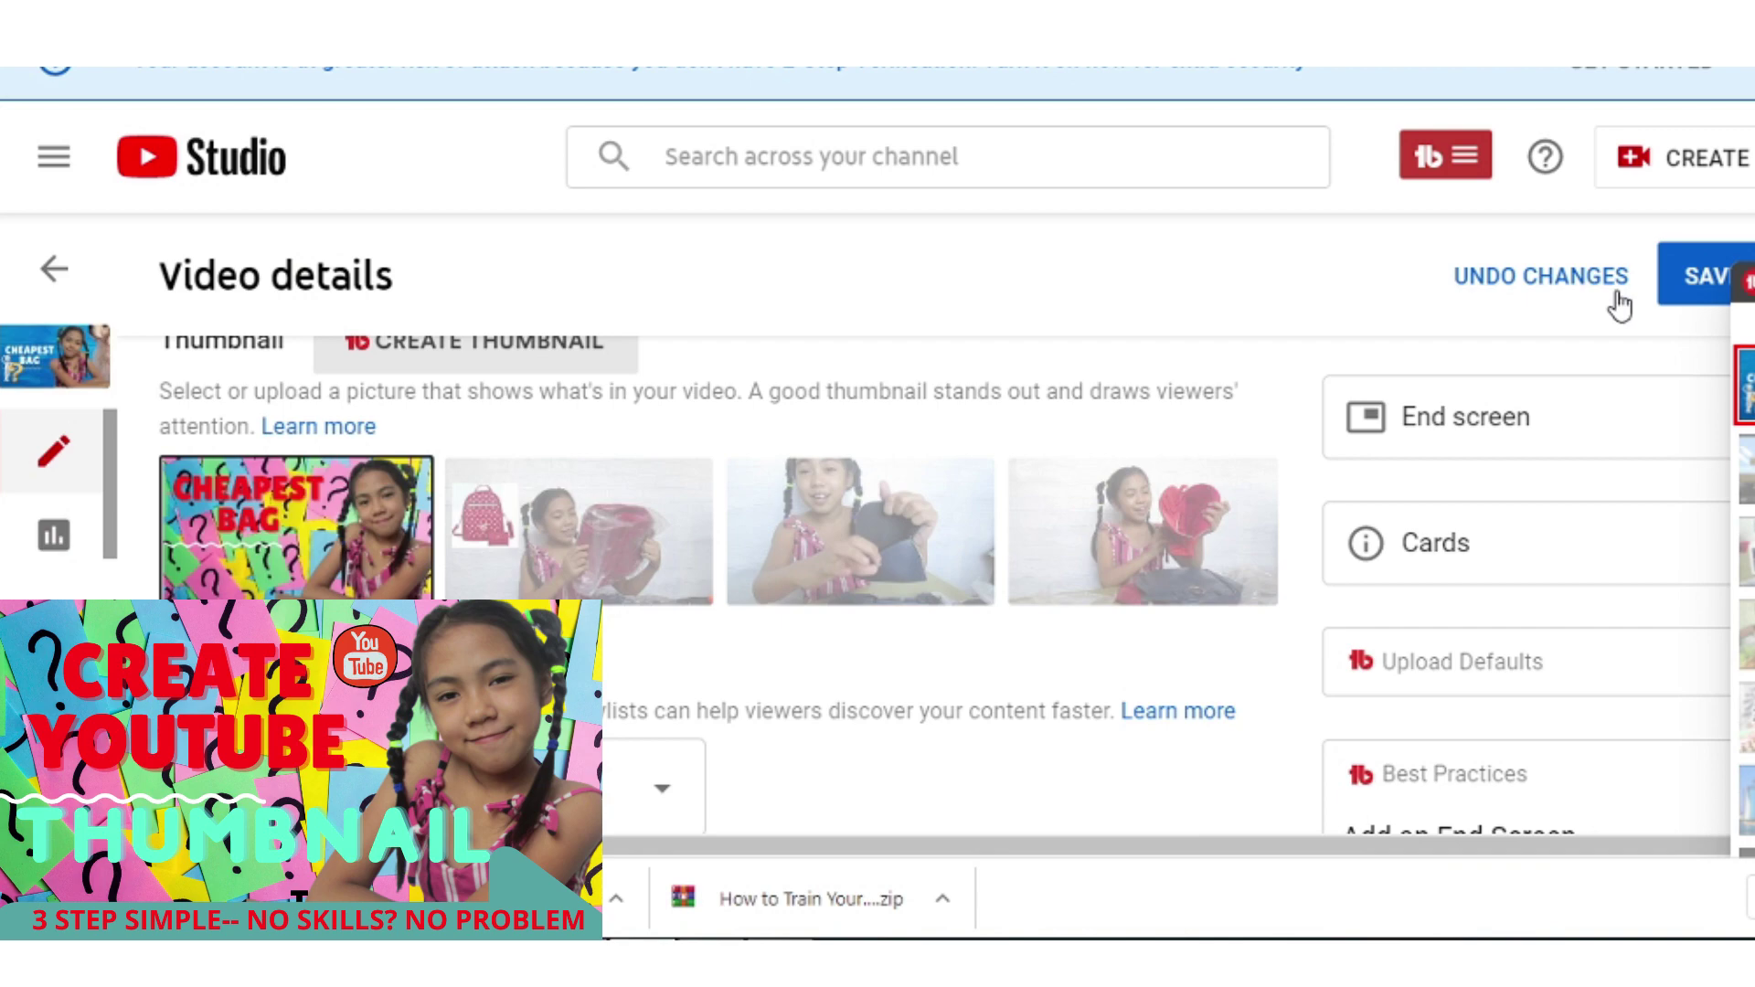
{"action": "left_click", "coordinate": [1672, 295]}
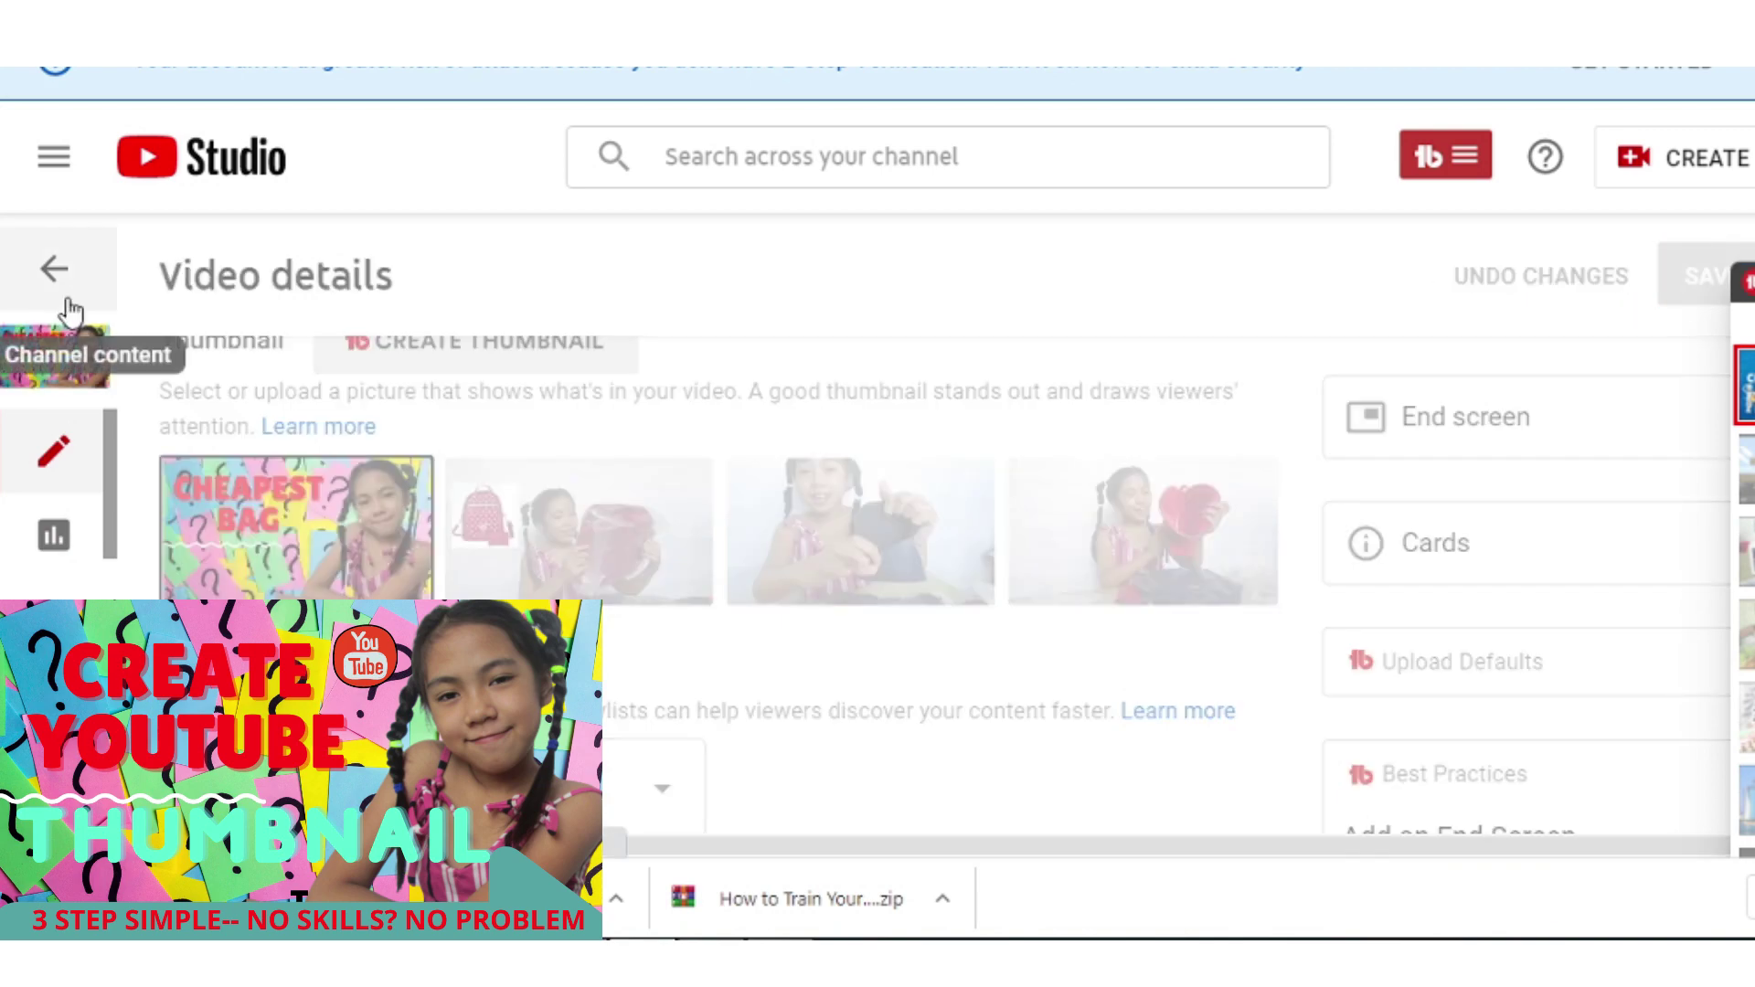